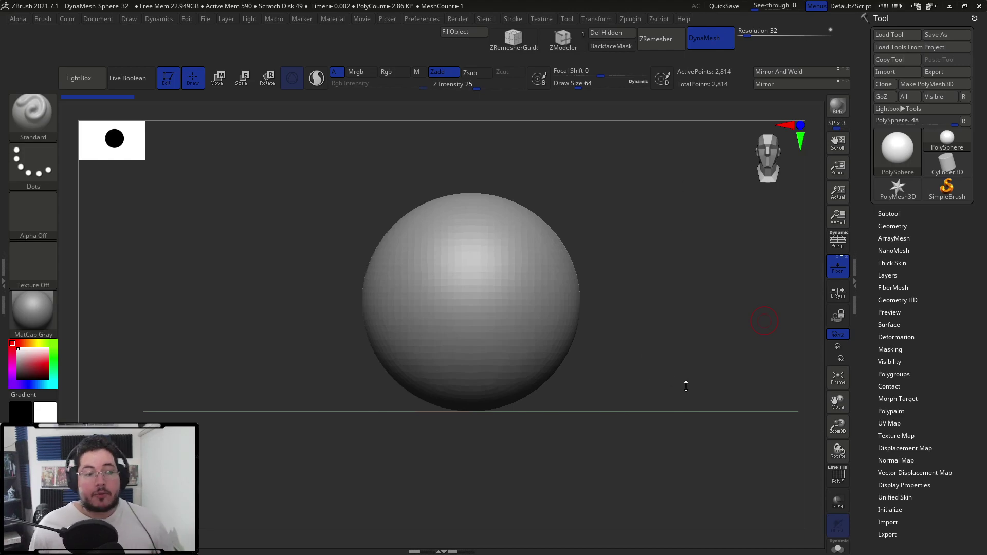
drag(700, 394, 694, 373)
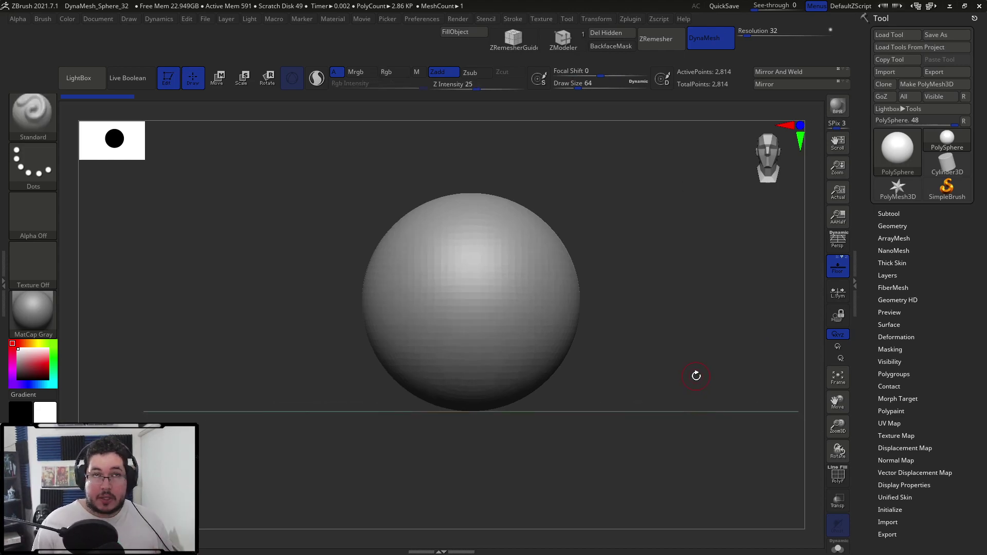
drag(719, 369, 720, 371)
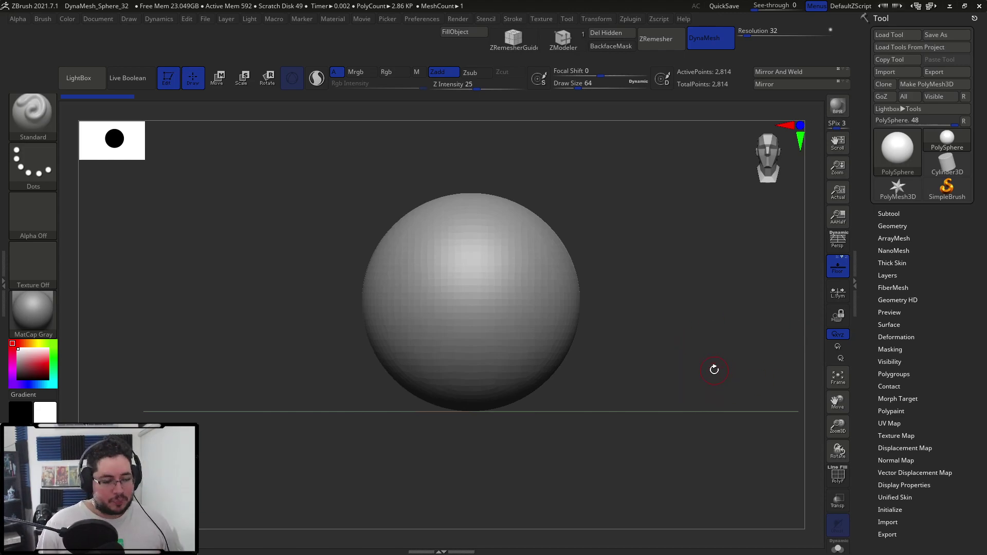
drag(714, 369, 704, 385)
- Switch to the web browser and roll an eight-sided die by searching for "roll d8"
key(alt+Tab)
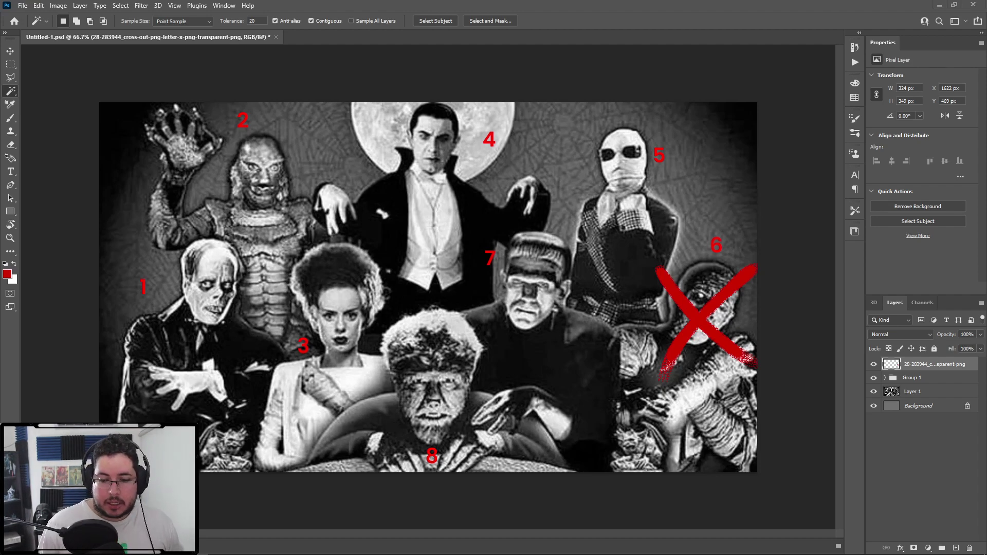
drag(0, 4, 415, 1)
click(462, 23)
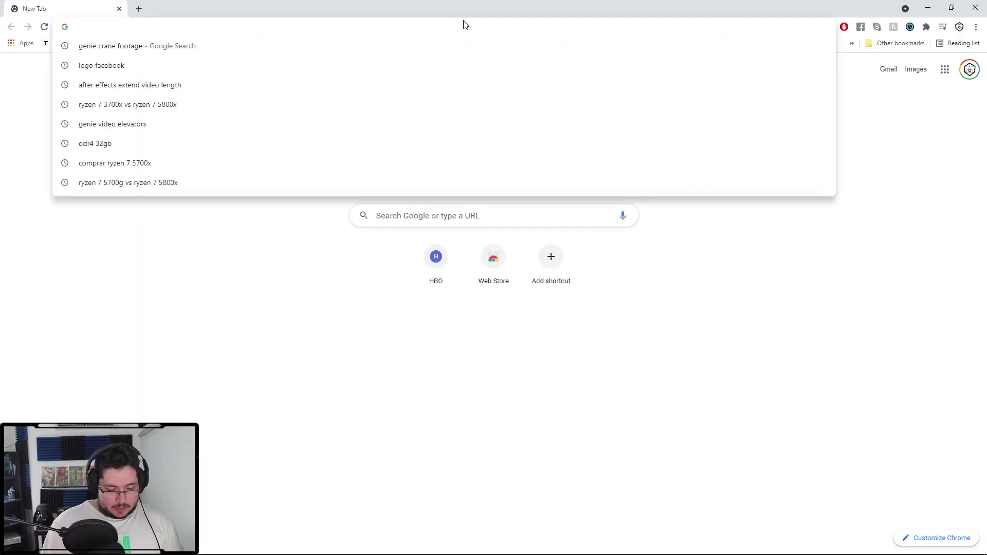
text(roll d8)
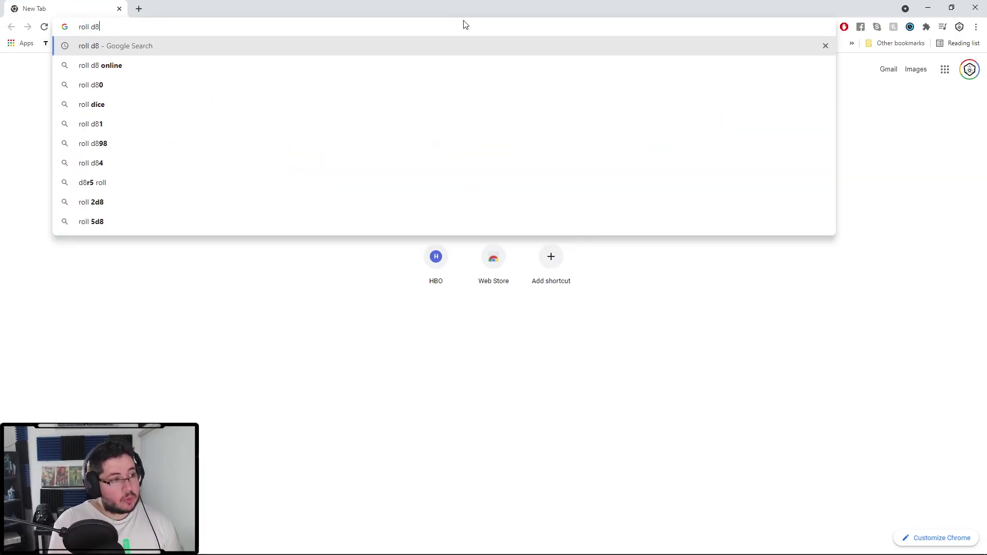
key(Return)
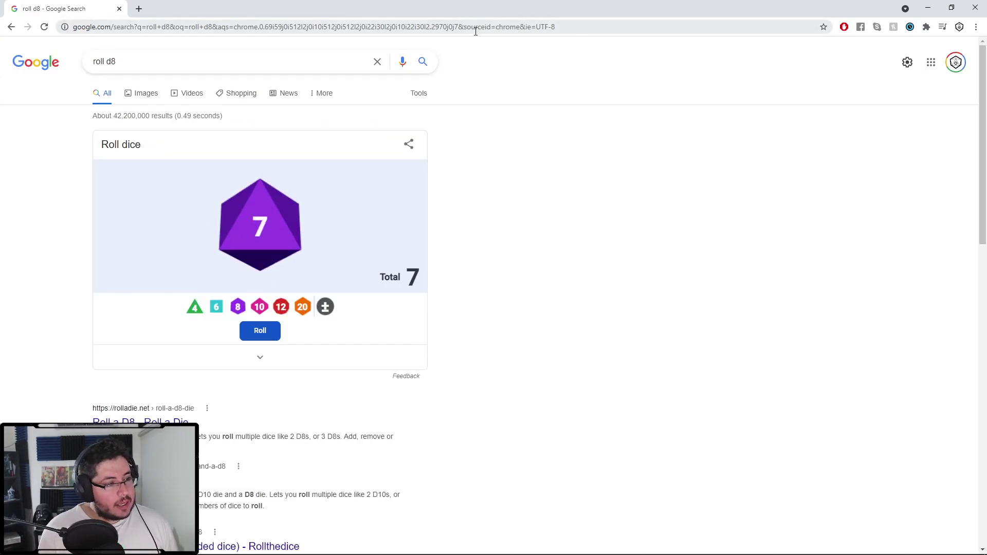
- Check which monster carries the rolled number in the Photoshop image and return to ZBrush
key(alt+Tab)
key(alt+Tab)
click(686, 236)
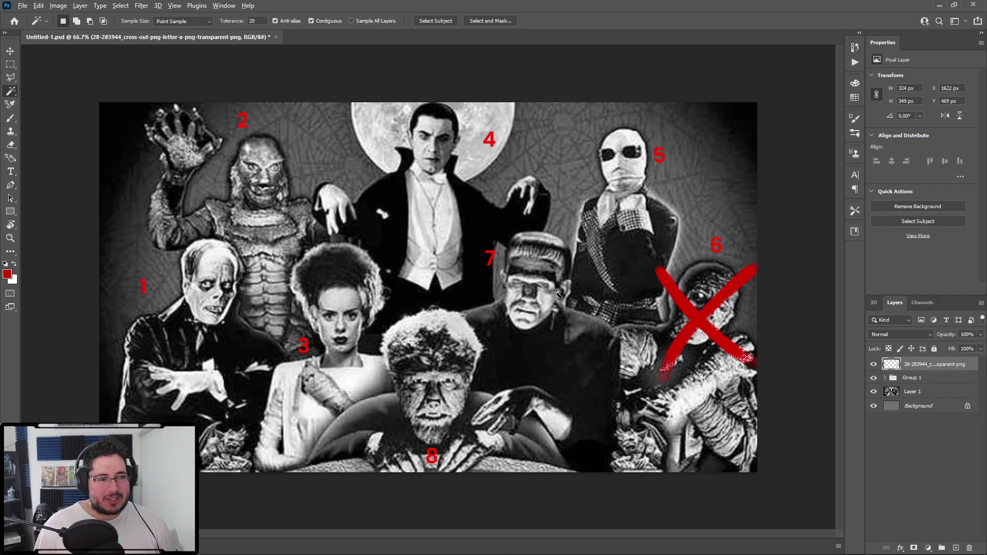
key(alt+Tab)
key(alt+Tab)
key(alt+Tab)
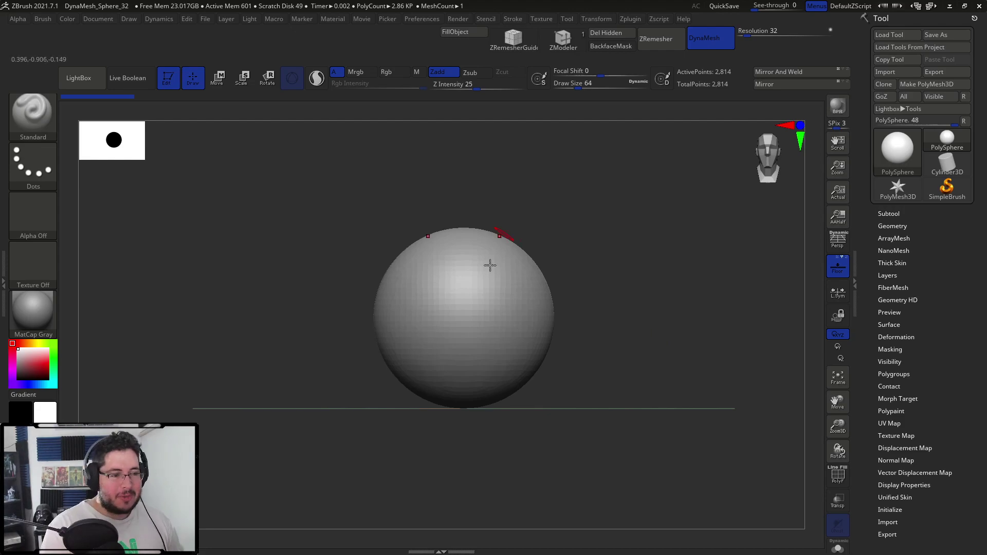
- Stretch the sphere with an enlarged Move brush to begin the rough head shape
mouse_move(621, 278)
ctrl+right_down()
mouse_move(606, 263)
mouse_move(597, 274)
mouse_move(637, 236)
mouse_move(589, 217)
ctrl+right_up()
key(b)
key(m)
key(v)
key(space)
click(611, 265)
drag(462, 264, 487, 206)
shift+right_drag(514, 180, 465, 182)
mouse_move(509, 205)
mouse_down()
mouse_move(489, 202)
mouse_move(478, 223)
mouse_move(509, 203)
mouse_move(520, 179)
mouse_up()
key(bracketright)
mouse_move(475, 198)
mouse_down()
mouse_move(448, 201)
mouse_move(452, 235)
mouse_move(438, 176)
mouse_up()
- Pull the lower part of the mesh down into a neck and torso and remesh it with DynaMesh
mouse_move(455, 243)
mouse_down()
mouse_move(453, 234)
mouse_move(454, 244)
mouse_up()
drag(457, 275, 469, 270)
key(space)
mouse_move(455, 303)
mouse_down()
mouse_move(470, 304)
mouse_move(445, 380)
mouse_up()
drag(539, 357, 485, 407)
drag(533, 304, 515, 306)
ctrl+drag(597, 288, 585, 188)
- Refine the profile of the head and neck with the Move brush
drag(573, 280, 638, 289)
shift+drag(502, 185, 517, 231)
drag(555, 221, 582, 201)
key(space)
drag(474, 263, 456, 264)
mouse_move(509, 215)
mouse_down()
mouse_move(505, 251)
mouse_move(499, 231)
mouse_move(508, 254)
mouse_move(476, 244)
mouse_up()
- Plane down the surface of the head with the TrimDynamic brush
key(b)
key(t)
key(d)
mouse_move(553, 263)
shift+mouse_down()
mouse_move(564, 260)
mouse_move(508, 183)
shift+mouse_up()
- Round out the cranium and narrow the neck in profile with the Move brush at a draw size of about 620
key(b)
key(m)
key(v)
key(space)
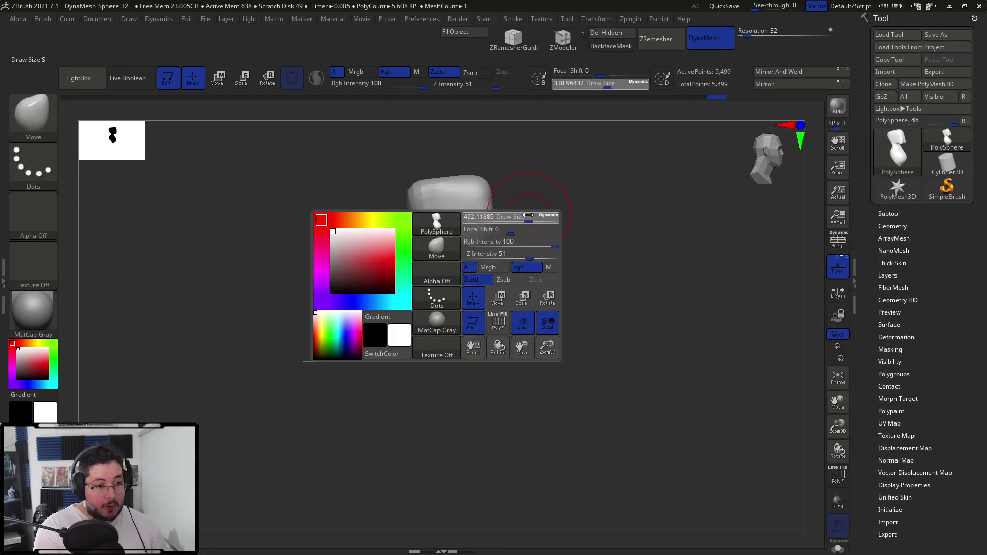
mouse_move(434, 205)
mouse_down()
mouse_move(423, 185)
mouse_move(451, 156)
mouse_move(426, 171)
mouse_move(478, 164)
mouse_up()
drag(440, 231, 443, 238)
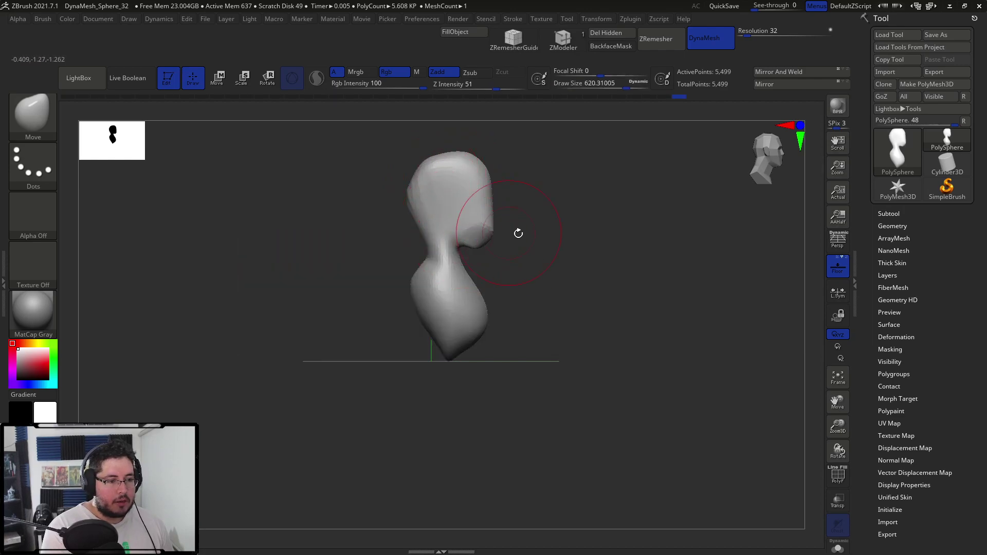
- Adjust the width and proportions of the head with the Move brush at a draw size of about 550
shift+drag(571, 247, 517, 272)
key(bracketright)
mouse_move(516, 192)
mouse_down()
mouse_move(482, 192)
mouse_move(470, 226)
mouse_move(475, 211)
mouse_move(501, 205)
mouse_move(541, 173)
mouse_move(525, 189)
mouse_up()
key(space)
mouse_move(526, 189)
mouse_down()
mouse_move(527, 209)
mouse_move(535, 185)
mouse_move(511, 161)
mouse_up()
drag(439, 190, 474, 185)
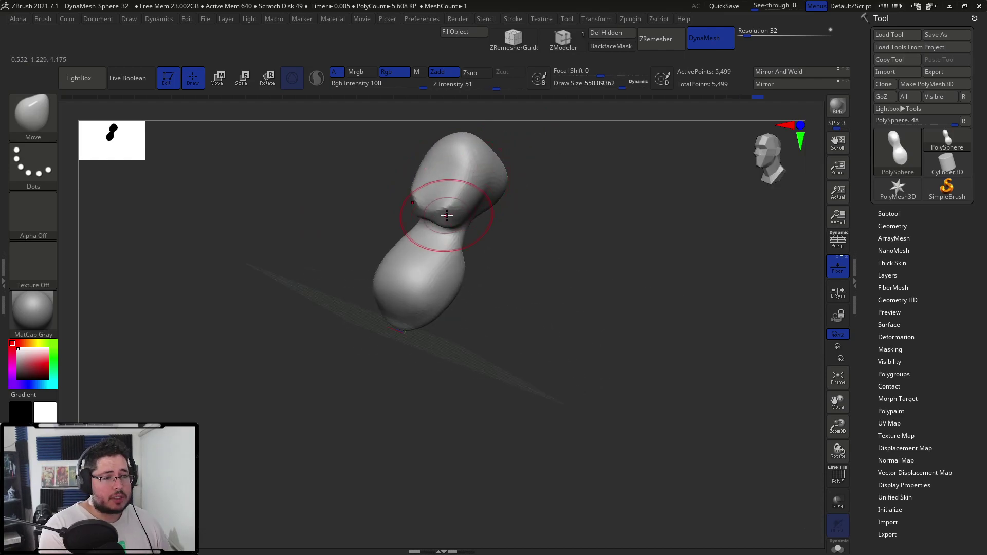
- Flatten the sides of the head with the TrimDynamic brush
key(b)
key(t)
key(d)
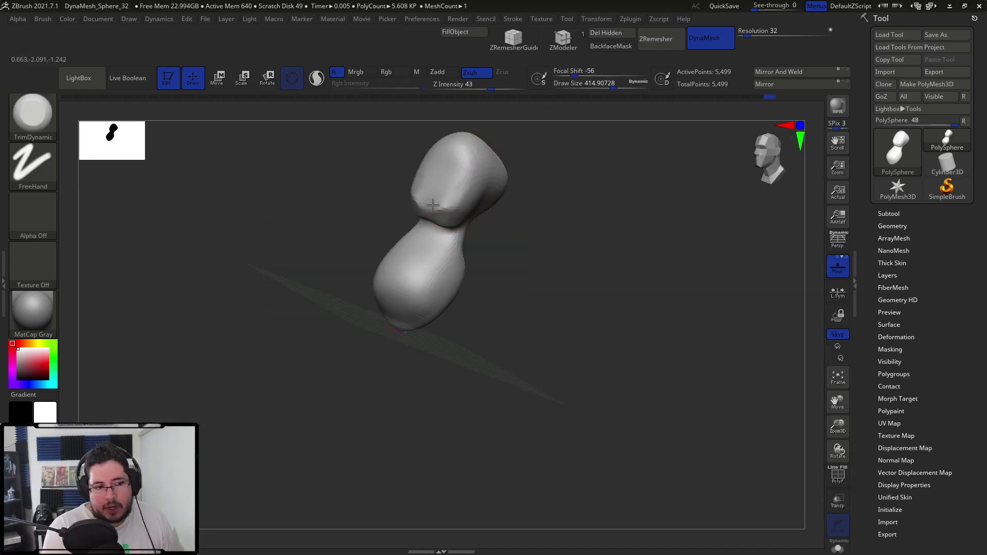
drag(520, 166, 607, 238)
drag(458, 189, 468, 193)
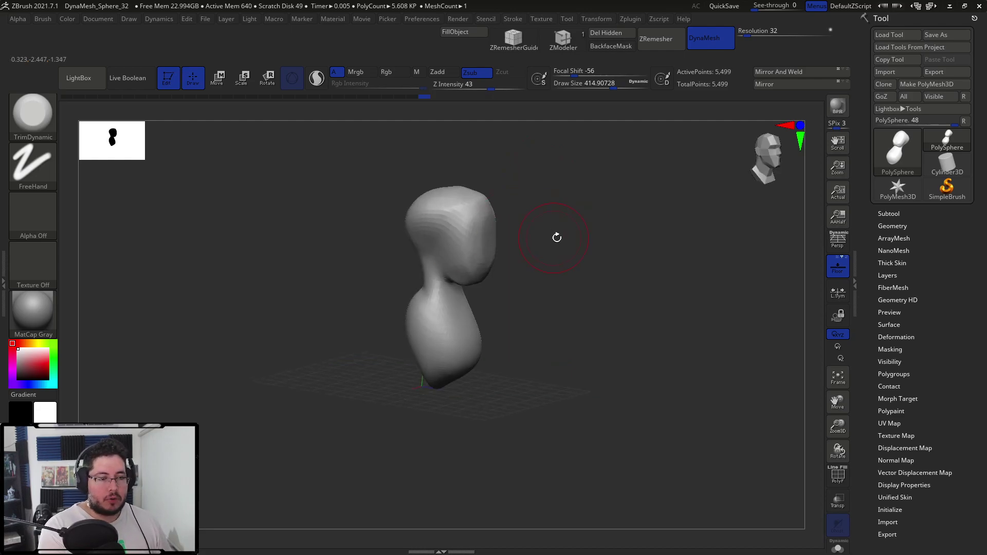
- Build up the neck and chest with the ClayBuildup brush at a draw size of about 318
alt+drag(553, 236, 559, 181)
key(b)
key(c)
key(b)
mouse_move(437, 268)
mouse_down()
mouse_move(408, 261)
mouse_move(432, 268)
mouse_move(439, 237)
mouse_move(430, 236)
mouse_up()
key(space)
shift+drag(540, 215, 451, 281)
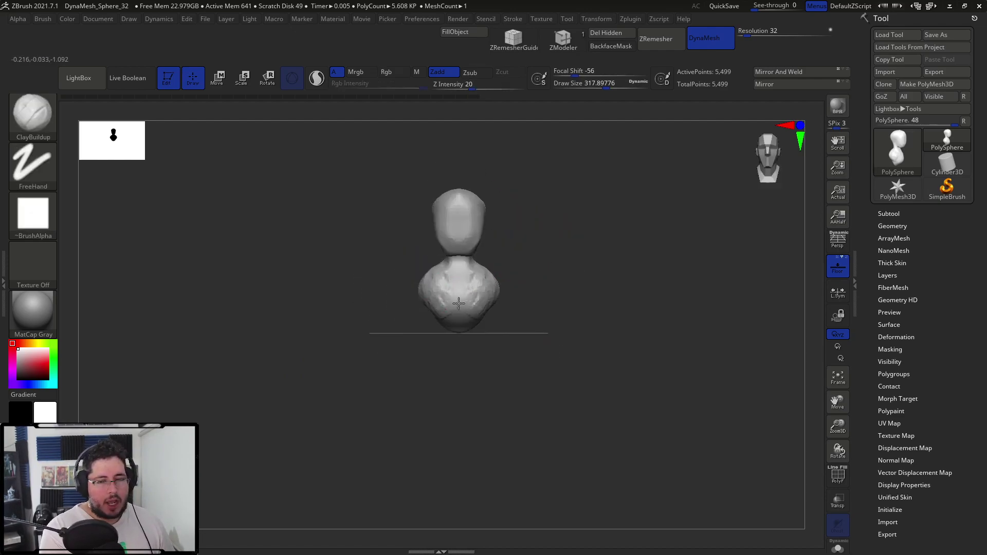
- Undo the last two changes and mask the head so that only the torso is reshaped by the Move brush
mouse_move(548, 260)
mouse_down()
mouse_move(511, 277)
mouse_move(532, 250)
mouse_move(566, 249)
mouse_move(559, 284)
mouse_move(581, 275)
mouse_move(593, 252)
mouse_move(555, 265)
mouse_up()
key(b)
key(m)
key(v)
key(space)
key(space)
key(ctrl+z)
key(ctrl+z)
mouse_move(555, 304)
ctrl+mouse_down()
mouse_move(538, 310)
mouse_move(542, 294)
ctrl+mouse_up()
ctrl+click(608, 286)
- Pull the torso and shoulders outward below the masked head with the Move brush at draw size 1000
shift+drag(610, 292, 527, 309)
key(space)
mouse_move(589, 265)
mouse_down()
mouse_move(570, 269)
mouse_move(560, 254)
mouse_up()
key(space)
drag(522, 291, 585, 307)
mouse_move(598, 244)
mouse_down()
mouse_move(617, 231)
mouse_move(511, 276)
mouse_move(565, 264)
mouse_move(639, 132)
mouse_move(689, 243)
mouse_move(607, 336)
mouse_move(610, 350)
mouse_up()
mouse_move(558, 370)
mouse_down()
mouse_move(607, 355)
mouse_move(586, 351)
mouse_up()
drag(641, 333, 590, 319)
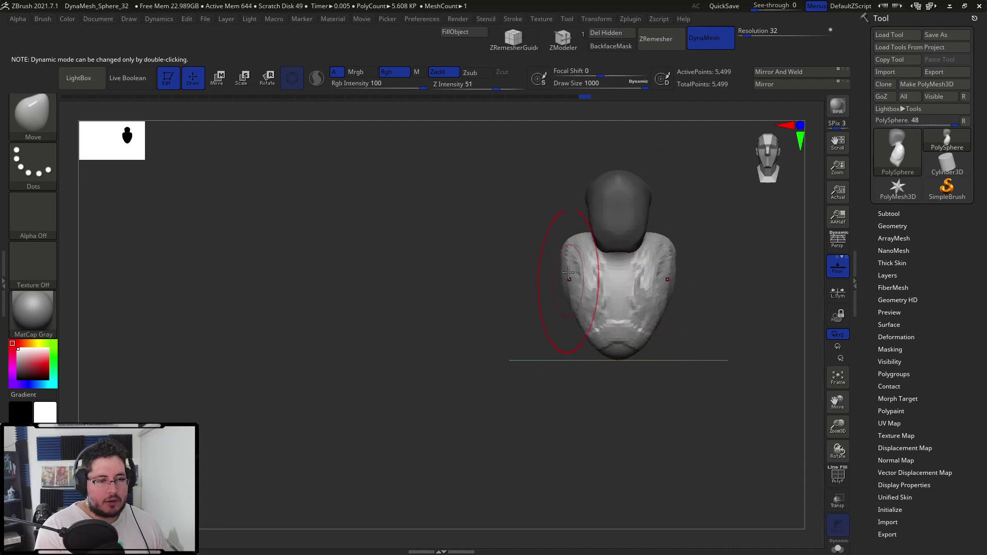
mouse_move(531, 286)
mouse_down()
mouse_move(540, 272)
mouse_move(532, 250)
mouse_move(624, 275)
mouse_move(696, 238)
mouse_up()
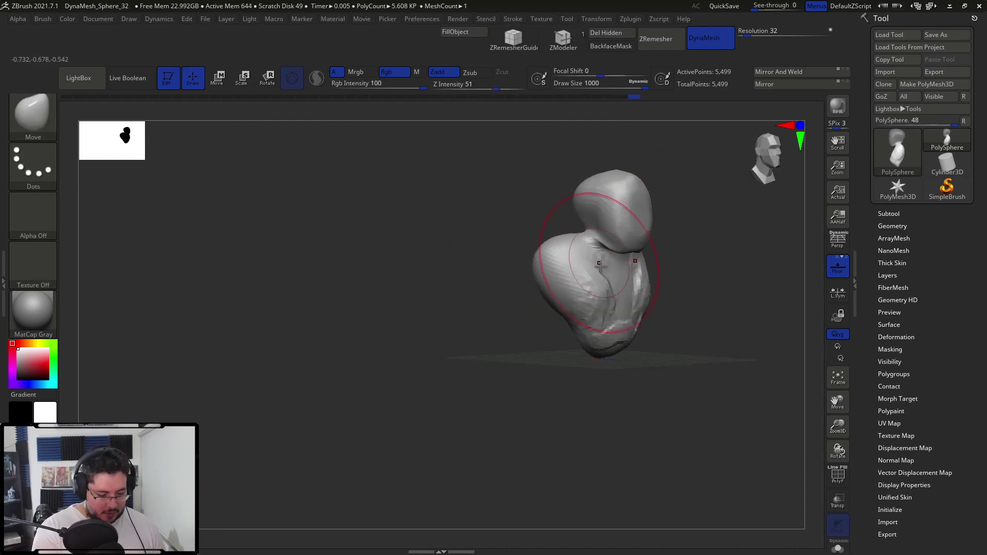
- Enlarge the shoulders and add volume to the head with the ClayBuildup brush at a draw size of about 508
key(space)
mouse_move(605, 238)
mouse_down()
mouse_move(589, 257)
mouse_move(628, 238)
mouse_up()
key(space)
mouse_move(628, 238)
mouse_down()
mouse_move(734, 165)
mouse_move(696, 191)
mouse_up()
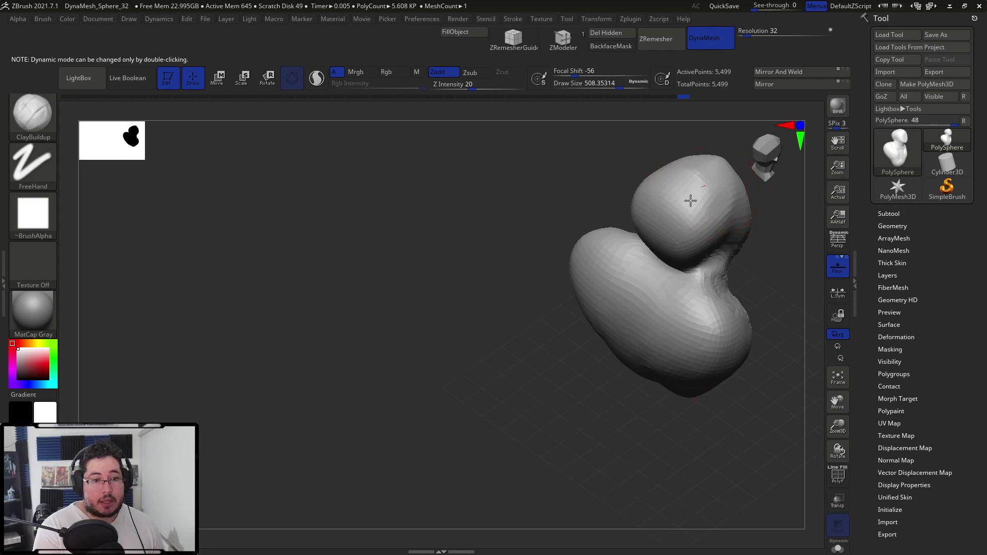
mouse_move(602, 197)
mouse_down()
mouse_move(748, 190)
mouse_move(737, 243)
mouse_up()
- Raise the DynaMesh resolution and remesh the bust
ctrl+drag(534, 205, 606, 298)
alt+drag(719, 198, 681, 257)
click(760, 33)
mouse_move(718, 198)
ctrl+mouse_down()
mouse_move(724, 265)
mouse_move(761, 263)
ctrl+mouse_up()
ctrl+drag(702, 220, 700, 257)
- Block in the main planes of the skull and face with the ClayBuildup brush
key(space)
mouse_move(639, 229)
mouse_down()
mouse_move(623, 228)
mouse_move(624, 257)
mouse_move(609, 254)
mouse_move(620, 254)
mouse_move(604, 265)
mouse_move(635, 280)
mouse_move(632, 298)
mouse_move(577, 294)
mouse_move(589, 292)
mouse_up()
key(space)
key(b)
key(c)
key(b)
key(space)
key(space)
key(space)
key(space)
key(space)
mouse_move(575, 239)
mouse_down()
mouse_move(566, 210)
mouse_move(564, 249)
mouse_move(600, 185)
mouse_move(591, 198)
mouse_up()
- Carve the eye sockets and shape the forehead and cranium with ClayBuildup at a draw size of about 280
key(space)
mouse_move(578, 203)
mouse_down()
mouse_move(619, 177)
mouse_move(535, 190)
mouse_move(527, 215)
mouse_up()
mouse_move(591, 149)
mouse_down()
mouse_move(523, 160)
mouse_move(642, 149)
mouse_up()
drag(555, 154, 488, 180)
mouse_move(488, 180)
mouse_down()
mouse_move(527, 192)
mouse_move(572, 159)
mouse_move(577, 203)
mouse_move(638, 131)
mouse_up()
- Remesh the bust at DynaMesh resolution 120 and work over the side of the skull with ClayBuildup
drag(762, 36, 754, 36)
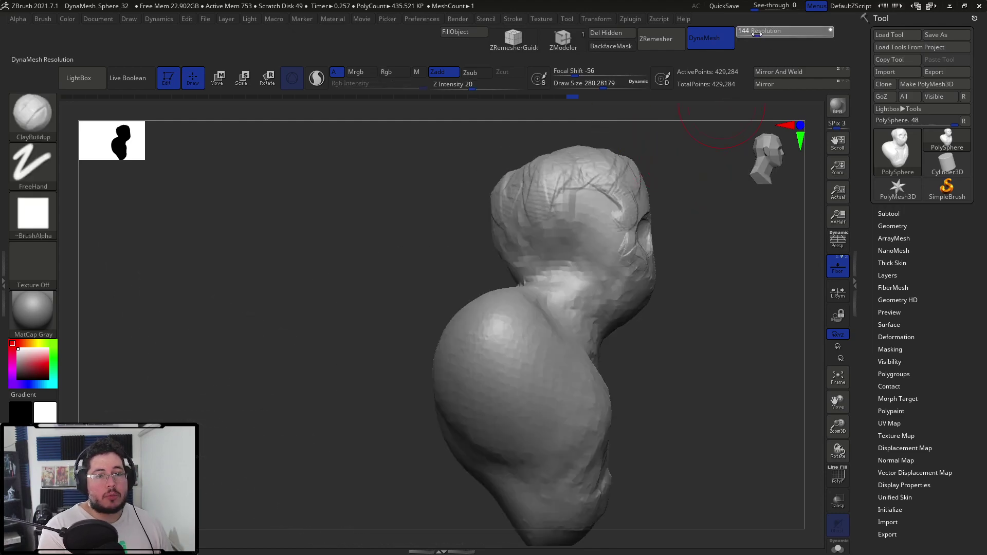
ctrl+drag(722, 166, 619, 158)
drag(530, 203, 563, 233)
drag(690, 170, 680, 159)
- Build up the jaw and mouth area with ClayBuildup, enlarging the draw size to about 217
key(space)
drag(597, 237, 585, 237)
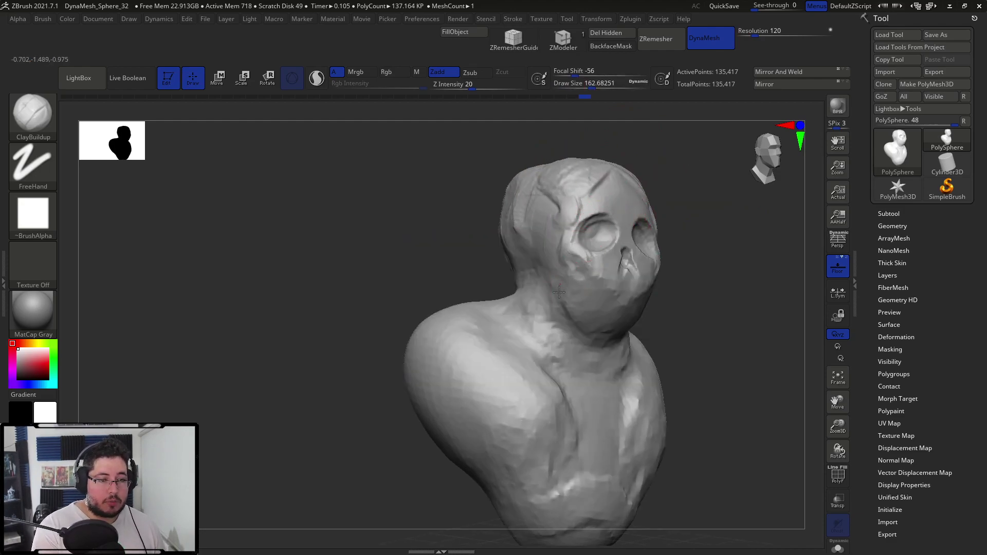
mouse_move(622, 317)
mouse_down()
mouse_move(621, 305)
mouse_move(593, 308)
mouse_move(601, 322)
mouse_move(599, 288)
mouse_move(617, 304)
mouse_move(615, 291)
mouse_up()
key(space)
drag(596, 272, 586, 277)
drag(720, 277, 614, 291)
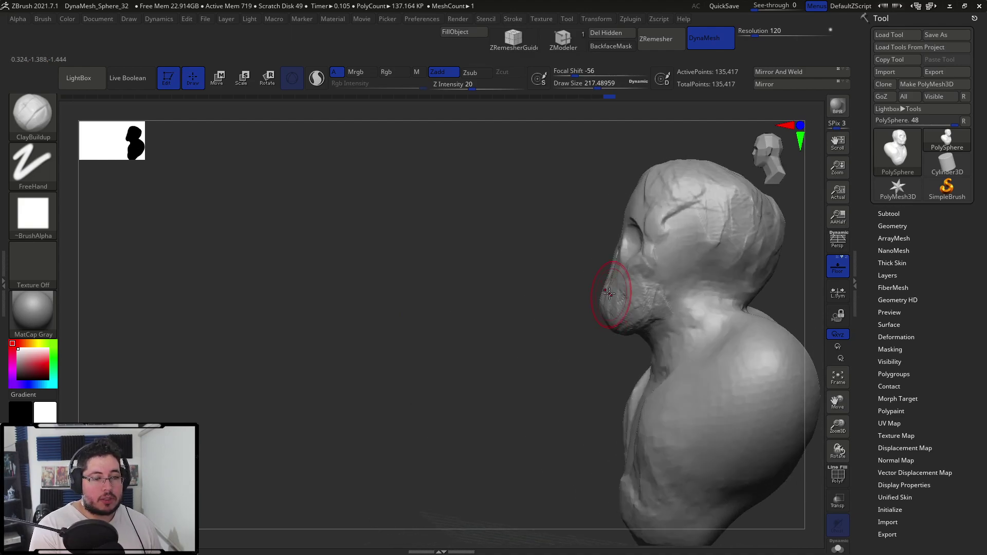
- Add the base of the nose from the front with ClayBuildup at a draw size of about 83
mouse_move(561, 314)
shift+mouse_down()
mouse_move(637, 309)
mouse_move(585, 296)
shift+mouse_up()
key(space)
key(space)
drag(590, 252, 586, 252)
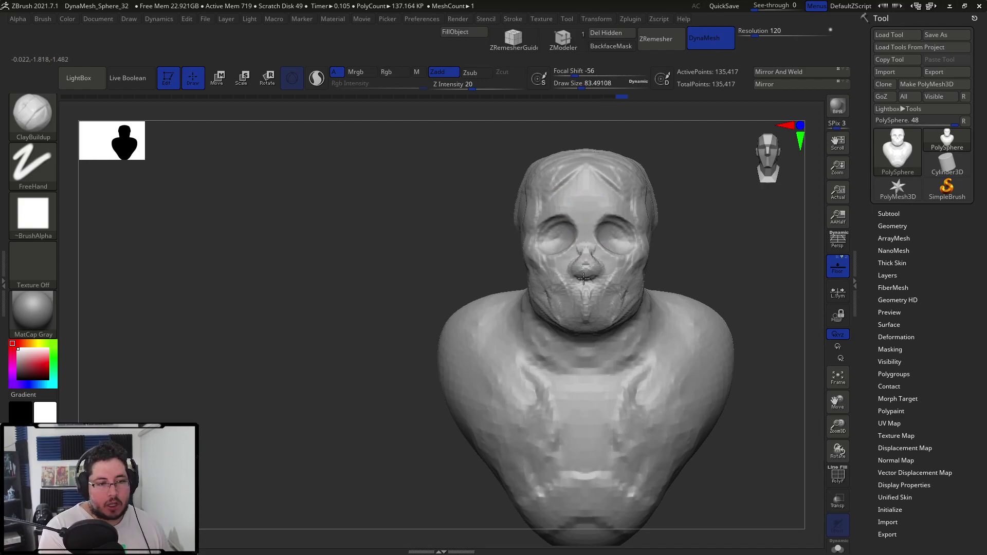
- Build up the heavy brow ridges and the nose with ClayBuildup at a draw size of about 132
drag(689, 198, 611, 206)
key(space)
drag(579, 247, 585, 246)
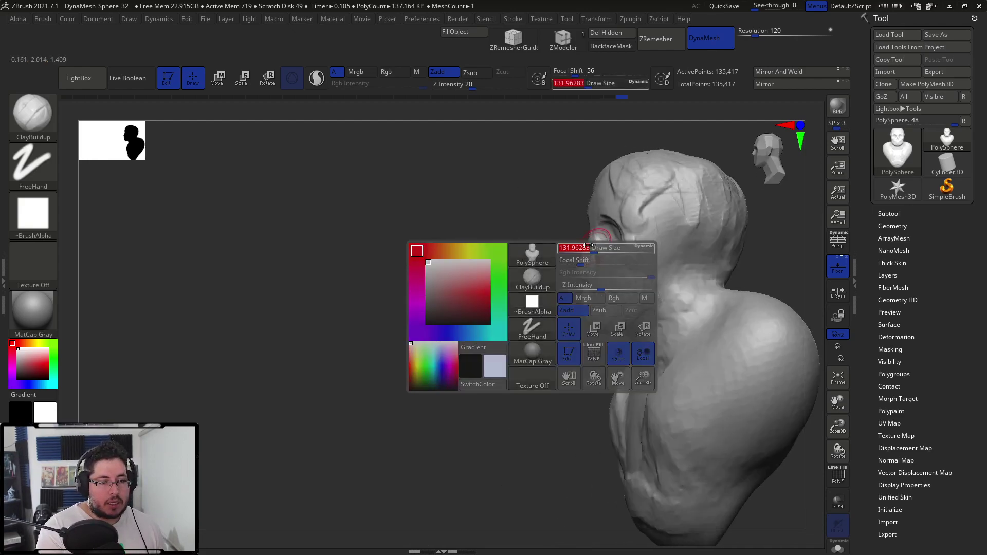
mouse_move(553, 277)
mouse_down()
mouse_move(562, 227)
mouse_move(565, 244)
mouse_move(607, 246)
mouse_up()
mouse_move(615, 203)
mouse_down()
mouse_move(599, 212)
mouse_move(660, 225)
mouse_up()
right_drag(668, 223, 623, 224)
drag(623, 224, 612, 220)
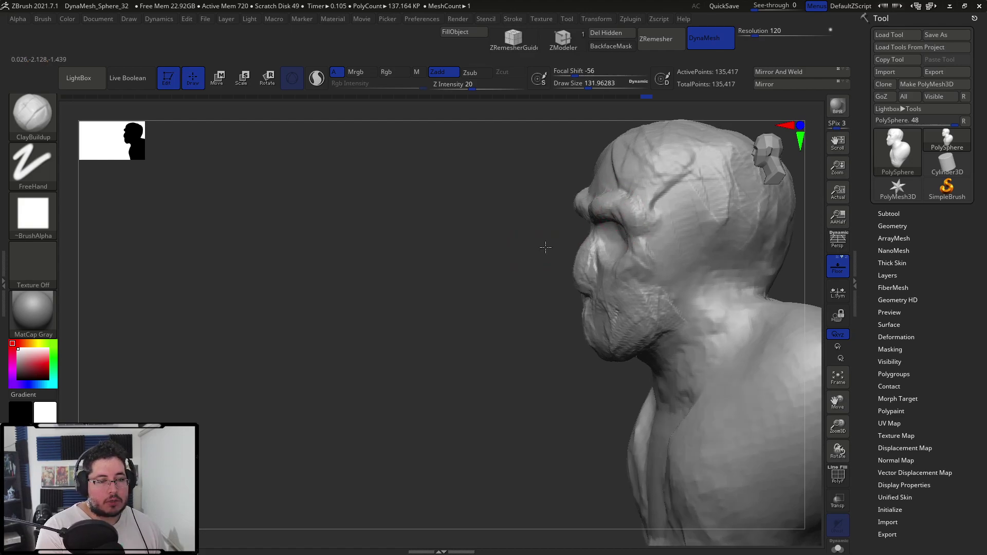
- Add clay to the cheeks and the sides of the nose
drag(545, 245, 571, 267)
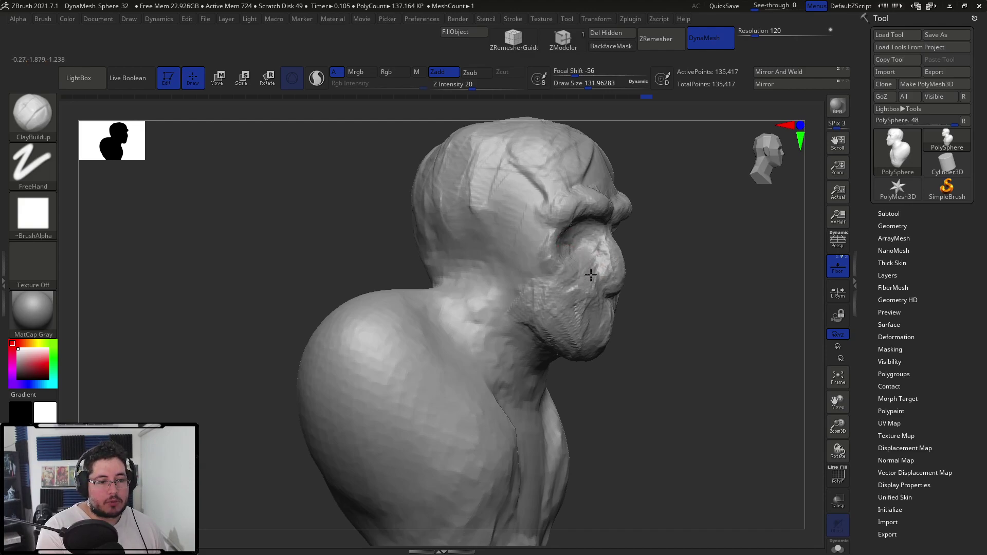
right_drag(588, 283, 665, 276)
key(space)
mouse_move(619, 284)
mouse_down()
mouse_move(628, 284)
mouse_move(622, 251)
mouse_move(627, 267)
mouse_up()
- Pull the nose forward with the Move brush at a draw size of about 149
key(b)
key(m)
key(v)
key(space)
drag(625, 269, 630, 267)
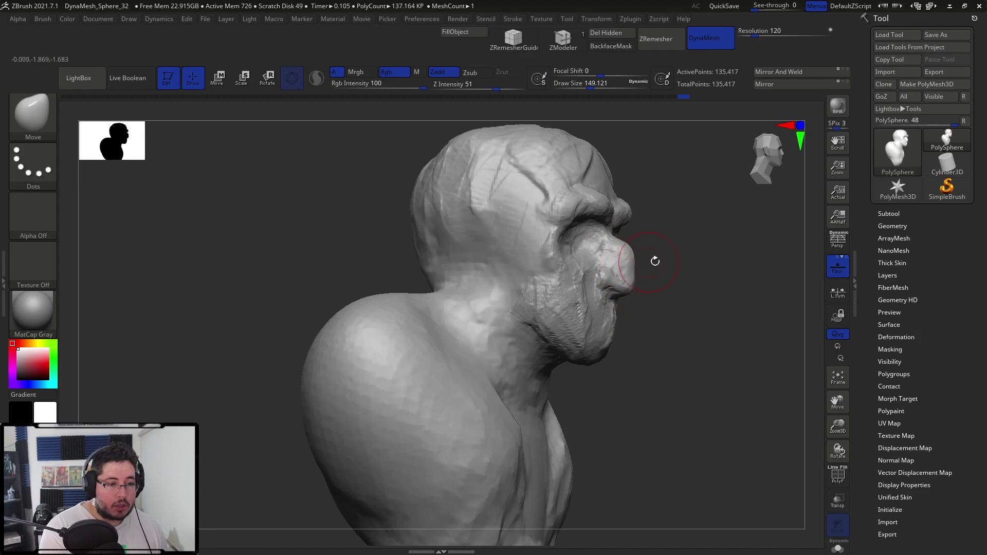
- Shape the nose's width and profile with the Move brush, enlarging the draw size to about 228
shift+right_drag(649, 260, 591, 270)
key(space)
drag(591, 271, 599, 271)
shift+right_drag(725, 246, 704, 248)
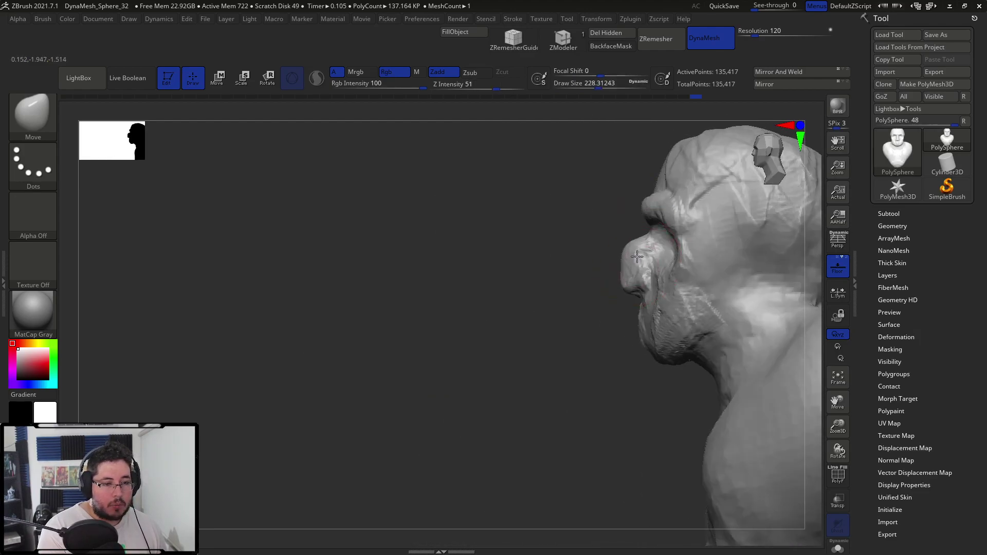
key(space)
mouse_move(636, 257)
mouse_down()
mouse_move(643, 284)
mouse_move(633, 275)
mouse_up()
- Build up the cheek beside the nose with ClayBuildup at a draw size of about 207
drag(728, 256, 823, 260)
key(b)
key(c)
key(b)
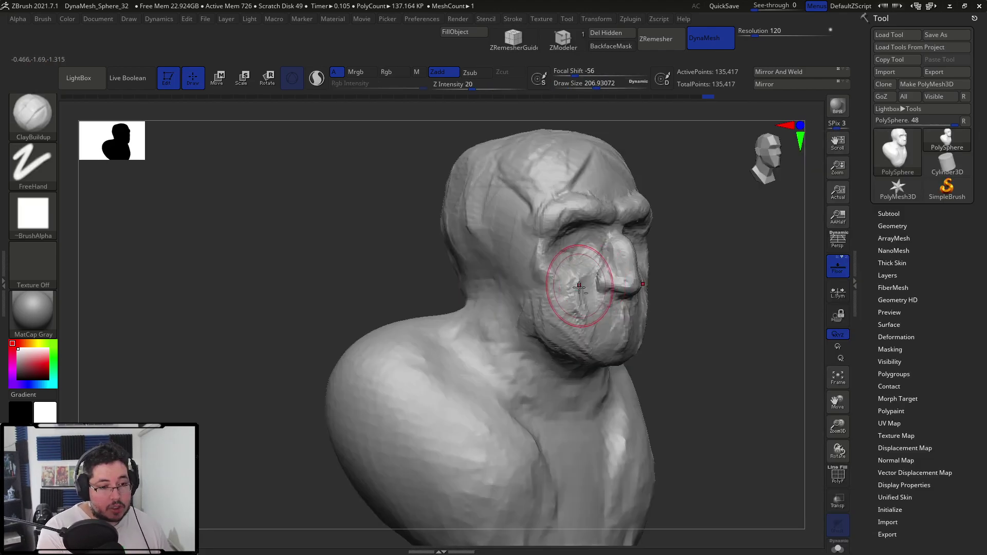
drag(577, 280, 569, 304)
- Define the jawline, the area below the ear and the side neck muscle with ClayBuildup
alt+drag(687, 307, 680, 277)
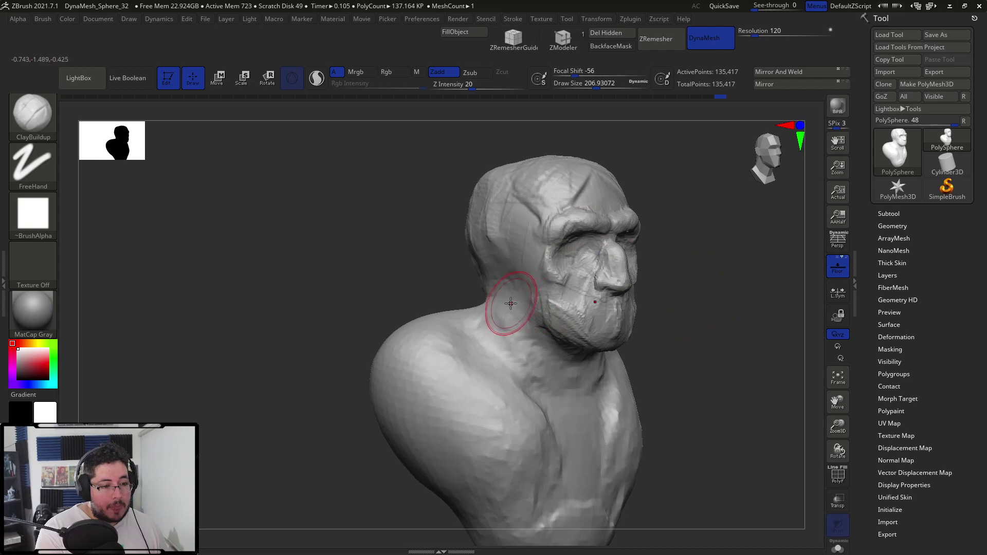
key(space)
mouse_move(517, 247)
mouse_down()
mouse_move(508, 294)
mouse_move(540, 373)
mouse_move(507, 268)
mouse_up()
key(bracketright)
mouse_move(677, 334)
mouse_down()
mouse_move(584, 286)
mouse_move(638, 308)
mouse_move(648, 282)
mouse_move(649, 294)
mouse_up()
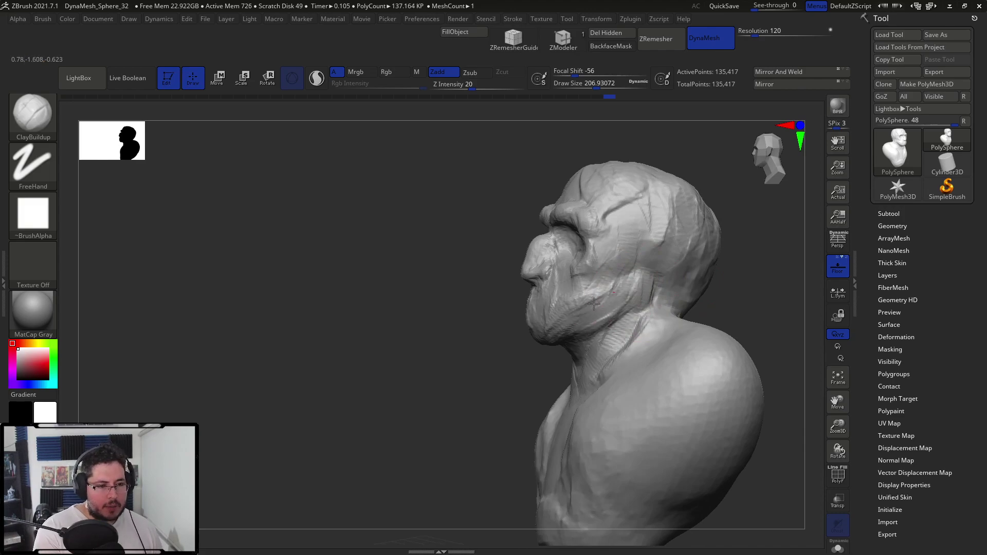
drag(629, 273, 635, 268)
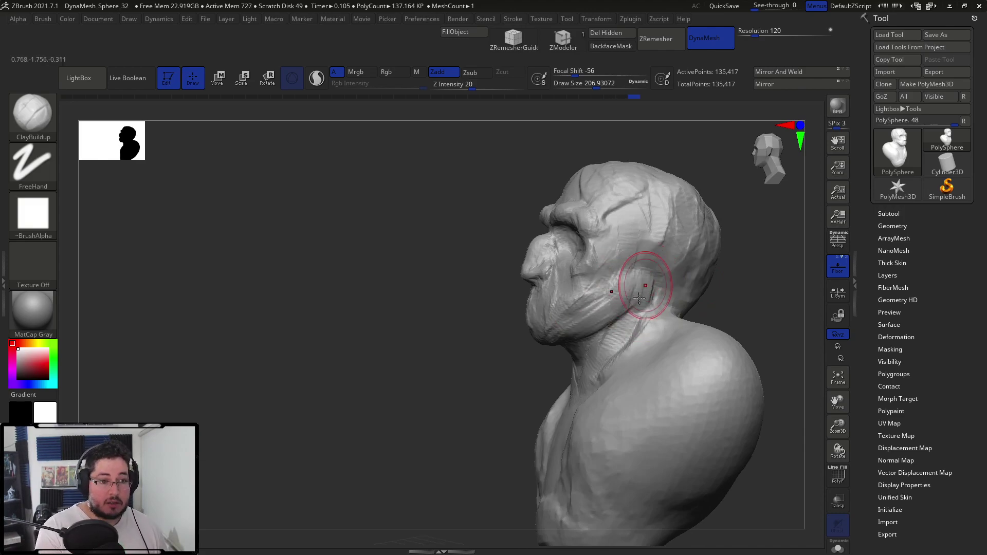
- Build up the collarbone and upper chest with ClayBuildup at a draw size of about 207
shift+drag(735, 252, 786, 254)
drag(523, 345, 581, 408)
drag(498, 395, 558, 409)
mouse_move(443, 307)
mouse_down()
mouse_move(492, 333)
mouse_move(508, 327)
mouse_up()
mouse_move(434, 357)
mouse_down()
mouse_move(429, 346)
mouse_move(417, 357)
mouse_move(449, 375)
mouse_up()
- Build up the chest and shoulder muscles with ClayBuildup at a draw size of about 268
key(space)
mouse_move(393, 361)
mouse_down()
mouse_move(447, 381)
mouse_move(431, 470)
mouse_move(364, 445)
mouse_move(384, 429)
mouse_move(381, 401)
mouse_up()
mouse_move(424, 369)
mouse_down()
mouse_move(404, 309)
mouse_move(422, 360)
mouse_up()
mouse_move(354, 383)
mouse_down()
mouse_move(414, 379)
mouse_move(355, 316)
mouse_up()
drag(499, 339, 583, 334)
mouse_move(355, 275)
mouse_down()
mouse_move(354, 301)
mouse_move(331, 275)
mouse_move(319, 306)
mouse_up()
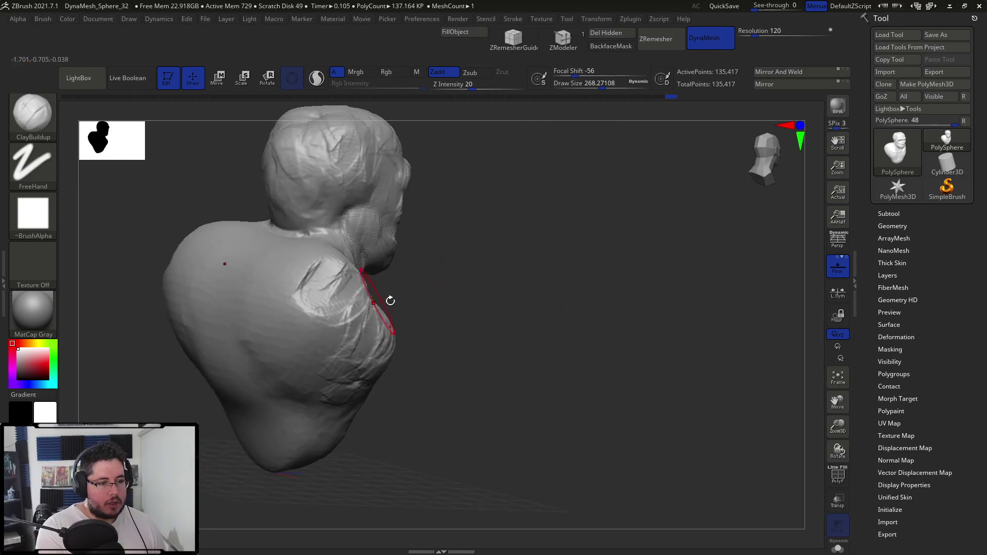
- Add volume to the trapezius and the top of the shoulder with ClayBuildup
drag(478, 321, 375, 308)
key(space)
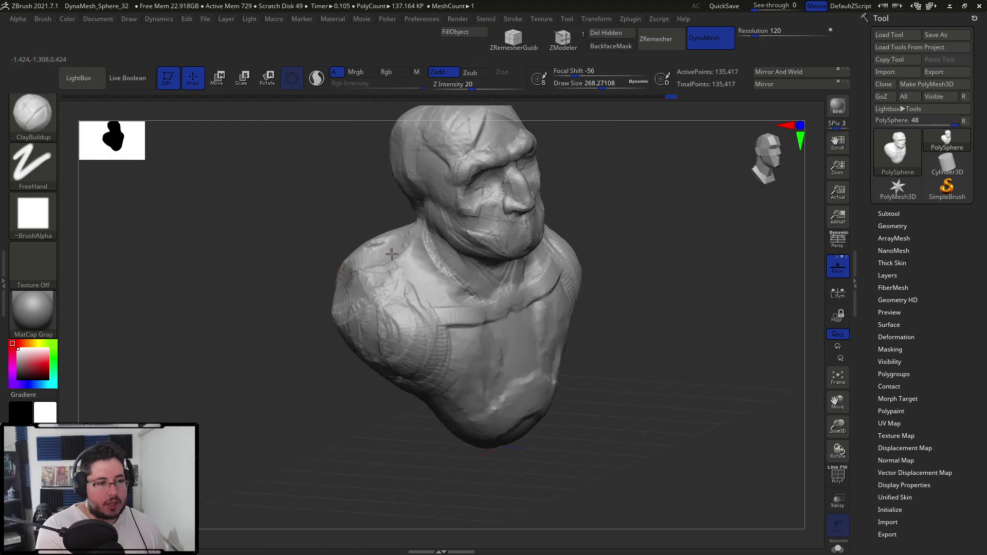
drag(373, 230, 465, 232)
mouse_move(385, 227)
mouse_down()
mouse_move(323, 283)
mouse_move(316, 249)
mouse_move(342, 300)
mouse_move(360, 287)
mouse_move(257, 221)
mouse_move(323, 216)
mouse_move(288, 262)
mouse_move(334, 303)
mouse_up()
shift+drag(452, 289, 381, 262)
- Cut the bust's shoulders and back to flat planes with the ClipCurve brush
mouse_move(537, 268)
alt+mouse_down()
mouse_move(529, 200)
mouse_move(589, 261)
alt+mouse_up()
ctrl+shift+click(42, 125)
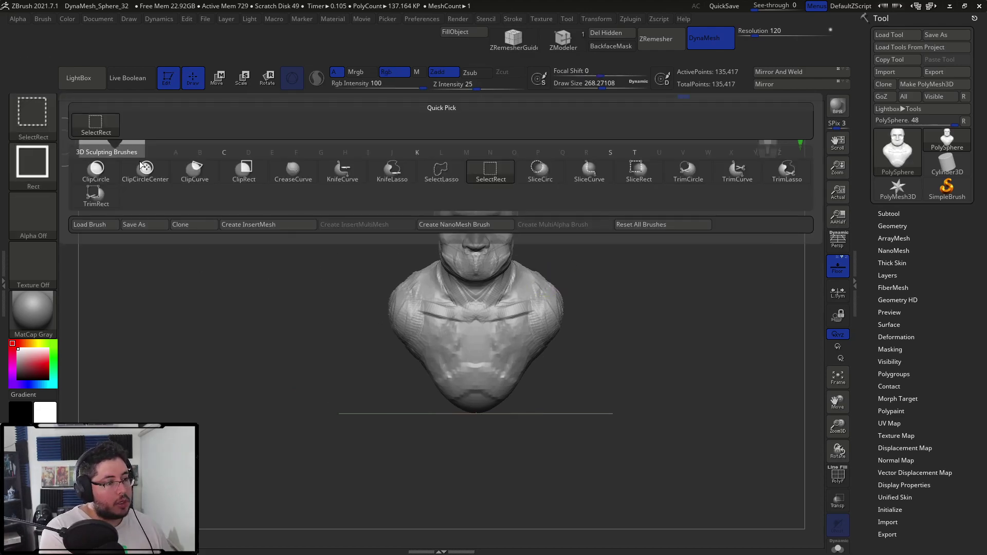
click(199, 175)
mouse_move(551, 199)
ctrl+shift+mouse_down()
mouse_move(548, 393)
mouse_move(514, 437)
ctrl+shift+mouse_up()
mouse_move(611, 342)
mouse_down()
mouse_move(545, 363)
mouse_move(537, 354)
mouse_up()
mouse_move(524, 225)
ctrl+shift+mouse_down()
mouse_move(490, 461)
mouse_move(473, 452)
ctrl+shift+mouse_up()
- Cut the bottom of the bust flat with ClipCurve, undoing and repeating the first cut
ctrl+shift+drag(557, 382, 347, 352)
shift+drag(553, 338, 580, 271)
key(ctrl+z)
mouse_move(593, 309)
mouse_down()
mouse_move(549, 365)
mouse_move(522, 348)
mouse_move(359, 388)
mouse_move(354, 370)
mouse_up()
mouse_move(557, 347)
mouse_down()
mouse_move(621, 334)
mouse_move(622, 299)
mouse_up()
mouse_move(613, 303)
alt+mouse_down()
mouse_move(606, 331)
mouse_move(636, 328)
mouse_move(577, 271)
mouse_move(595, 253)
mouse_move(607, 282)
alt+mouse_up()
- Add clay to the side of the neck and the upper shoulder with ClayBuildup
key(b)
key(c)
key(b)
key(space)
mouse_move(494, 255)
mouse_down()
mouse_move(481, 257)
mouse_move(485, 306)
mouse_up()
mouse_move(610, 271)
shift+mouse_down()
mouse_move(626, 286)
mouse_move(624, 269)
mouse_move(607, 258)
shift+mouse_up()
- Adjust the silhouette of the head and upper back with the Move brush at a draw size of about 293
key(b)
key(m)
key(v)
key(space)
drag(663, 267, 617, 241)
drag(586, 271, 569, 263)
drag(645, 243, 684, 262)
mouse_move(454, 285)
mouse_down()
mouse_move(497, 311)
mouse_move(465, 295)
mouse_up()
mouse_move(663, 247)
mouse_down()
mouse_move(620, 229)
mouse_move(665, 217)
mouse_move(650, 194)
mouse_move(676, 209)
mouse_up()
- Choose MaskLasso and draw a lasso mask around the head in side view
ctrl+drag(661, 163, 465, 201)
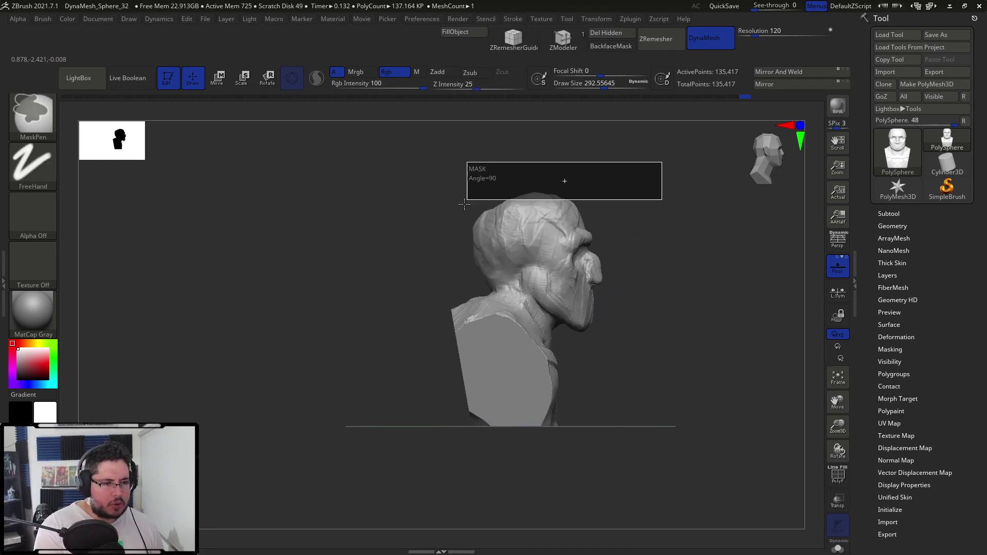
ctrl+click(41, 116)
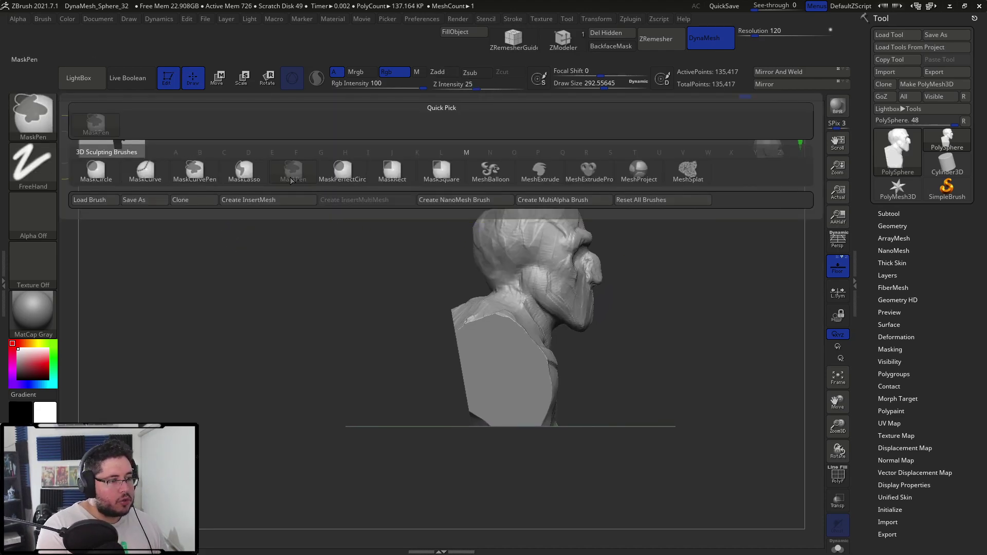
click(244, 171)
mouse_move(652, 151)
ctrl+mouse_down()
mouse_move(452, 214)
mouse_move(494, 247)
mouse_move(576, 352)
mouse_move(620, 230)
ctrl+mouse_up()
- Reposition the head on the neck with the Move gizmo and return to Draw mode
key(w)
drag(520, 314, 512, 229)
drag(575, 291, 583, 291)
drag(519, 227, 518, 231)
key(q)
mouse_move(641, 313)
mouse_down()
mouse_move(561, 324)
mouse_move(608, 257)
mouse_move(627, 274)
mouse_up()
mouse_move(627, 274)
mouse_down()
mouse_move(615, 282)
mouse_move(602, 248)
mouse_move(519, 260)
mouse_up()
- Build up the neck muscles and the trapezius with ClayBuildup at a draw size of about 293
key(b)
key(c)
key(b)
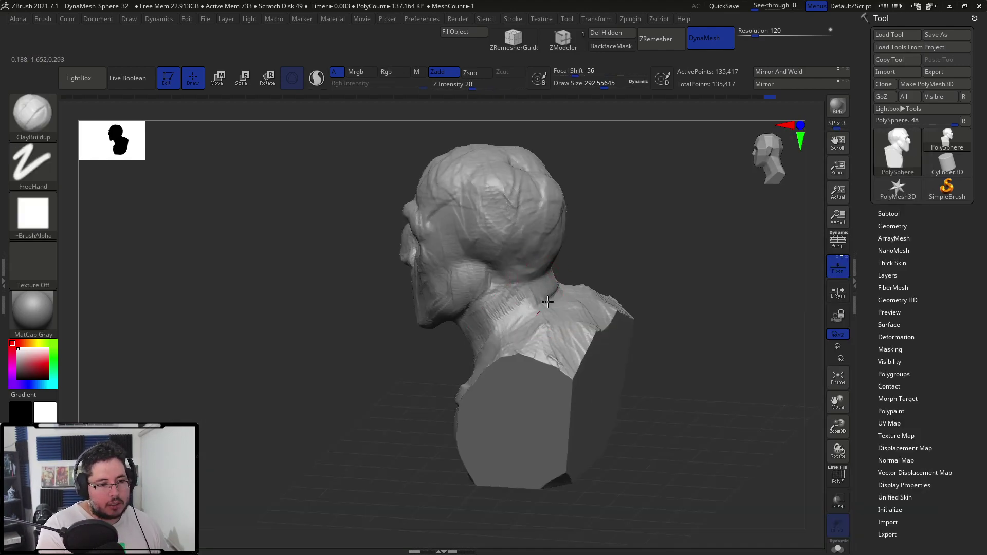
drag(585, 256, 535, 282)
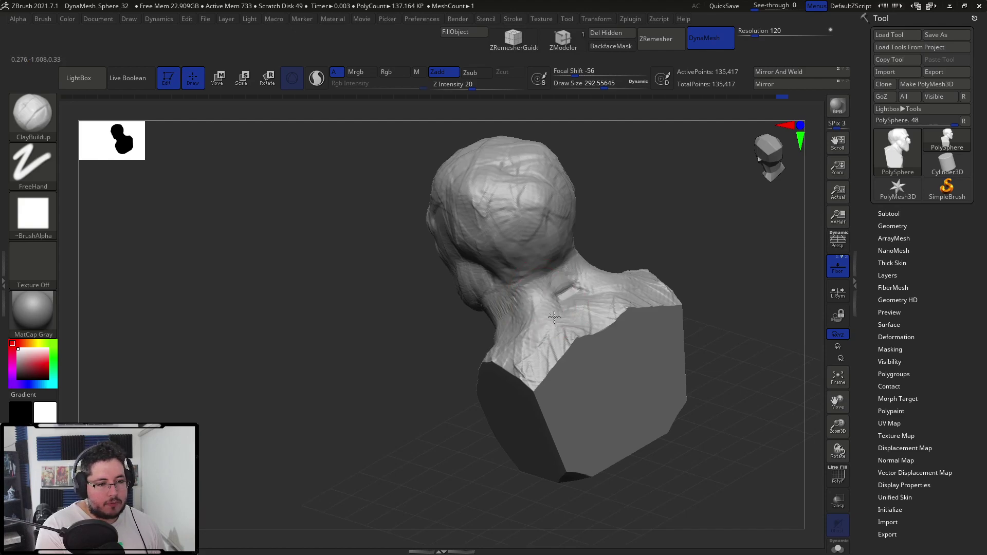
mouse_move(574, 314)
mouse_down()
mouse_move(556, 312)
mouse_move(670, 329)
mouse_move(599, 261)
mouse_up()
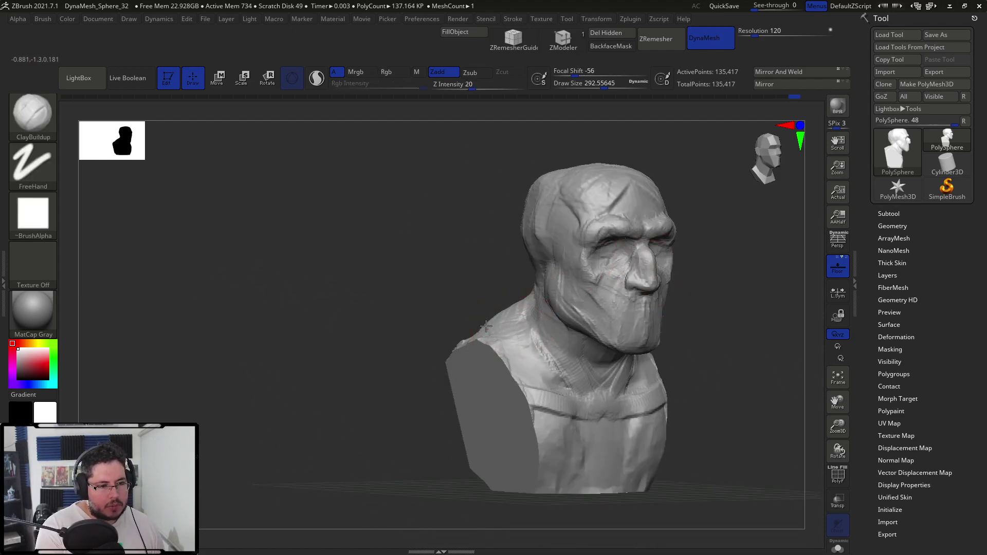
mouse_move(697, 238)
shift+mouse_down()
mouse_move(698, 251)
mouse_move(718, 248)
shift+mouse_up()
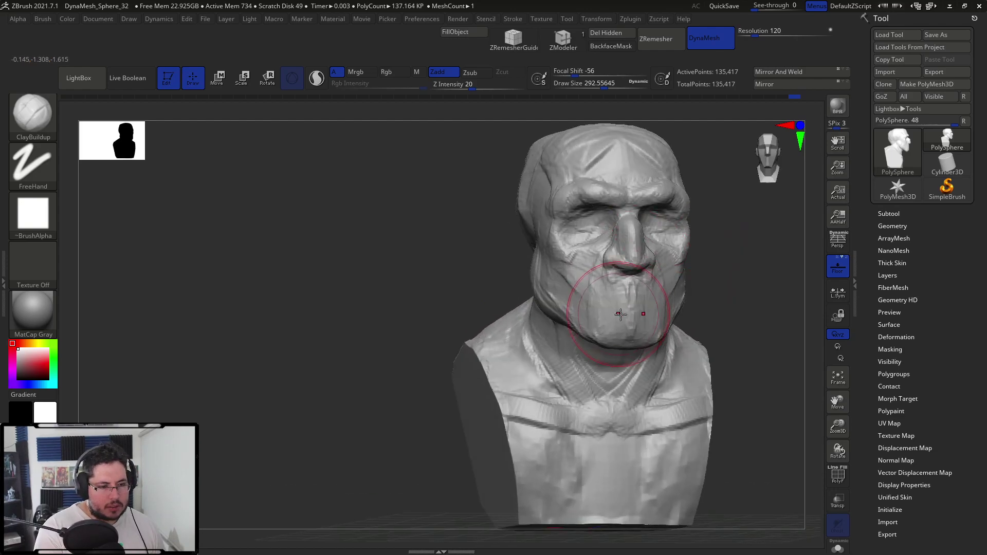
key(b)
key(d)
key(s)
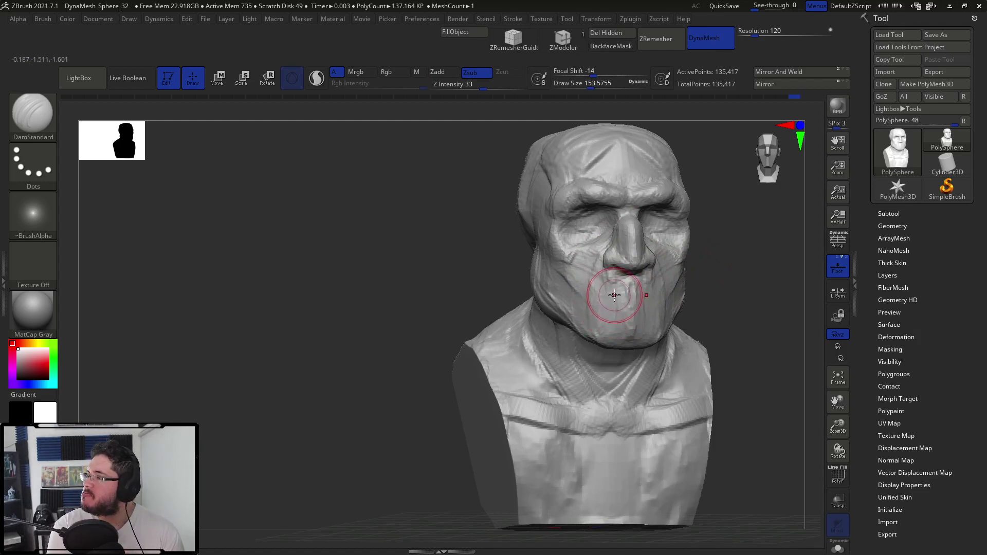
- Sculpt the upper and lower lips with ClayBuildup at a draw size of about 116
key(space)
drag(628, 309, 622, 307)
key(ctrl)
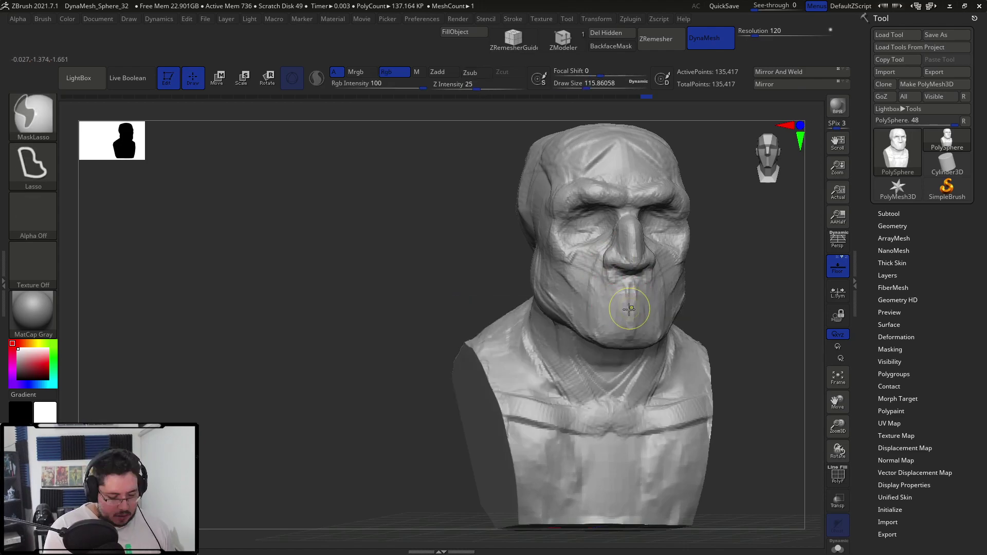
key(b)
key(c)
key(b)
mouse_move(646, 304)
right_down()
mouse_move(619, 293)
mouse_move(644, 293)
right_up()
right_drag(704, 289, 666, 303)
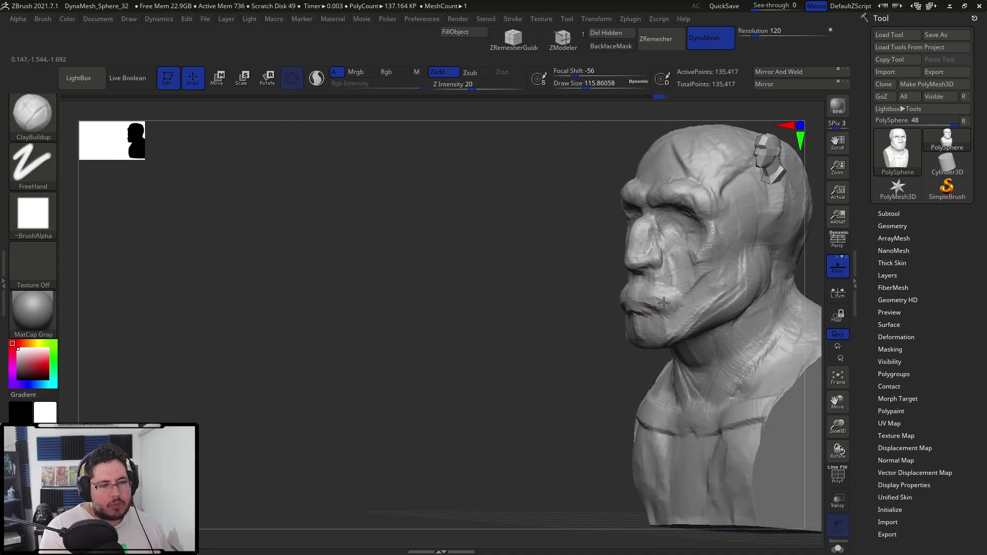
right_drag(613, 321, 642, 306)
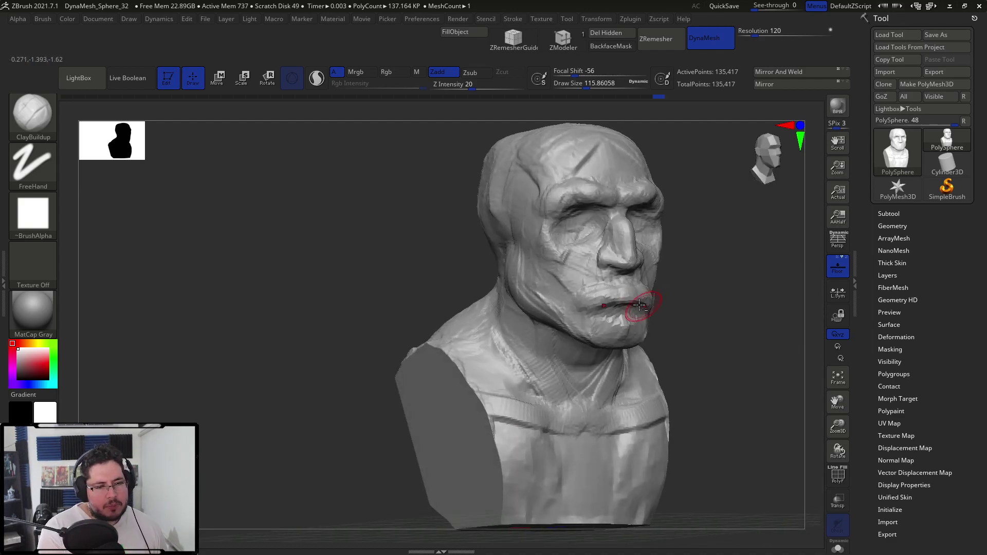
drag(619, 312, 622, 315)
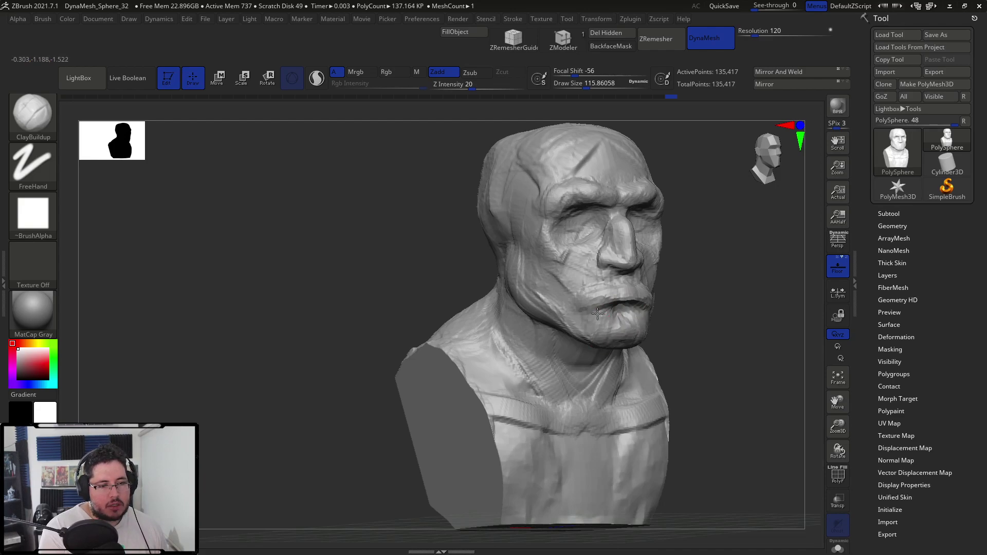
- Fill out the area around the mouth and beside the nose with ClayBuildup, enlarging the draw size to about 154
right_drag(689, 281, 617, 290)
drag(558, 316, 630, 303)
key(space)
click(567, 260)
key(space)
drag(559, 244, 542, 268)
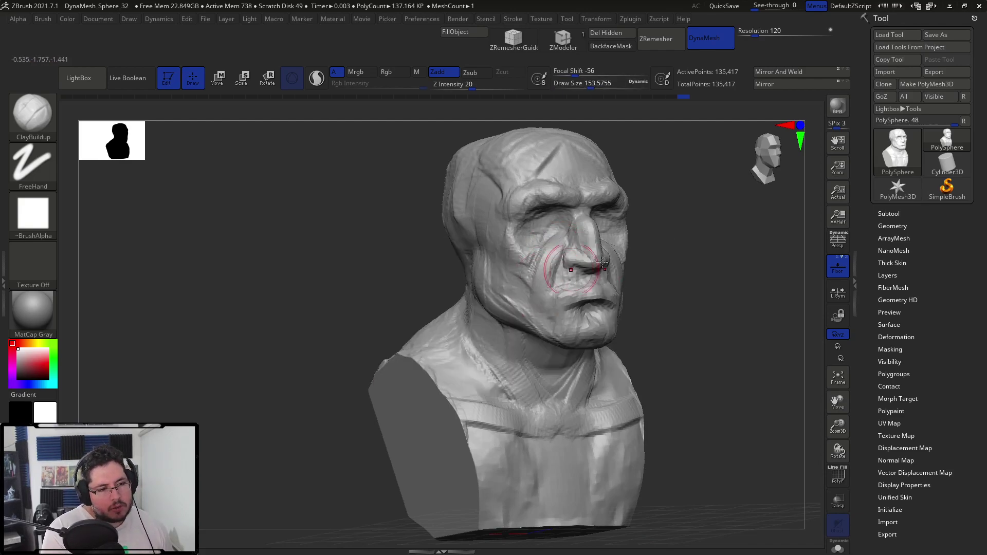
right_drag(587, 267, 613, 278)
- Block in the upper part of the ear with ClayBuildup at a draw size of about 94
mouse_move(557, 307)
right_down()
mouse_move(591, 216)
mouse_move(765, 234)
mouse_move(710, 221)
mouse_move(590, 218)
right_up()
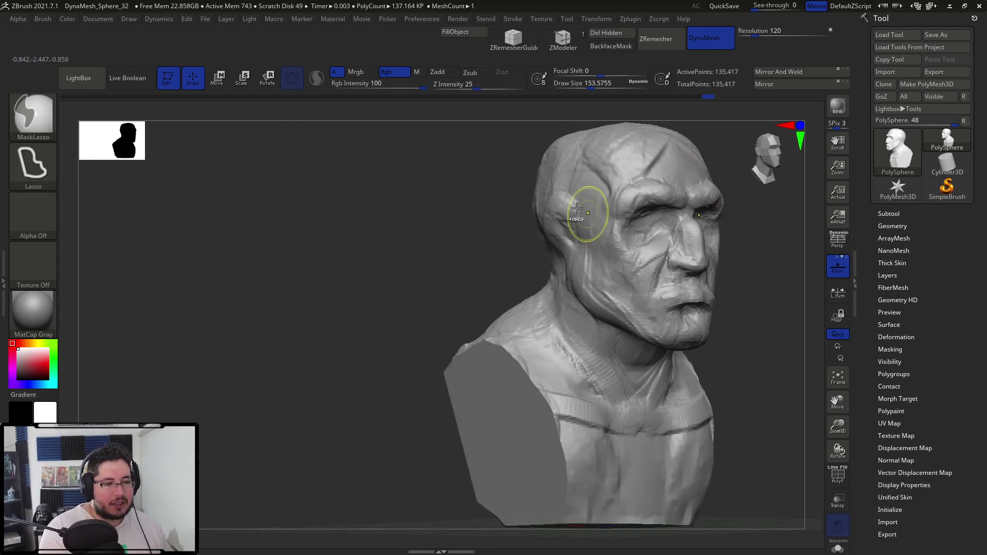
key(space)
drag(552, 227, 555, 216)
mouse_move(549, 211)
mouse_down()
mouse_move(570, 207)
mouse_move(545, 223)
mouse_up()
key(space)
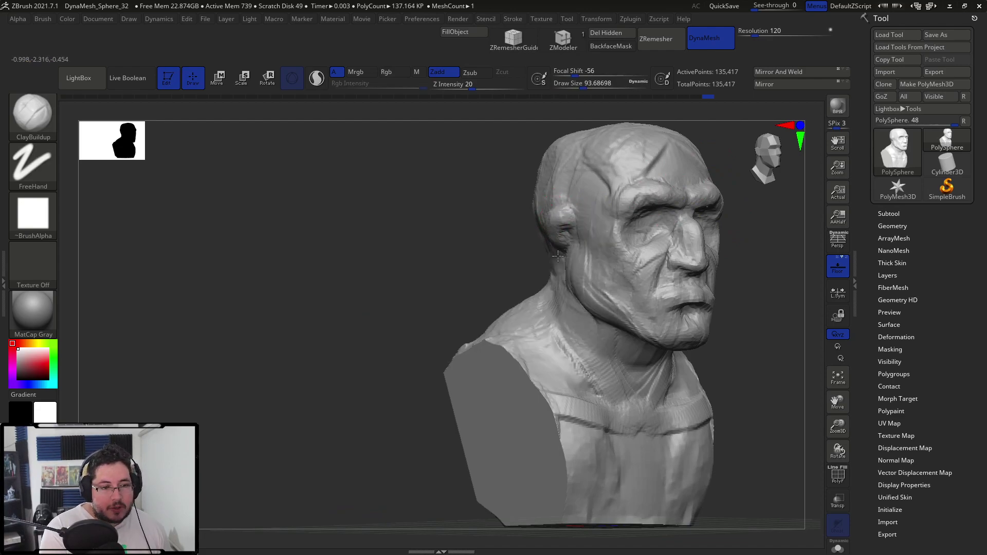
- Shape the ear's rim and lobe with ClayBuildup, working from the side and front
right_drag(563, 249, 544, 250)
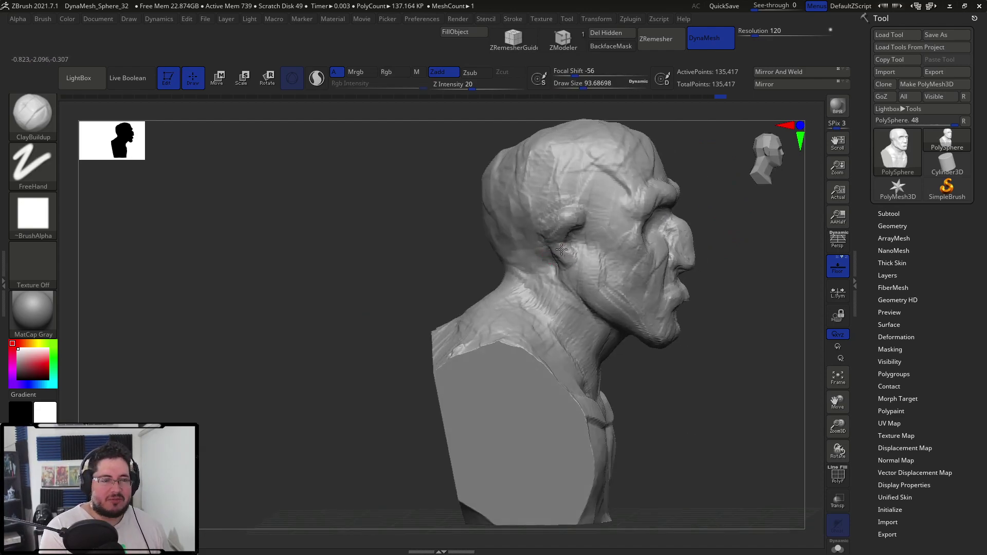
right_drag(714, 163, 573, 228)
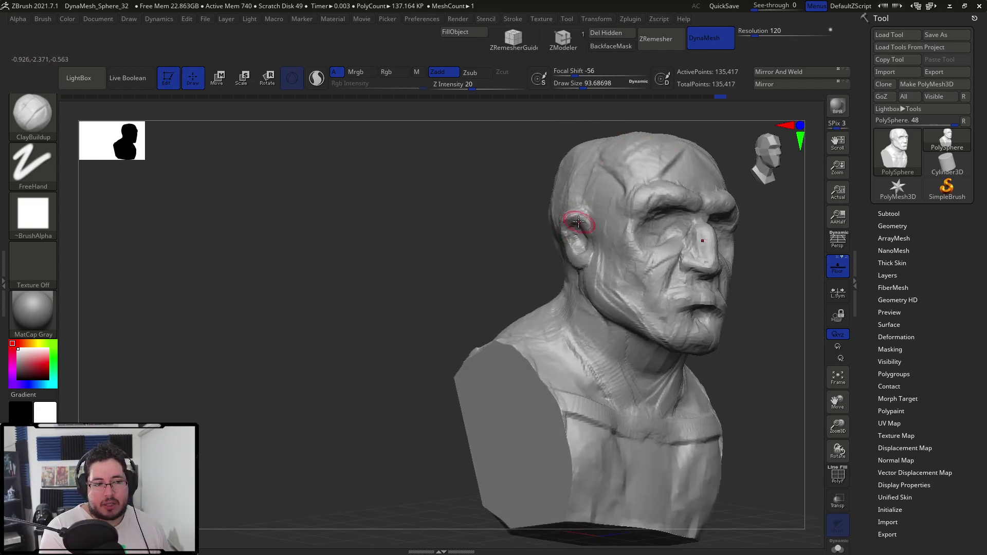
right_drag(539, 233, 486, 252)
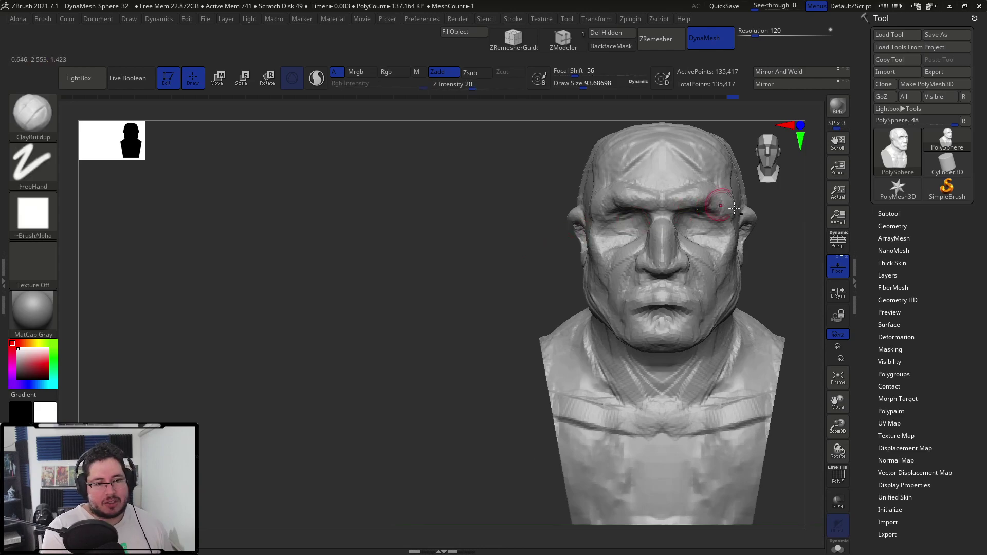
right_drag(762, 250, 751, 216)
- Mask the ear with MaskLasso and invert the mask so only the ears can be edited
key(ctrl)
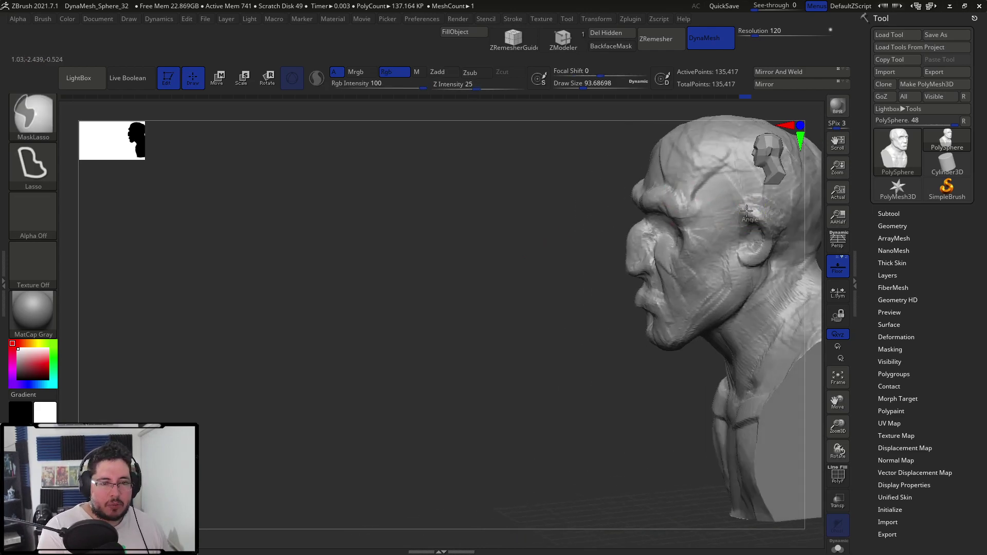
mouse_move(588, 268)
shift+right_down()
mouse_move(573, 253)
mouse_move(509, 261)
shift+right_up()
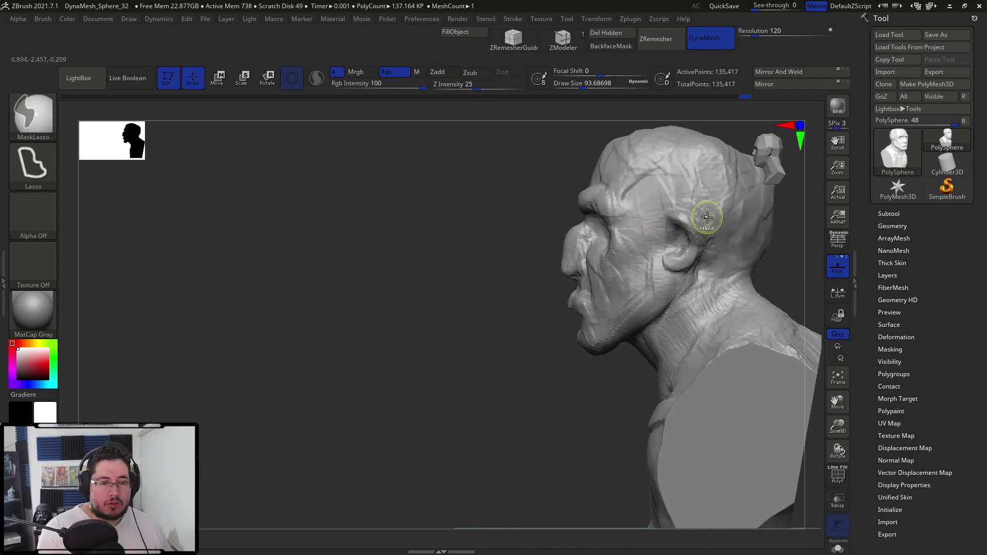
ctrl+drag(661, 264, 659, 265)
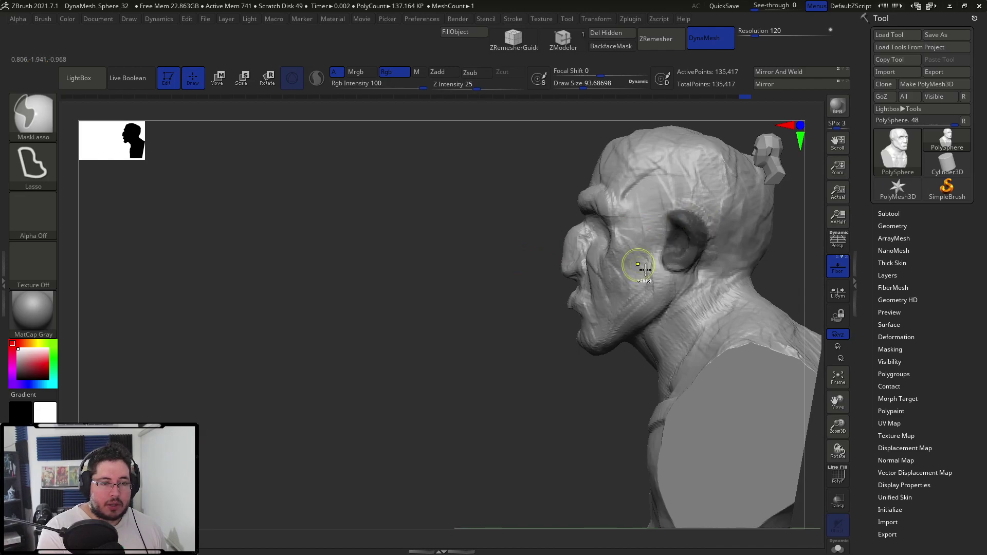
right_drag(767, 263, 820, 267)
ctrl+click(770, 260)
- Move the unmasked ears outward from the head along the X axis with the gizmo
key(w)
drag(589, 232, 590, 223)
drag(535, 246, 607, 245)
mouse_move(740, 196)
mouse_down()
mouse_move(756, 230)
mouse_move(705, 258)
mouse_up()
drag(610, 246, 614, 246)
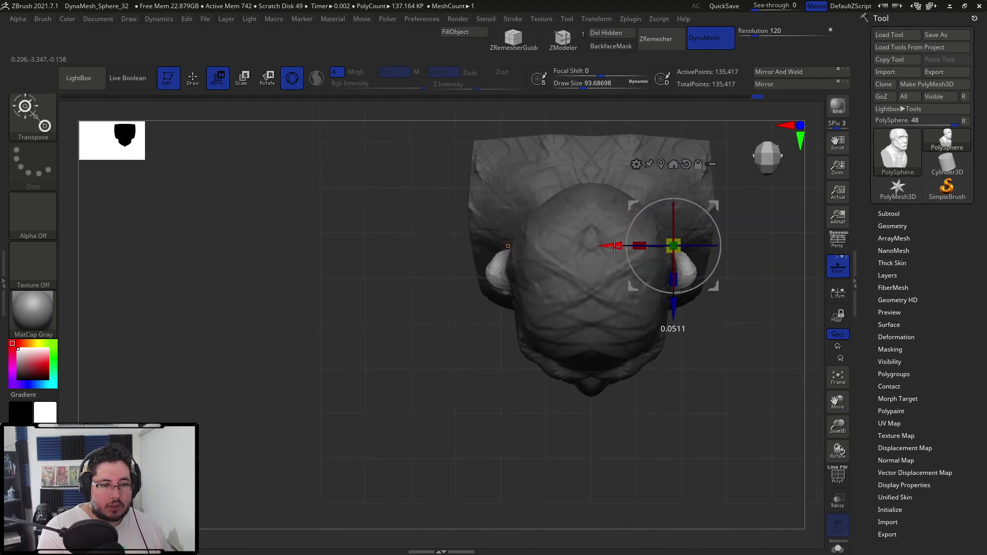
- Shift the ears slightly backward, rotate them against the head, and clear the mask in Draw mode
drag(763, 328, 731, 225)
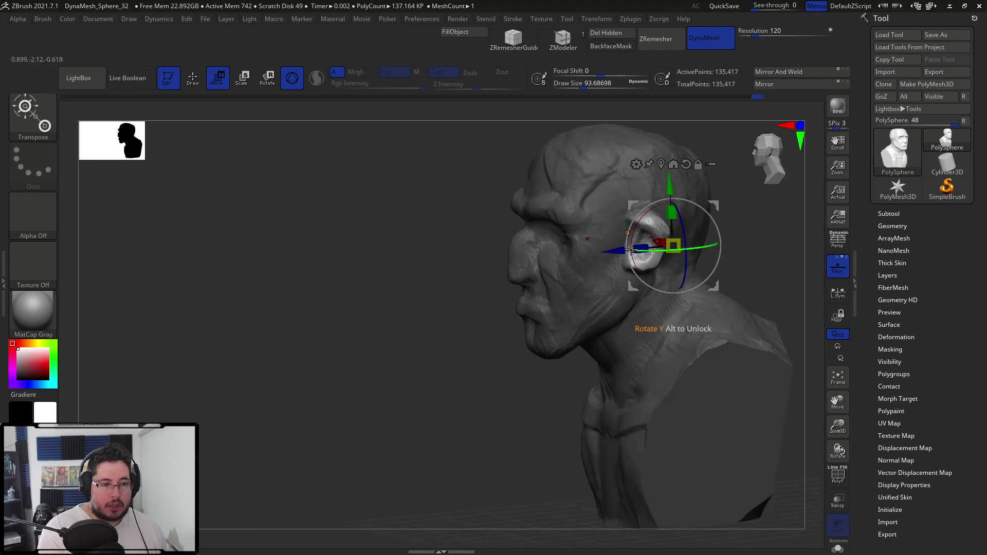
drag(614, 252, 619, 252)
drag(735, 263, 775, 264)
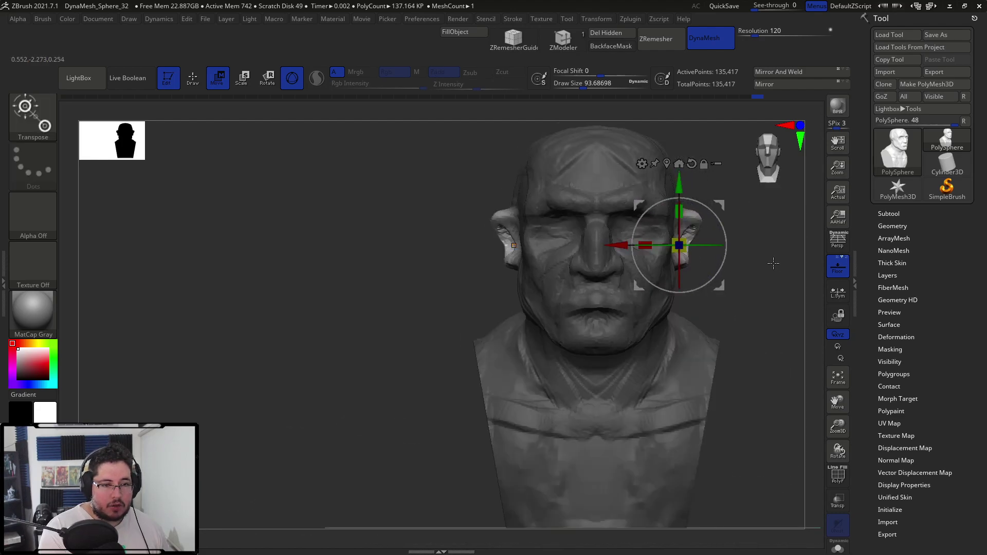
drag(702, 202, 693, 198)
key(q)
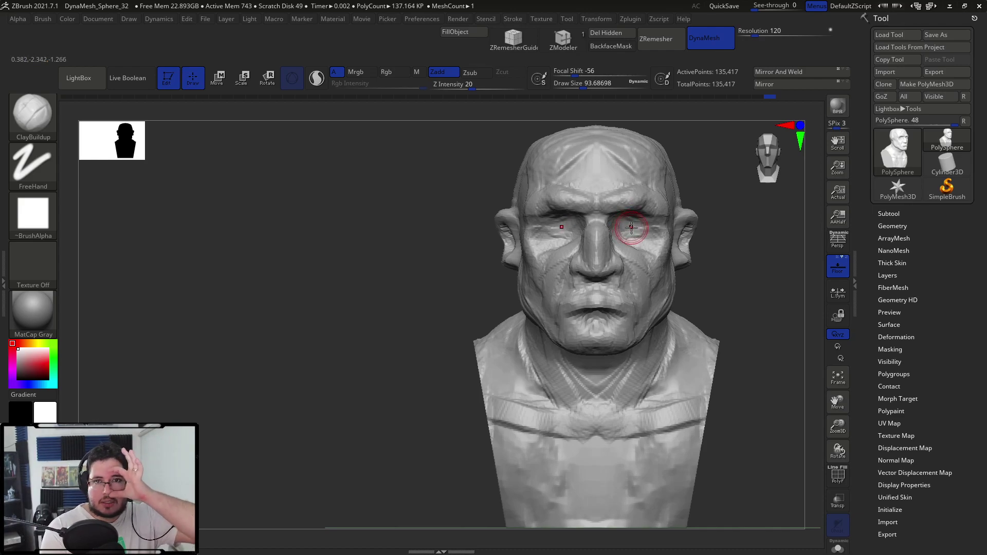
- Carve the creases around the mouth and nose with DamStandard at draw sizes of about 59 and 68
mouse_move(737, 181)
mouse_down()
mouse_move(745, 194)
mouse_move(640, 319)
mouse_up()
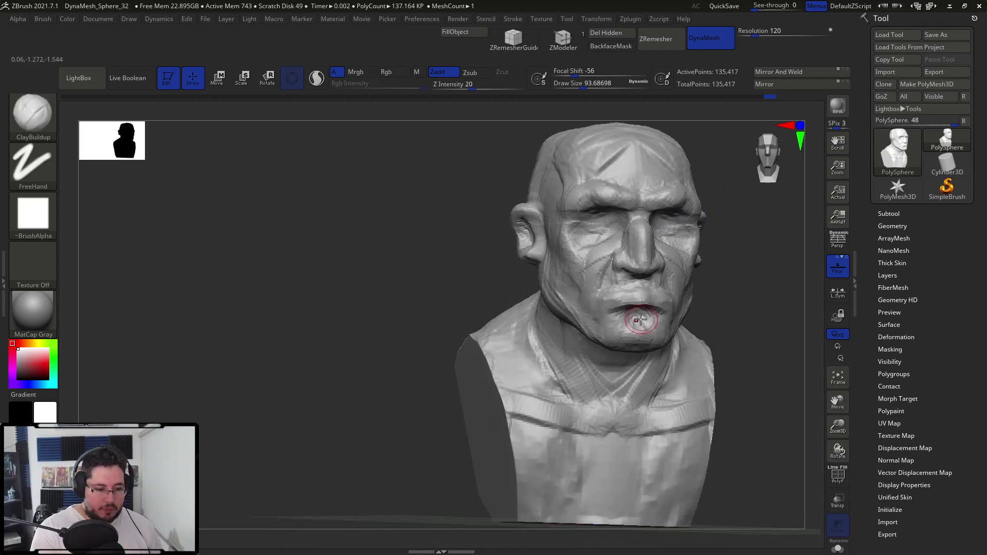
key(b)
key(d)
key(s)
key(space)
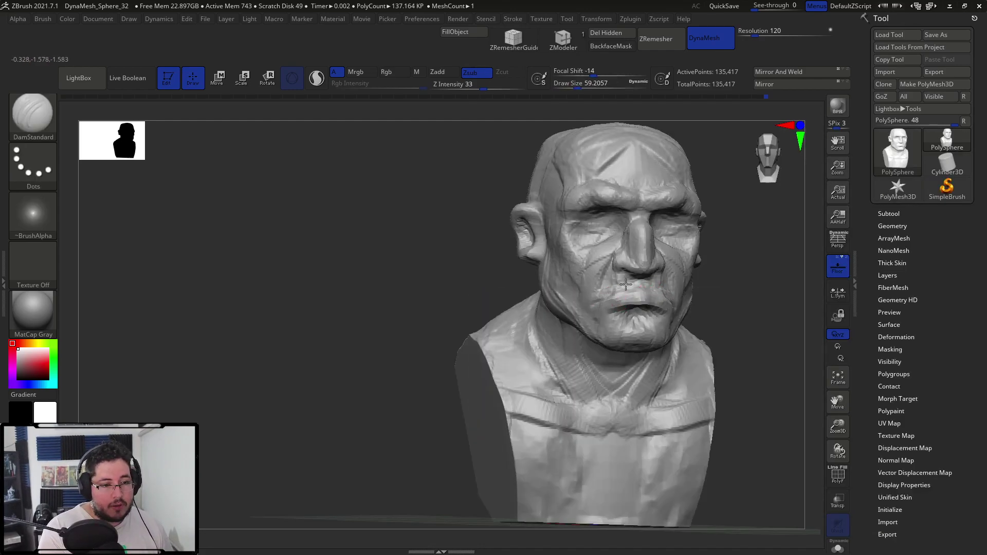
drag(735, 282, 643, 285)
key(s)
click(642, 286)
drag(560, 298, 638, 257)
key(b)
key(c)
key(b)
key(b)
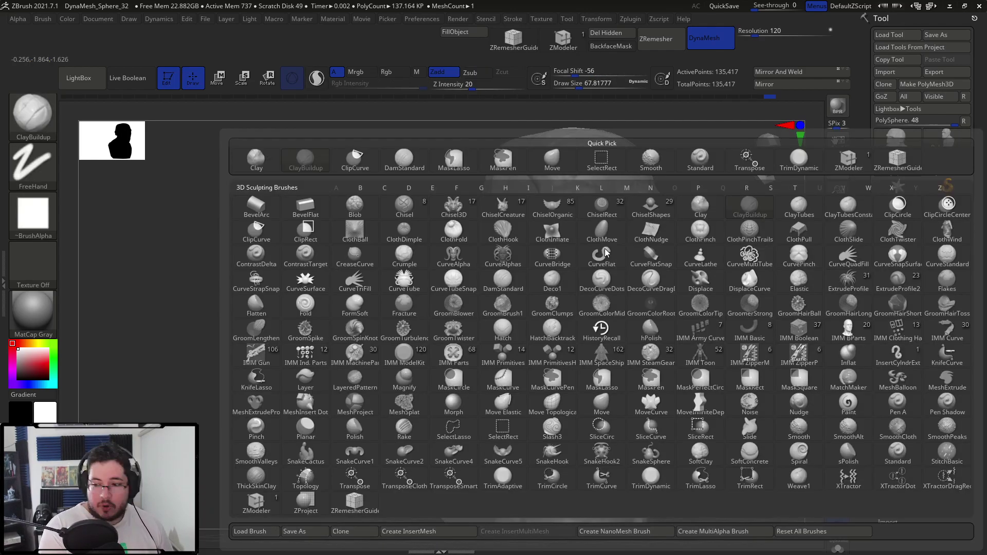
key(c)
key(f)
key(alt+Tab)
key(Escape)
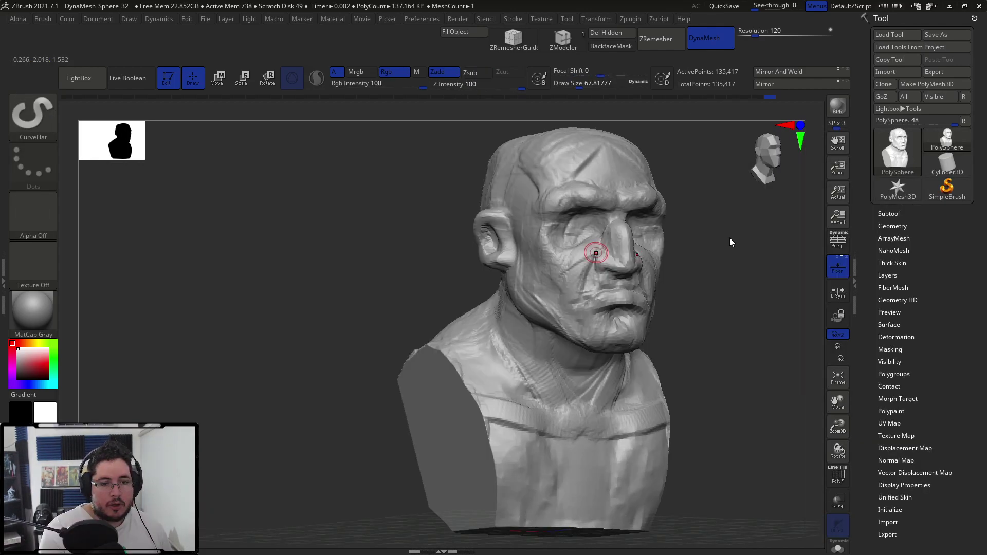
- Push the upper sides of the skull inward with the Move brush at a draw size of about 714, reducing it to about 484
shift+drag(704, 261, 684, 241)
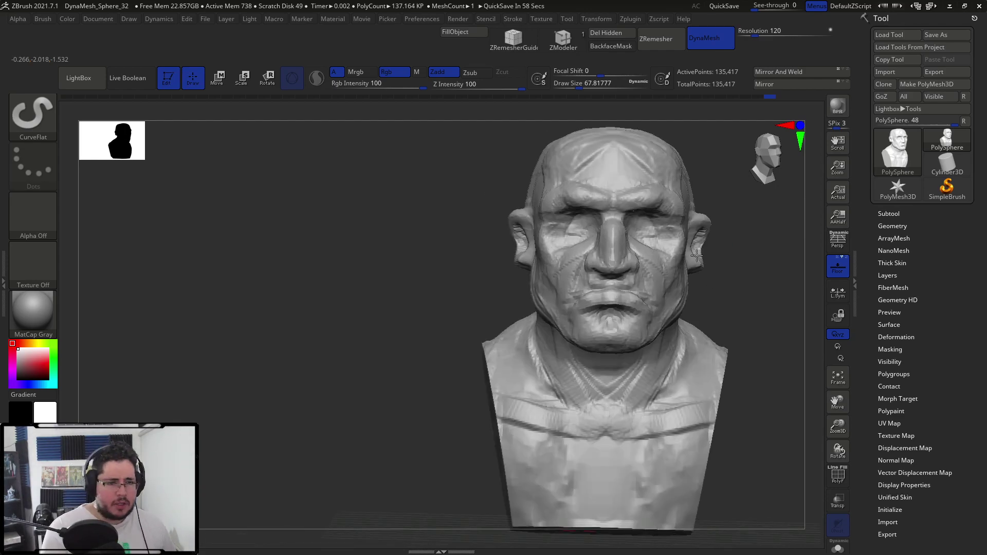
alt+drag(733, 285, 752, 269)
key(b)
key(m)
key(v)
key(space)
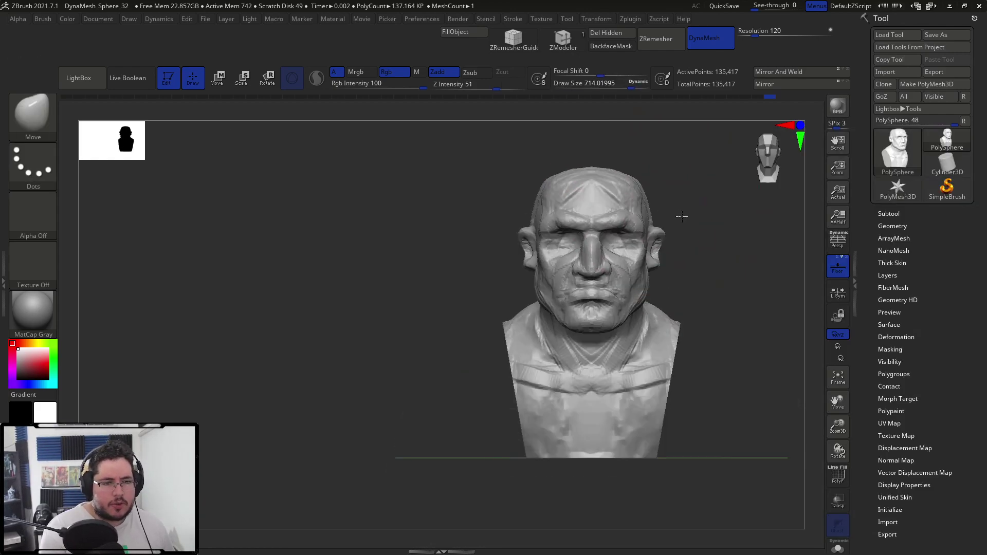
drag(644, 198, 626, 191)
key(space)
mouse_move(705, 167)
mouse_down()
mouse_move(636, 178)
mouse_move(649, 169)
mouse_up()
- Flatten the top of the skull with the TrimDynamic brush at a draw size of about 484
key(b)
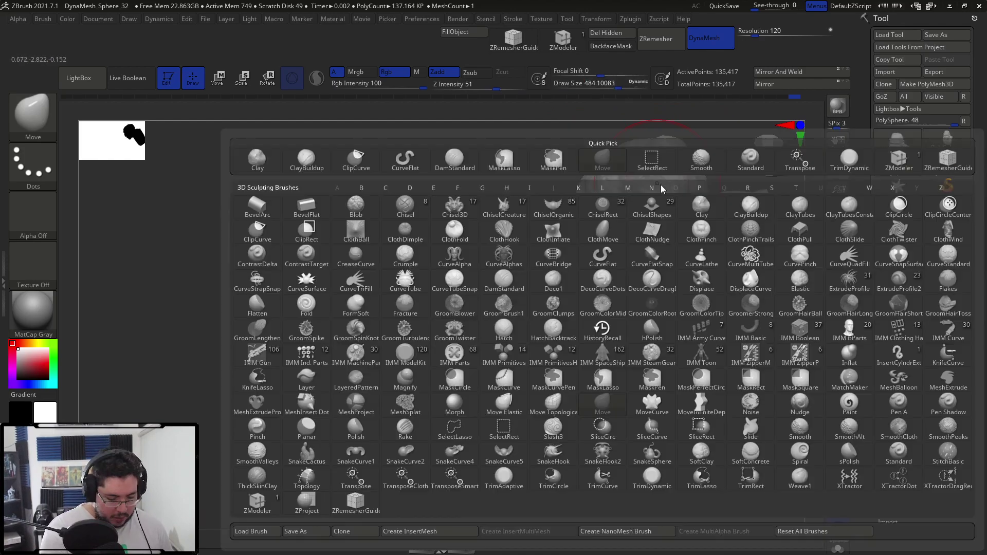
key(t)
key(d)
drag(697, 128, 683, 137)
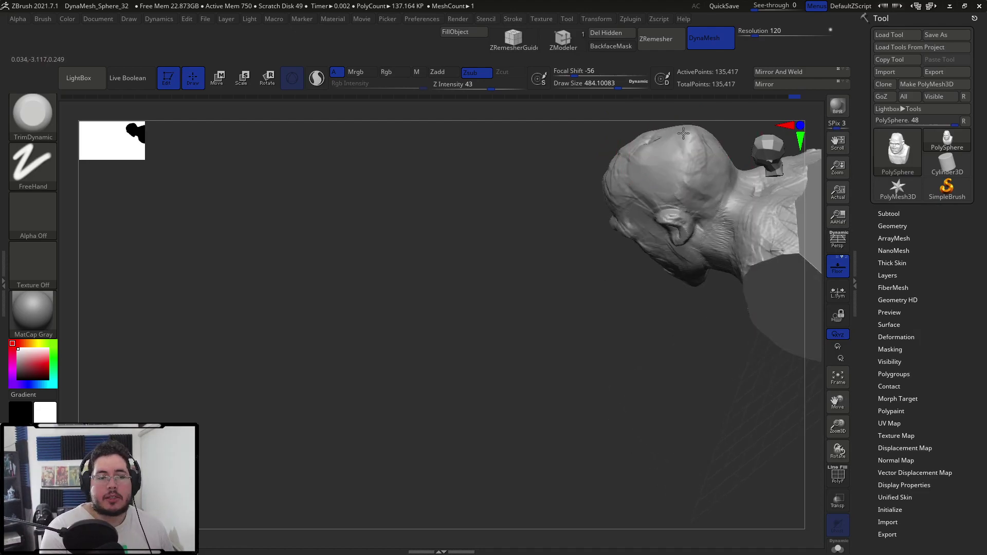
mouse_move(615, 163)
mouse_down()
mouse_move(638, 144)
mouse_move(597, 175)
mouse_up()
- Build up and smooth the top and side of the skull with ClayBuildup at a draw size of about 358
key(b)
key(c)
key(b)
key(space)
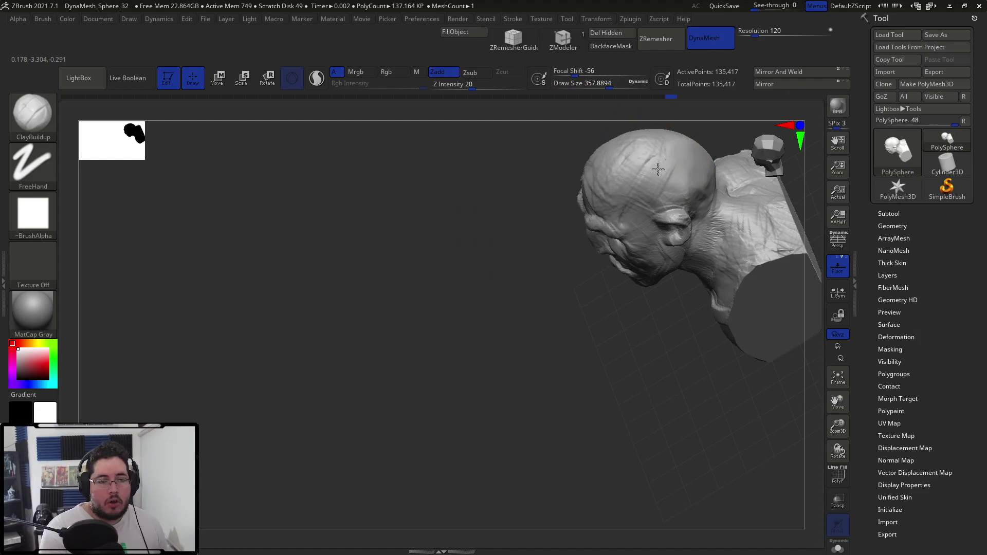
shift+drag(544, 231, 655, 145)
drag(599, 192, 606, 181)
mouse_move(673, 165)
mouse_down()
mouse_move(707, 199)
mouse_move(731, 197)
mouse_up()
- Add ClayBuildup strokes around the temple and side of the brow at a draw size of about 97
key(space)
key(space)
drag(602, 227, 578, 239)
drag(569, 233, 586, 260)
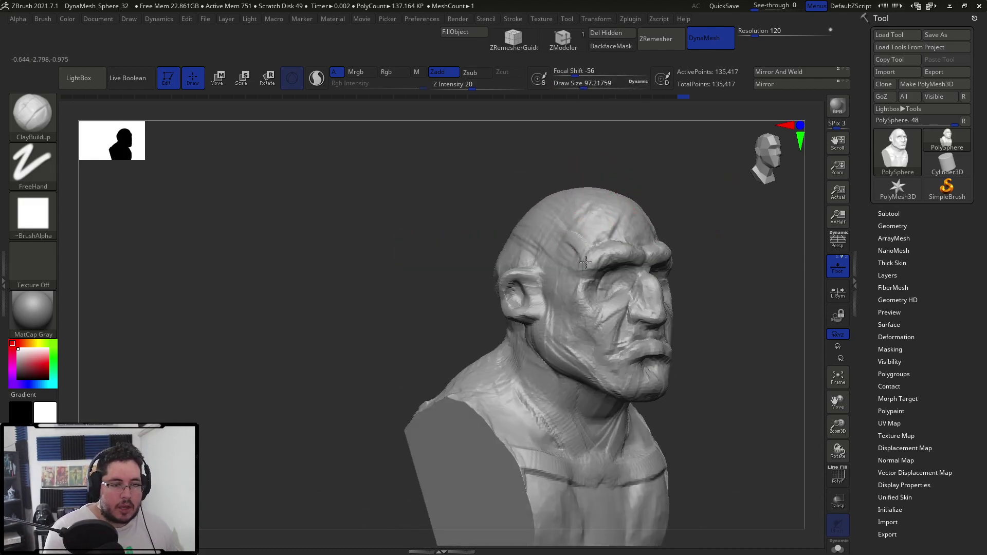
- Check the Frankenstein reference in Photoshop, return to ZBrush, and reshape the flat top and forehead with the Move brush at a draw size of about 286
key(alt+Tab)
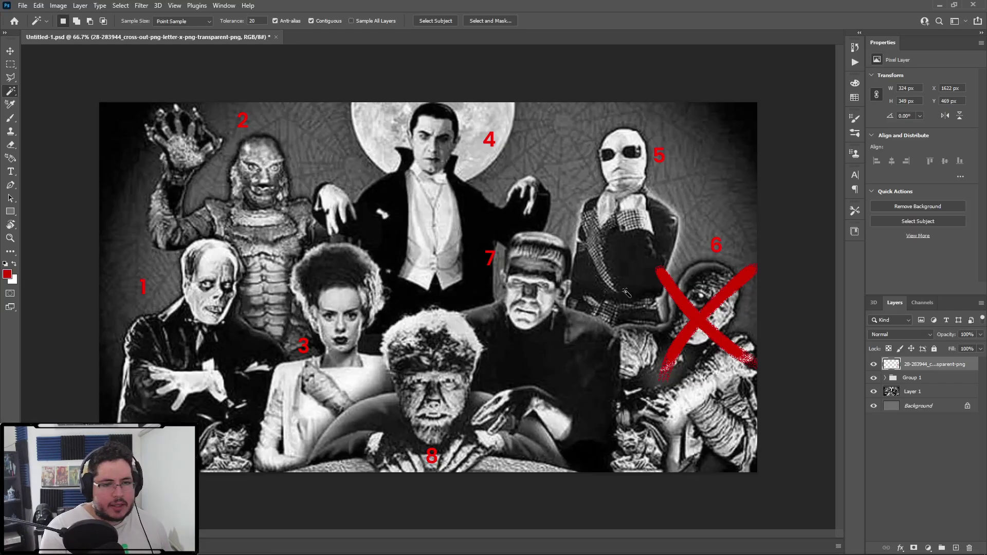
key(alt+Tab)
drag(692, 169, 623, 167)
key(b)
key(m)
key(v)
key(space)
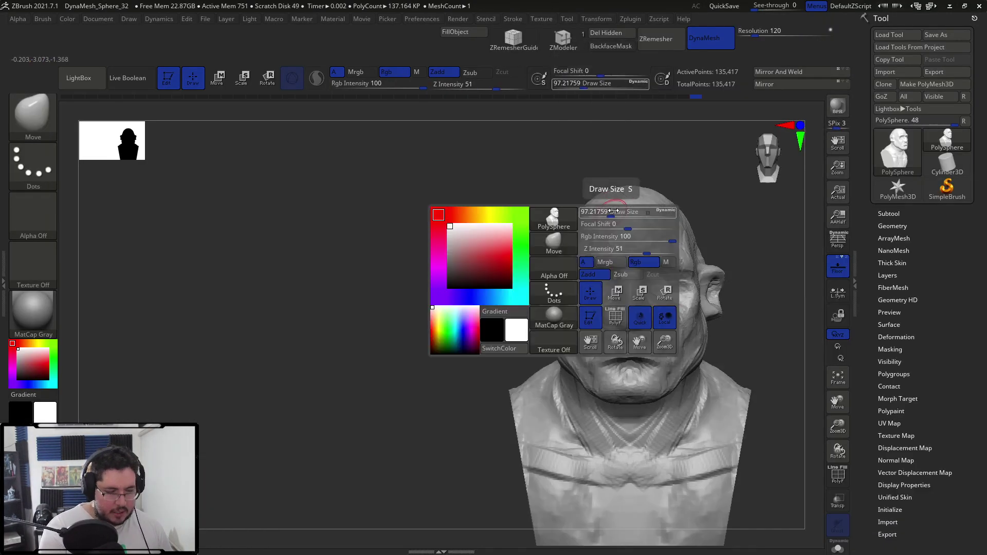
right_drag(575, 217, 552, 190)
drag(546, 182, 543, 177)
mouse_move(520, 138)
mouse_down()
mouse_move(535, 165)
mouse_move(561, 150)
mouse_up()
mouse_move(679, 154)
mouse_down()
mouse_move(679, 132)
mouse_move(686, 154)
mouse_move(632, 165)
mouse_move(623, 156)
mouse_move(603, 197)
mouse_move(567, 184)
mouse_move(569, 176)
mouse_up()
mouse_move(596, 160)
mouse_down()
mouse_move(535, 317)
mouse_move(546, 383)
mouse_up()
mouse_move(579, 197)
mouse_down()
mouse_move(587, 182)
mouse_move(602, 212)
mouse_up()
mouse_move(502, 418)
mouse_down()
mouse_move(638, 219)
mouse_move(595, 139)
mouse_up()
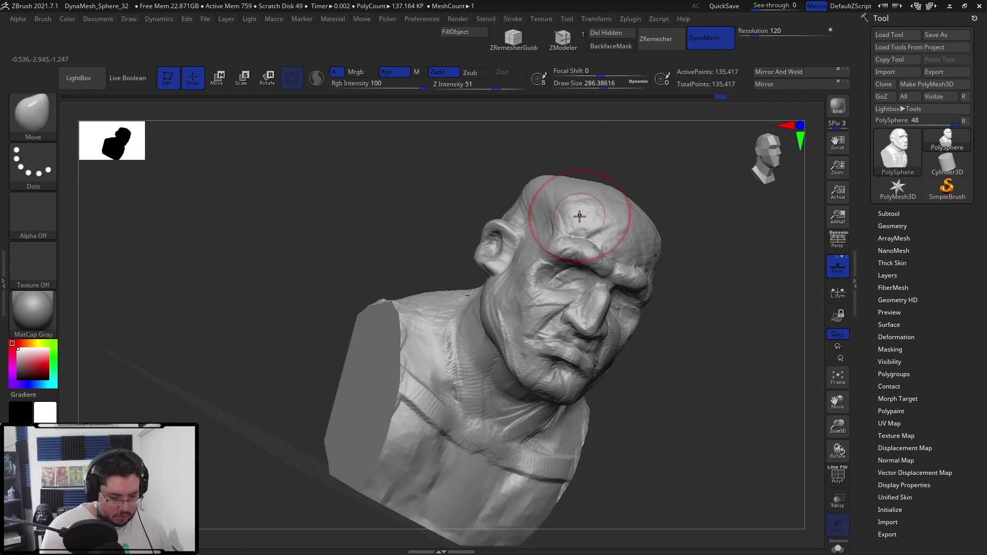
- Carve the hairline around the forehead and sides of the skull with DamStandard at a draw size of about 74
key(b)
key(d)
key(s)
key(space)
drag(565, 212, 539, 213)
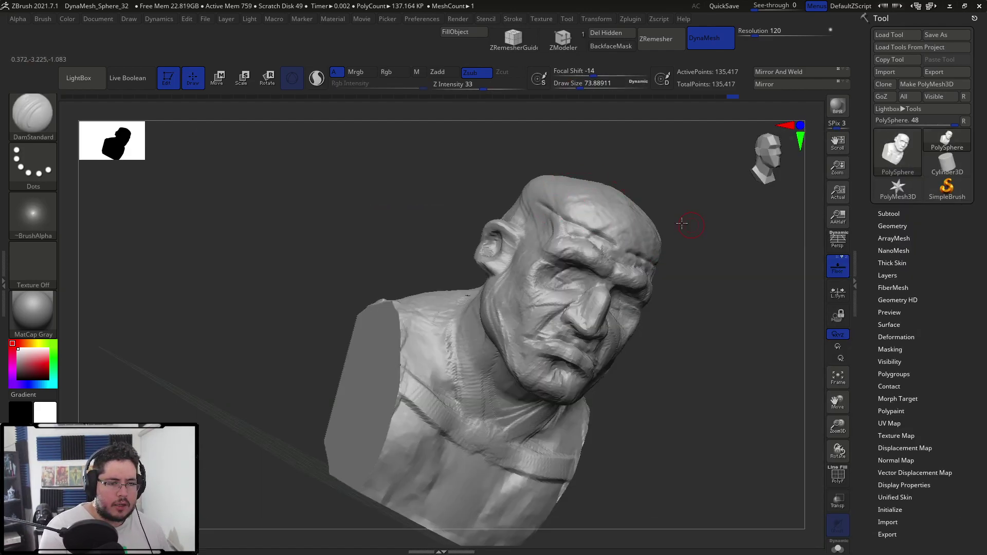
drag(687, 224, 524, 248)
drag(600, 257, 623, 154)
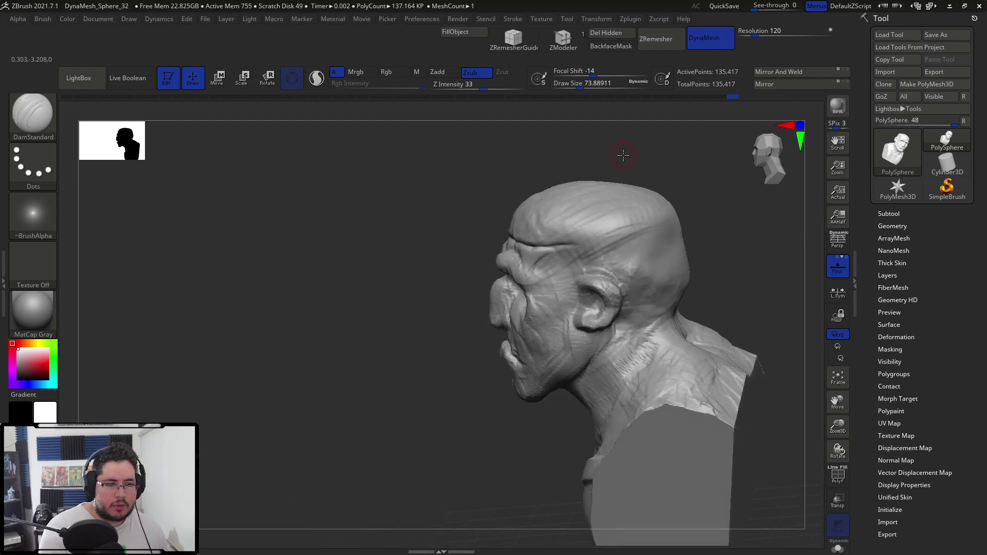
drag(692, 214, 642, 141)
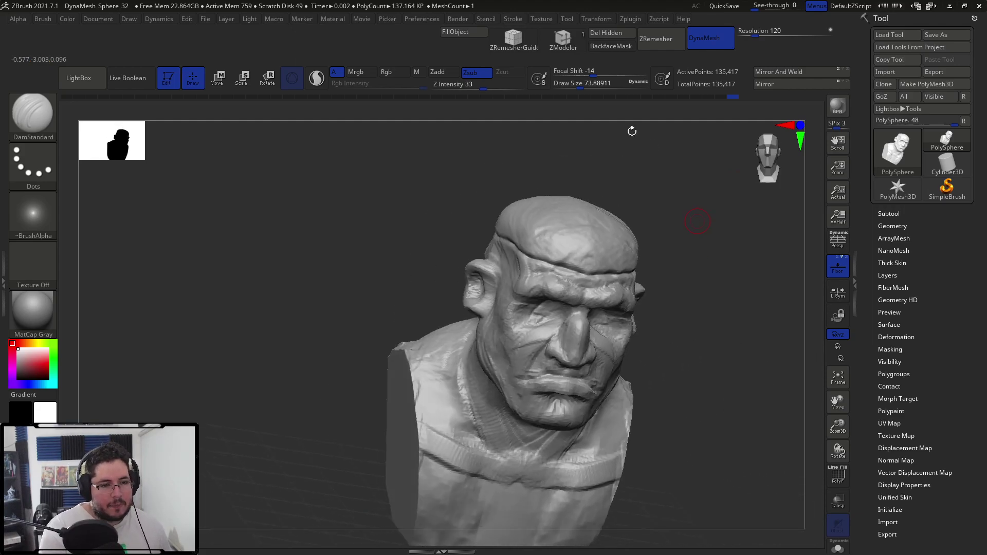
- Check the hair in the Photoshop reference, return to ZBrush, and build up the front hair with ClayBuildup at a draw size of about 112
key(alt+Tab)
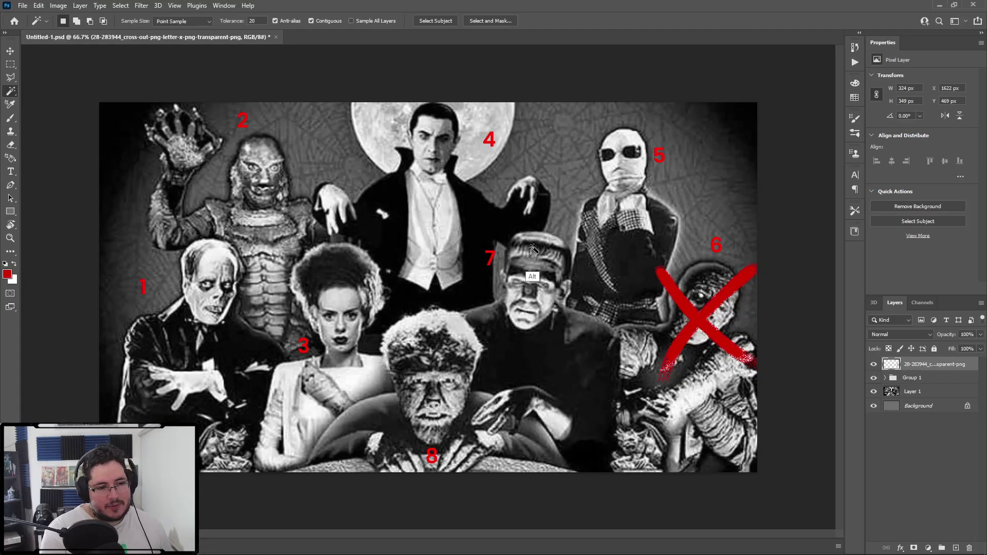
key(alt+Tab)
key(b)
key(c)
key(b)
key(space)
mouse_move(594, 224)
mouse_down()
mouse_move(603, 224)
mouse_move(572, 212)
mouse_move(568, 226)
mouse_up()
key(space)
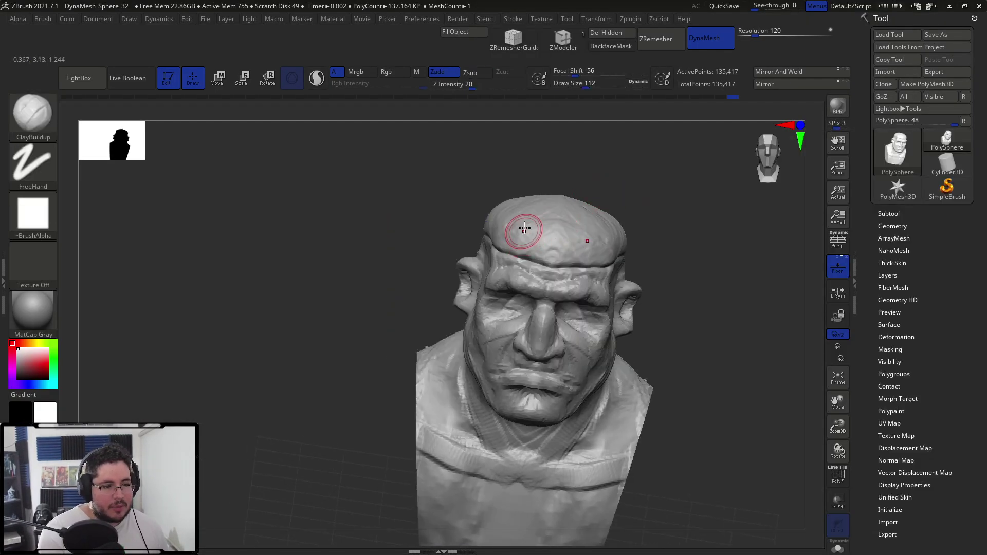
mouse_move(520, 247)
mouse_down()
mouse_move(532, 231)
mouse_move(556, 250)
mouse_up()
key(bracketleft)
drag(619, 168, 578, 165)
drag(586, 231, 589, 249)
mouse_move(650, 182)
mouse_down()
mouse_move(619, 213)
mouse_move(621, 250)
mouse_up()
- Extend the hair strands over the sides and crown with ClayBuildup at a draw size of about 132
key(bracketright)
drag(592, 232, 594, 239)
drag(631, 214, 640, 236)
drag(679, 171, 646, 202)
drag(639, 217, 645, 238)
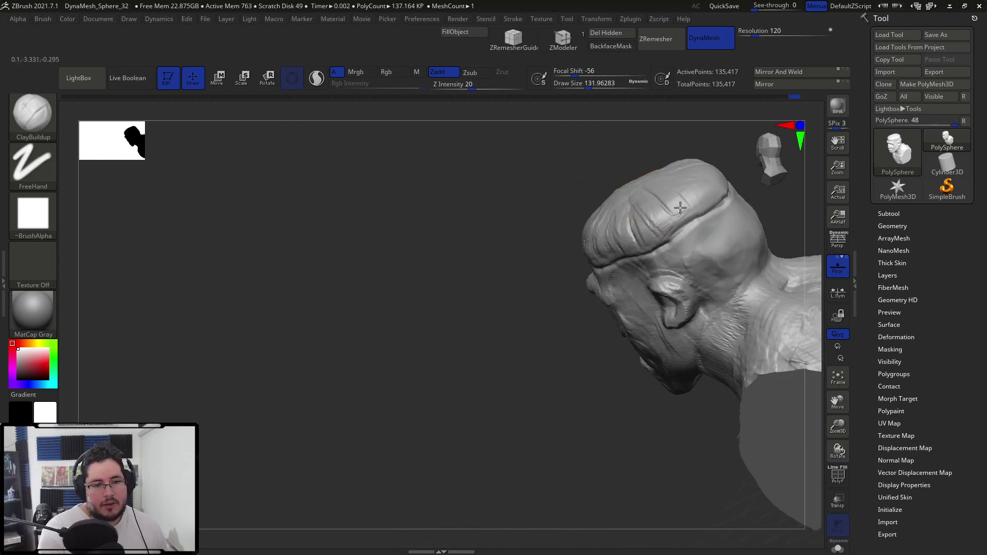
mouse_move(706, 176)
mouse_down()
mouse_move(672, 187)
mouse_move(658, 206)
mouse_up()
mouse_move(645, 245)
mouse_down()
mouse_move(710, 213)
mouse_move(687, 220)
mouse_move(711, 244)
mouse_move(669, 156)
mouse_up()
- Build up and smooth the jaw and neck area with ClayBuildup at draw sizes of about 177 and 158
key(space)
drag(543, 272, 549, 272)
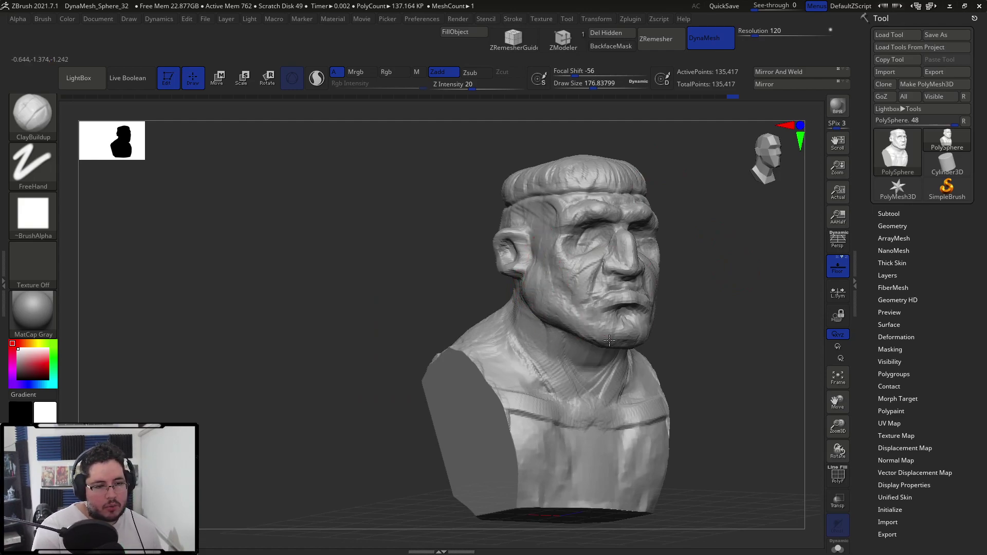
mouse_move(702, 316)
mouse_down()
mouse_move(615, 257)
mouse_move(565, 277)
mouse_up()
key(space)
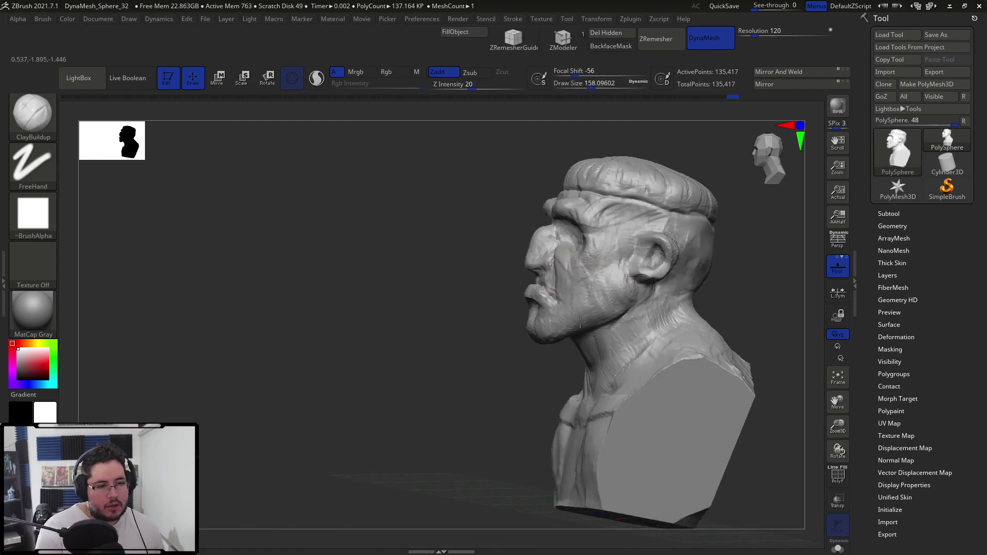
shift+drag(504, 324, 558, 321)
alt+drag(668, 303, 699, 270)
- Append a Sphere3D as a new subtool for the eyeball
click(888, 214)
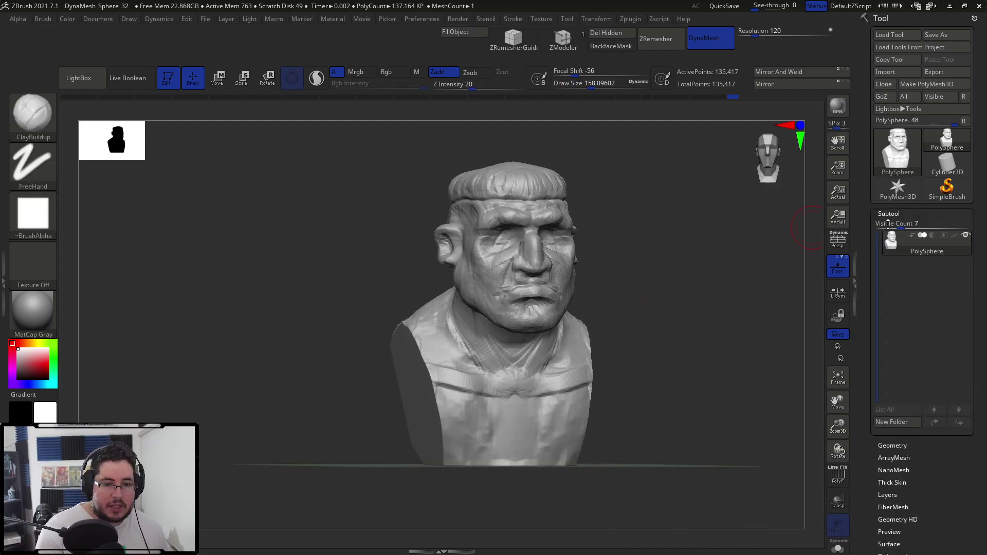
click(943, 437)
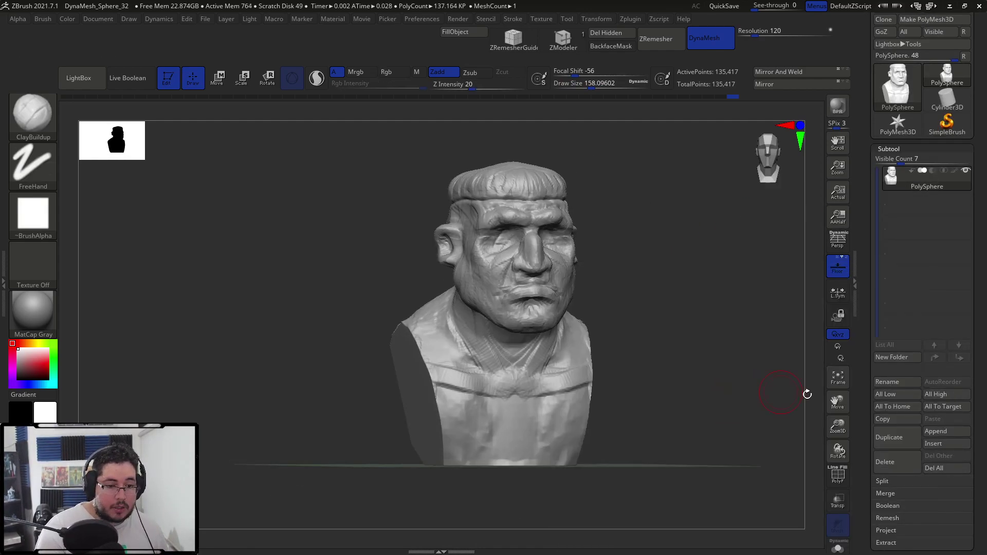
click(935, 432)
click(609, 339)
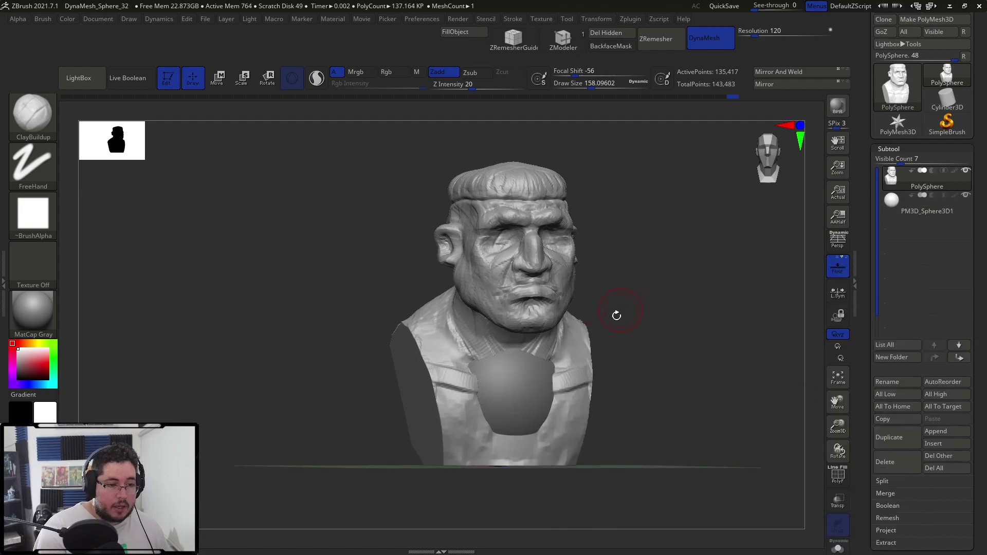
- Make the sphere the active subtool and move it up and forward to the face with the gizmo
alt+click(539, 378)
drag(616, 308, 719, 329)
key(w)
drag(480, 336, 481, 202)
drag(537, 262, 626, 262)
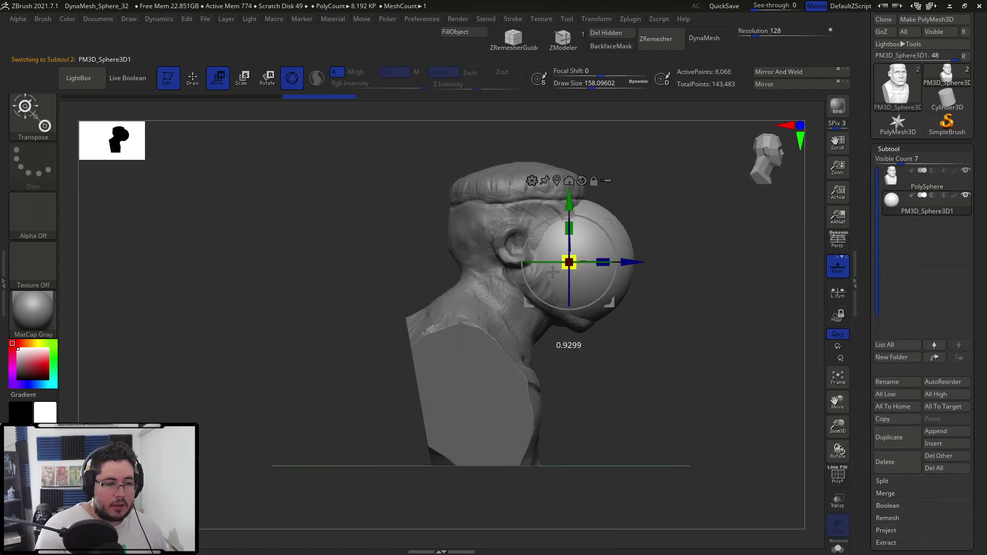
- Scale the sphere down to eyeball size and position it inside one eye socket, checking from the side and front
drag(478, 287, 474, 288)
shift+drag(719, 185, 688, 241)
drag(570, 263, 609, 261)
shift+drag(747, 196, 670, 138)
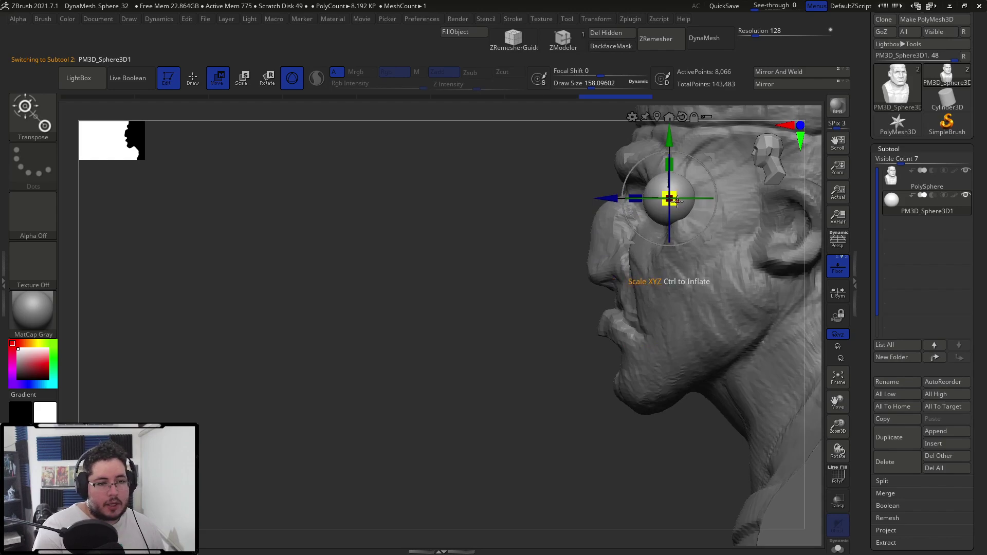
drag(670, 200, 661, 202)
shift+drag(575, 214, 561, 199)
drag(623, 143, 623, 148)
mouse_move(514, 216)
shift+mouse_down()
mouse_move(429, 204)
mouse_move(740, 211)
shift+mouse_up()
- Mirror the eyeball across the X axis with SubTool Master, merging it into one subtool
key(q)
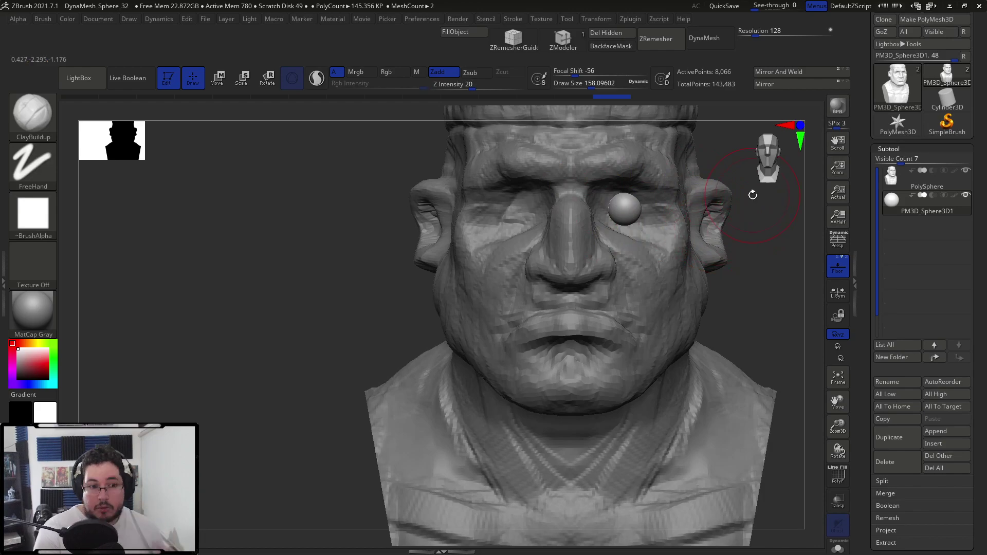
click(636, 19)
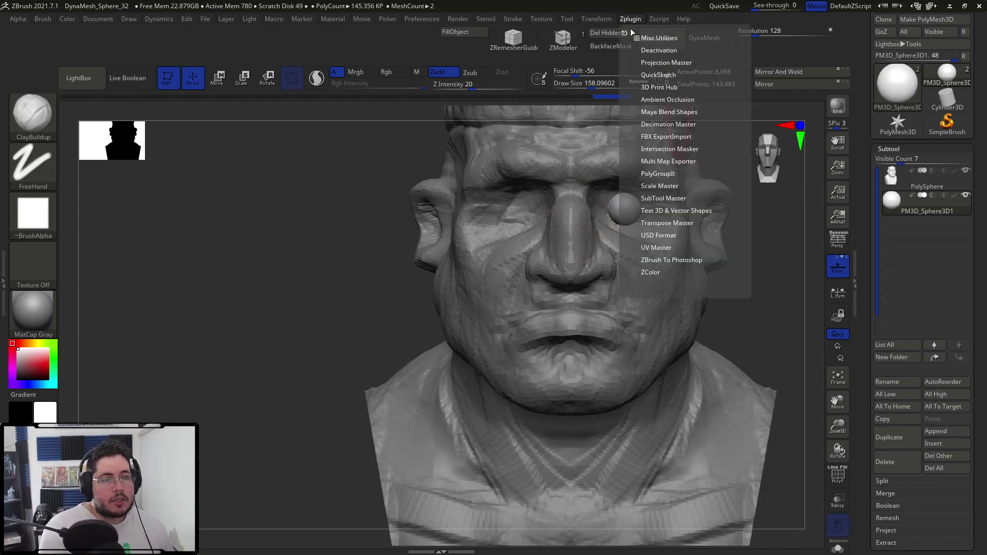
click(661, 198)
click(699, 247)
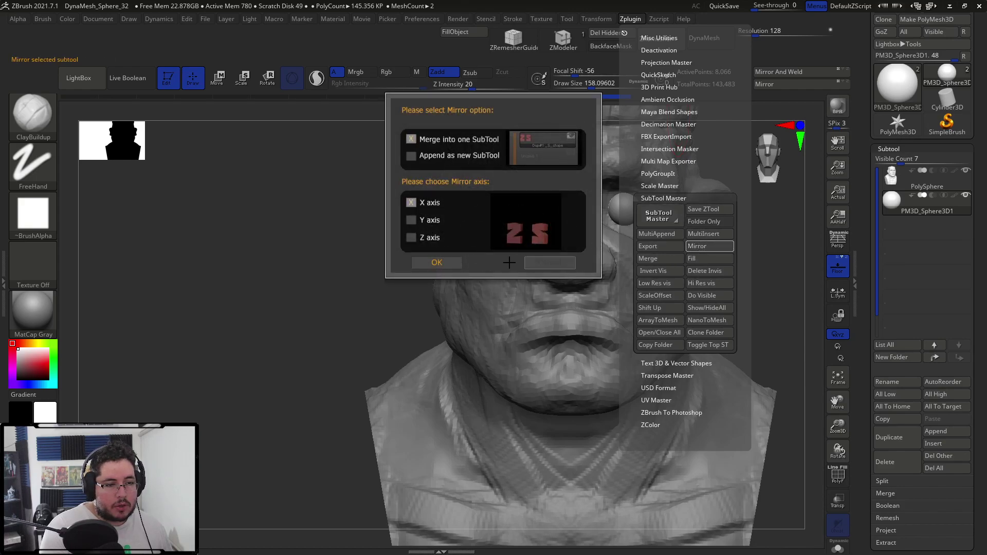
click(544, 262)
- Make the head active and build eyelids around the eyeballs with ClayBuildup at draw sizes of about 87 and 49
drag(741, 271, 636, 285)
alt+click(636, 285)
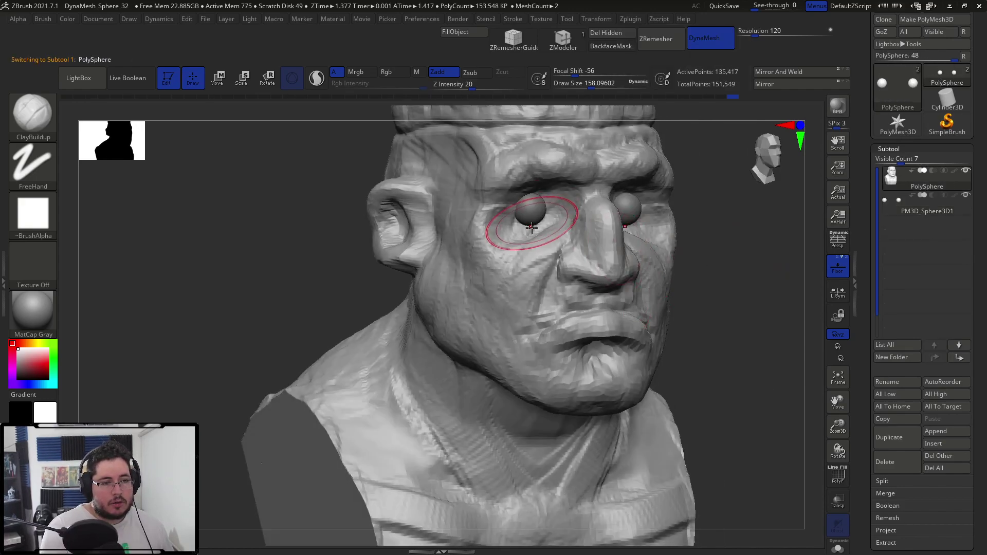
key(space)
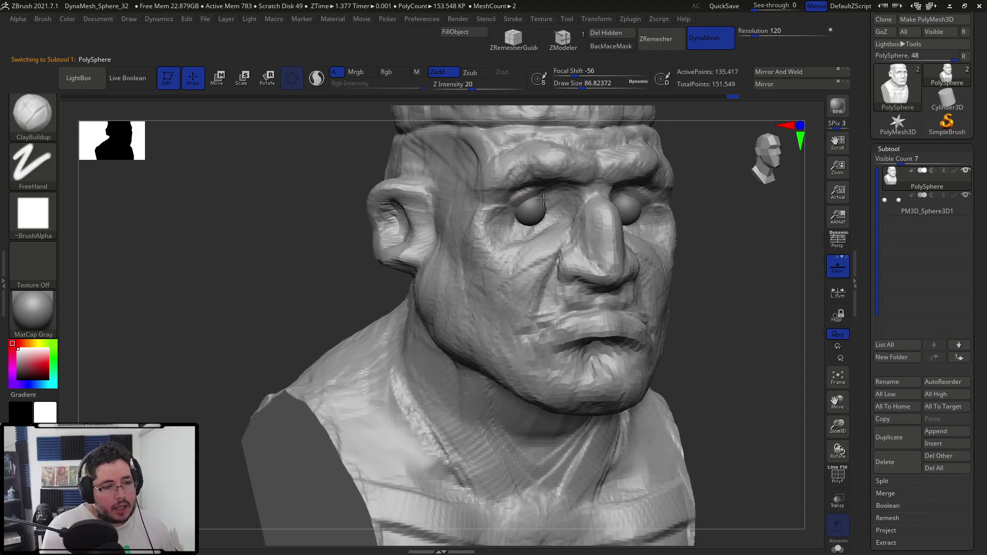
mouse_move(535, 222)
mouse_down()
mouse_move(515, 220)
mouse_move(533, 231)
mouse_move(529, 215)
mouse_up()
key(space)
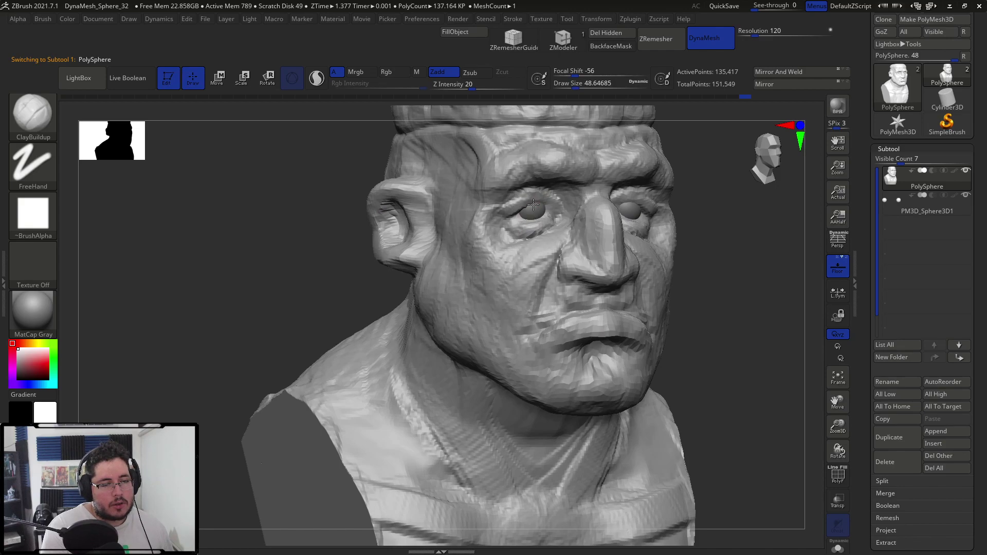
- Adjust the brow above the eyes with the Move brush at a draw size of about 318
drag(740, 229, 758, 220)
mouse_move(390, 360)
mouse_down()
mouse_move(414, 341)
mouse_move(483, 427)
mouse_move(411, 383)
mouse_move(582, 264)
mouse_up()
key(b)
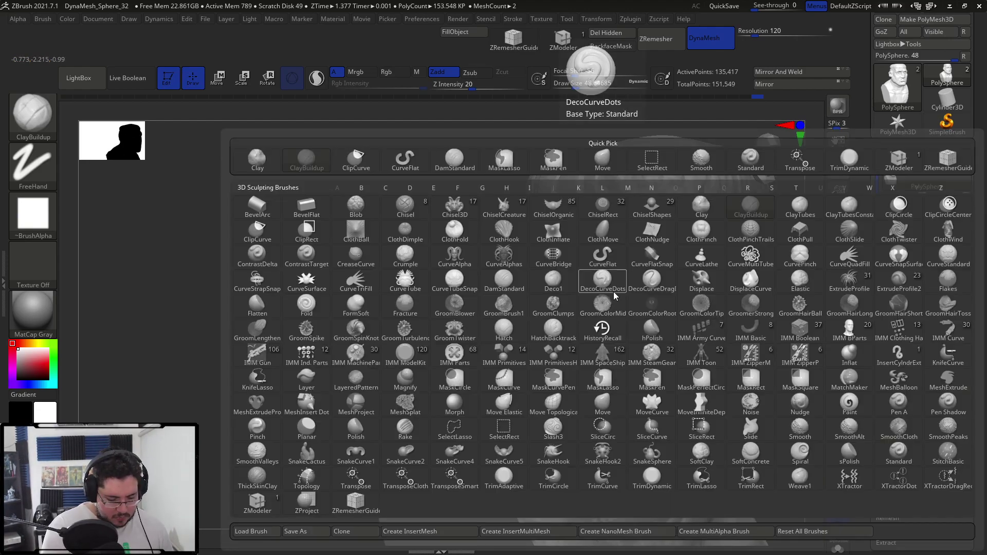
key(m)
key(v)
key(space)
drag(475, 308, 411, 302)
key(b)
key(m)
key(v)
key(space)
mouse_move(689, 236)
mouse_down()
mouse_move(710, 236)
mouse_move(706, 243)
mouse_up()
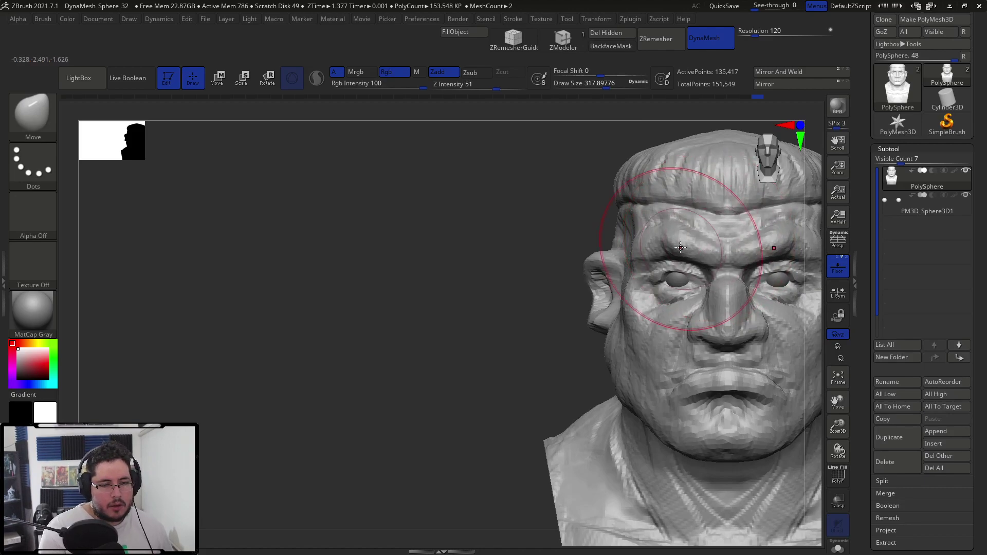
- Reshape the chin in profile with the Move brush at a draw size of about 318
drag(526, 361, 642, 261)
alt+drag(745, 298, 581, 319)
drag(691, 337, 673, 352)
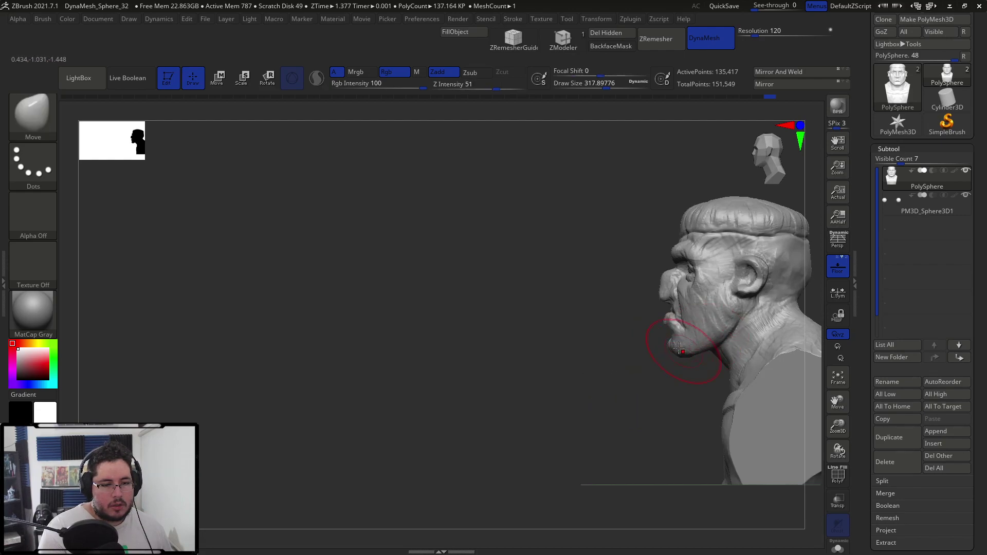
drag(612, 344, 735, 339)
mouse_move(735, 339)
alt+mouse_down()
mouse_move(755, 374)
mouse_move(742, 322)
mouse_move(647, 253)
alt+mouse_up()
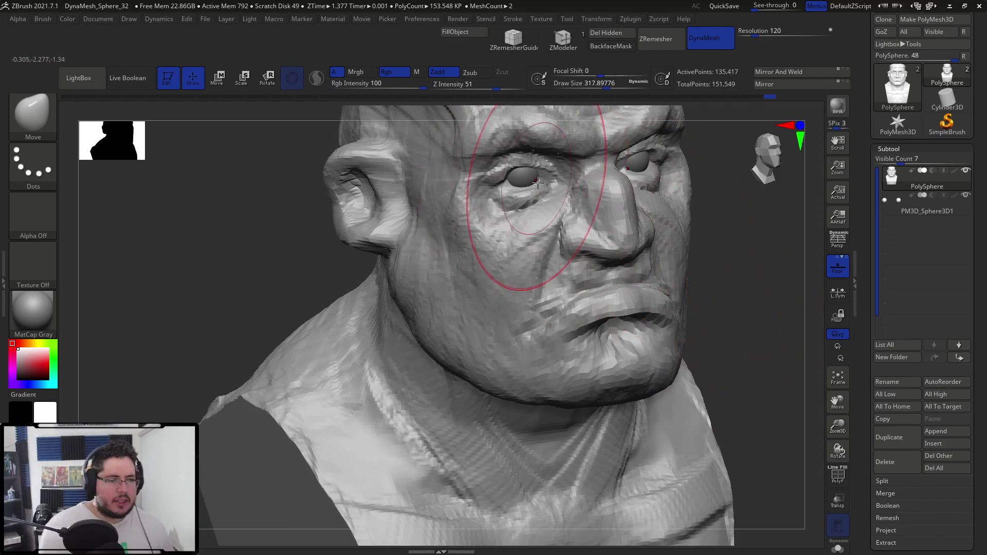
- Scale the eyeballs to about 1.01, shift them slightly along the X axis with the gizmo, and return to Draw mode
key(r)
click(520, 181)
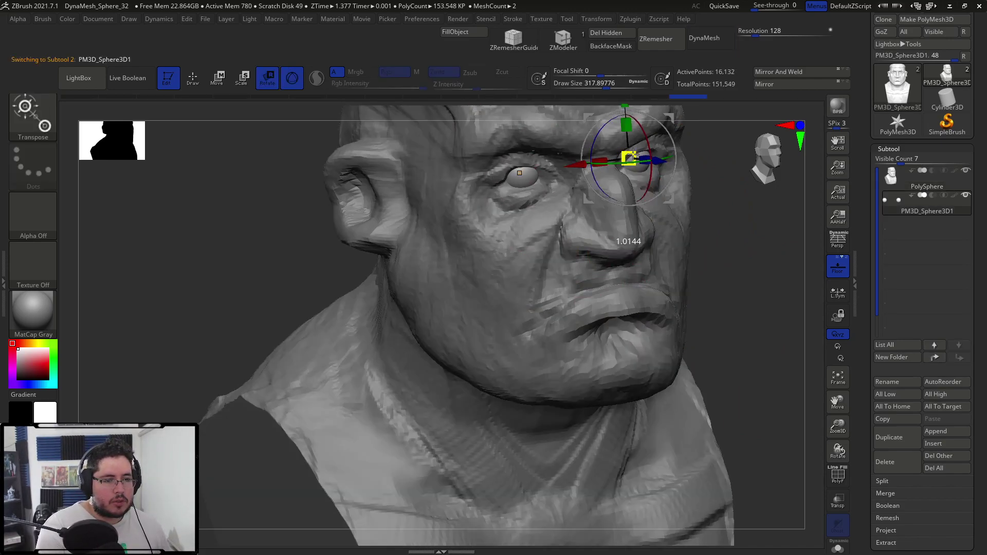
drag(684, 170, 644, 254)
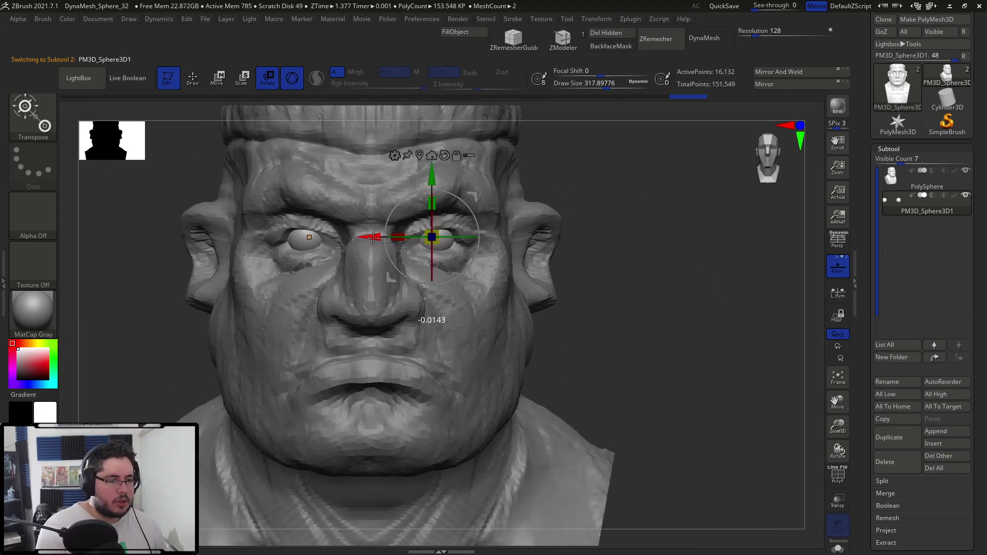
key(q)
- Make the head active and adjust the eyelids around the eyeballs with the Move brush at a draw size of about 97
mouse_move(597, 208)
mouse_down()
mouse_move(453, 226)
mouse_move(418, 241)
mouse_up()
key(space)
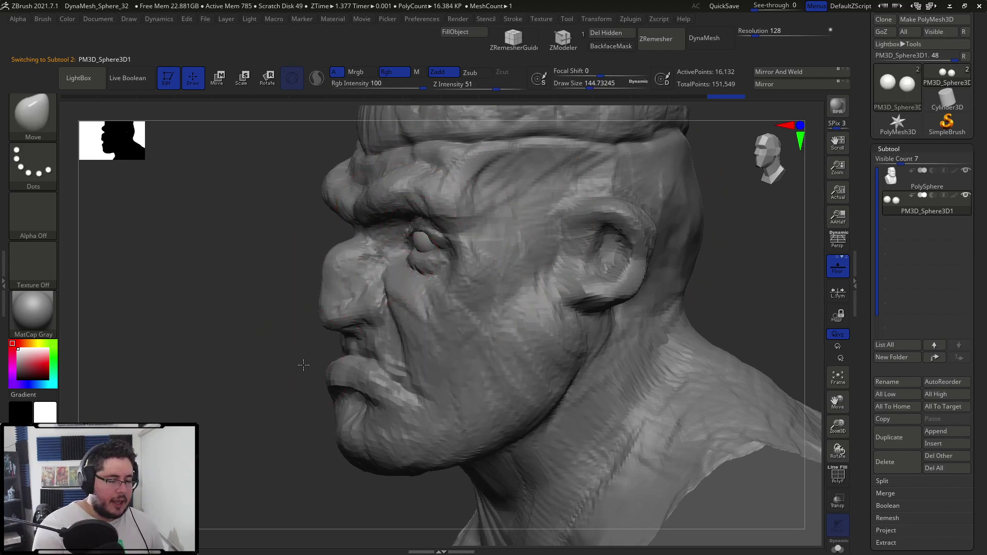
drag(302, 363, 289, 369)
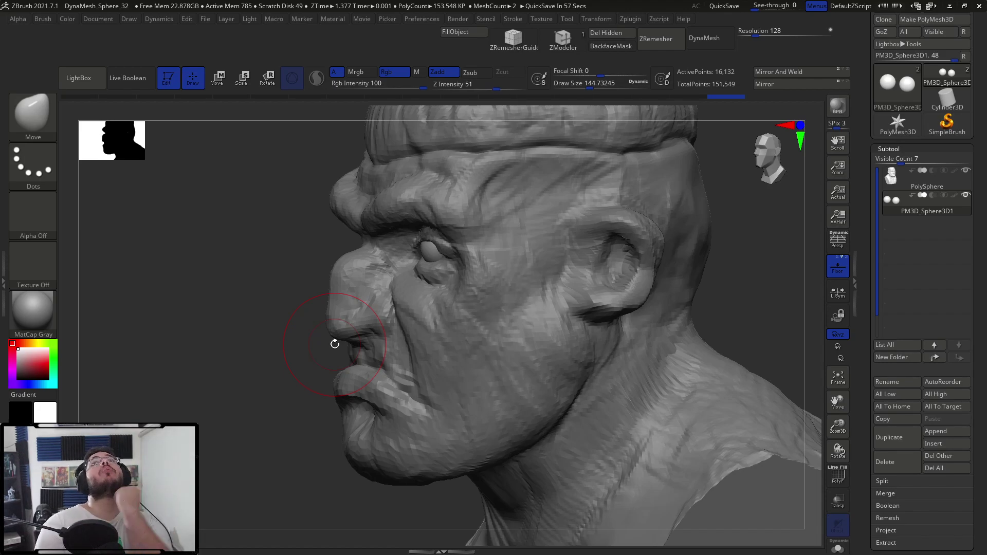
mouse_move(278, 378)
mouse_down()
mouse_move(342, 288)
mouse_move(453, 293)
mouse_move(532, 252)
mouse_move(418, 286)
mouse_up()
key(b)
alt+click(428, 290)
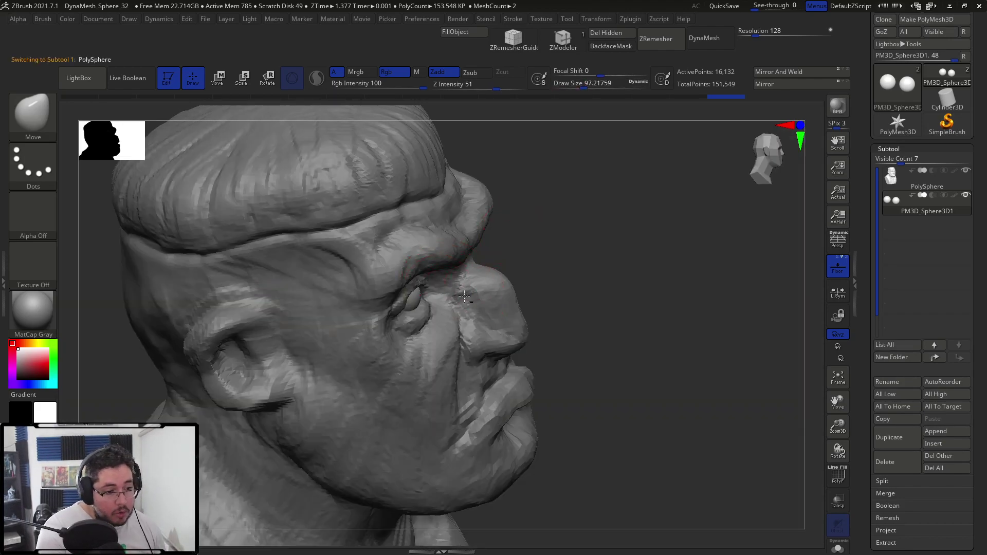
drag(532, 211, 422, 307)
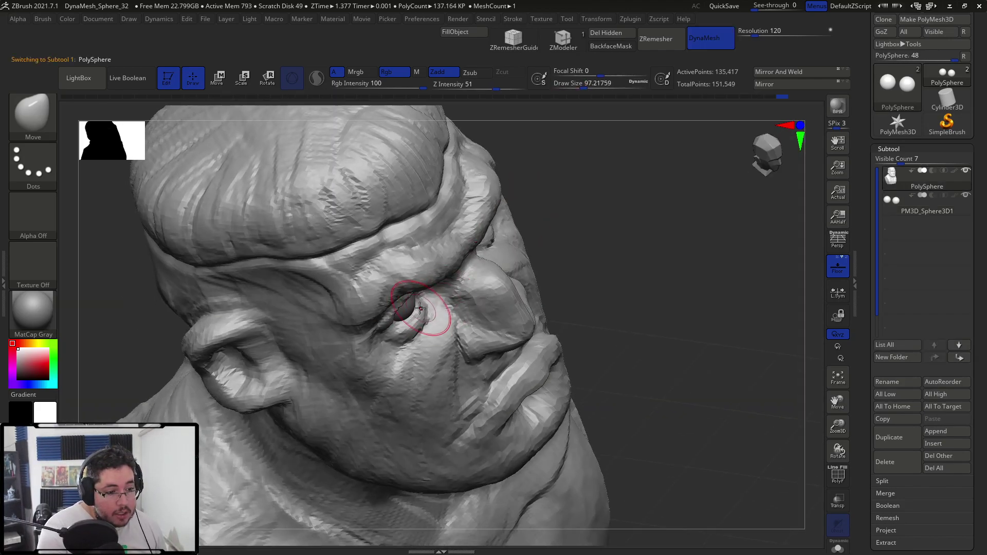
mouse_move(638, 288)
mouse_down()
mouse_move(519, 283)
mouse_move(436, 257)
mouse_up()
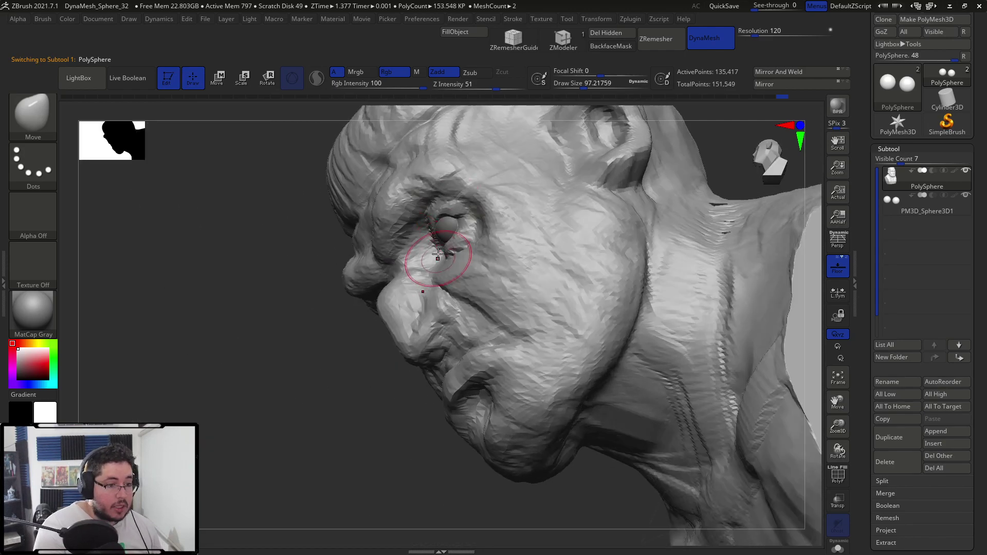
mouse_move(360, 431)
mouse_down()
mouse_move(335, 401)
mouse_move(423, 305)
mouse_up()
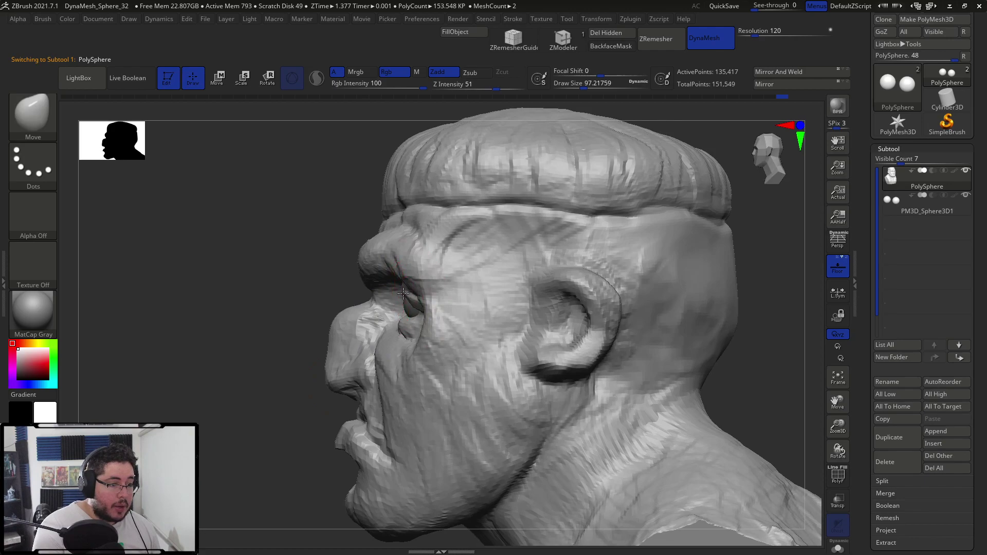
drag(296, 305, 396, 298)
drag(485, 238, 408, 286)
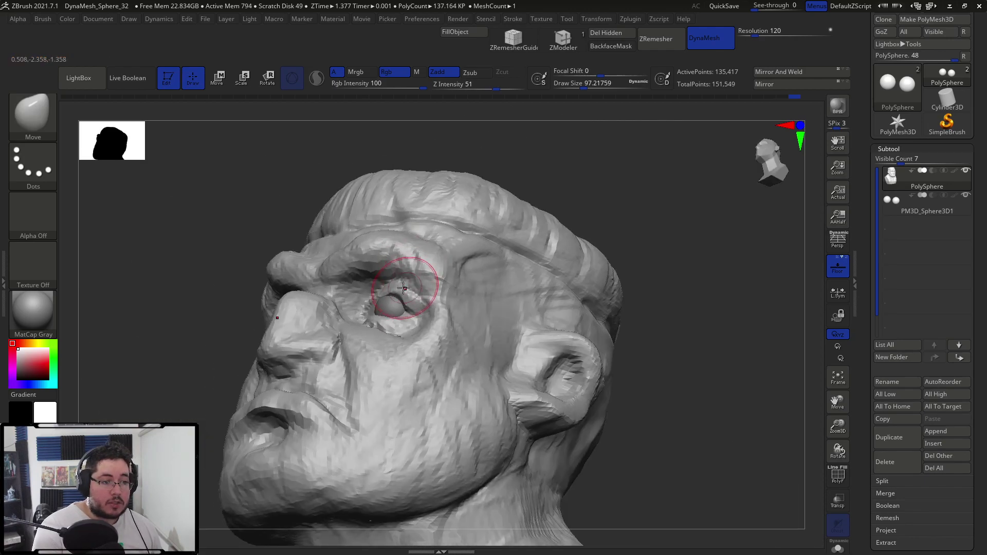
mouse_move(530, 138)
mouse_down()
mouse_move(562, 152)
mouse_move(551, 194)
mouse_move(494, 213)
mouse_up()
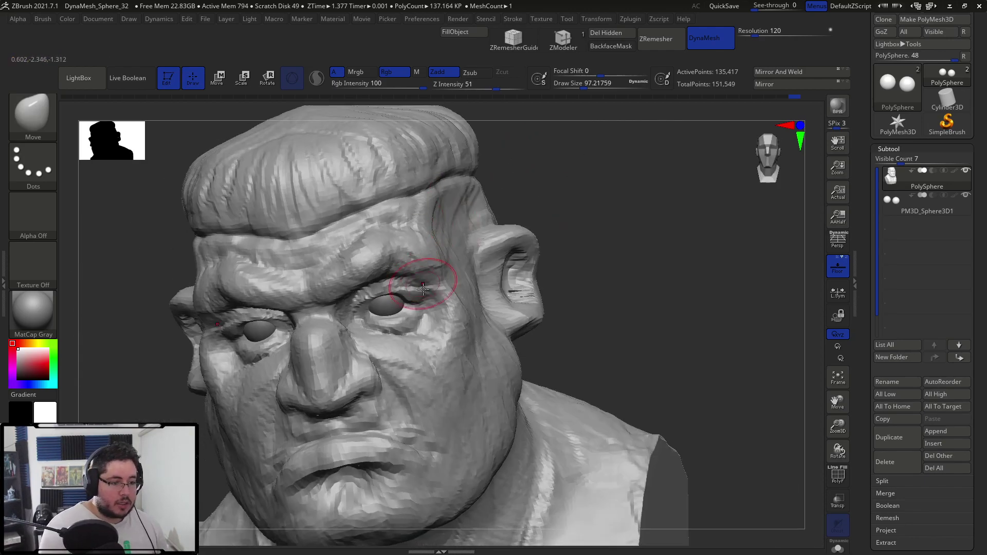
- Build up the upper eyelids and outer eye corners with ClayBuildup at a draw size of about 124
key(b)
key(c)
key(b)
key(space)
click(431, 290)
mouse_move(419, 286)
mouse_down()
mouse_move(387, 266)
mouse_move(429, 293)
mouse_up()
right_drag(435, 302, 381, 308)
drag(428, 229, 408, 234)
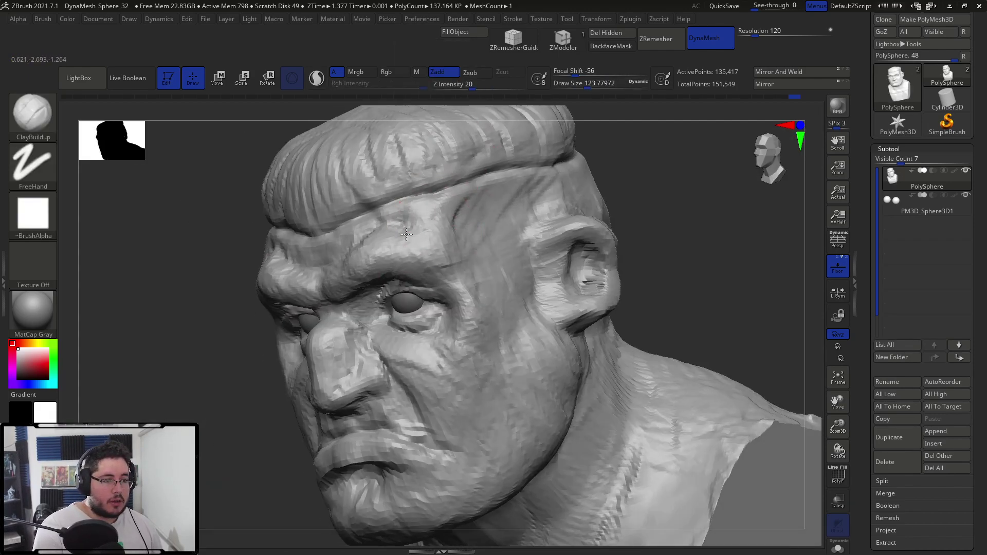
- Flatten the hair cap into a smooth skull all around the head with TrimDynamic at a draw size of about 268
alt+drag(624, 204, 576, 107)
alt+drag(581, 226, 555, 210)
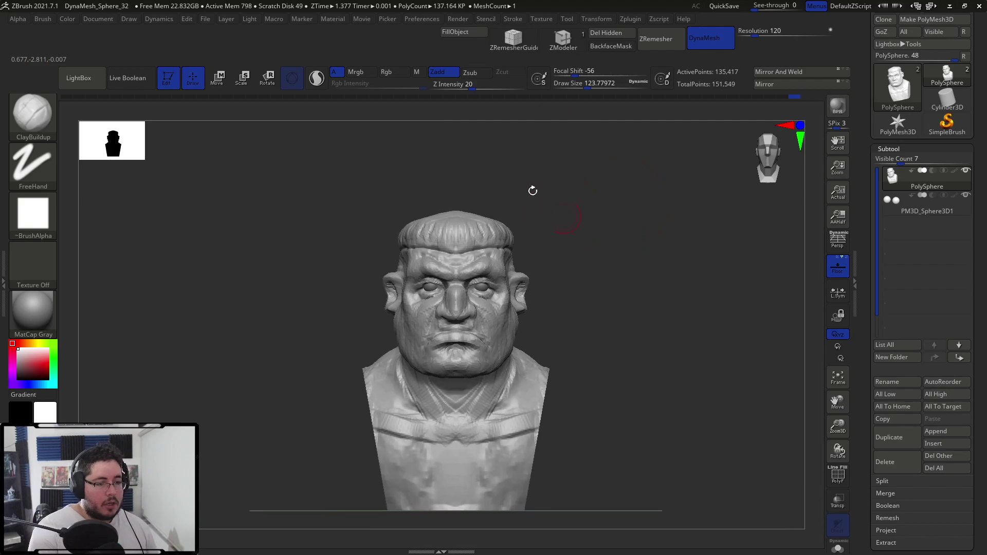
drag(524, 152, 550, 198)
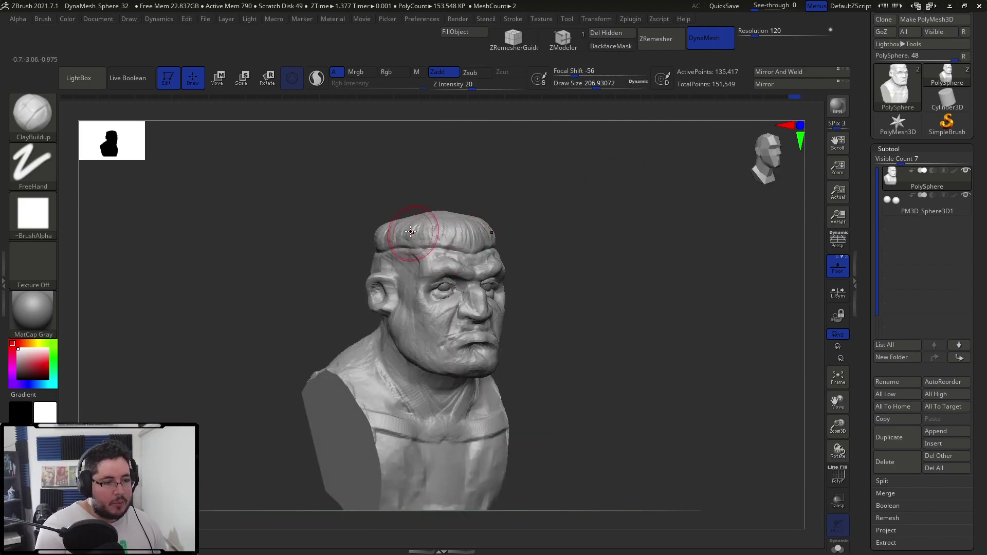
key(b)
key(t)
key(d)
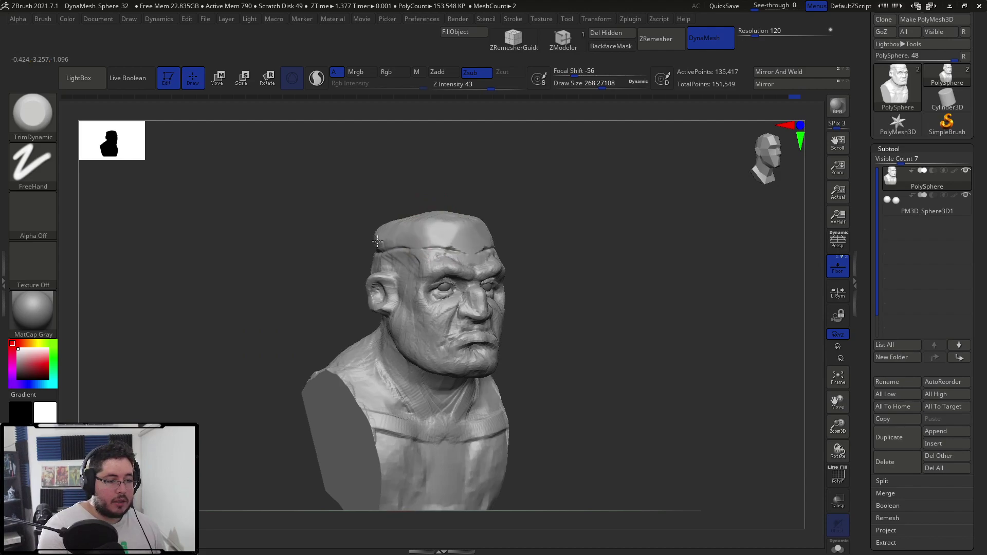
drag(377, 236, 374, 233)
drag(364, 199, 401, 210)
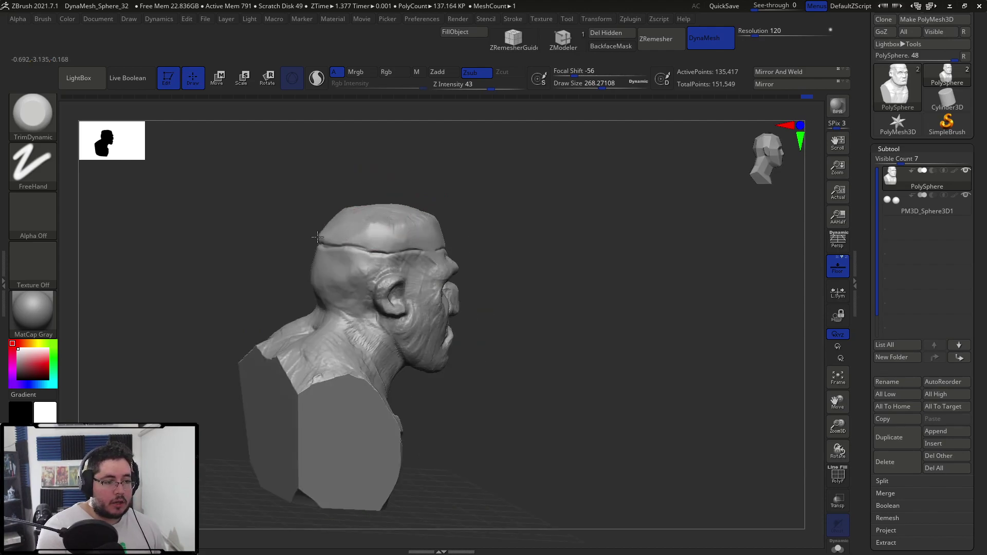
drag(469, 197, 444, 193)
drag(383, 239, 426, 232)
shift+drag(488, 201, 446, 206)
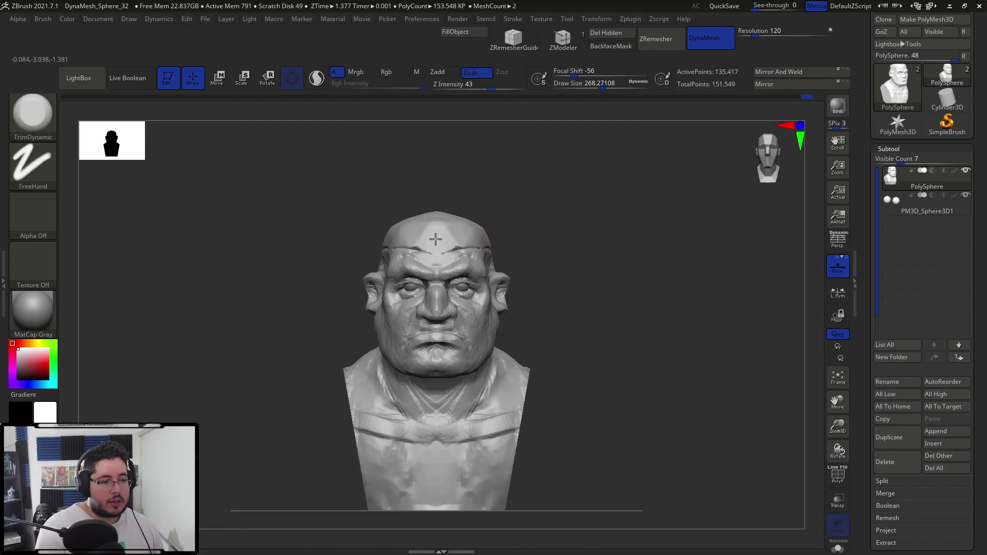
drag(520, 205, 452, 248)
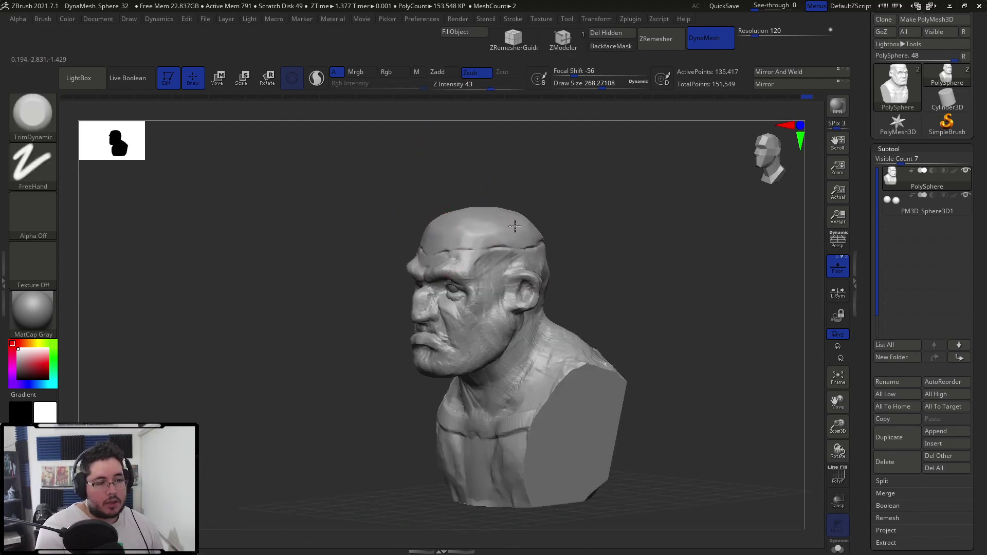
shift+drag(553, 216, 540, 193)
- Reshape the top and sides of the skull with the Move brush at a draw size of about 239
key(b)
key(m)
key(v)
key(space)
mouse_move(471, 223)
mouse_down()
mouse_move(485, 212)
mouse_move(463, 228)
mouse_up()
drag(540, 205, 506, 238)
drag(529, 185, 520, 226)
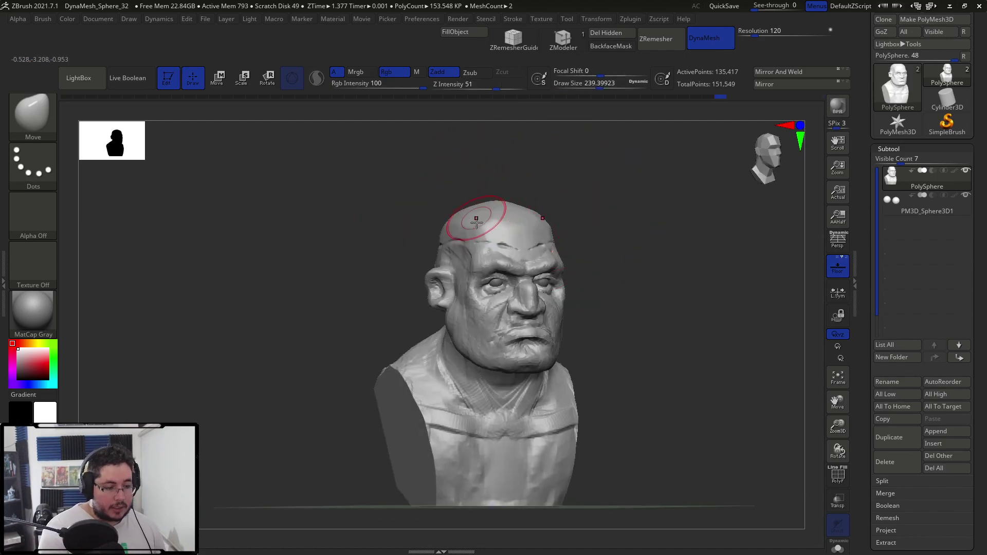
- Fill the old hairline seam across the forehead with ClayBuildup and blend it with TrimDynamic at a draw size of about 132
key(b)
key(c)
key(b)
key(space)
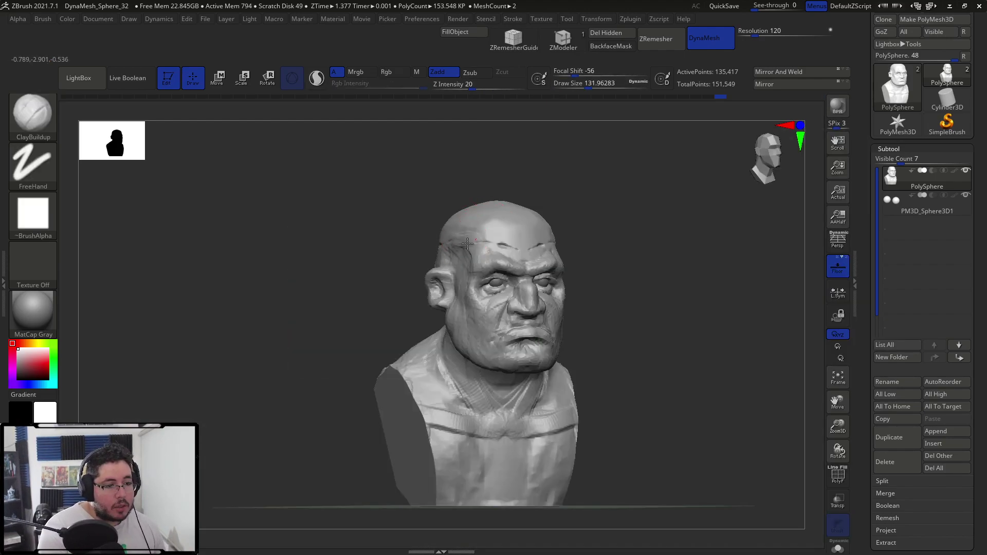
key(b)
key(t)
key(d)
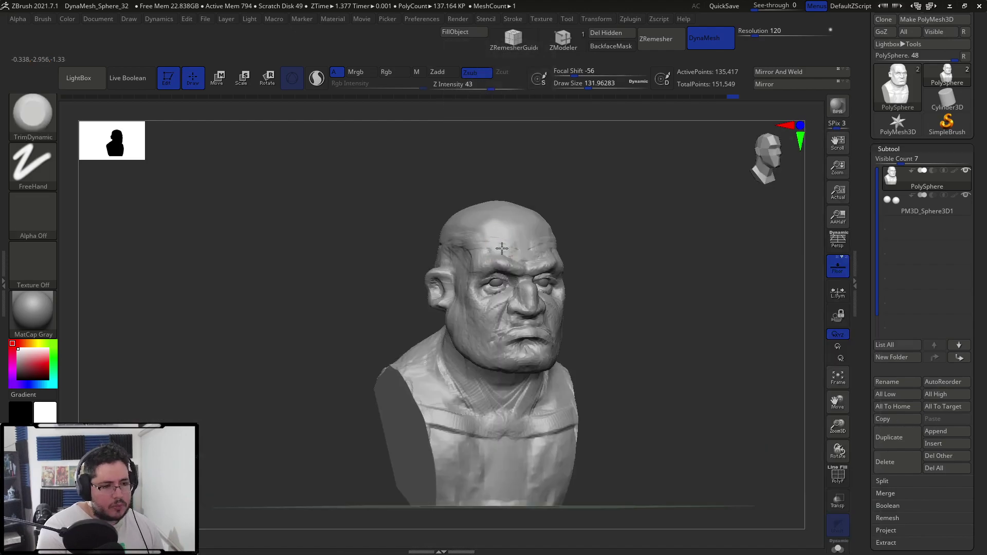
right_drag(491, 251, 520, 257)
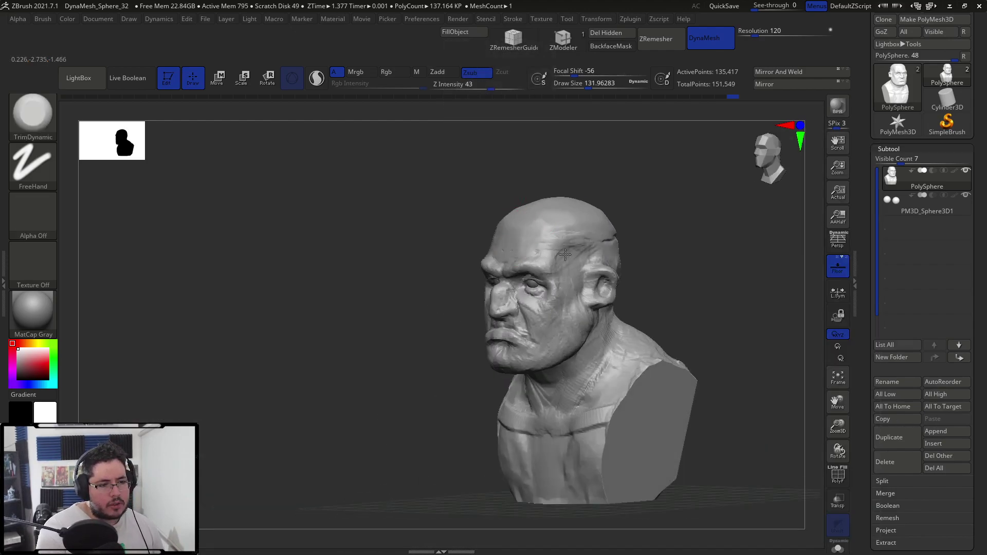
- Fill the seam around the side and back of the skull with ClayBuildup, and flatten it with TrimDynamic at about 212
right_drag(621, 239, 621, 238)
key(b)
key(c)
key(b)
right_drag(644, 238, 628, 240)
key(b)
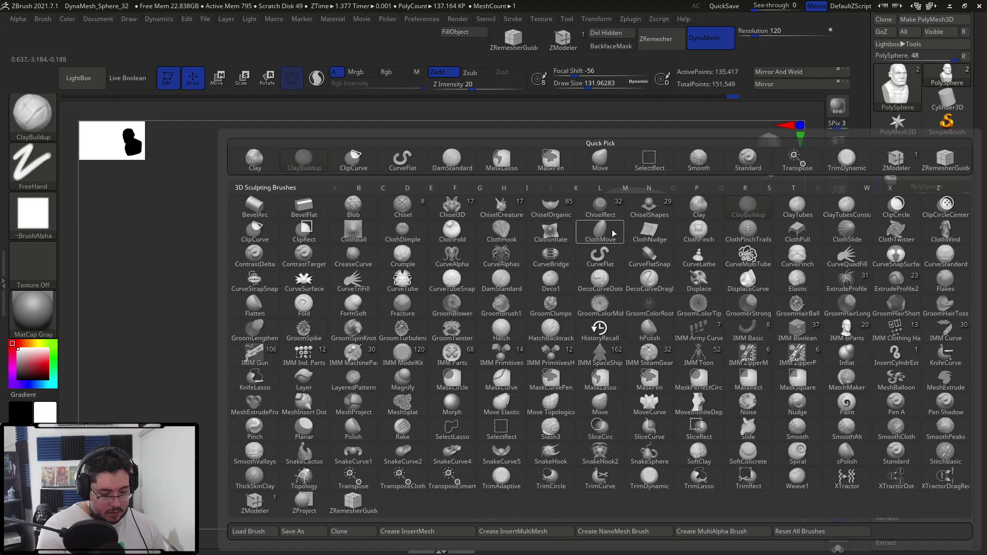
key(t)
key(d)
key(space)
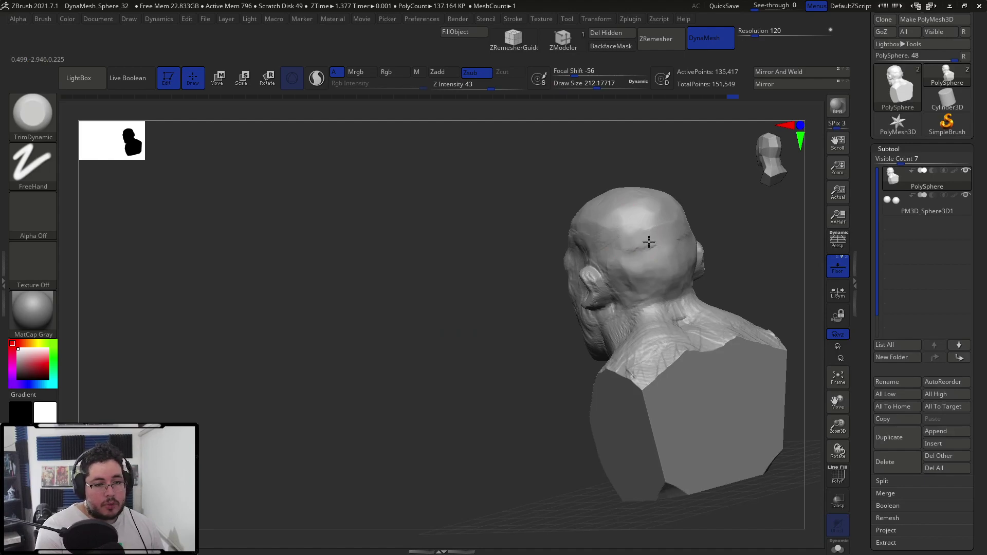
shift+right_drag(517, 285, 629, 258)
- Adjust the shape of the ears with the Move brush at a draw size of about 149
alt+right_drag(689, 211, 666, 210)
right_drag(666, 210, 631, 216)
key(b)
key(m)
key(v)
key(space)
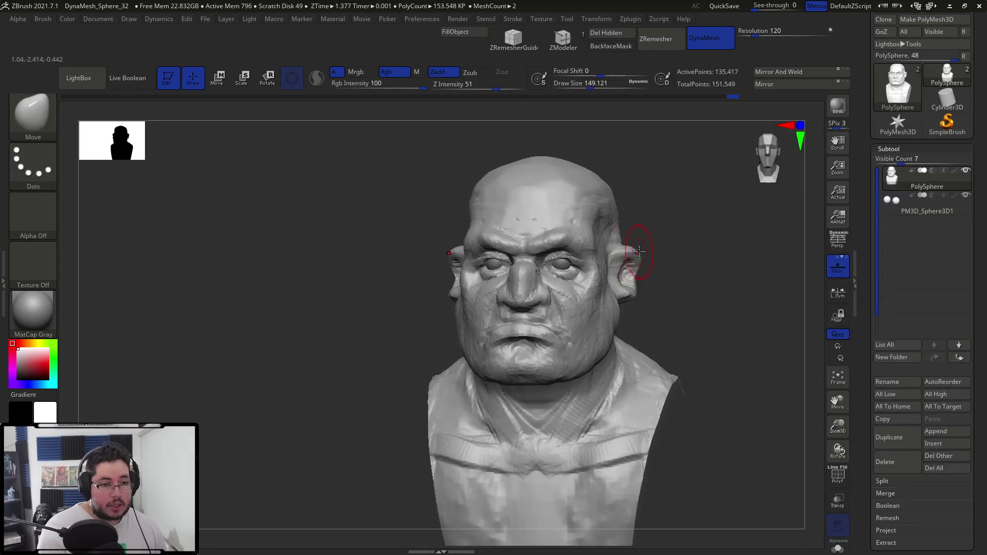
mouse_move(641, 293)
right_down()
mouse_move(628, 300)
mouse_move(668, 243)
mouse_move(685, 246)
mouse_move(652, 240)
mouse_move(674, 238)
mouse_move(675, 265)
right_up()
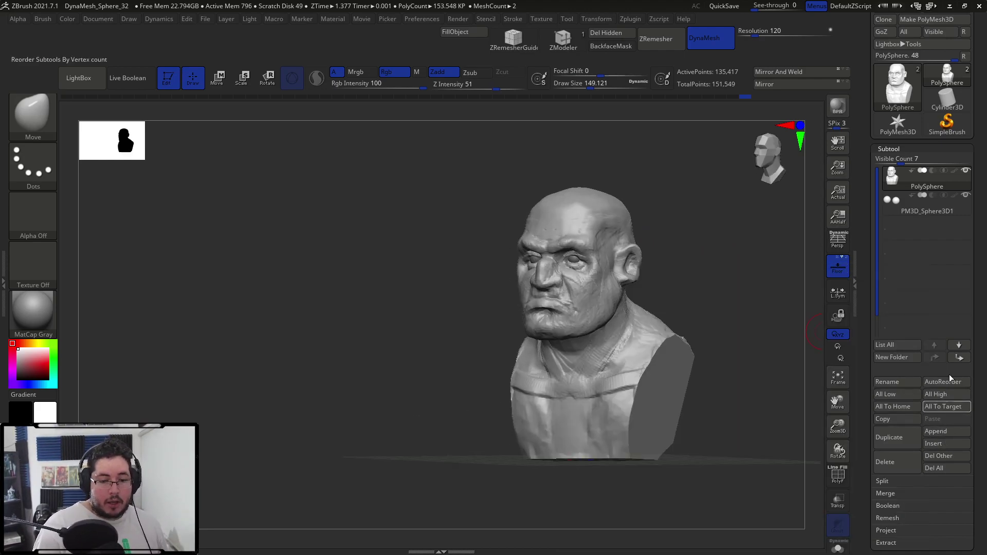
- Switch to the Cylinder3D tool, convert it to a PolyMesh3D and subdivide it three times
click(945, 99)
drag(978, 98, 978, 150)
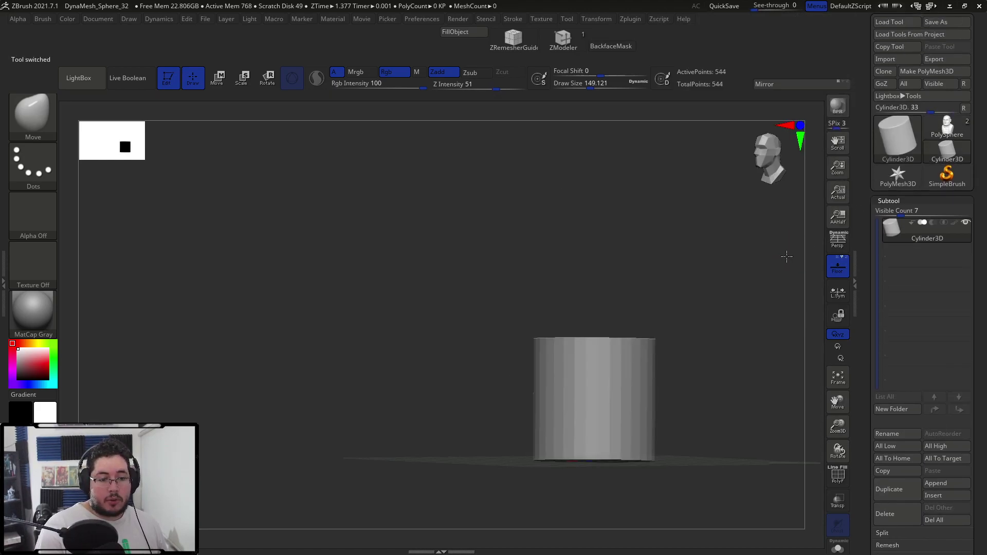
right_drag(787, 253, 781, 282)
click(935, 71)
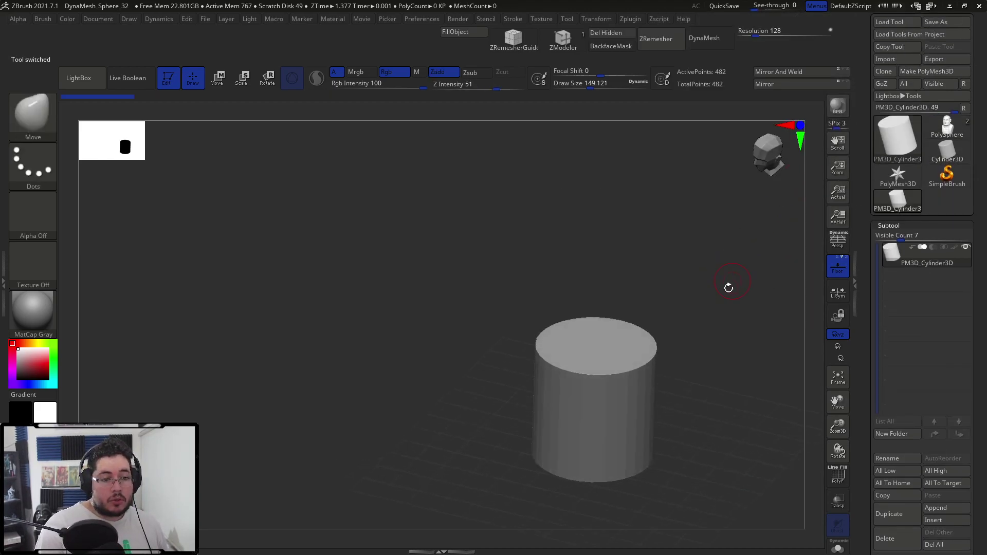
key(ctrl+d)
key(ctrl+d)
right_drag(719, 315, 711, 341)
key(ctrl+d)
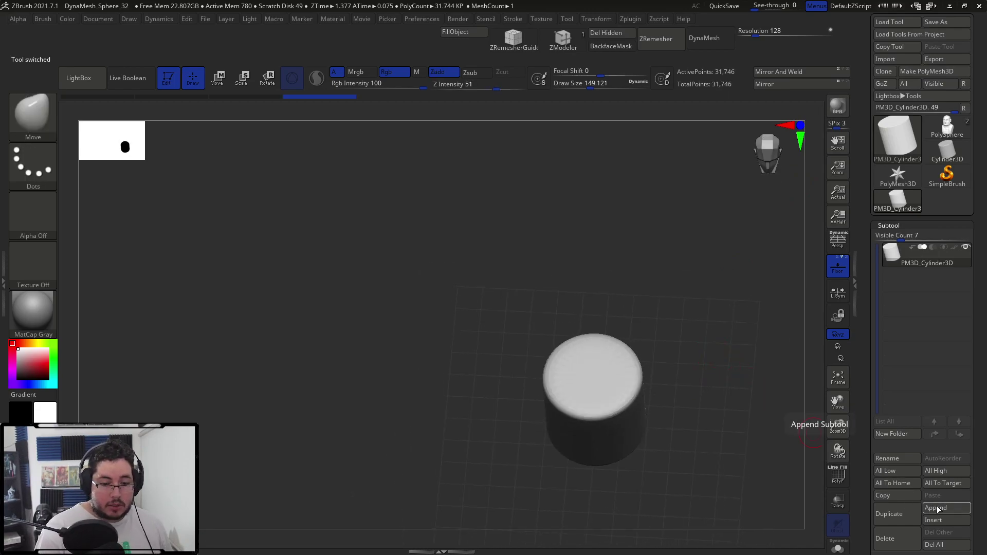
- Append a cube to the cylinder and scale it with the gizmo into a long narrow bar across the cylinder's end face
click(937, 508)
click(541, 392)
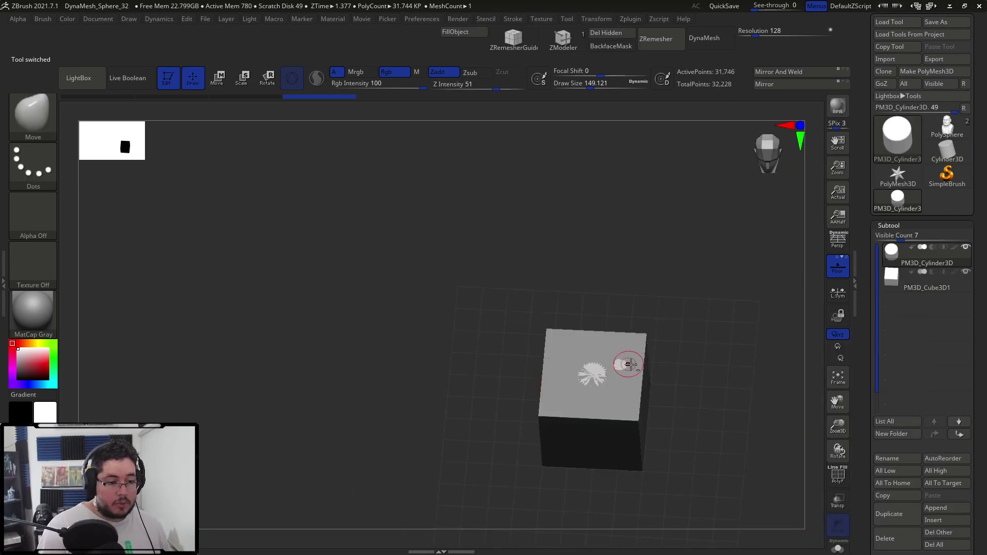
key(r)
alt+click(600, 395)
drag(599, 401, 590, 434)
shift+right_drag(589, 434, 550, 435)
drag(589, 420, 590, 478)
drag(535, 386, 563, 387)
shift+right_drag(521, 350, 565, 279)
- Set the cube bar to subtraction and turn on Live Boolean to cut a slot in the cylinder
click(933, 272)
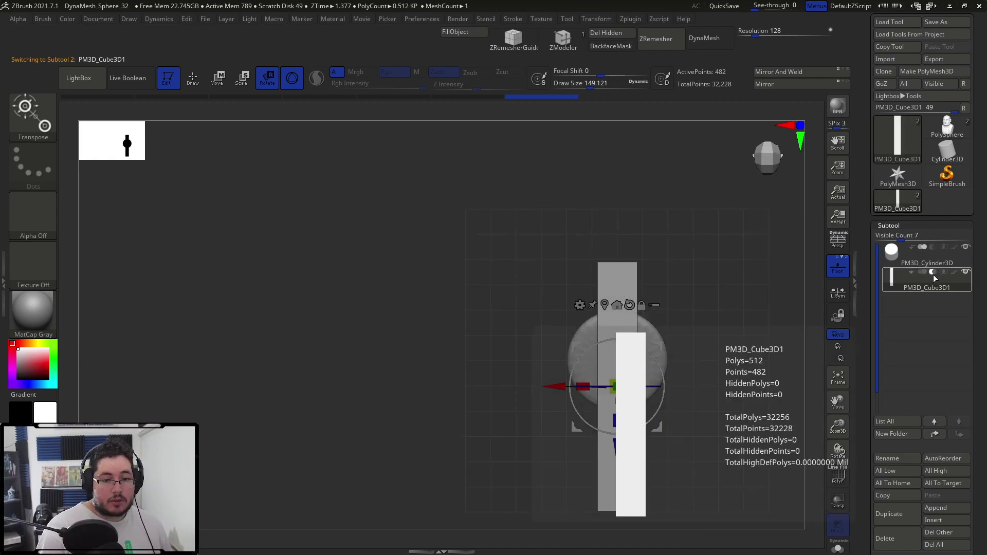
click(127, 80)
right_drag(470, 324, 706, 267)
shift+right_drag(637, 389, 633, 363)
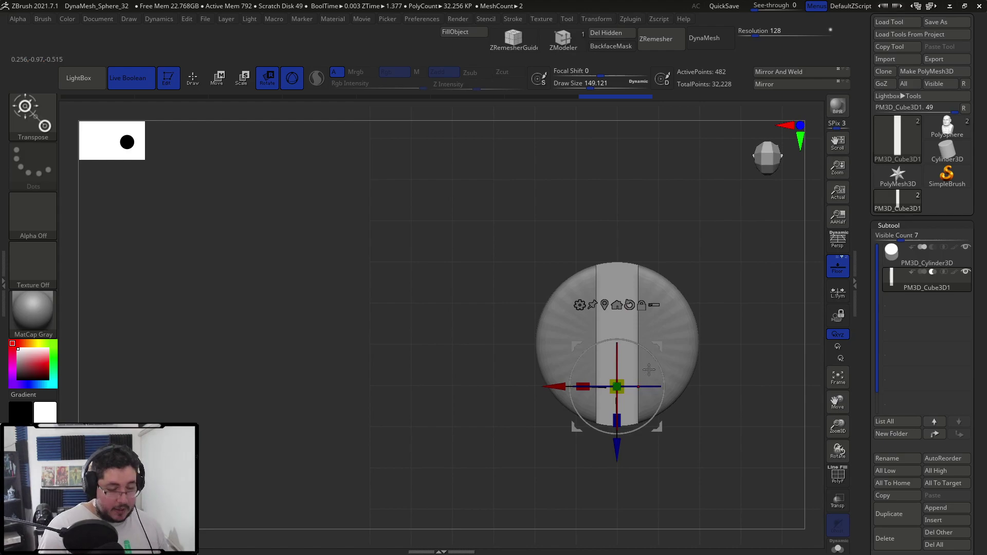
- Duplicate the bar within its subtool and rotate it 90 degrees to form a cross-shaped cut, then return to Draw mode
key(ctrl)
ctrl+drag(618, 452, 618, 458)
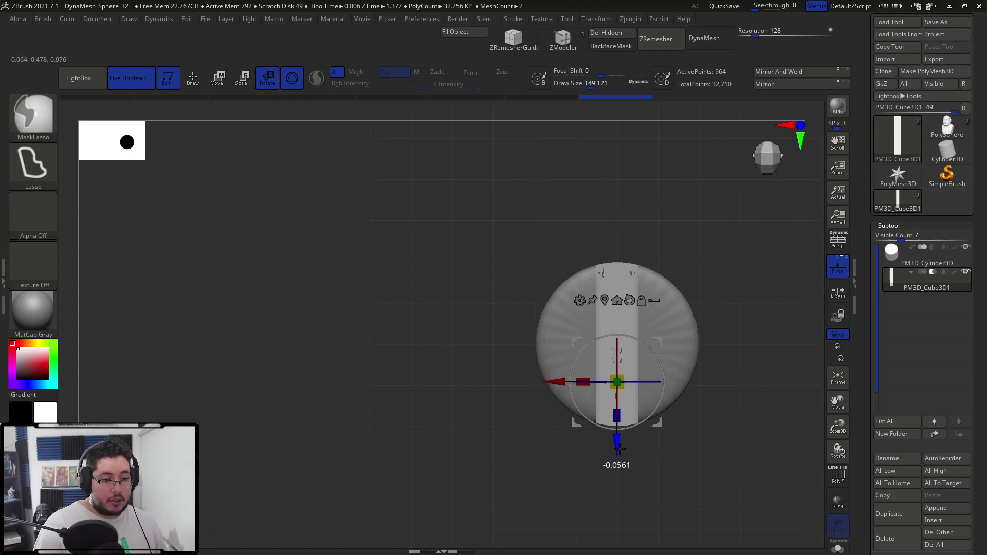
drag(591, 347, 555, 423)
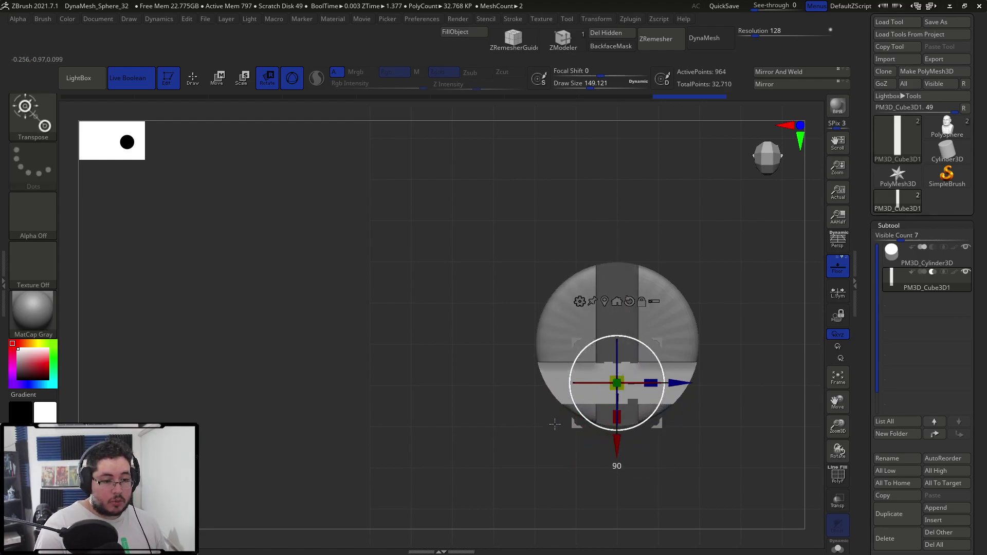
mouse_move(622, 446)
mouse_down()
mouse_move(626, 399)
mouse_move(626, 416)
mouse_up()
key(q)
- Make a Boolean mesh from the cylinder and the subtracted cross
drag(734, 319, 731, 216)
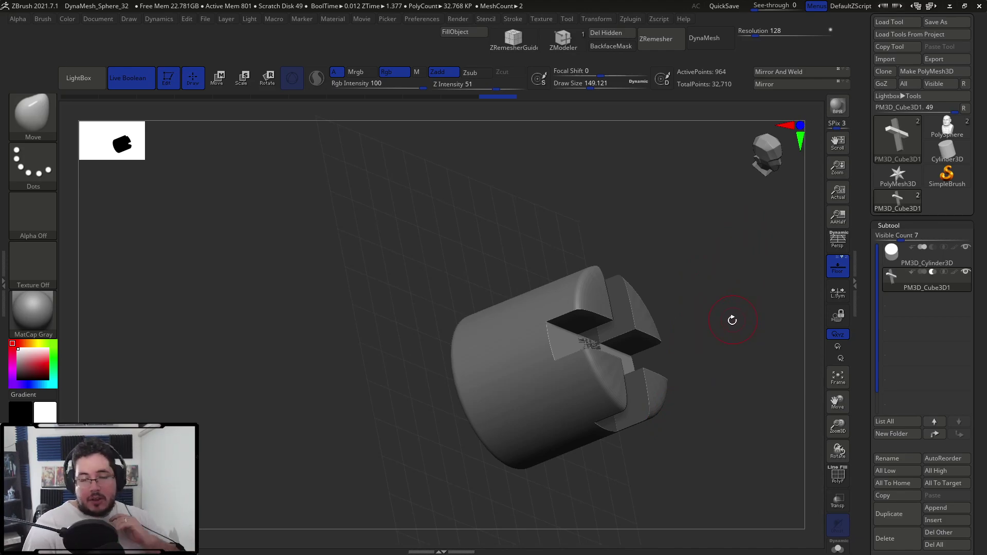
drag(973, 237, 973, 77)
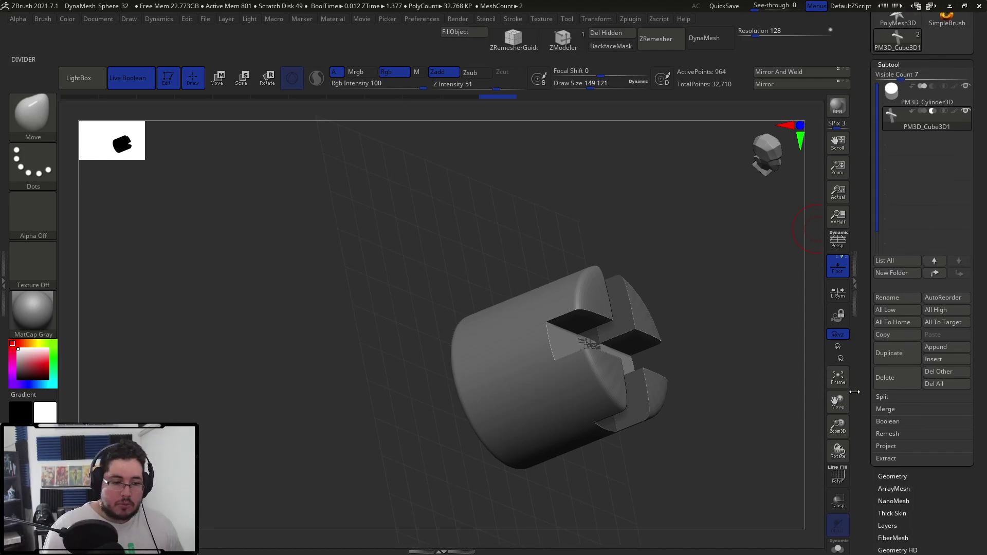
click(888, 422)
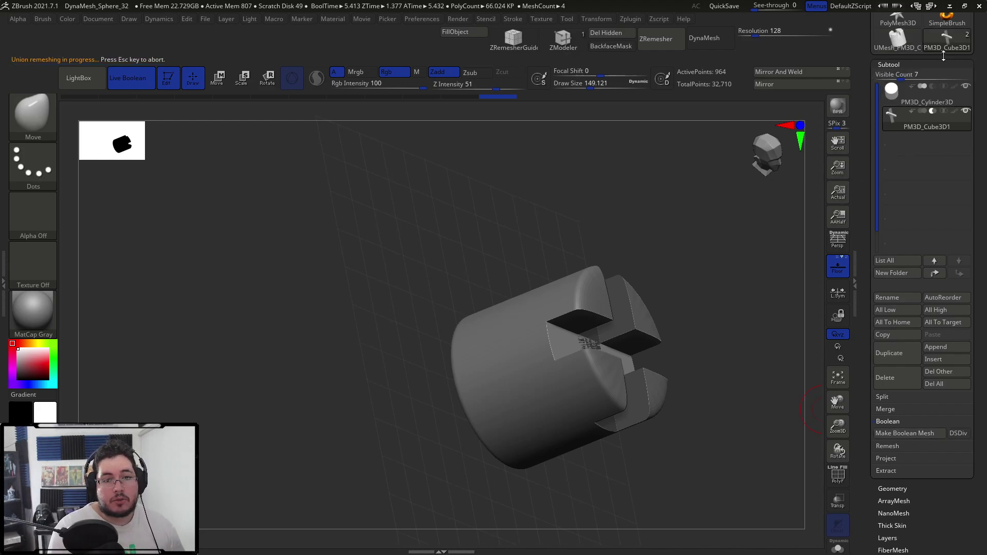
scroll(947, 128, up, 5)
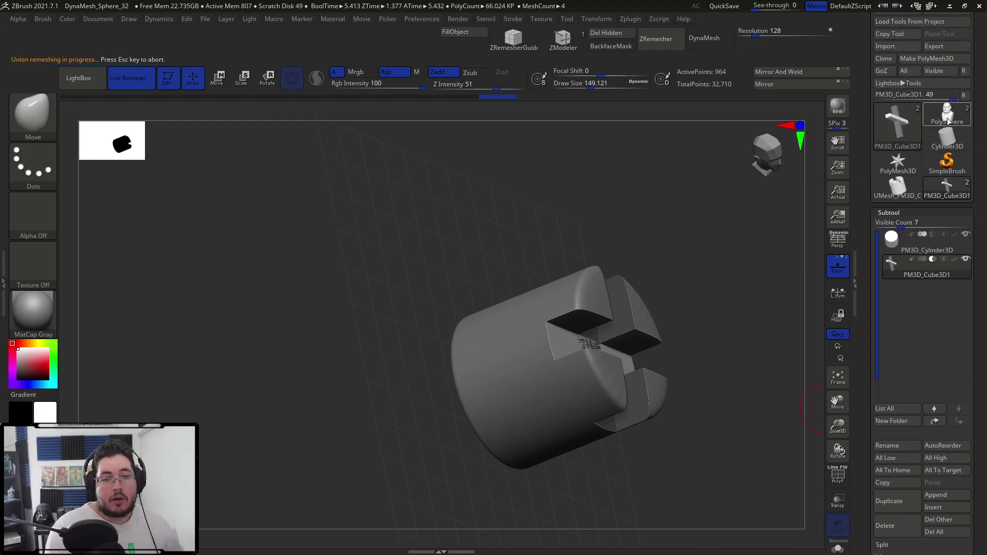
- Switch back to the monster bust tool, frame it from the front, and append the Boolean-cut bolt as a subtool
click(947, 119)
drag(751, 242, 764, 226)
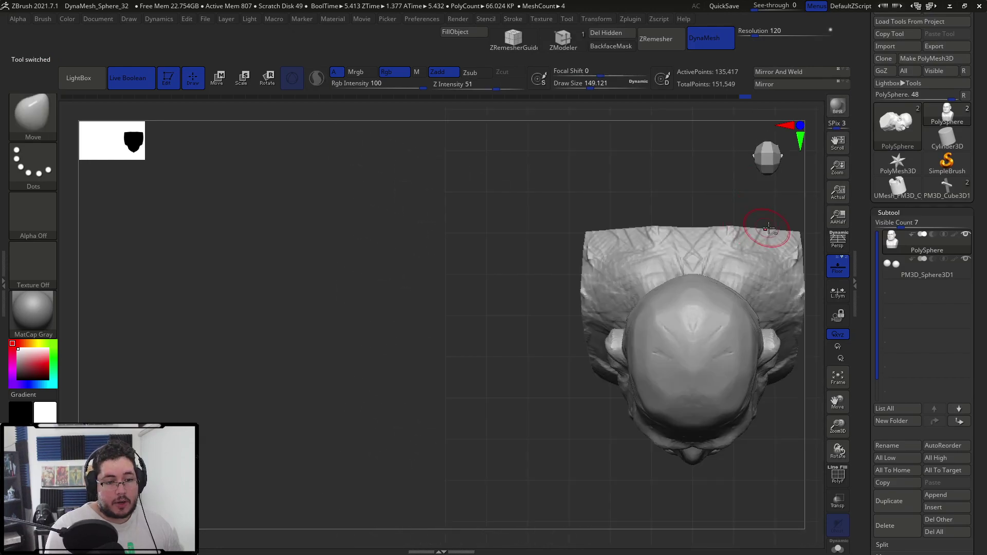
shift+drag(733, 487, 718, 301)
alt+drag(783, 248, 630, 191)
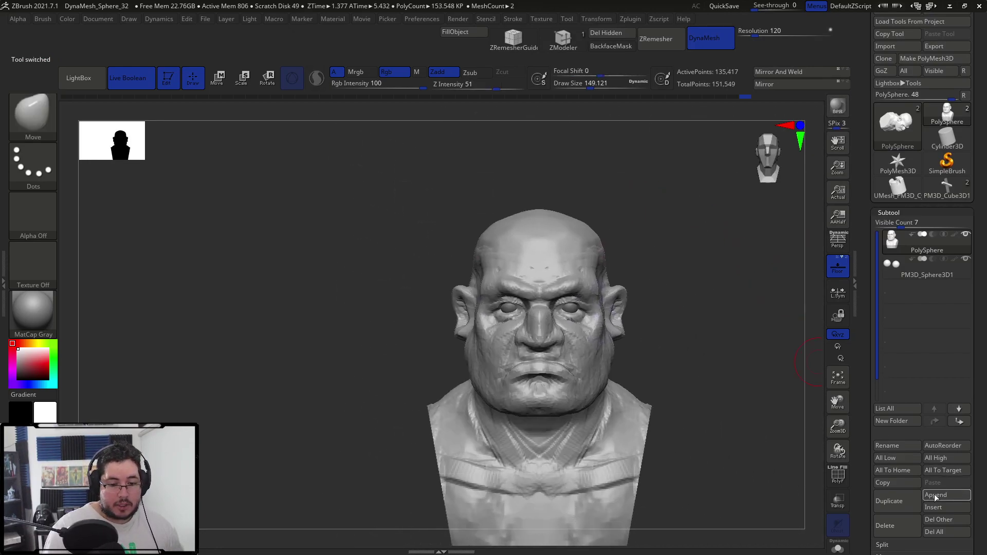
click(934, 495)
click(739, 320)
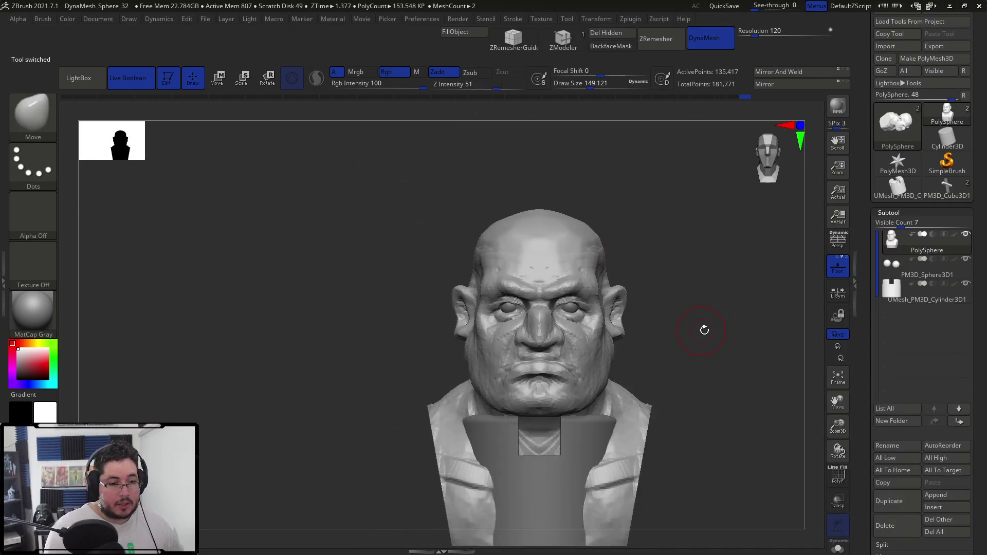
- Select the bolt subtool, rotate it to lie sideways, move it out beside the head, and scale it down
alt+drag(703, 330, 718, 244)
alt+click(587, 382)
key(w)
drag(595, 374, 580, 329)
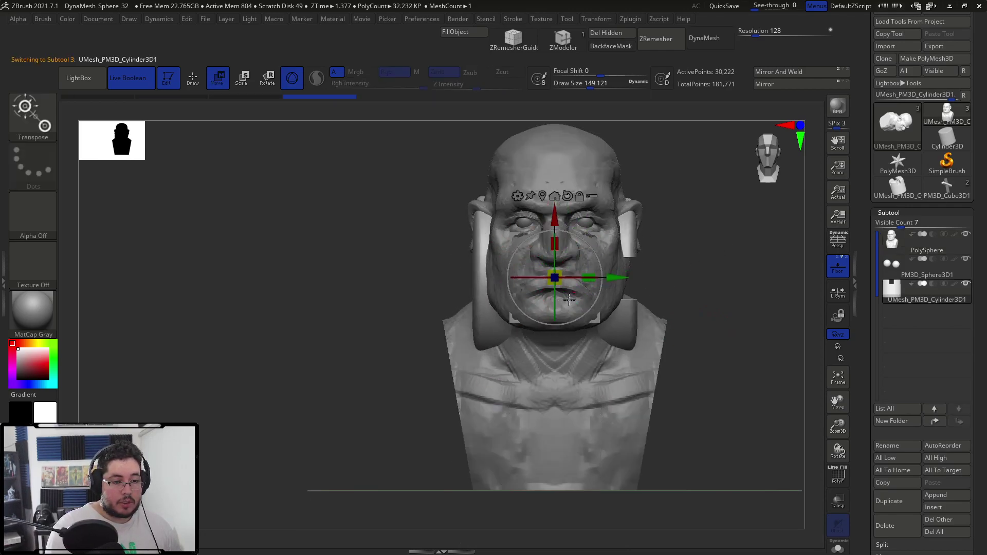
drag(615, 278, 690, 271)
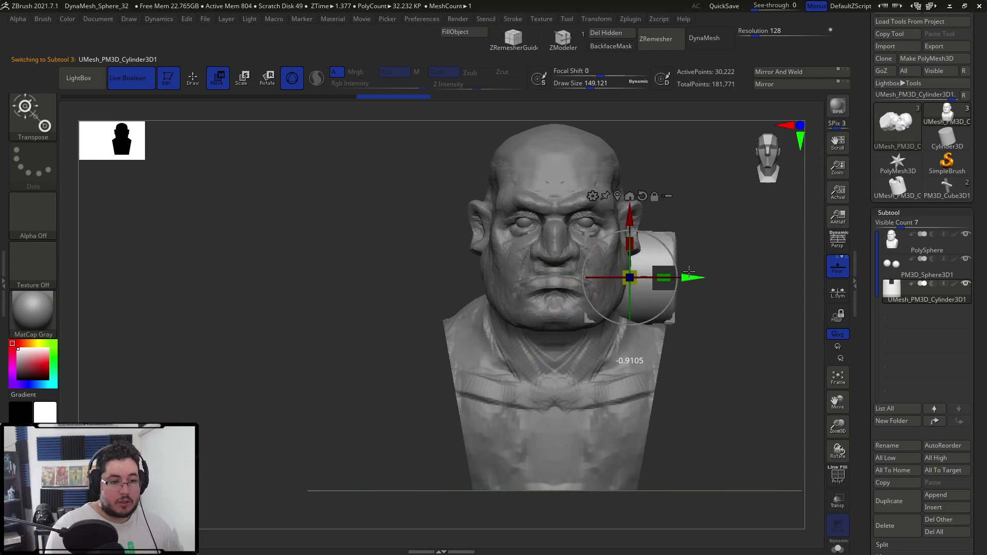
drag(627, 278, 597, 289)
- Slide the bolt inward along its axis until it is partly embedded in the neck below the ear
drag(722, 232, 547, 278)
drag(729, 240, 498, 303)
ctrl+right_drag(498, 304, 506, 350)
key(q)
key(r)
key(e)
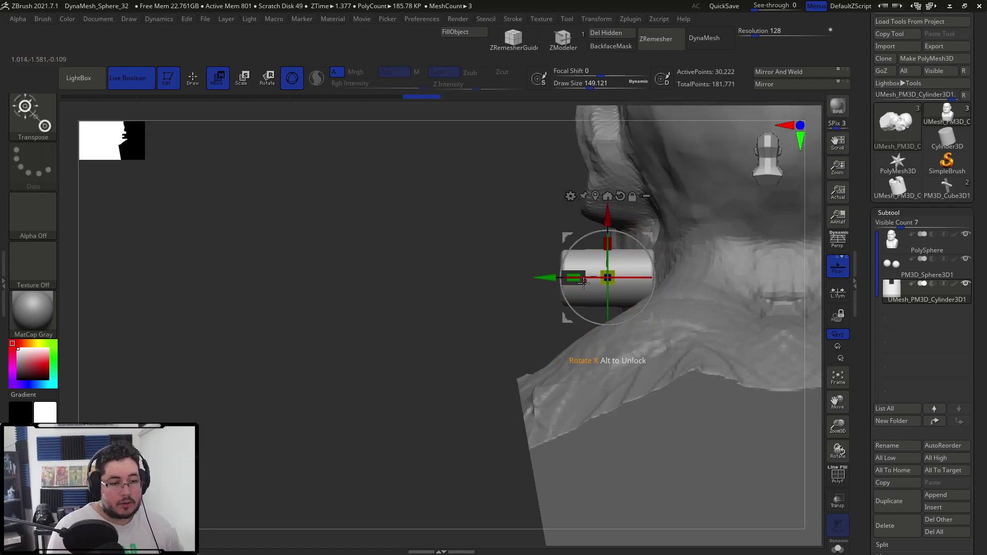
key(q)
key(ctrl)
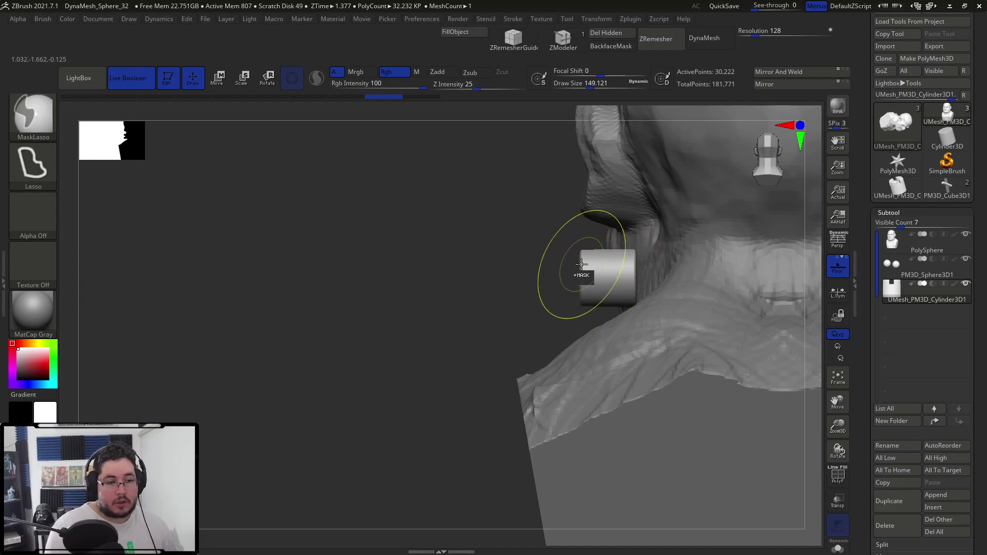
key(ctrl)
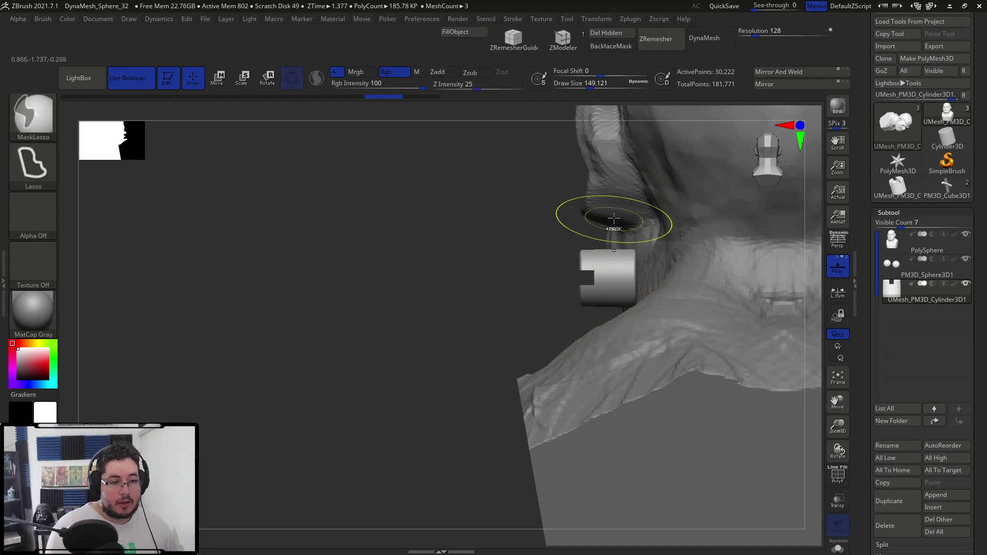
key(w)
ctrl+click(507, 301)
drag(546, 278, 583, 278)
key(q)
drag(528, 291, 674, 275)
- Try nudging the bolt slightly lower, undo it, and check the monsters reference image in Photoshop
key(w)
drag(740, 271, 702, 268)
drag(646, 215, 646, 225)
key(ctrl+z)
mouse_move(726, 193)
ctrl+mouse_down()
mouse_move(740, 206)
mouse_move(726, 221)
mouse_move(732, 260)
mouse_move(713, 261)
mouse_move(726, 243)
mouse_move(720, 231)
mouse_move(714, 239)
ctrl+mouse_up()
key(q)
key(w)
key(alt+Tab)
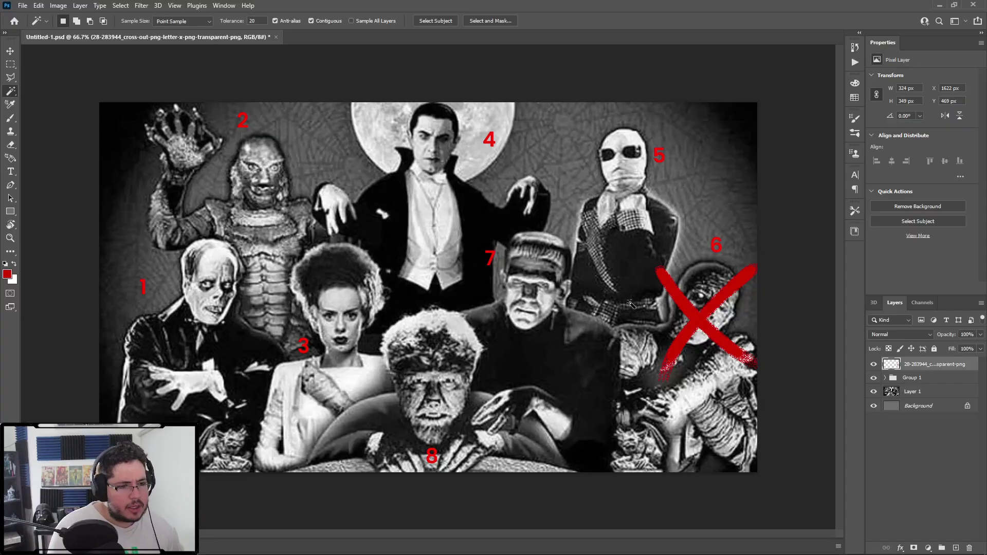
key(alt+Tab)
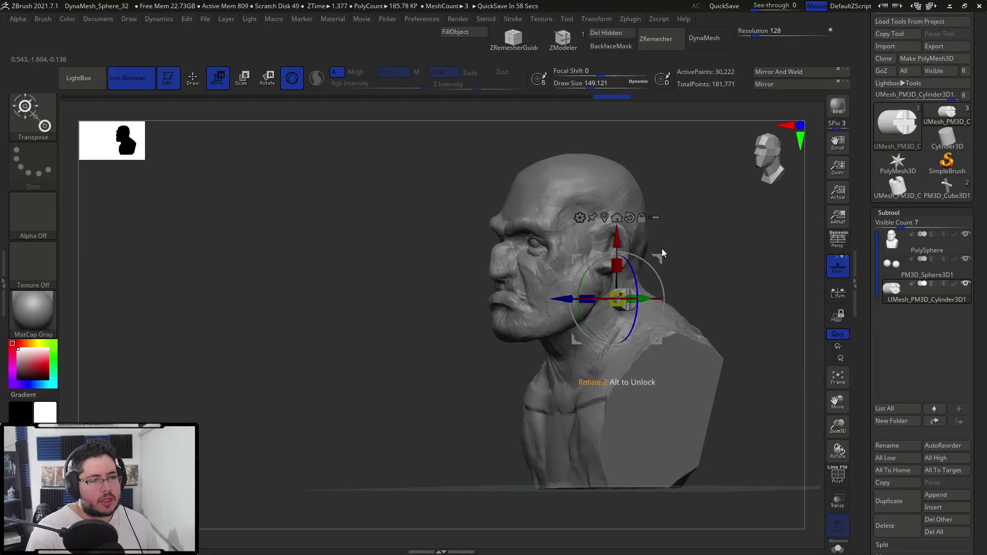
- Mirror the bolt to the opposite side of the neck with SubTool Master
key(q)
click(633, 19)
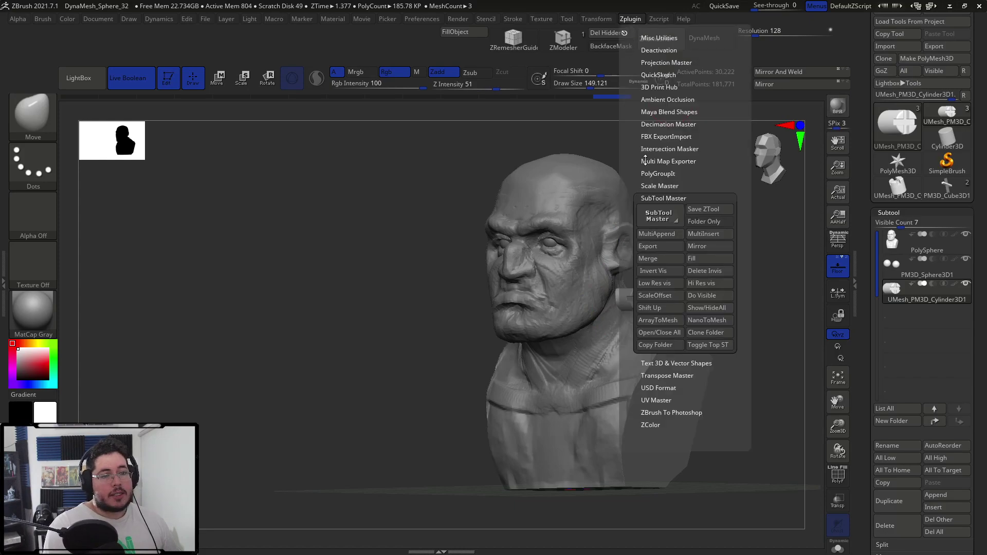
click(697, 246)
click(437, 264)
mouse_move(448, 293)
mouse_down()
mouse_move(476, 304)
mouse_move(692, 258)
mouse_move(696, 234)
mouse_move(776, 241)
mouse_up()
key(space)
- Select the bust subtool, choose the ClayBuildup brush, and reduce the draw size to about 62
alt+click(645, 260)
mouse_move(653, 264)
mouse_down()
mouse_move(644, 264)
mouse_move(692, 249)
mouse_up()
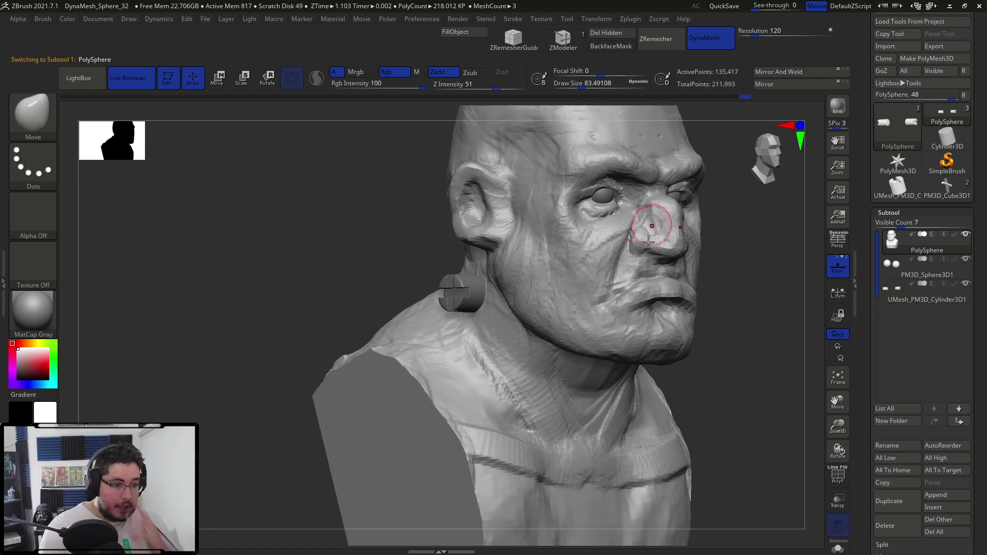
key(b)
key(c)
key(b)
key(space)
drag(495, 195, 492, 194)
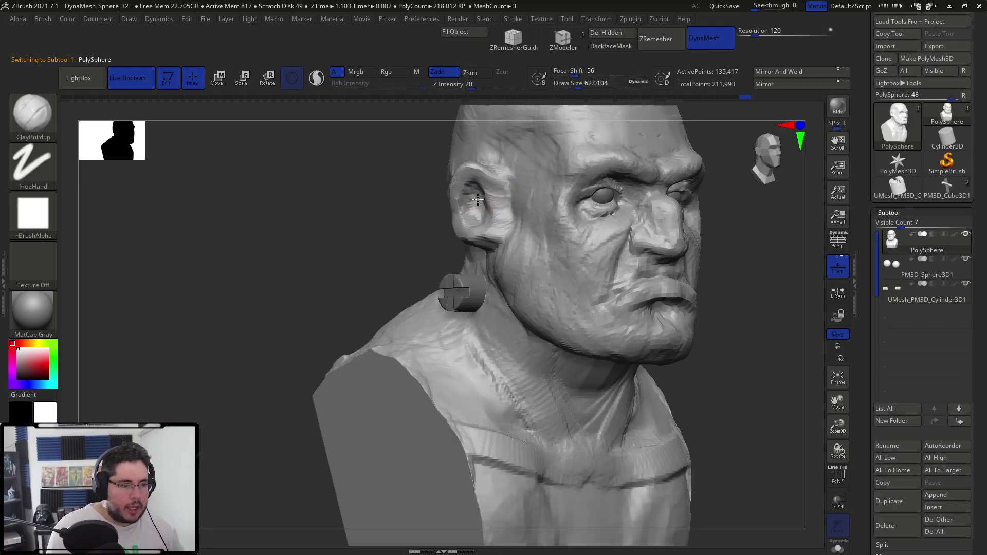
- Sculpt the inner ear and lobe with ClayBuildup, using a draw size of about 59
drag(419, 233, 478, 237)
key(space)
drag(478, 238, 488, 210)
key(space)
drag(483, 206, 477, 207)
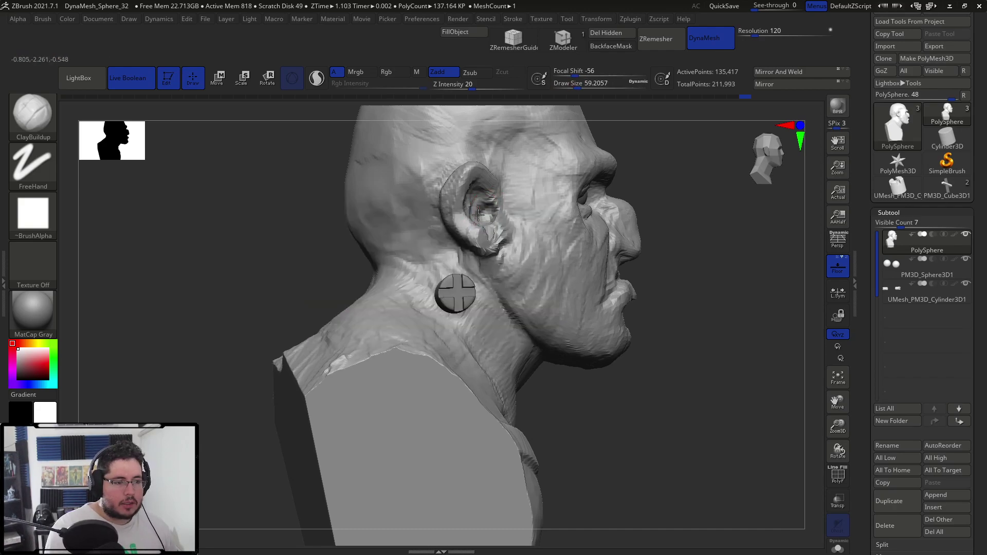
drag(696, 162, 598, 157)
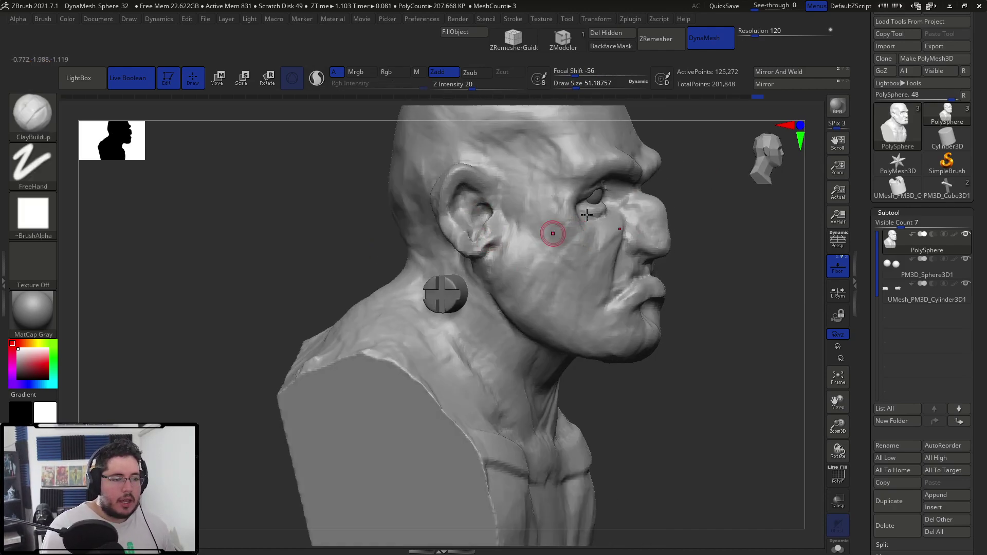
drag(708, 208, 724, 262)
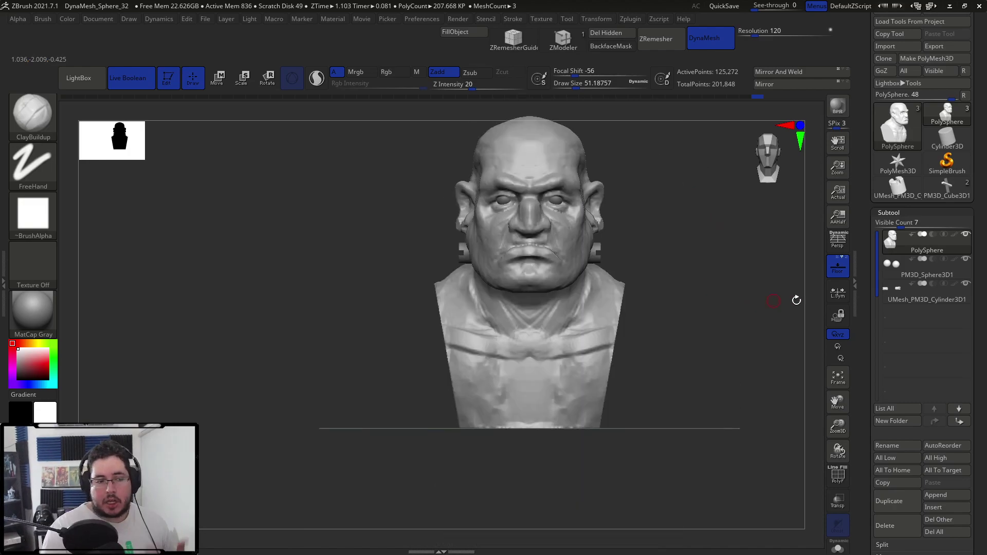
- Run ZRemesher on the bust with a target polygon count of 5
click(918, 211)
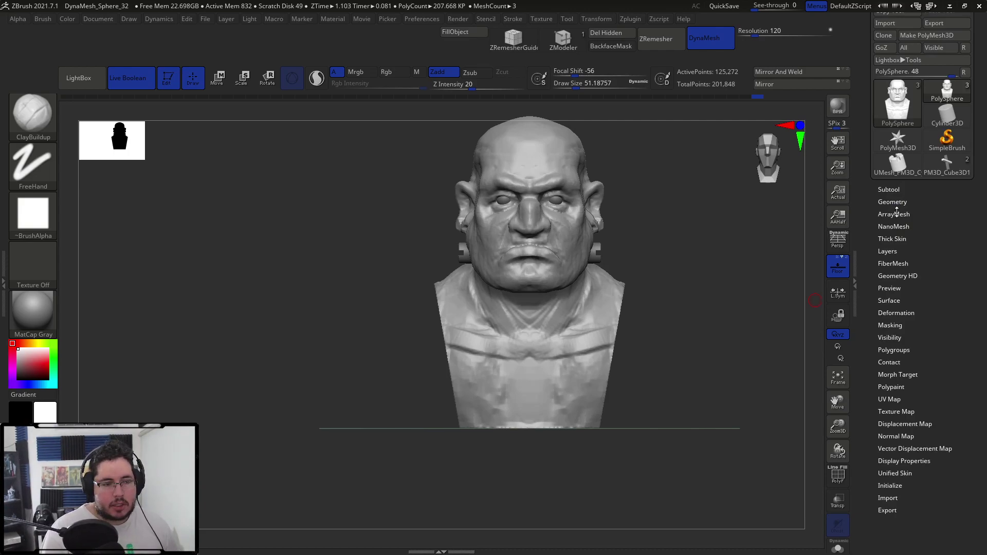
click(905, 189)
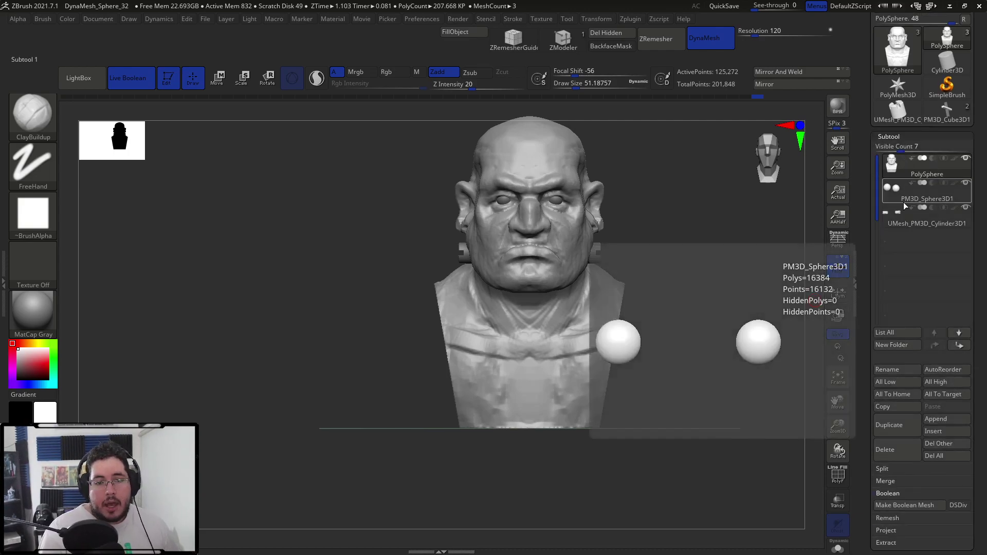
scroll(933, 136, down, 2)
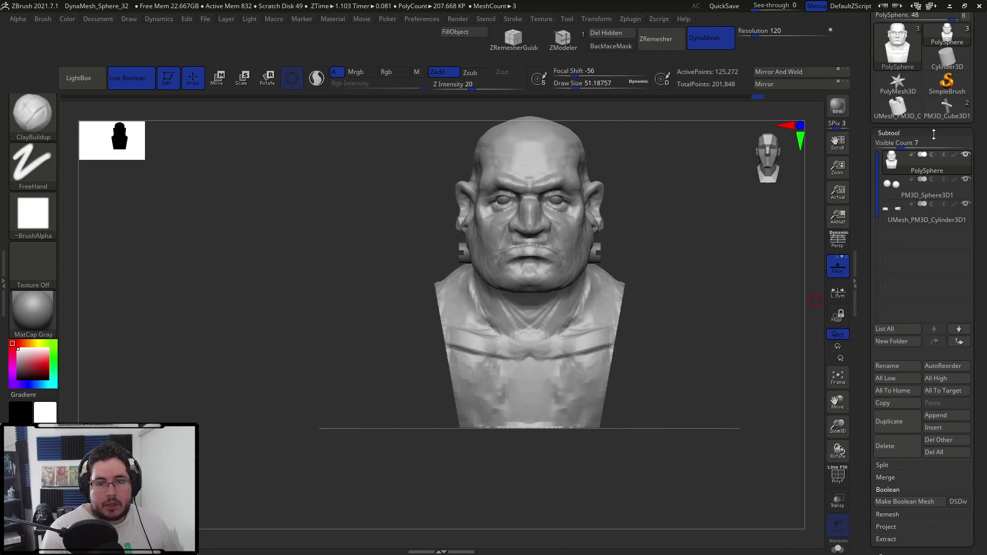
click(933, 135)
click(892, 145)
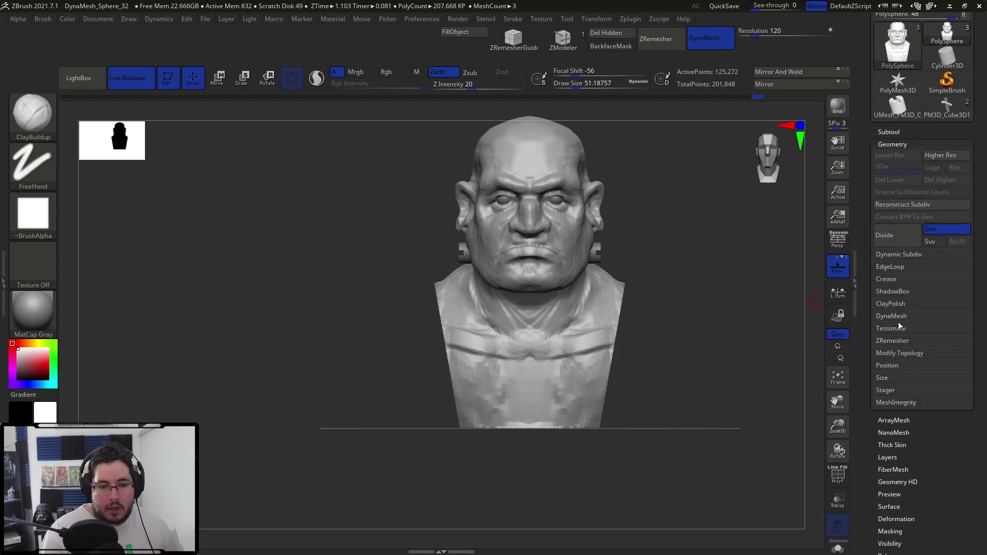
click(899, 340)
click(894, 354)
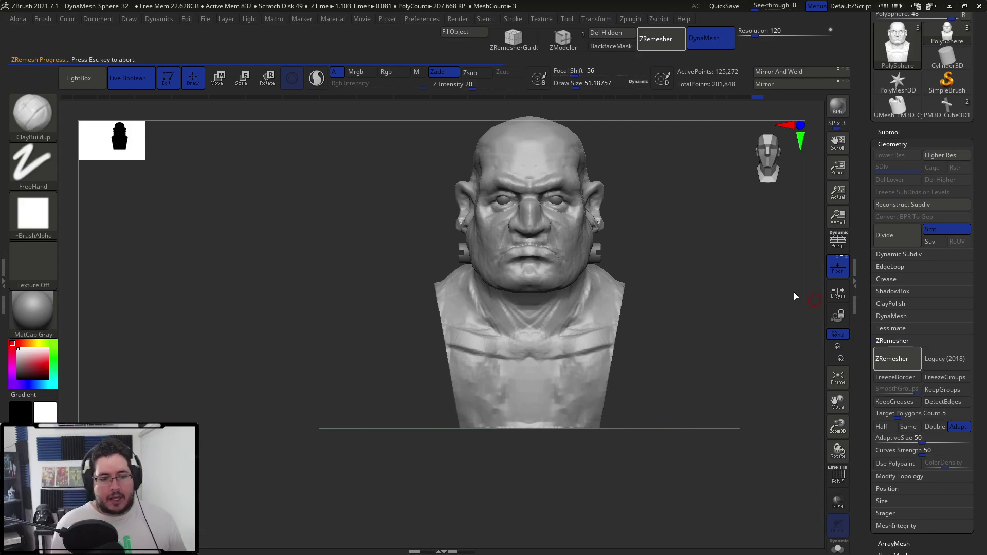
- Switch to Chrome and search Google for "world of warcraft stitches" in a new tab
key(alt+Tab)
key(alt+Tab)
key(alt+Tab)
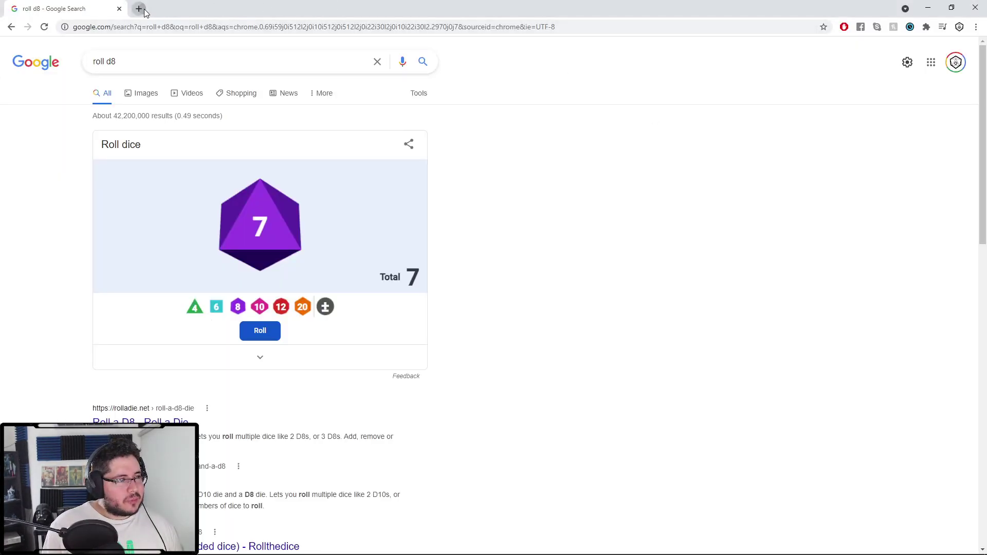
click(138, 9)
text(wo)
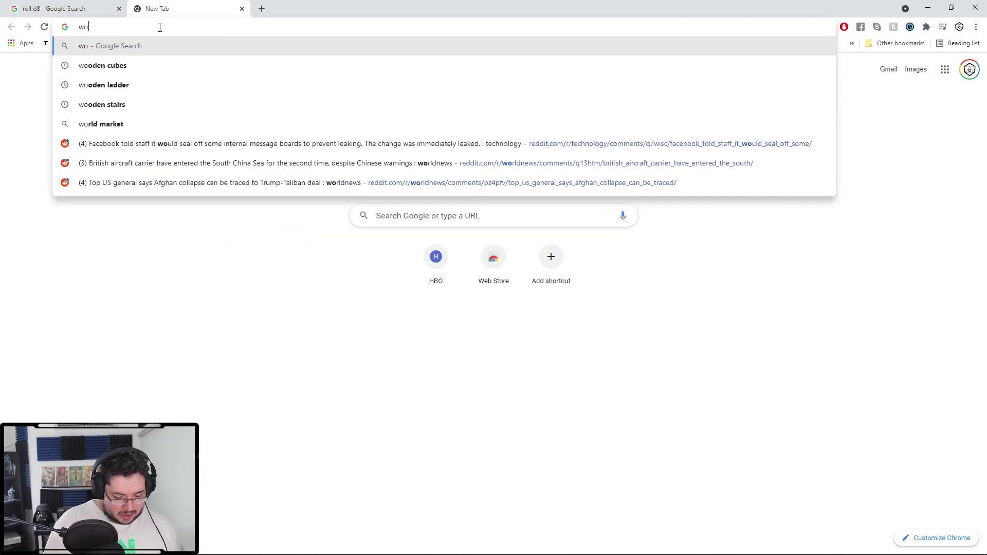
text(rld of wa)
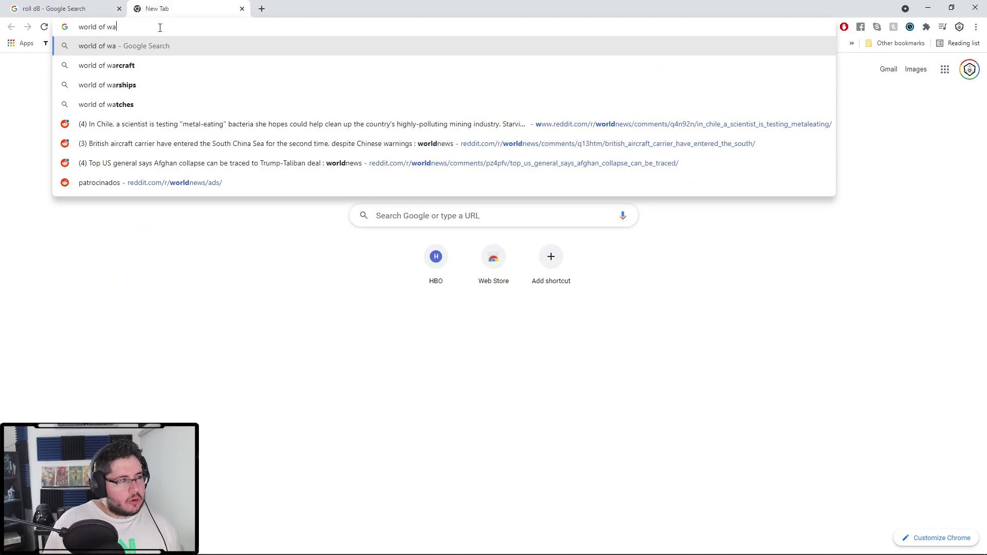
text(rcraft stitches)
key(Return)
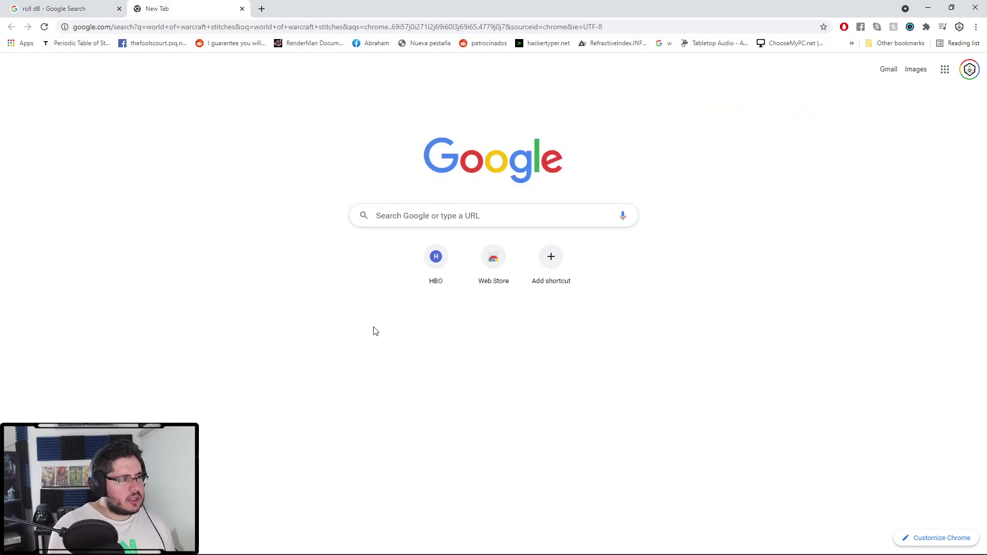
- Retry the "world of warcraft stitches" search in the browser
key(ctrl+l)
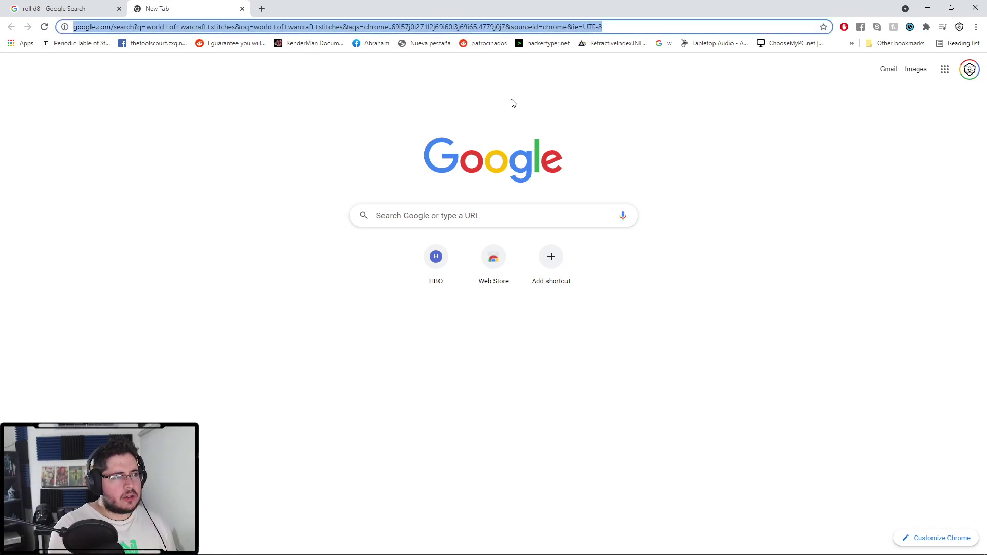
key(alt+Tab)
key(alt+Tab)
key(alt+Tab)
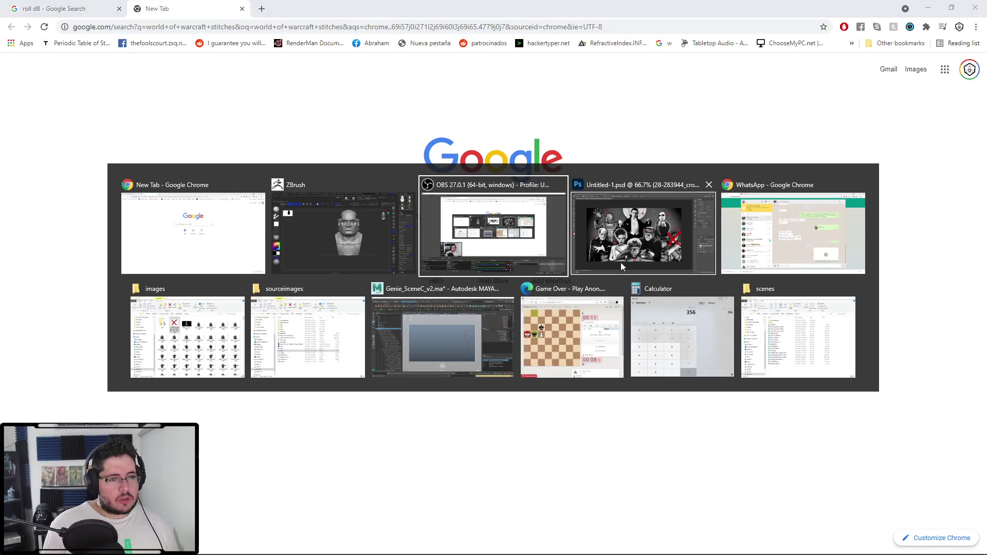
key(Escape)
key(Return)
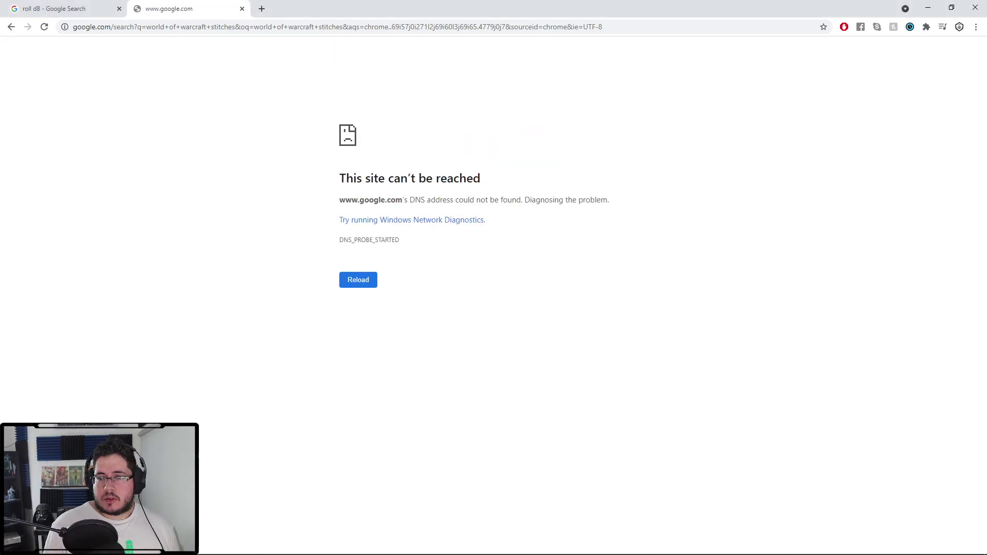
mouse_move(868, 553)
click(197, 548)
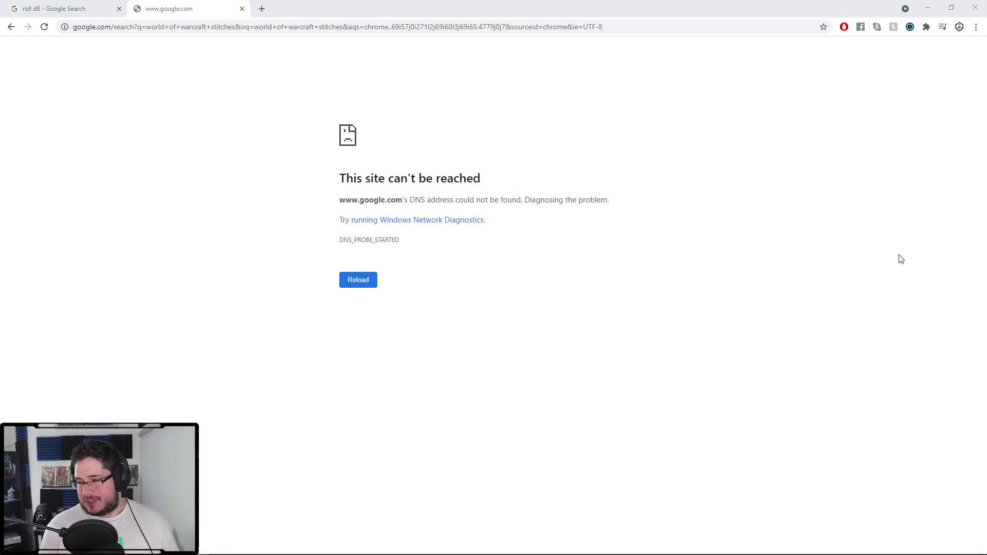
- Check the computer's network connection status and switch back to ZBrush
key(alt+Tab)
key(alt+Tab)
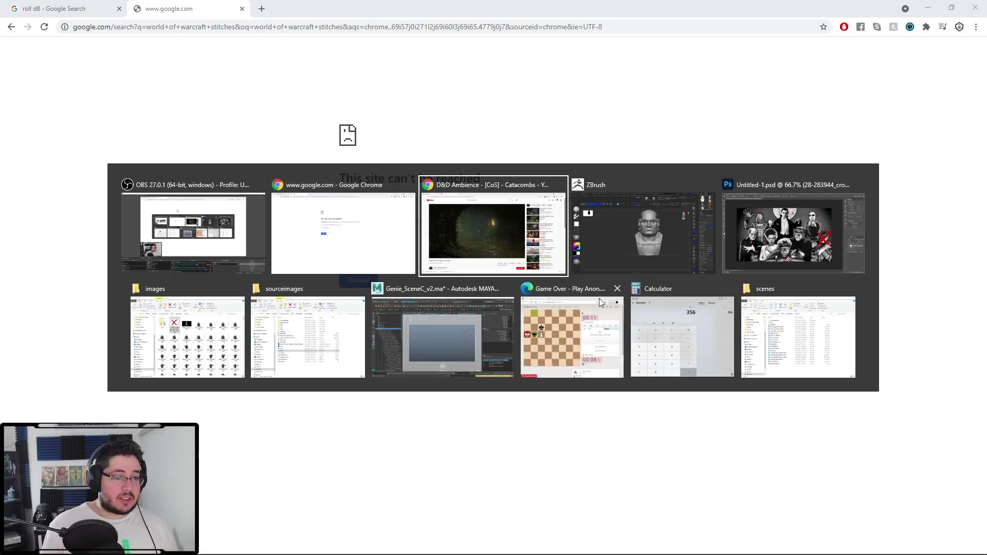
click(892, 548)
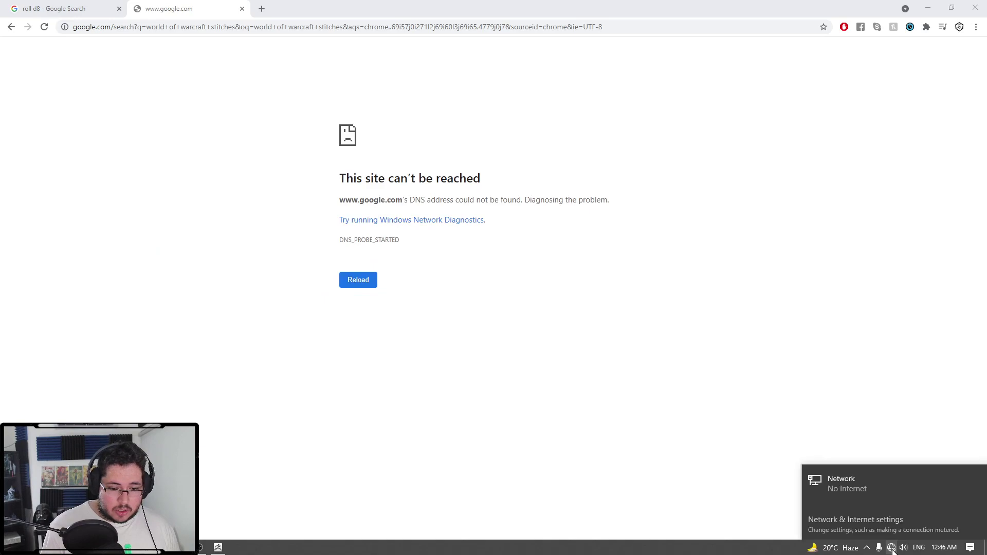
key(alt+Tab)
key(alt+Tab)
key(alt+Tab)
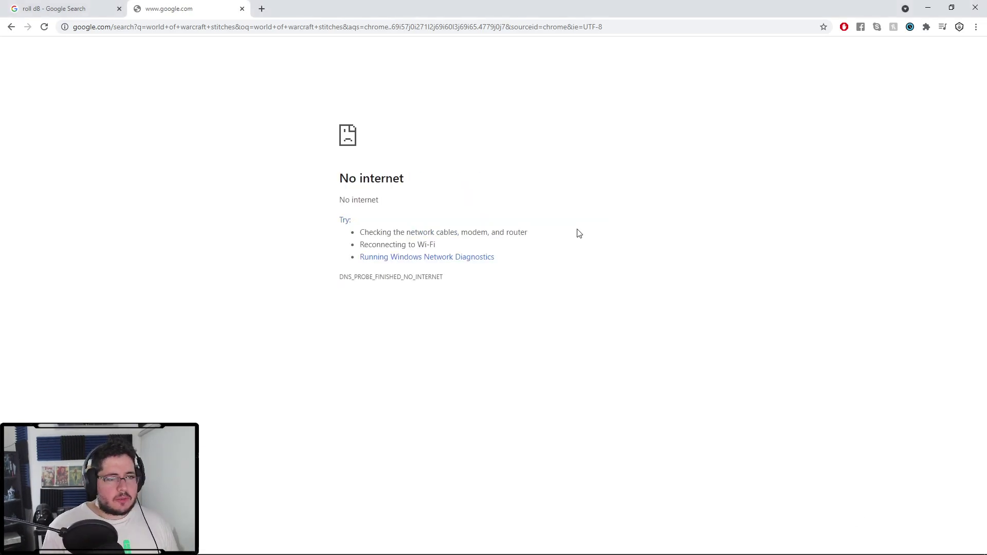
key(alt+Tab)
key(alt+Tab)
key(alt+Tab)
- Subdivide the remeshed bust three times to reach subdivision level 4
right_drag(566, 231, 630, 206)
key(ctrl+d)
key(ctrl+d)
key(ctrl+d)
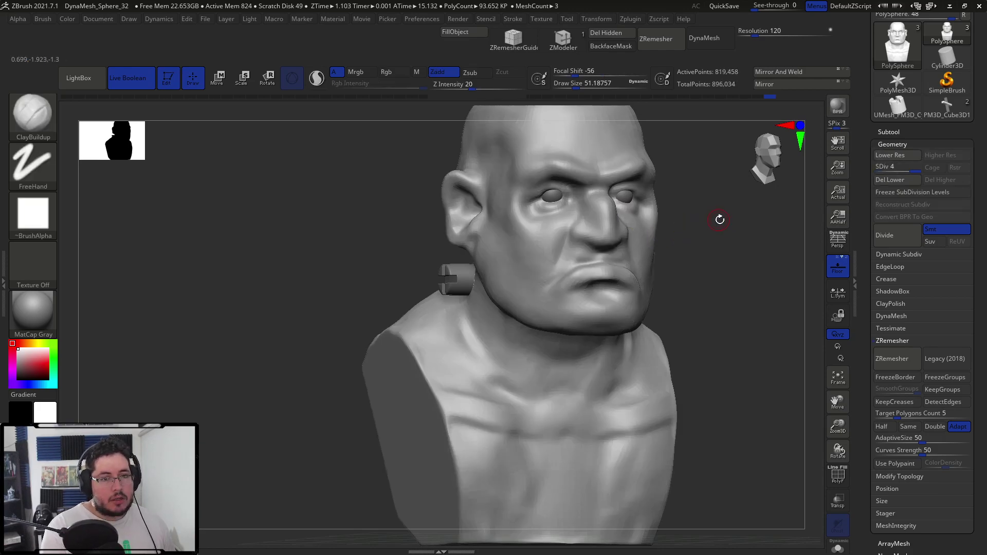
ctrl+right_drag(734, 223, 738, 246)
- Set up the ClayBuildup brush with Alpha 12 and a draw size of about 44 for detailing around the eye
key(b)
key(c)
key(b)
mouse_move(774, 171)
alt+right_down()
mouse_move(733, 256)
mouse_move(562, 231)
alt+right_up()
click(33, 213)
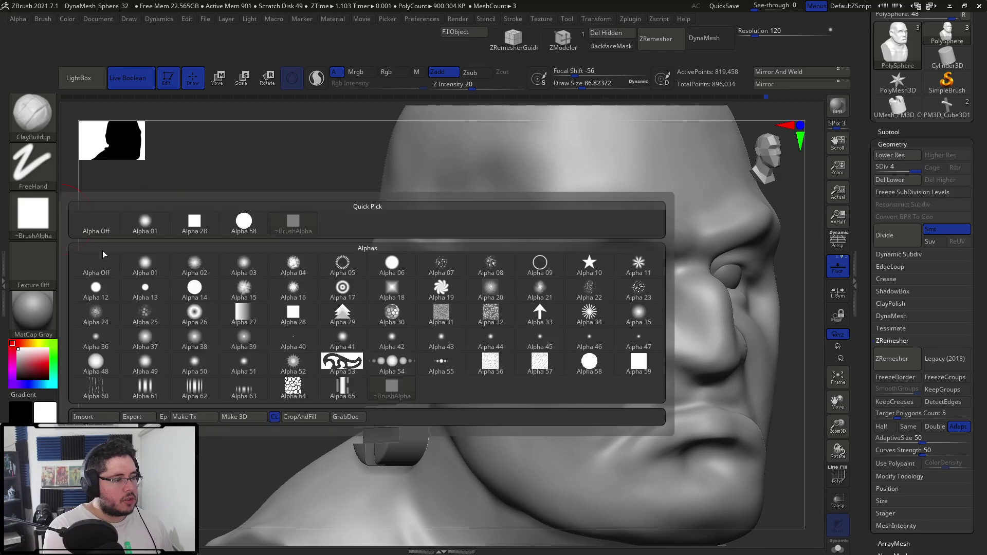
click(113, 289)
key(space)
mouse_move(605, 266)
mouse_down()
mouse_move(596, 266)
mouse_move(636, 279)
mouse_move(610, 263)
mouse_up()
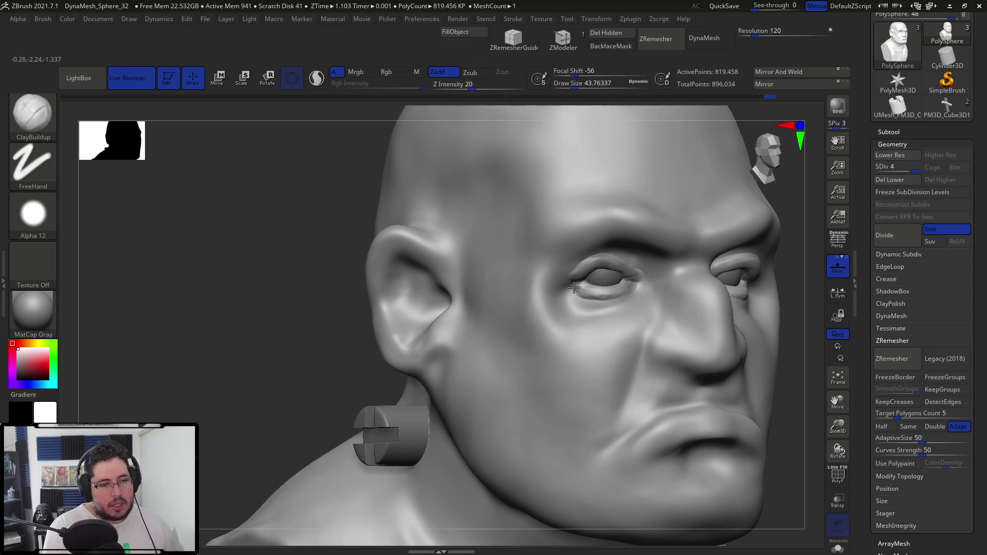
- Build up wrinkles around the eye and folds along the brows with ClayBuildup, raising the draw size to about 59
drag(579, 286, 626, 271)
key(space)
mouse_move(566, 280)
mouse_down()
mouse_move(549, 253)
mouse_move(589, 260)
mouse_up()
mouse_move(691, 251)
mouse_down()
mouse_move(678, 259)
mouse_move(680, 220)
mouse_up()
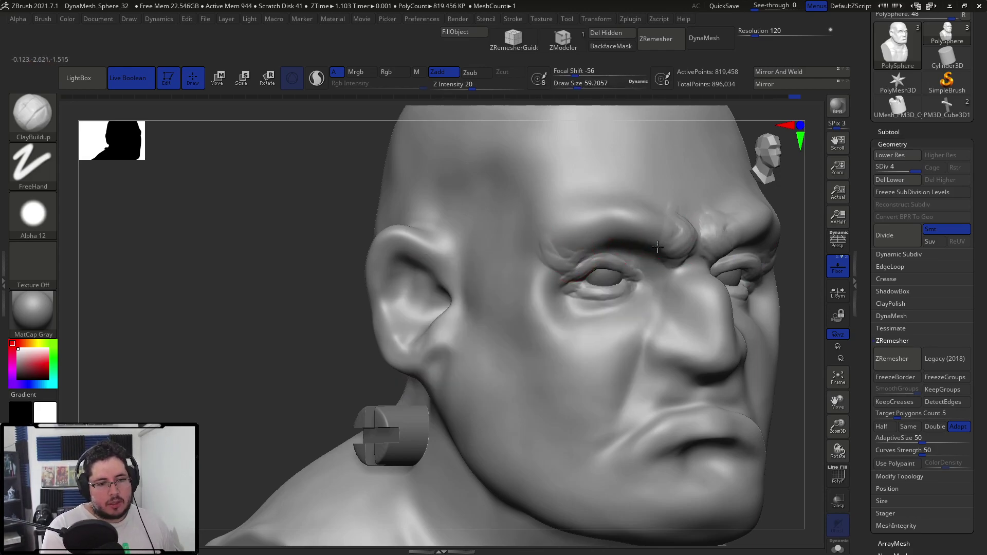
- Carve the nostril crease and the smile line down to the mouth corner with DamStandard at a draw size of about 41
key(b)
key(d)
key(s)
key(space)
mouse_move(658, 329)
mouse_down()
mouse_move(655, 370)
mouse_move(666, 339)
mouse_move(684, 333)
mouse_move(648, 340)
mouse_up()
key(space)
mouse_move(647, 355)
mouse_down()
mouse_move(667, 318)
mouse_move(643, 351)
mouse_up()
alt+drag(797, 247, 730, 170)
drag(587, 261, 532, 373)
key(alt+Tab)
key(alt+Tab)
key(alt+Tab)
key(alt+Tab)
key(Escape)
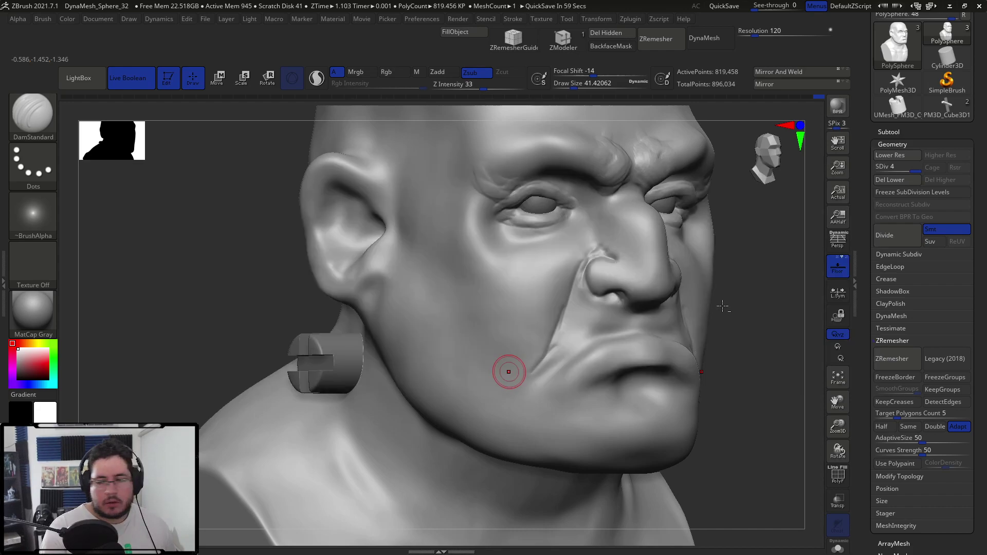
- Carve creases at the mouth corner and along the upper lip's edge with DamStandard at a draw size of about 41
mouse_move(569, 310)
mouse_down()
mouse_move(534, 377)
mouse_move(516, 388)
mouse_up()
drag(579, 344, 553, 368)
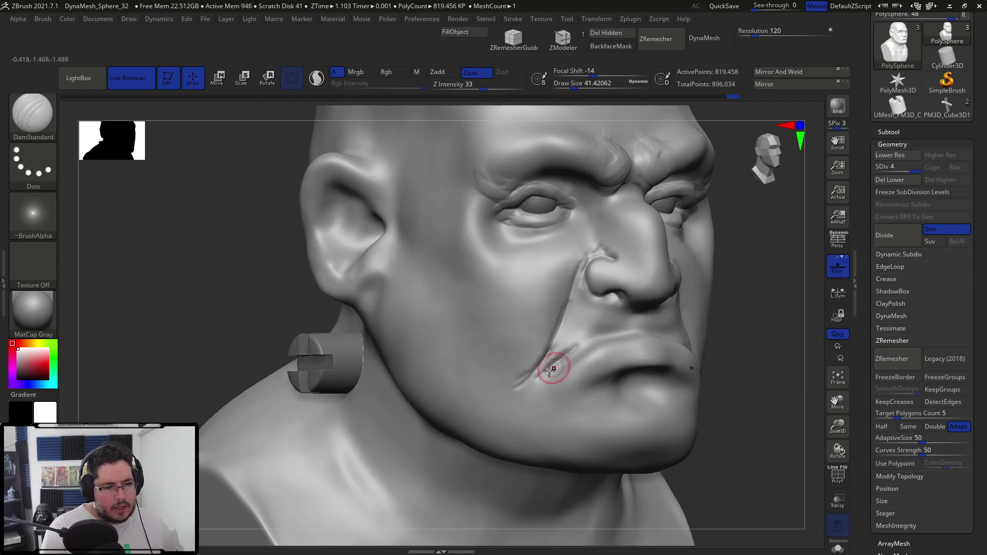
right_drag(611, 330, 591, 340)
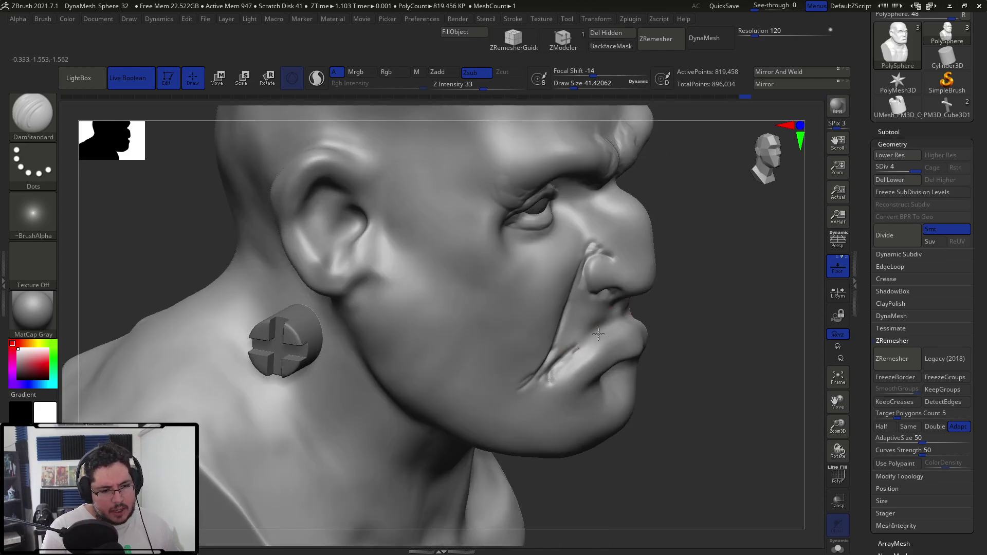
drag(568, 358, 623, 323)
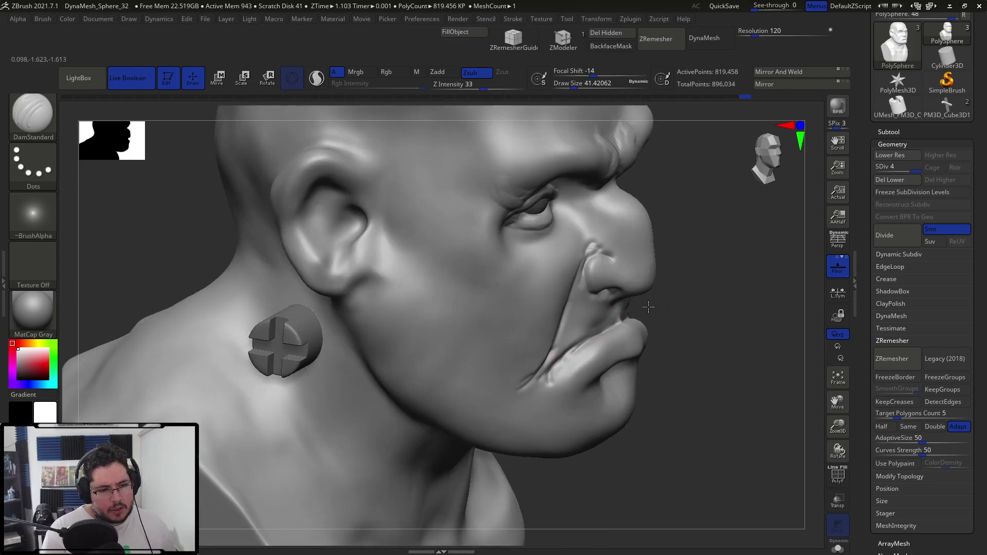
right_drag(651, 306, 616, 329)
- Build up the skin above the upper lip with ClayBuildup at draw sizes of about 62 and 37, smoothing the strokes
key(b)
key(c)
key(b)
key(space)
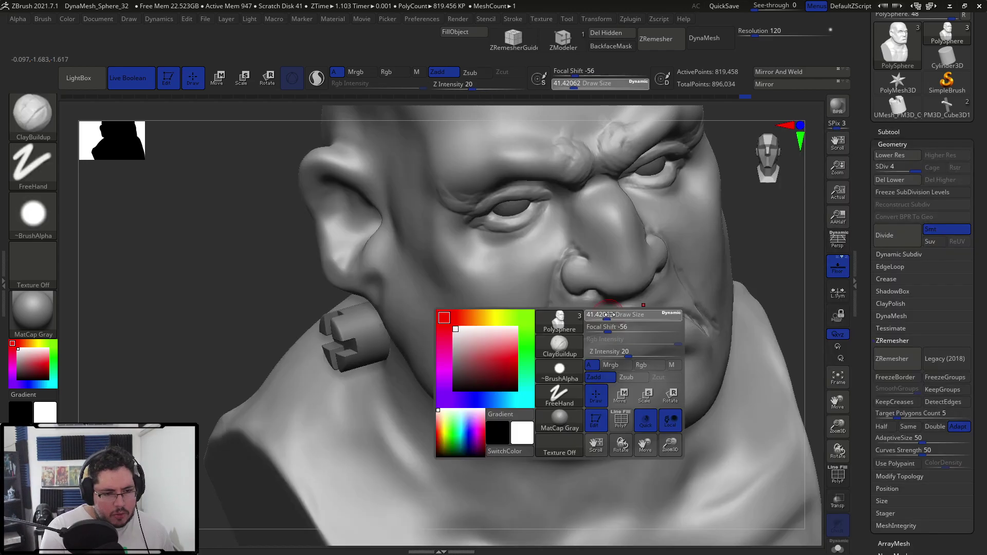
key(space)
drag(624, 306, 629, 304)
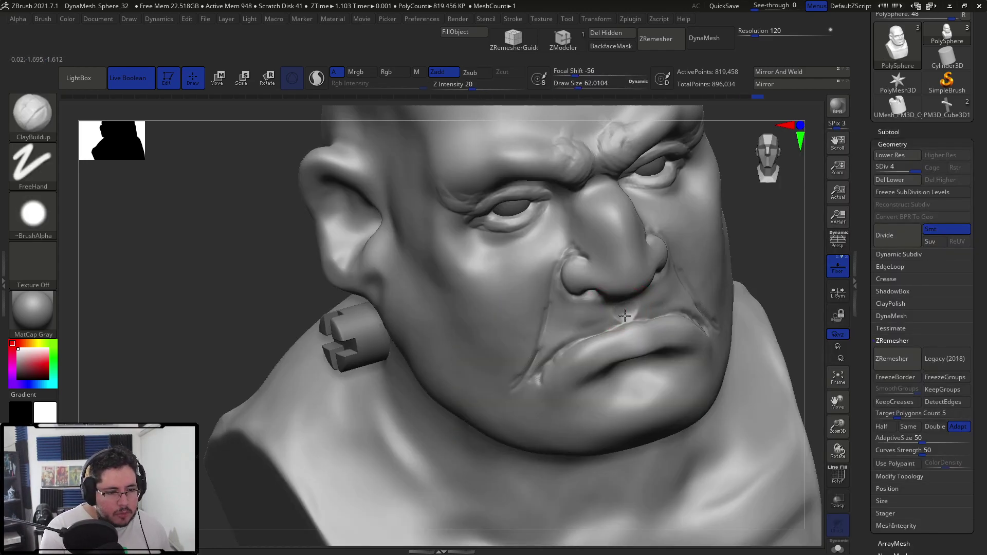
key(space)
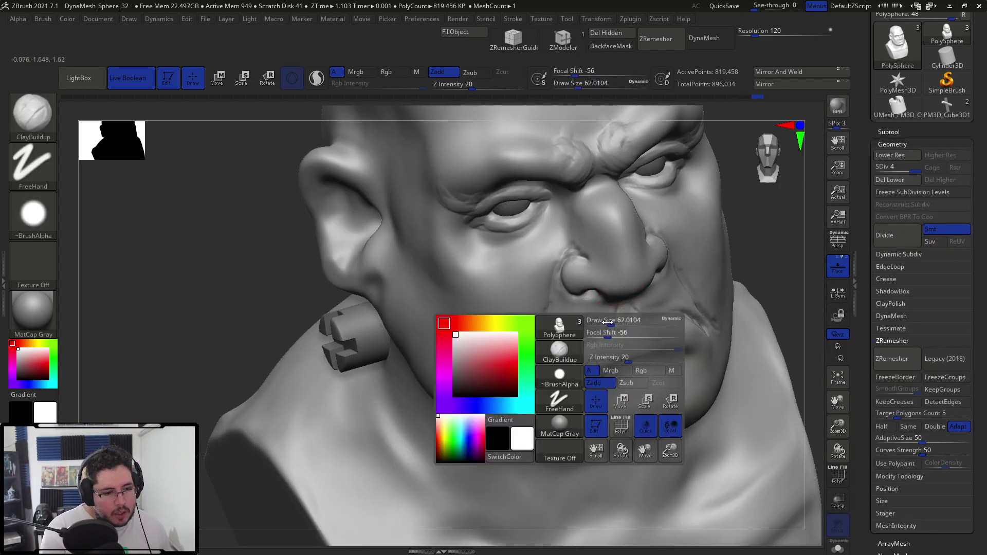
key(space)
drag(589, 327, 576, 334)
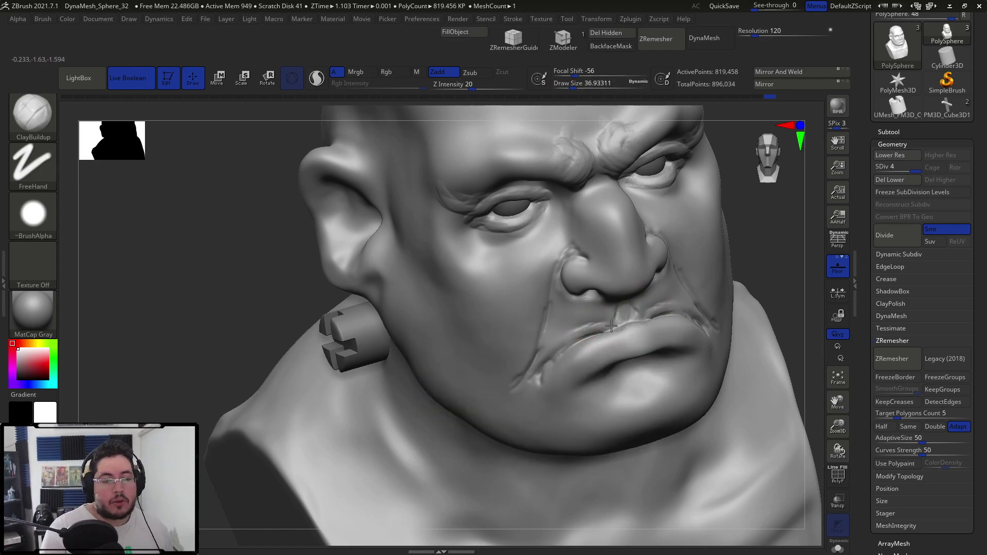
shift+drag(596, 323, 585, 328)
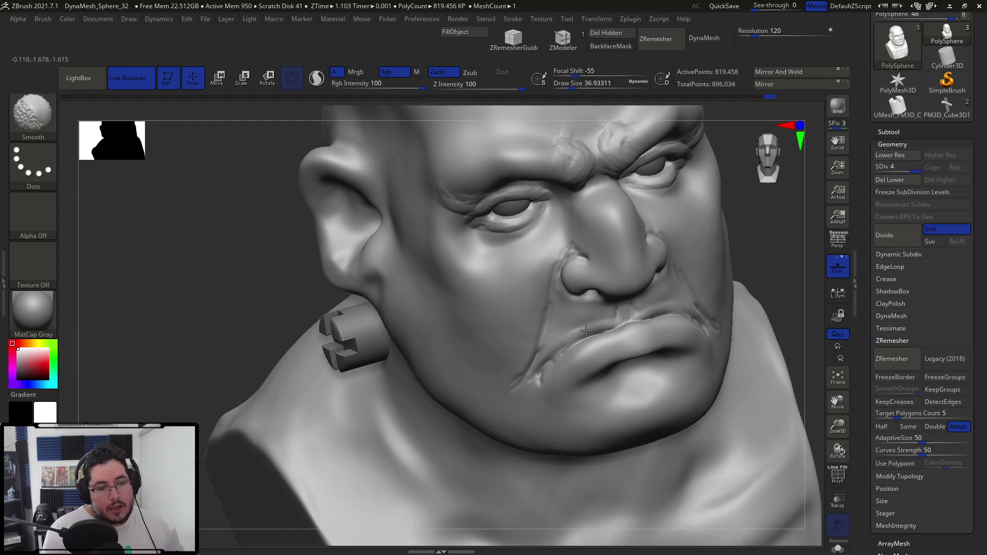
- Add flesh folds around the mouth corner with ClayBuildup at draw sizes of about 44 and 74
mouse_move(769, 231)
mouse_down()
mouse_move(718, 280)
mouse_move(701, 247)
mouse_move(616, 322)
mouse_move(595, 313)
mouse_move(566, 332)
mouse_up()
key(space)
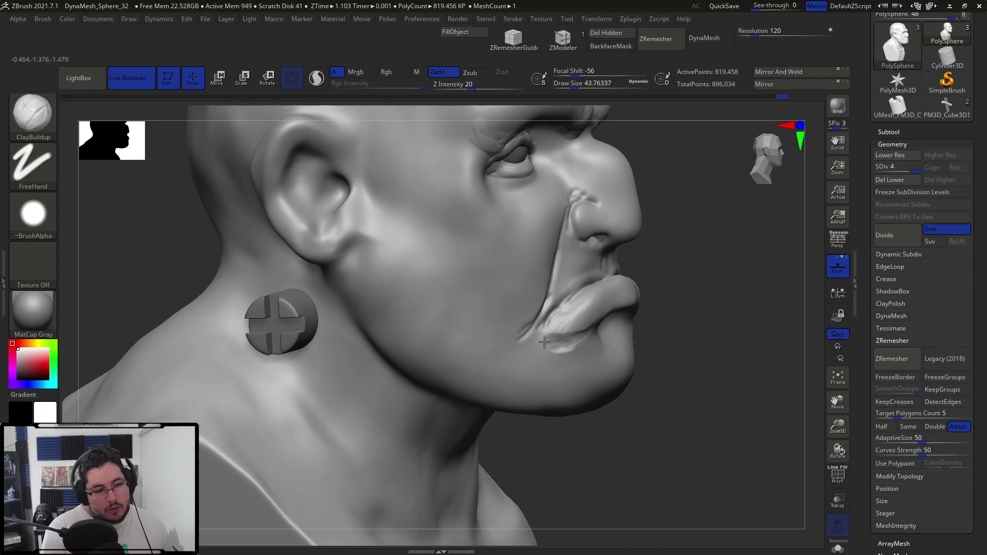
key(space)
mouse_move(542, 319)
mouse_down()
mouse_move(544, 299)
mouse_move(527, 334)
mouse_up()
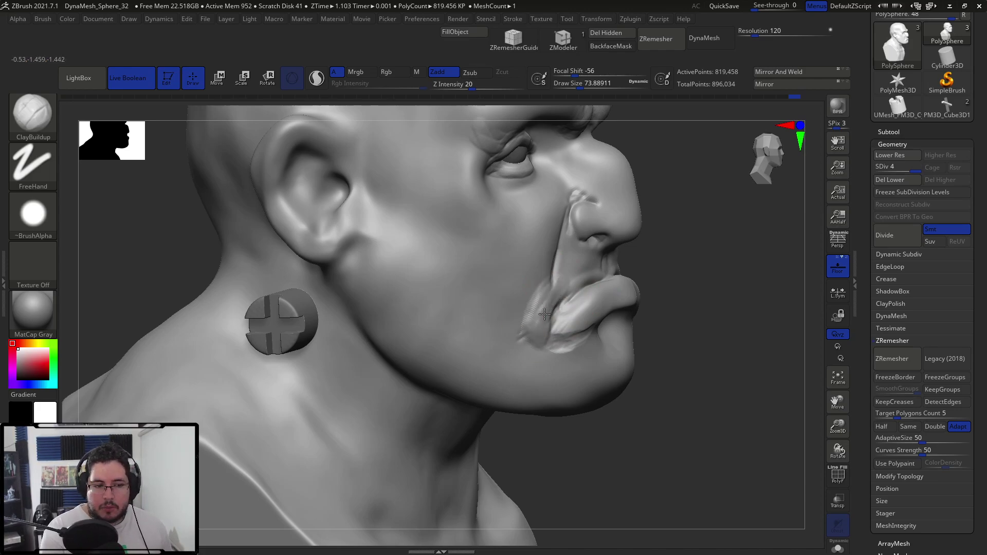
- Sharpen the smile line beside the mouth with DamStandard at a draw size of about 33
key(b)
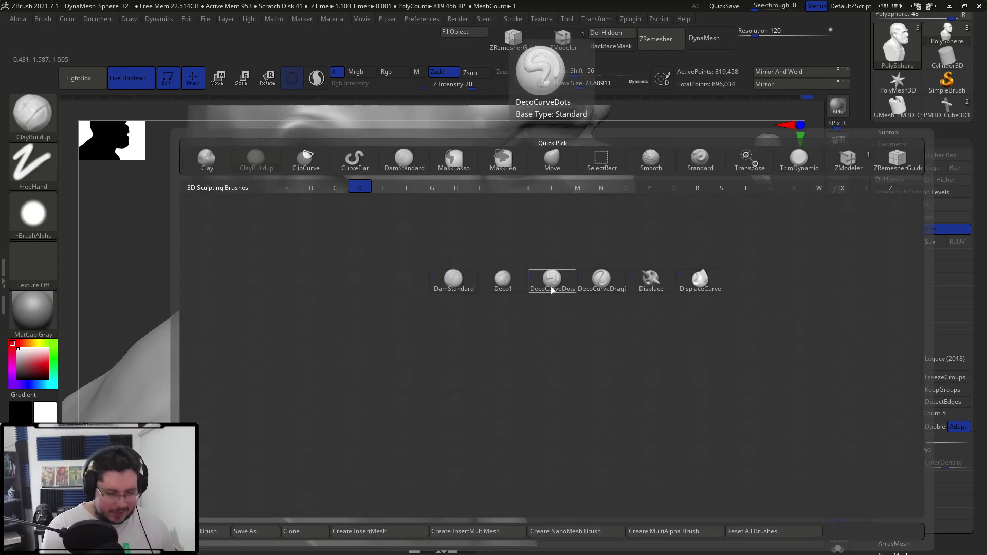
key(d)
key(s)
key(space)
drag(546, 279, 538, 279)
right_drag(616, 277, 564, 279)
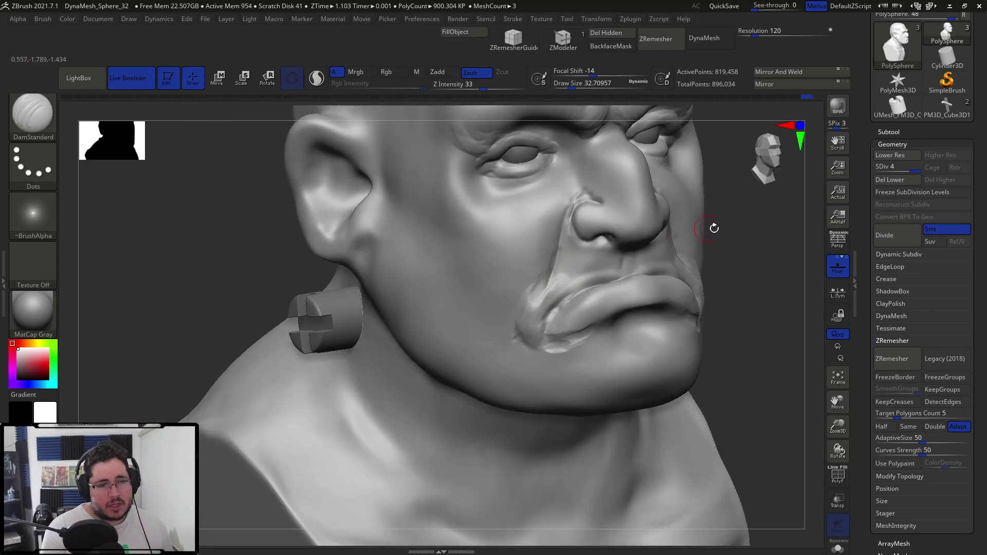
right_drag(708, 228, 718, 272)
- Set up the Move brush with a draw size of about 207 for adjusting the lower face
key(b)
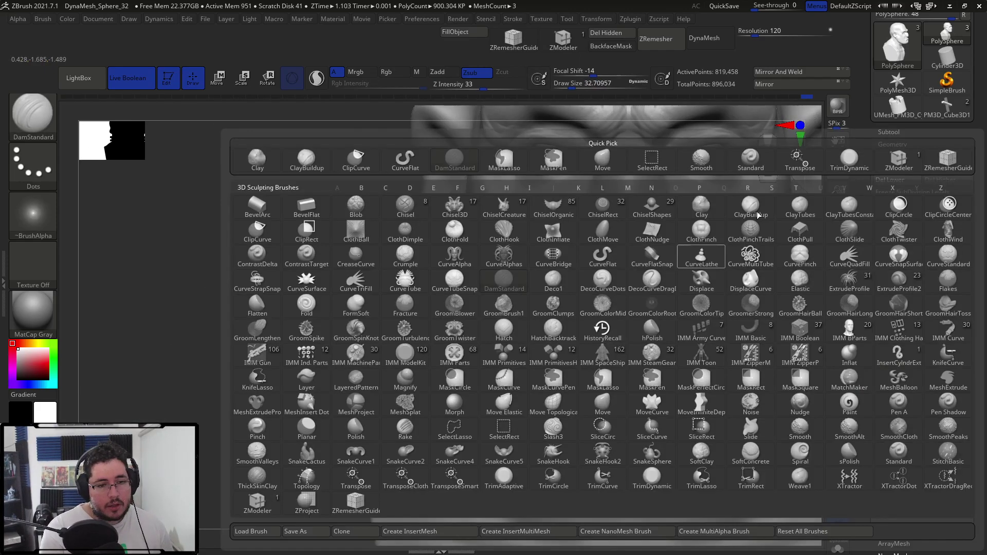
key(b)
key(m)
key(v)
key(space)
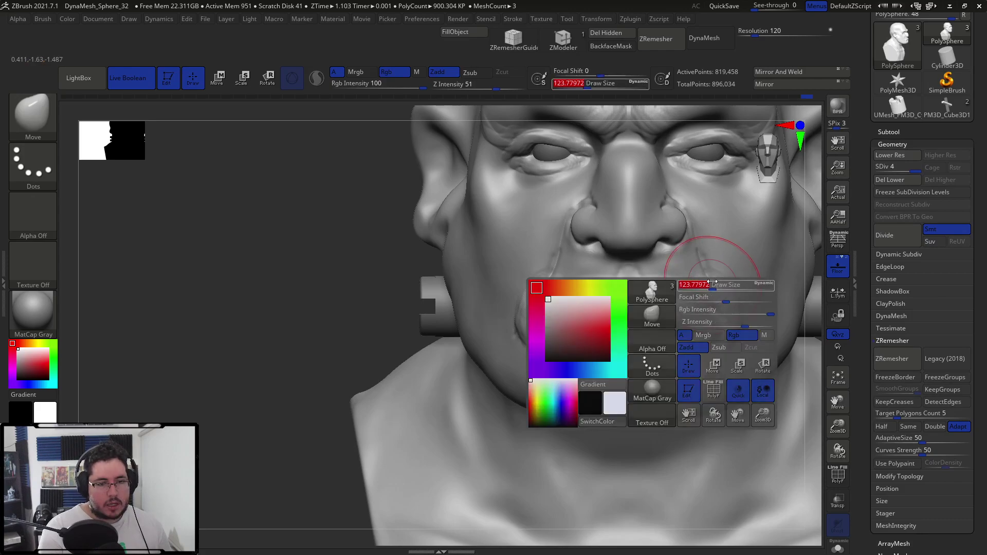
ctrl+right_drag(348, 350, 257, 311)
ctrl+right_drag(602, 299, 599, 336)
- Cut deeper creases down the smile line past the mouth corner with DamStandard at a draw size of about 39, smoothing them
key(b)
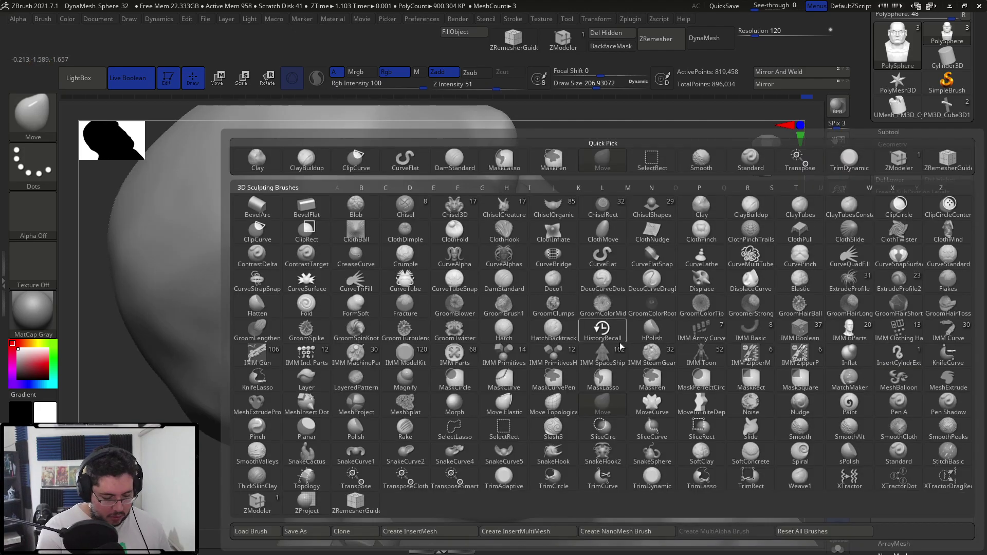
key(d)
key(s)
key(space)
drag(602, 327, 587, 327)
alt+right_drag(668, 233, 656, 210)
key(b)
key(d)
key(s)
key(space)
drag(580, 338, 548, 344)
shift+drag(567, 307, 545, 359)
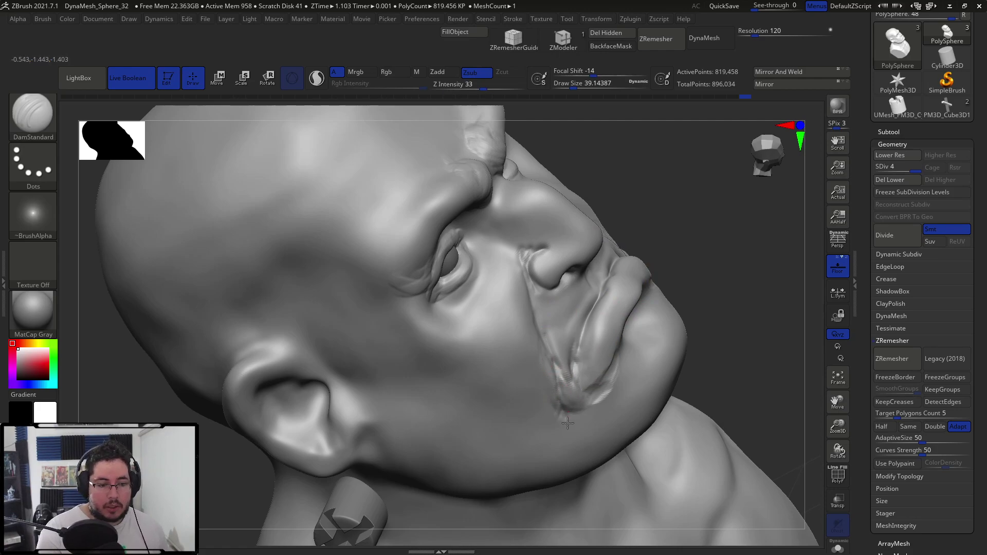
- Fill and soften the folds around the mouth corner using ClayBuildup at a draw size of about 71 and smoothing
key(b)
key(c)
key(b)
key(space)
drag(557, 359, 571, 397)
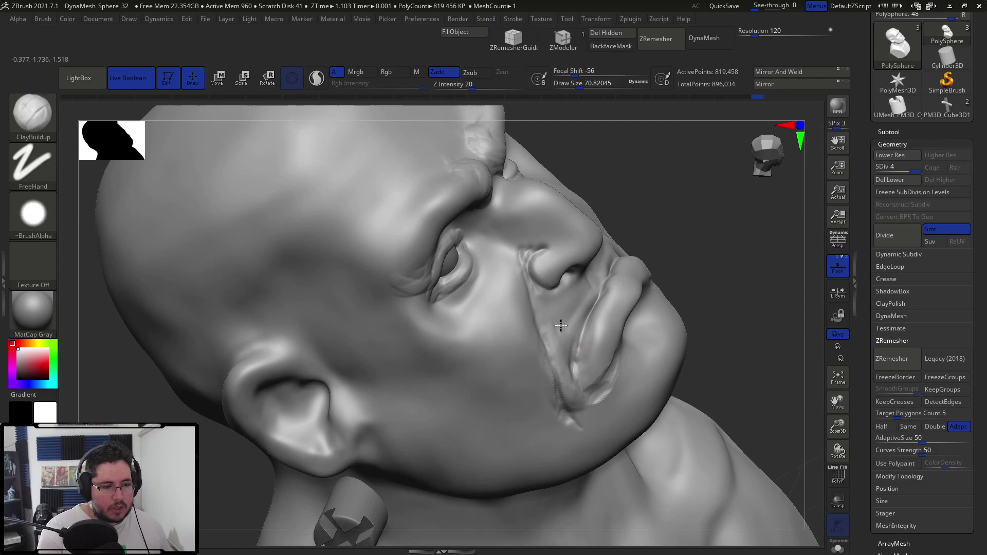
mouse_move(566, 346)
shift+mouse_down()
mouse_move(562, 313)
mouse_move(577, 386)
mouse_move(615, 377)
shift+mouse_up()
- Build up rough skin volume on the chin and below the mouth corner with ClayBuildup
drag(718, 262, 668, 268)
key(space)
mouse_move(623, 319)
mouse_down()
mouse_move(633, 319)
mouse_move(616, 351)
mouse_move(624, 388)
mouse_up()
mouse_move(620, 350)
mouse_down()
mouse_move(609, 403)
mouse_move(661, 369)
mouse_up()
drag(605, 405, 573, 426)
drag(683, 249, 698, 272)
- Sculpt wrinkles on the forehead above the brows with ClayBuildup, raising the draw size to about 83
key(space)
drag(645, 227, 633, 227)
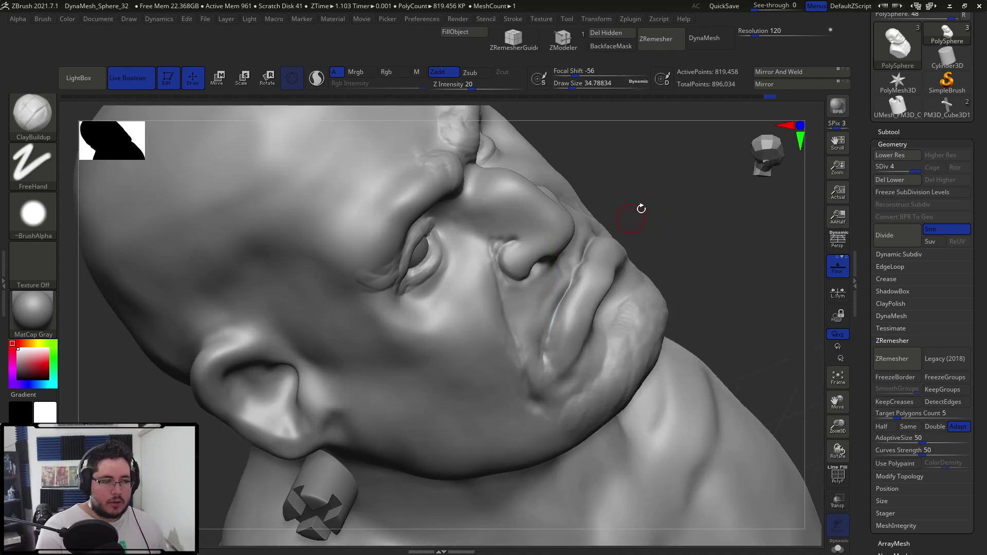
key(space)
drag(589, 173, 610, 152)
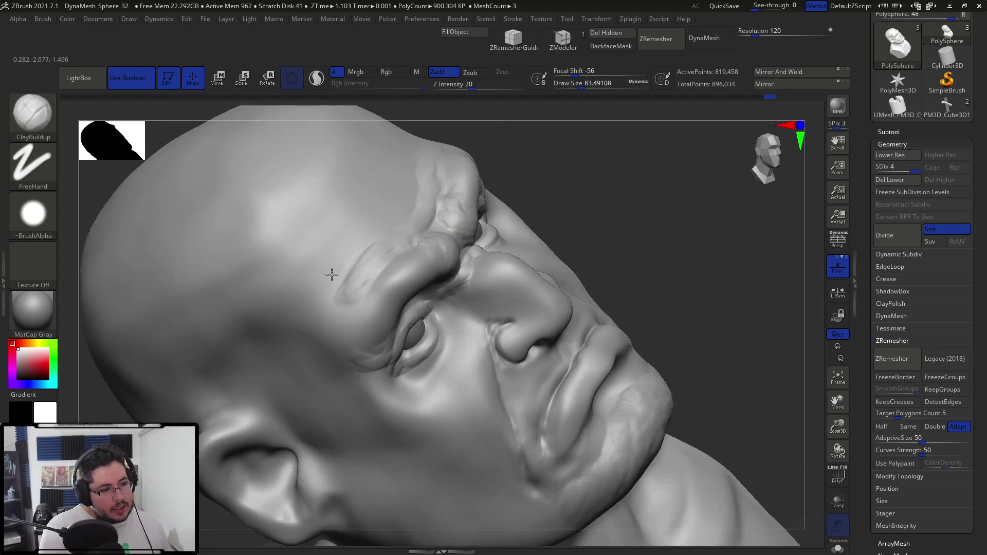
mouse_move(617, 206)
shift+mouse_down()
mouse_move(527, 165)
mouse_move(585, 240)
mouse_move(494, 247)
shift+mouse_up()
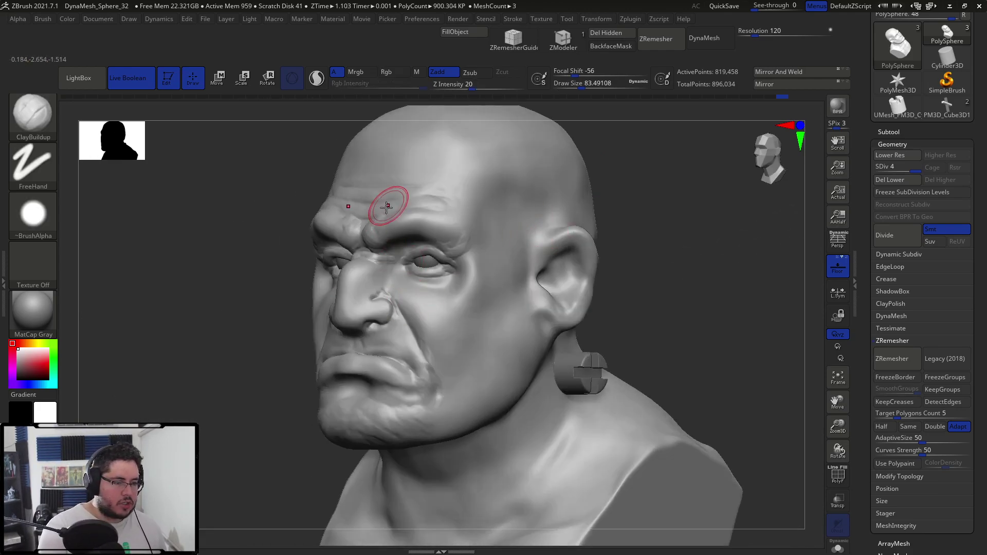
- Build up the cheekbone beside the eye at a draw size of about 140 and drop to subdivision level 3
key(space)
drag(465, 295, 494, 296)
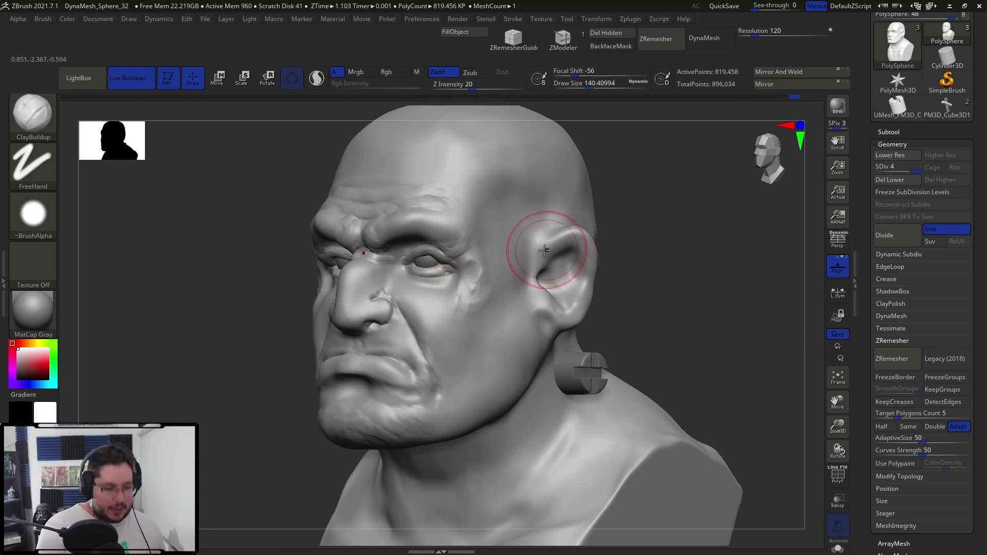
key(shift+d)
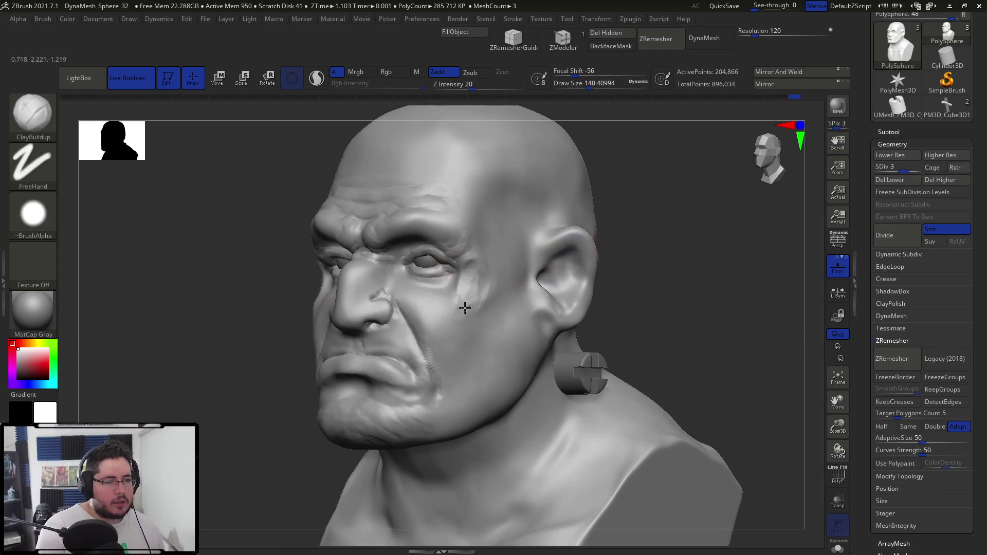
- Add skin folds under the eye and across the upper cheek with ClayBuildup
key(space)
drag(418, 296, 386, 290)
key(space)
key(space)
mouse_move(401, 283)
mouse_down()
mouse_move(386, 283)
mouse_move(398, 291)
mouse_move(395, 309)
mouse_move(418, 313)
mouse_up()
key(space)
mouse_move(609, 275)
shift+mouse_down()
mouse_move(656, 254)
mouse_move(604, 233)
mouse_move(667, 189)
shift+mouse_up()
- Adjust the cheek and under-eye area with the Move brush at a draw size of about 207
key(b)
key(m)
key(v)
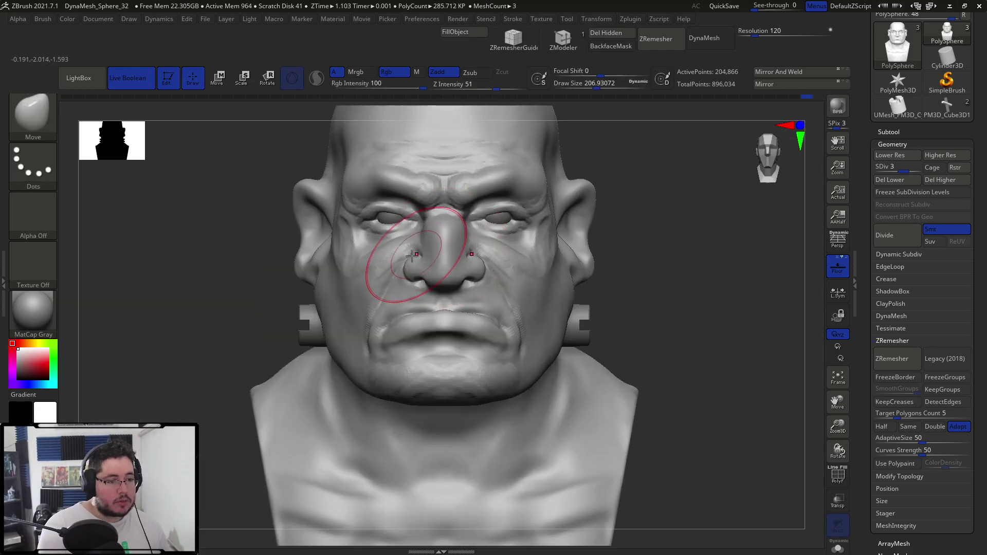
drag(388, 247, 387, 222)
mouse_move(579, 135)
mouse_down()
mouse_move(619, 131)
mouse_move(442, 226)
mouse_up()
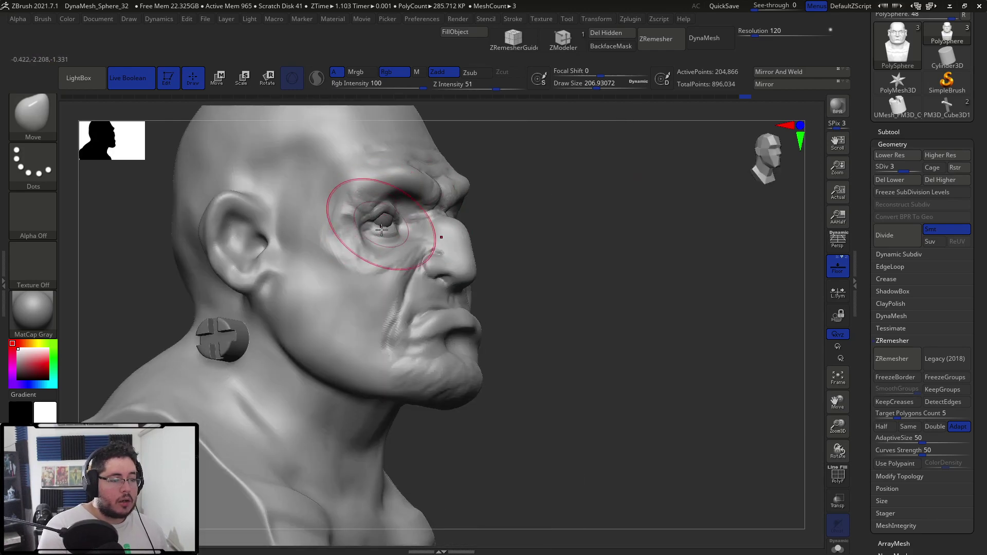
- Carve wrinkles below the eye and across the cheek with DamStandard
key(b)
key(d)
key(s)
key(space)
mouse_move(357, 282)
mouse_down()
mouse_move(289, 287)
mouse_move(326, 311)
mouse_move(309, 270)
mouse_move(360, 279)
mouse_move(363, 269)
mouse_move(362, 297)
mouse_move(363, 274)
mouse_move(386, 280)
mouse_up()
- Build up the cheek and the jaw muscle below the ear with ClayBuildup at a draw size of about 197
key(b)
key(c)
key(b)
key(space)
right_drag(463, 240, 375, 279)
mouse_move(678, 198)
right_down()
mouse_move(593, 190)
mouse_move(553, 211)
right_up()
key(space)
drag(483, 309, 506, 284)
mouse_move(495, 322)
mouse_down()
mouse_move(485, 386)
mouse_move(529, 310)
mouse_move(562, 301)
mouse_up()
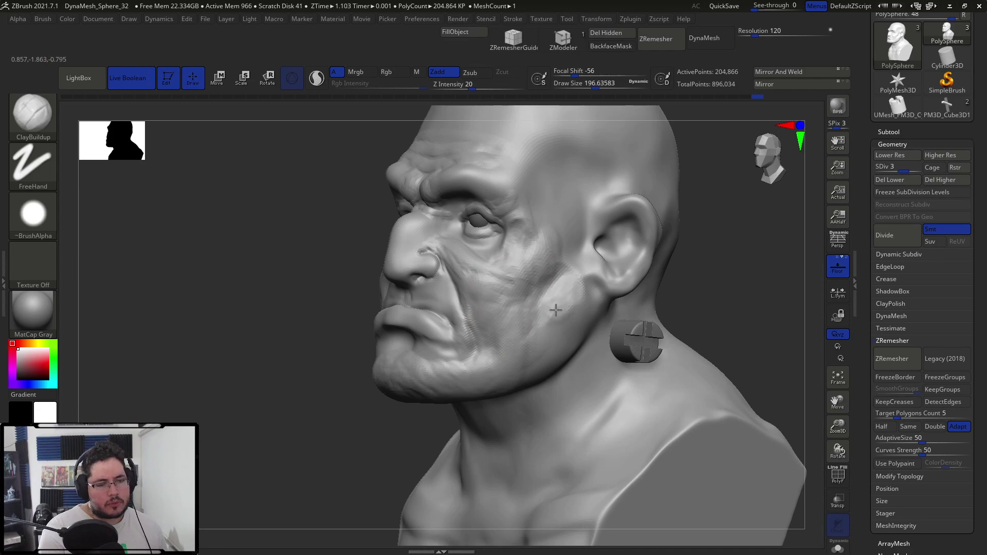
- Sculpt the temple and the side of the forehead with ClayBuildup at a draw size of about 124
alt+right_drag(563, 124, 561, 208)
key(space)
mouse_move(543, 229)
mouse_down()
mouse_move(513, 263)
mouse_move(526, 229)
mouse_up()
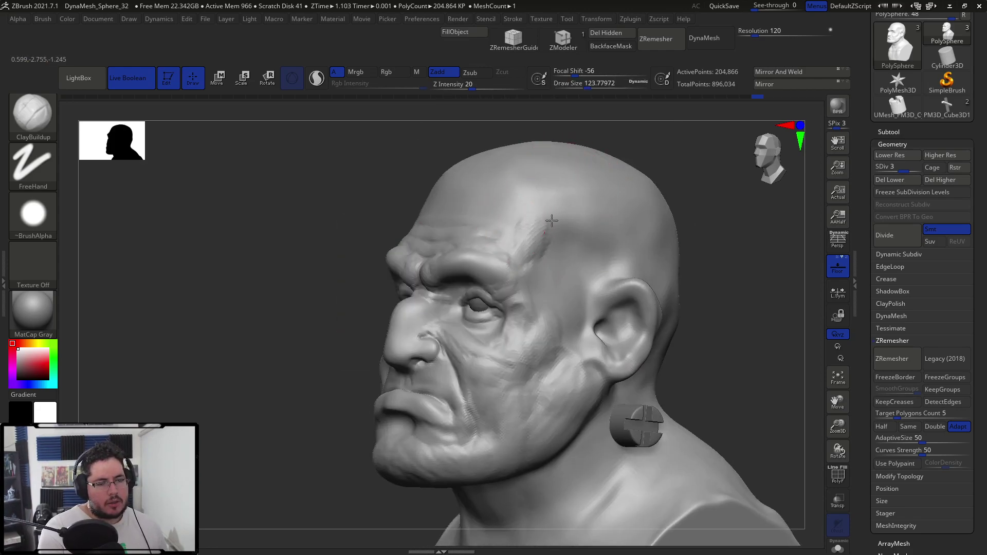
shift+drag(654, 132, 553, 213)
drag(326, 321, 339, 324)
drag(551, 206, 590, 205)
- Thicken the eye bags and the folds beneath the eyes with ClayBuildup
key(space)
drag(380, 330, 366, 327)
key(space)
mouse_move(360, 330)
mouse_down()
mouse_move(389, 325)
mouse_move(349, 330)
mouse_move(380, 331)
mouse_up()
- Cut wrinkles around the eyes and nose bridge with DamStandard at draw sizes of about 54 and 41
key(b)
key(d)
key(s)
key(space)
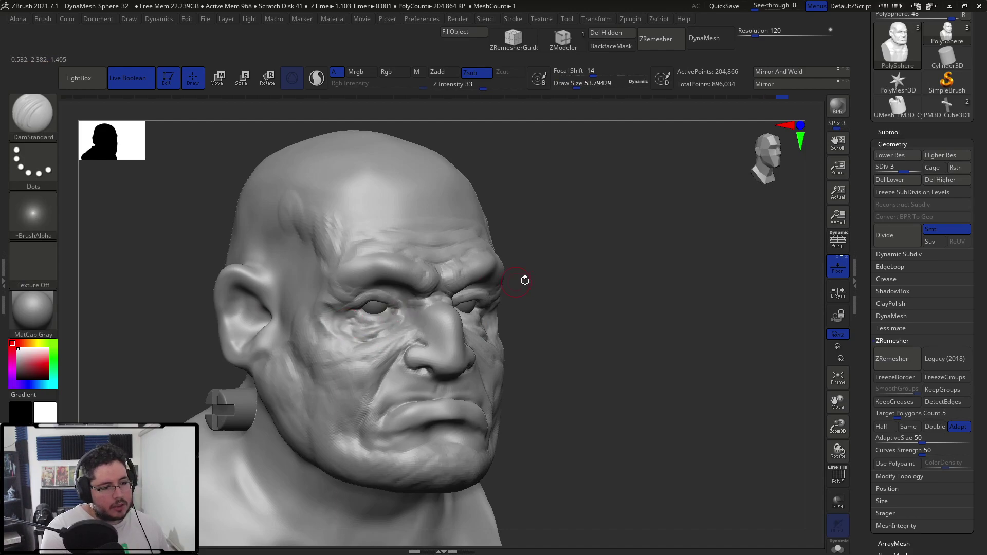
drag(520, 281, 459, 288)
drag(606, 239, 519, 222)
key(space)
drag(464, 310, 459, 310)
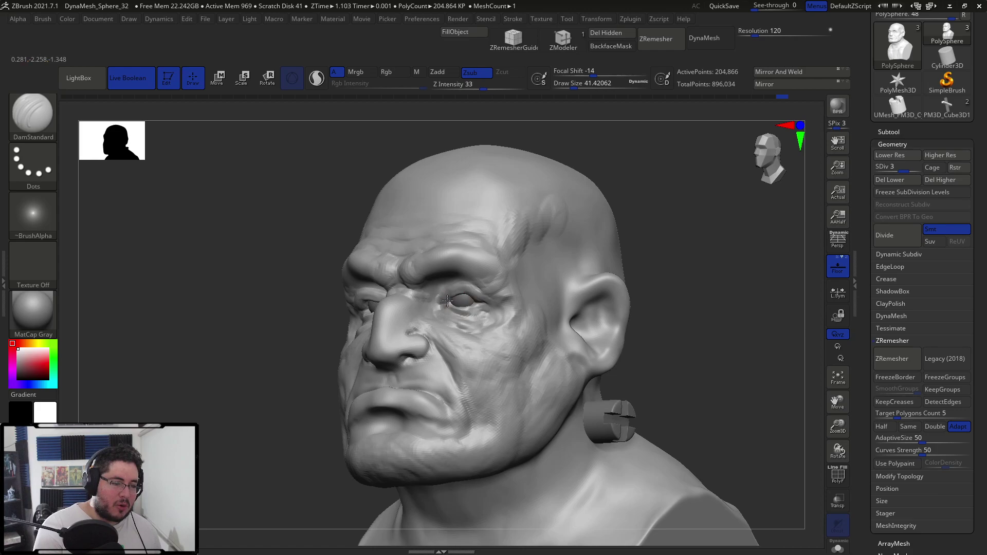
- Reshape the skull and face proportions with the Move brush, using a draw size of about 172
drag(617, 207, 692, 207)
key(b)
key(m)
key(v)
mouse_move(531, 184)
mouse_down()
mouse_move(563, 156)
mouse_move(532, 138)
mouse_up()
drag(329, 297, 333, 302)
mouse_move(460, 188)
mouse_down()
mouse_move(486, 194)
mouse_move(476, 218)
mouse_move(585, 185)
mouse_move(408, 216)
mouse_up()
key(space)
drag(463, 267, 473, 265)
drag(627, 226, 462, 257)
mouse_move(257, 334)
mouse_down()
mouse_move(350, 313)
mouse_move(362, 295)
mouse_up()
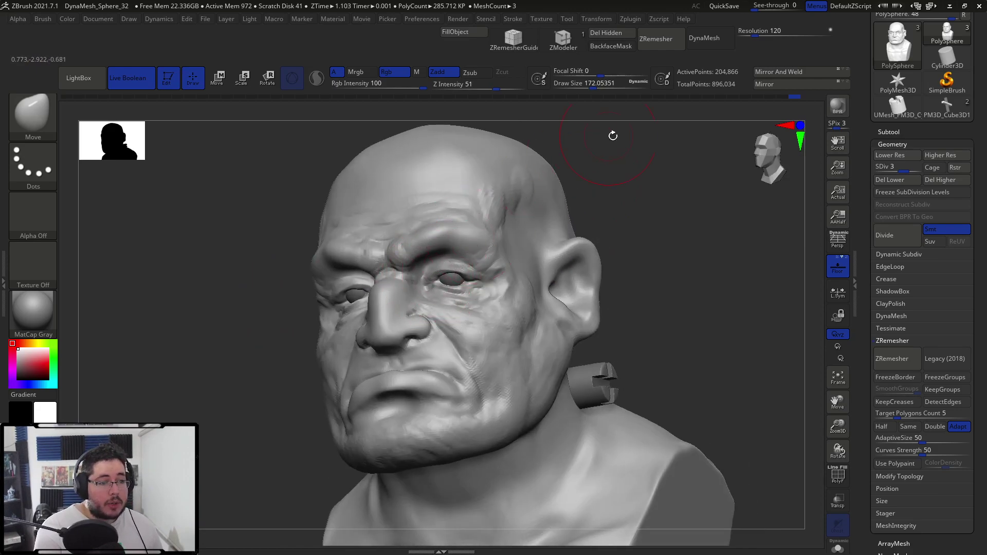
drag(609, 135, 427, 288)
shift+drag(282, 341, 437, 235)
- Add volume over the outer brow with ClayBuildup at a draw size of about 56
drag(542, 203, 624, 197)
key(b)
key(c)
key(b)
key(space)
drag(424, 271, 400, 270)
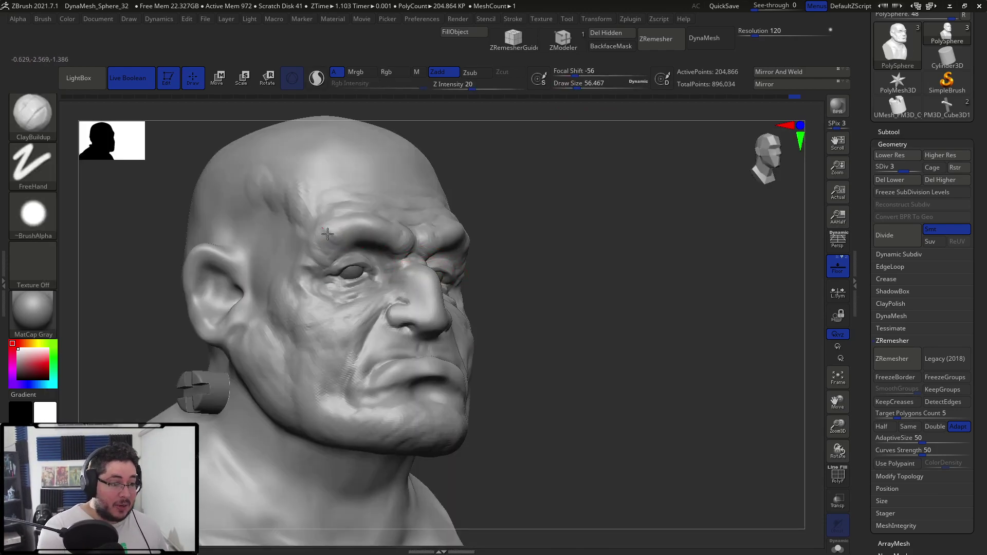
- Carve creases above the outer end of the brow with DamStandard at a draw size of about 56
key(b)
key(d)
key(s)
key(b)
key(d)
key(s)
drag(337, 240, 319, 224)
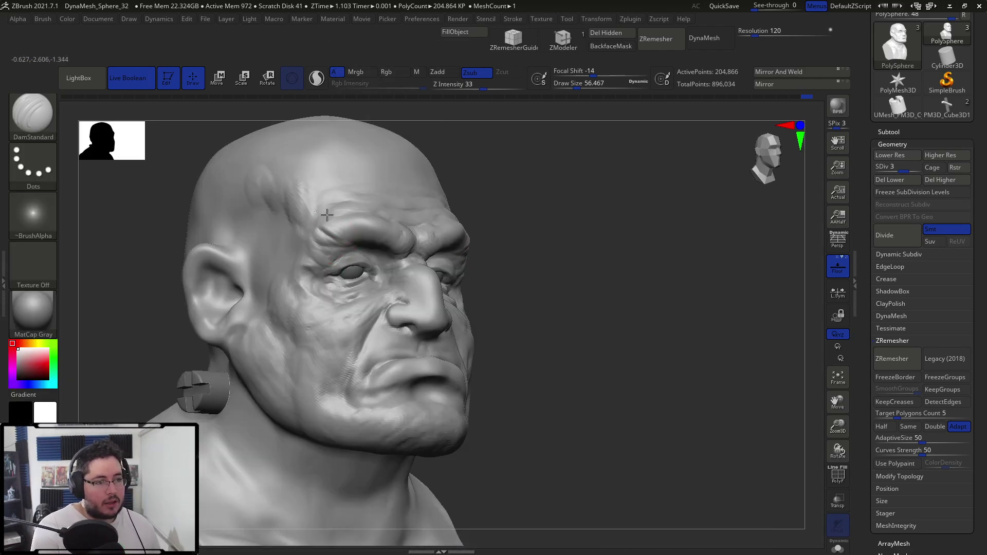
- Cut fine wrinkles at the outer corner of the eye with DamStandard at a draw size of about 27
key(space)
drag(329, 283, 322, 283)
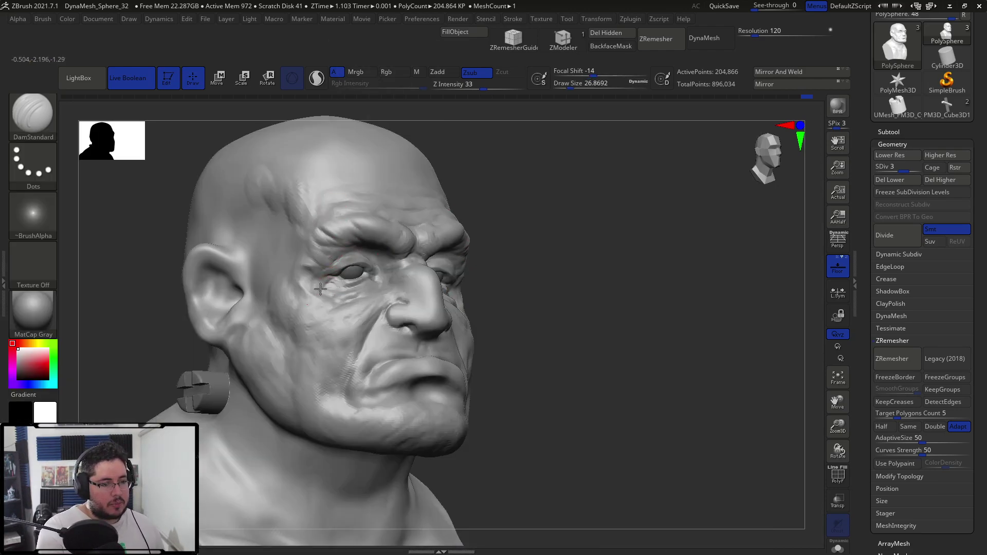
shift+drag(606, 247, 491, 252)
drag(575, 205, 452, 211)
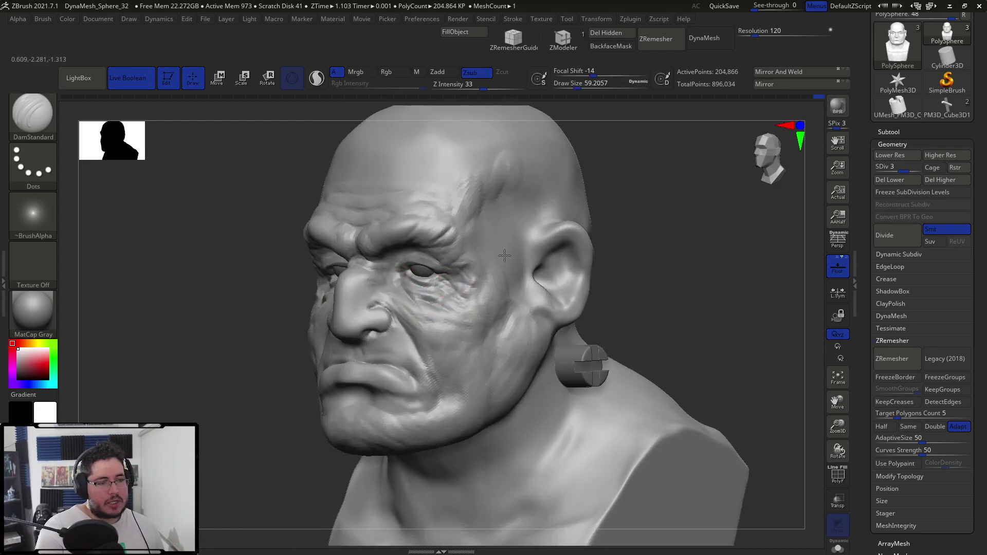
- Carve a jagged DamStandard scar seam across the forehead and around the head's side, with a short branch running down to the left brow
drag(625, 189, 601, 187)
alt+drag(423, 152, 484, 201)
drag(522, 175, 565, 194)
key(space)
mouse_move(320, 227)
mouse_down()
mouse_move(260, 216)
mouse_move(423, 234)
mouse_up()
drag(529, 193, 419, 205)
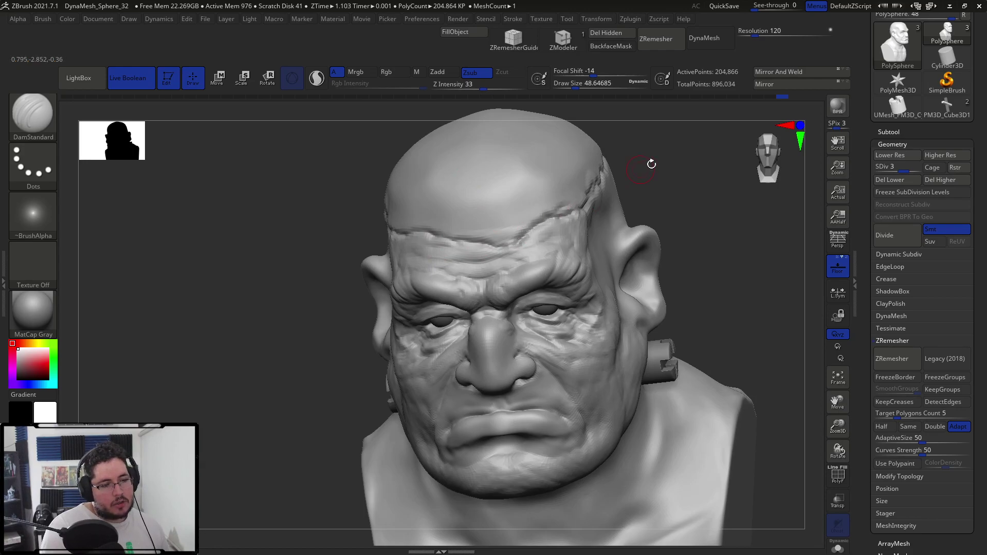
shift+drag(646, 168, 672, 173)
drag(479, 225, 537, 221)
drag(632, 211, 555, 214)
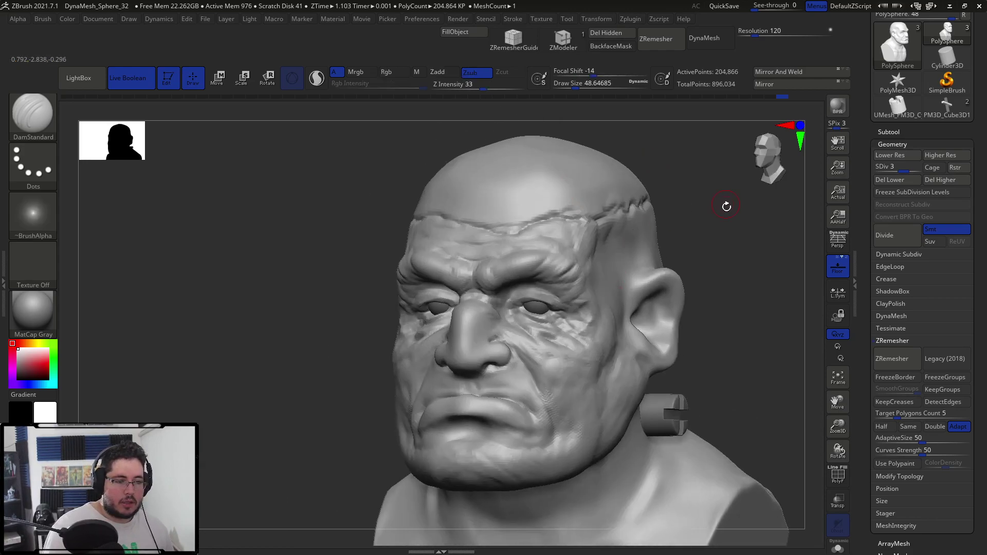
drag(725, 203, 650, 226)
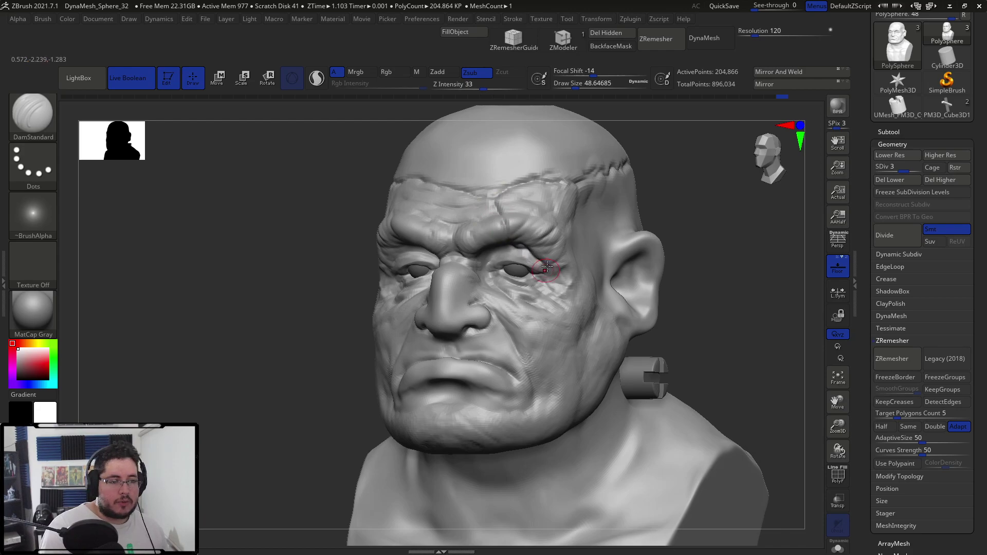
- Carve a jagged scar from the outer corner of the character's left eye to the base of the ear at draw size about 46
drag(678, 221, 572, 242)
key(space)
mouse_move(573, 283)
mouse_down()
mouse_move(584, 291)
mouse_move(570, 283)
mouse_up()
drag(587, 293, 615, 305)
key(space)
right_drag(632, 303, 583, 297)
drag(573, 285, 607, 309)
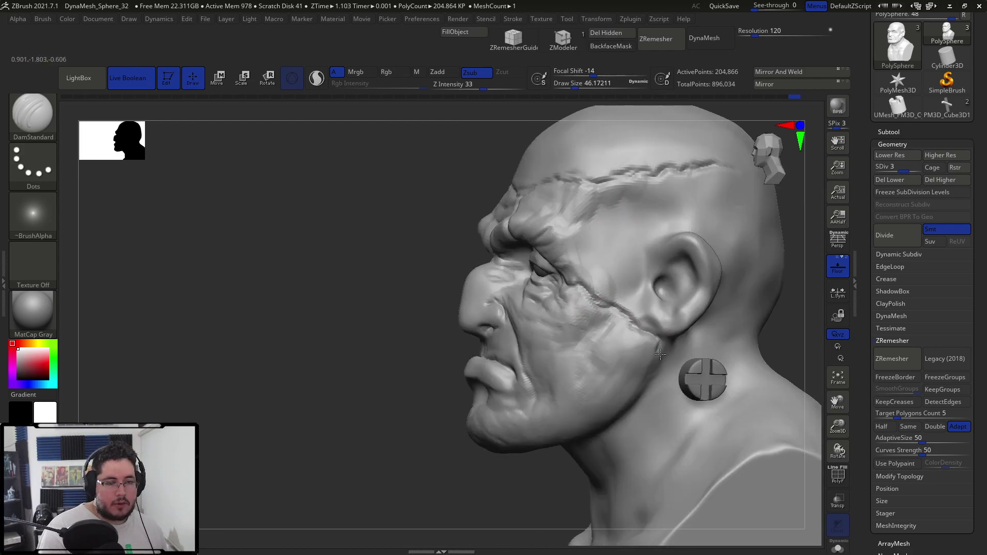
- Continue the scar behind the left ear and up to the head seam at draw size about 59
drag(789, 295, 735, 303)
key(space)
mouse_move(701, 333)
mouse_down()
mouse_move(741, 284)
mouse_move(736, 174)
mouse_up()
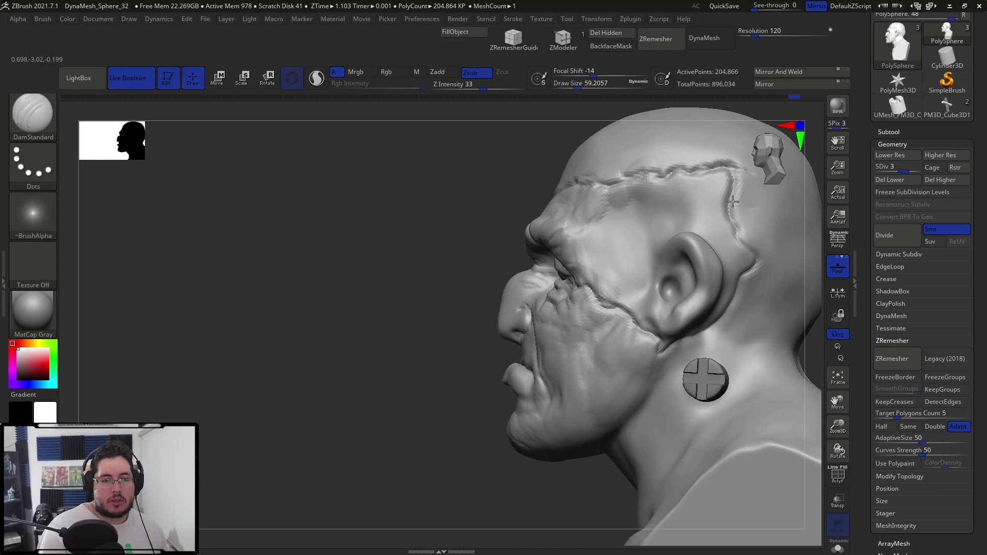
- Extend the jagged scalp seam around the back of the head
drag(467, 334, 546, 314)
mouse_move(764, 234)
alt+mouse_down()
mouse_move(756, 200)
mouse_move(638, 200)
mouse_move(608, 302)
mouse_move(684, 254)
alt+mouse_up()
mouse_move(762, 161)
mouse_down()
mouse_move(560, 238)
mouse_move(610, 299)
mouse_move(616, 273)
mouse_up()
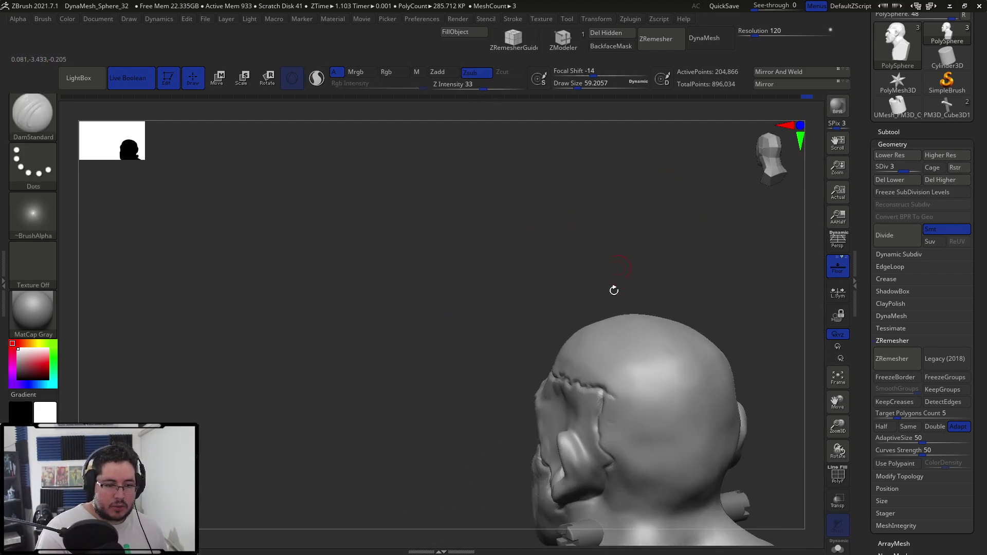
mouse_move(604, 396)
mouse_down()
mouse_move(678, 404)
mouse_move(712, 393)
mouse_up()
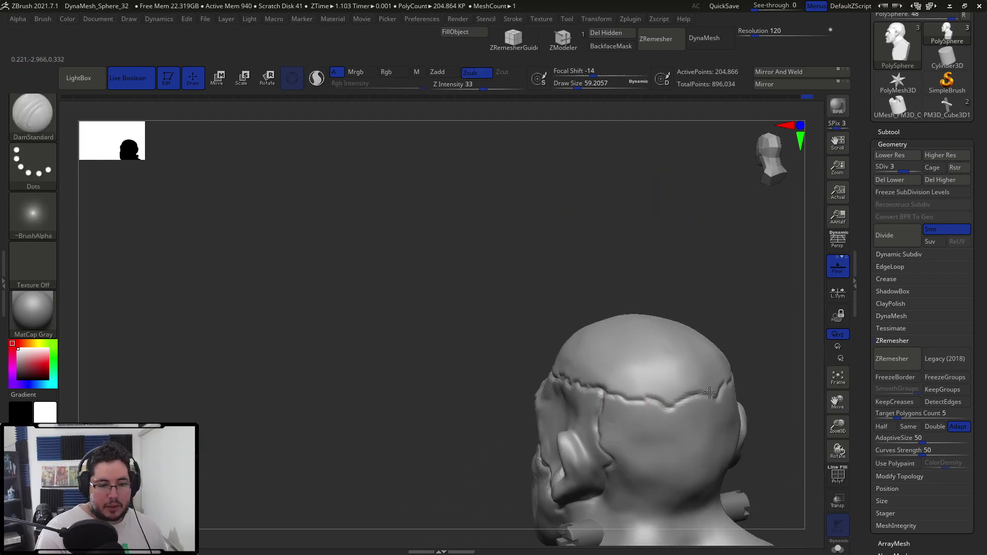
mouse_move(551, 315)
mouse_down()
mouse_move(642, 308)
mouse_move(648, 185)
mouse_move(685, 185)
mouse_move(689, 222)
mouse_move(707, 202)
mouse_move(609, 249)
mouse_up()
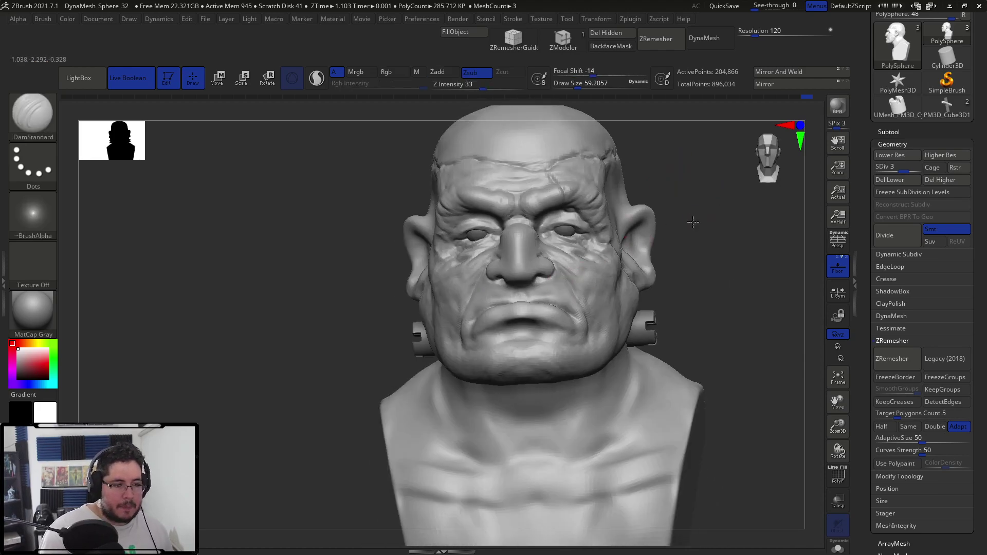
- Carve a scar down the right temple past the eye and across the cheek to the chin at draw size about 41
drag(696, 221, 702, 203)
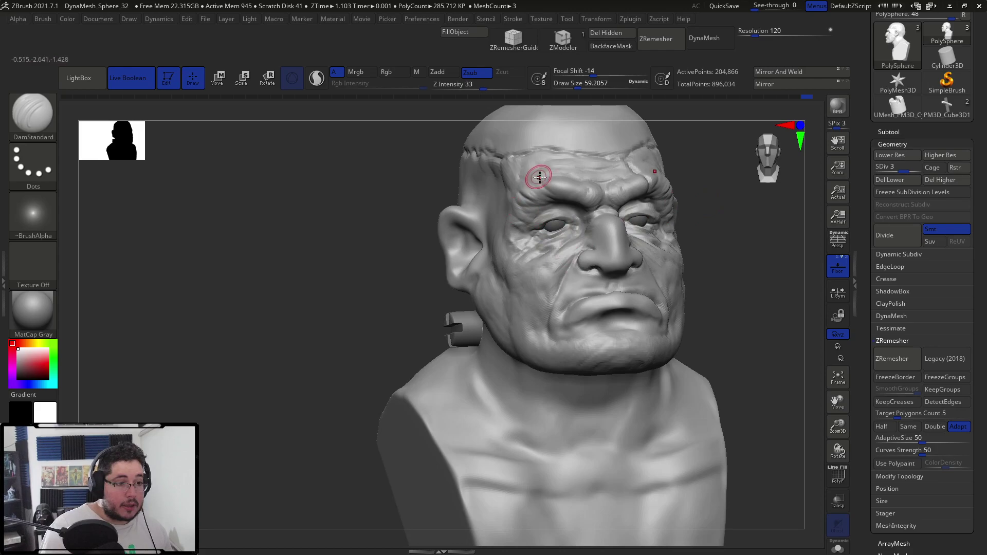
mouse_move(667, 144)
mouse_down()
mouse_move(560, 162)
mouse_move(584, 155)
mouse_up()
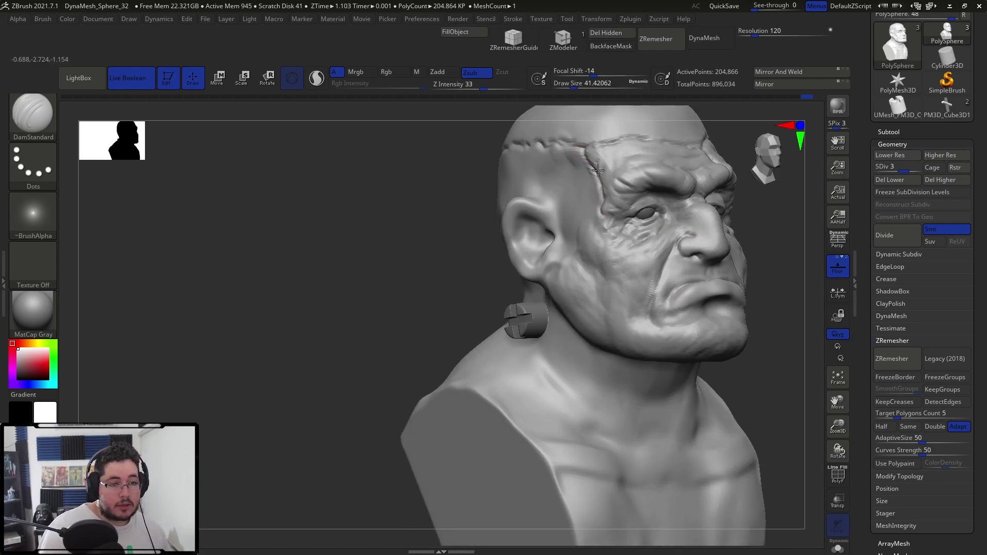
shift+right_drag(644, 262, 628, 266)
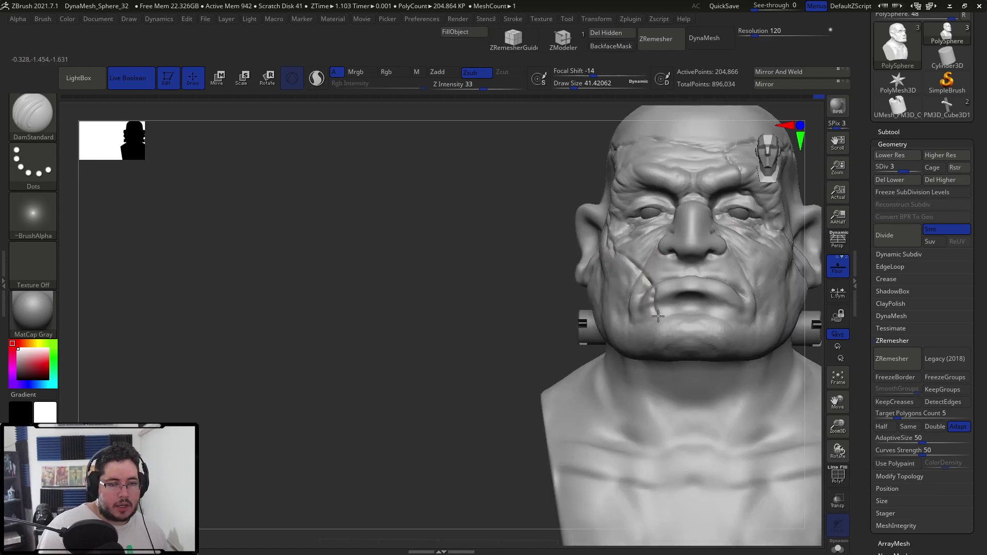
- Carve a jagged scar along the right side of the neck, under the chin and diagonally down to the upper chest
drag(547, 331, 648, 353)
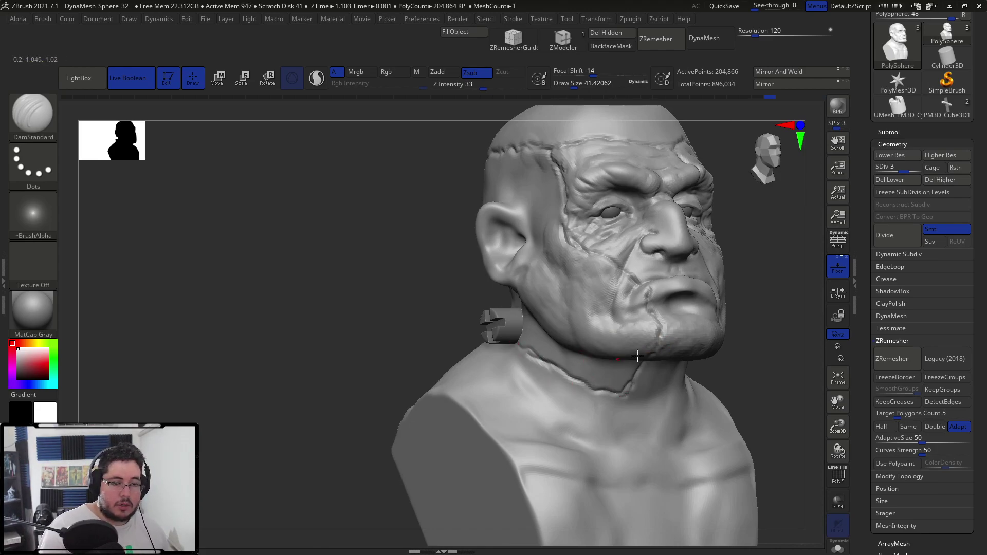
shift+right_drag(626, 359, 681, 342)
drag(598, 405, 637, 434)
shift+drag(739, 337, 736, 371)
drag(588, 392, 637, 432)
drag(735, 344, 683, 324)
drag(627, 444, 661, 441)
drag(767, 285, 784, 284)
- Push the brows and facial masses out of symmetry with the Move brush at draw size about 408
key(b)
key(m)
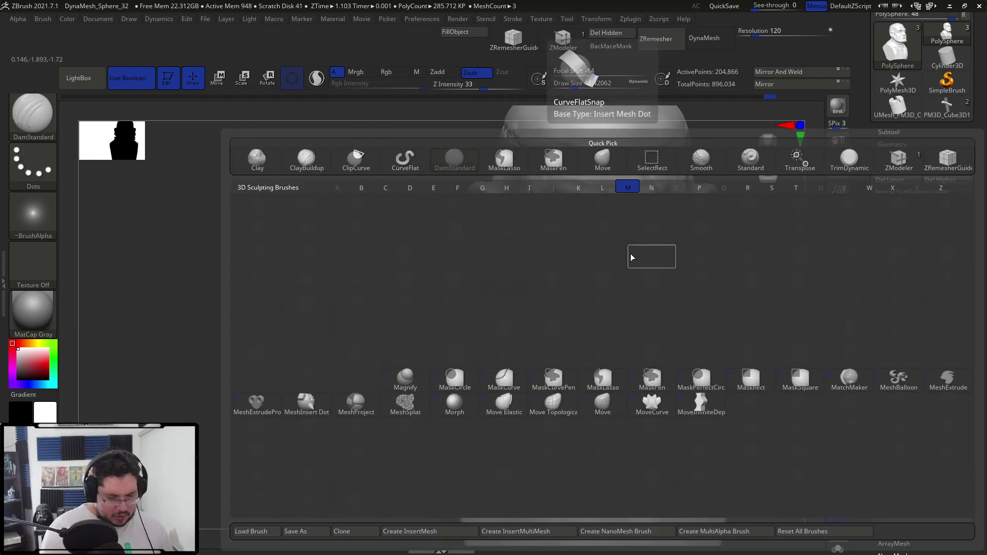
key(v)
key(space)
drag(628, 262, 643, 261)
drag(738, 267, 729, 229)
key(b)
key(space)
drag(642, 284, 657, 284)
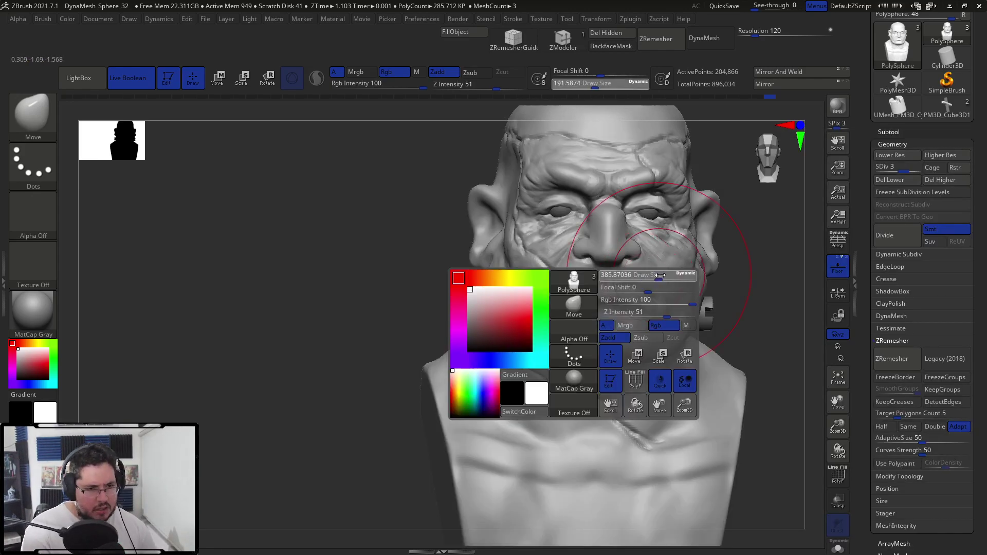
drag(553, 299, 546, 285)
mouse_move(745, 183)
mouse_down()
mouse_move(697, 198)
mouse_move(704, 131)
mouse_up()
alt+drag(697, 290, 720, 139)
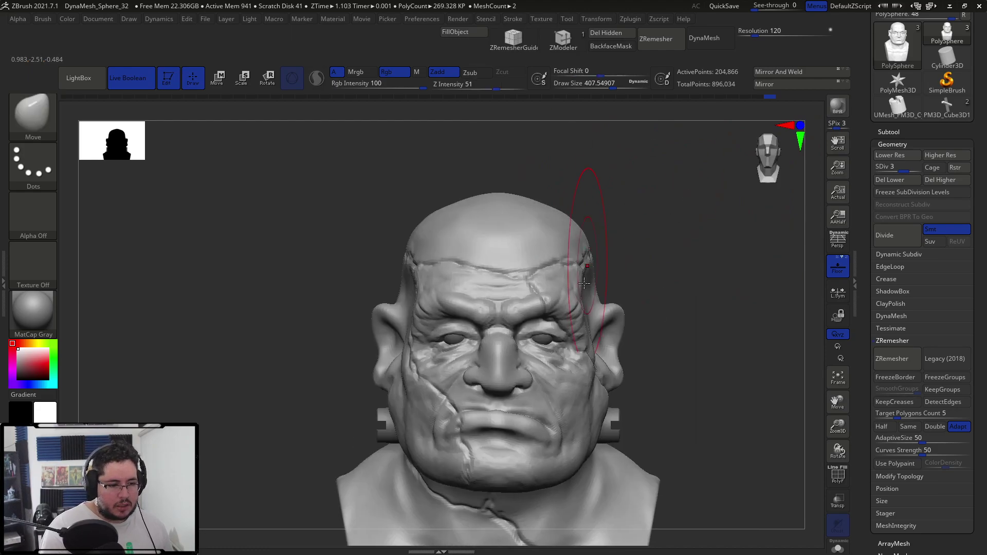
drag(544, 297, 540, 309)
mouse_move(478, 301)
mouse_down()
mouse_move(474, 281)
mouse_move(461, 306)
mouse_up()
mouse_move(542, 325)
mouse_down()
mouse_move(501, 307)
mouse_move(510, 323)
mouse_up()
- Nudge the eye area, cheek and mouth corner into a more uneven shape with the Move brush at draw size about 286
key(space)
drag(653, 239, 550, 242)
drag(565, 343, 562, 333)
mouse_move(452, 356)
mouse_down()
mouse_move(555, 309)
mouse_move(673, 217)
mouse_up()
alt+drag(673, 217, 669, 166)
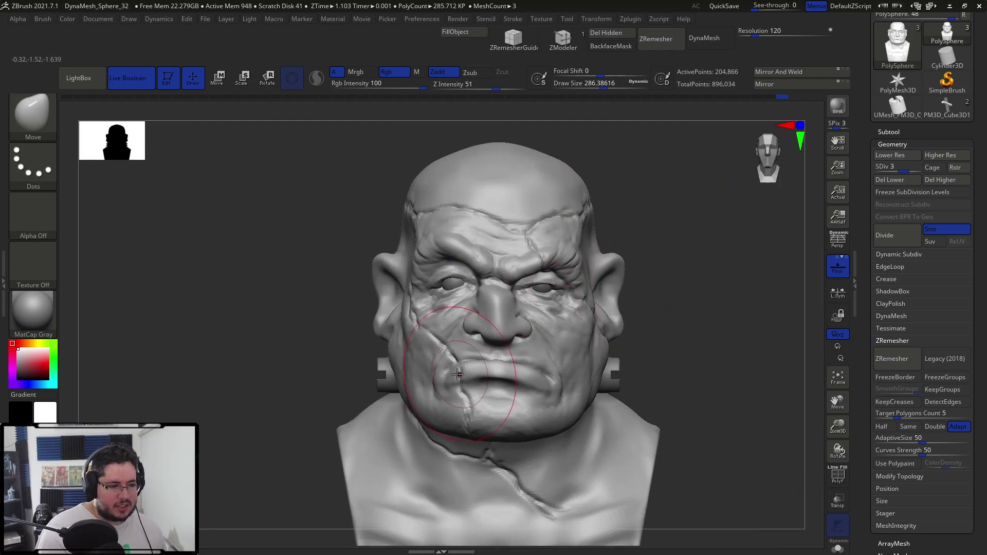
drag(638, 291, 689, 296)
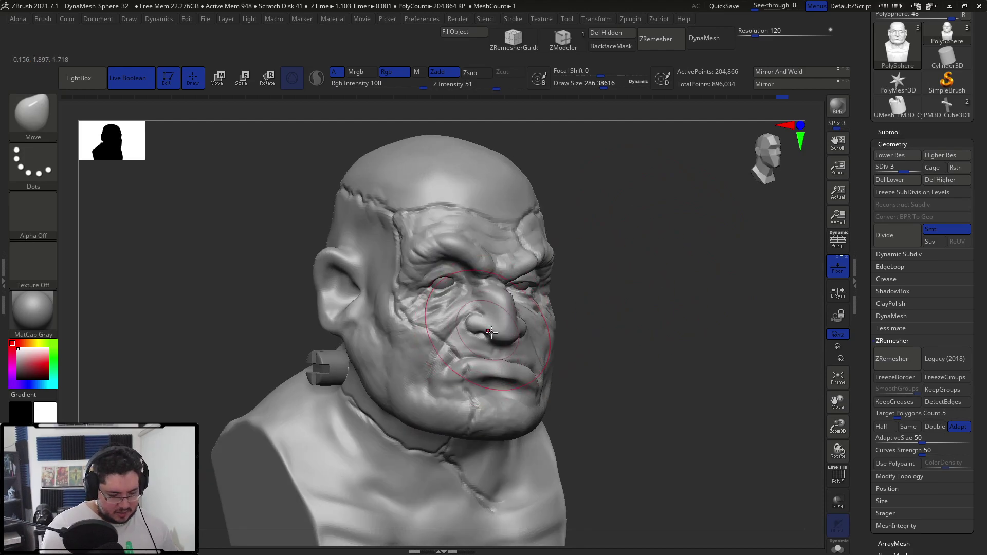
- Build up scar tissue at the right mouth corner with the ClayBuildup brush at draw size about 49
key(b)
key(c)
key(b)
key(space)
mouse_move(486, 335)
mouse_down()
mouse_move(466, 336)
mouse_move(451, 357)
mouse_up()
key(space)
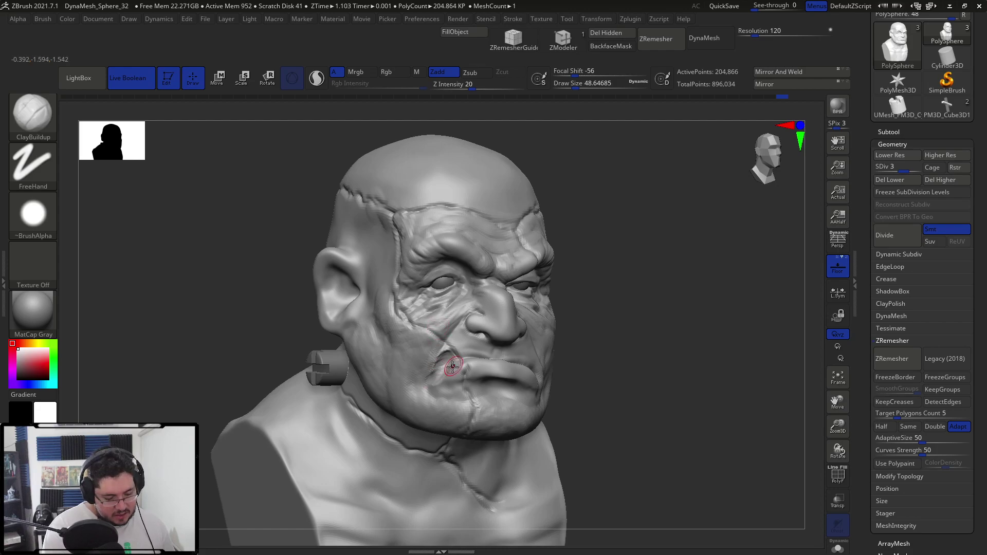
- Carve creases into the scar tissue beside the right mouth corner with the DamStandard brush
key(b)
key(d)
key(s)
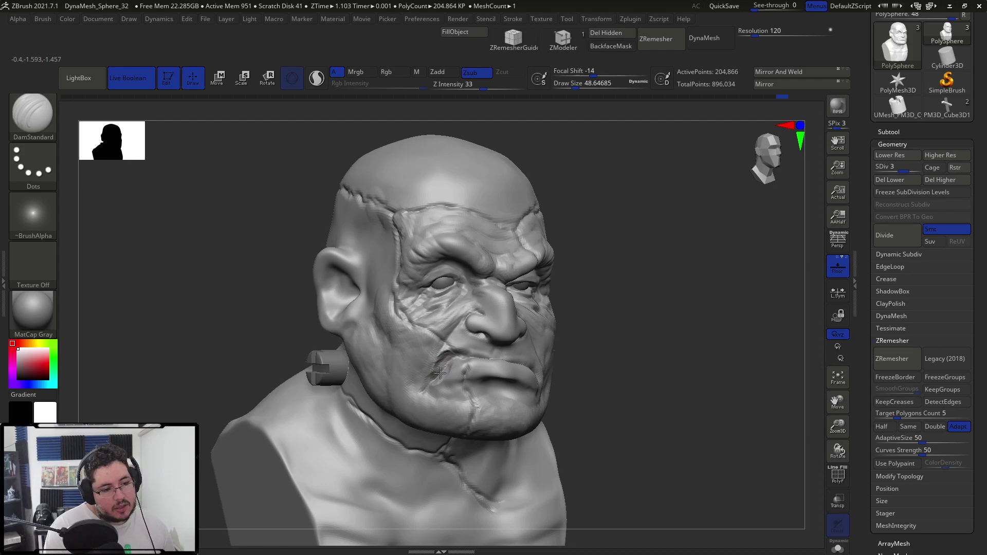
shift+drag(576, 335, 535, 334)
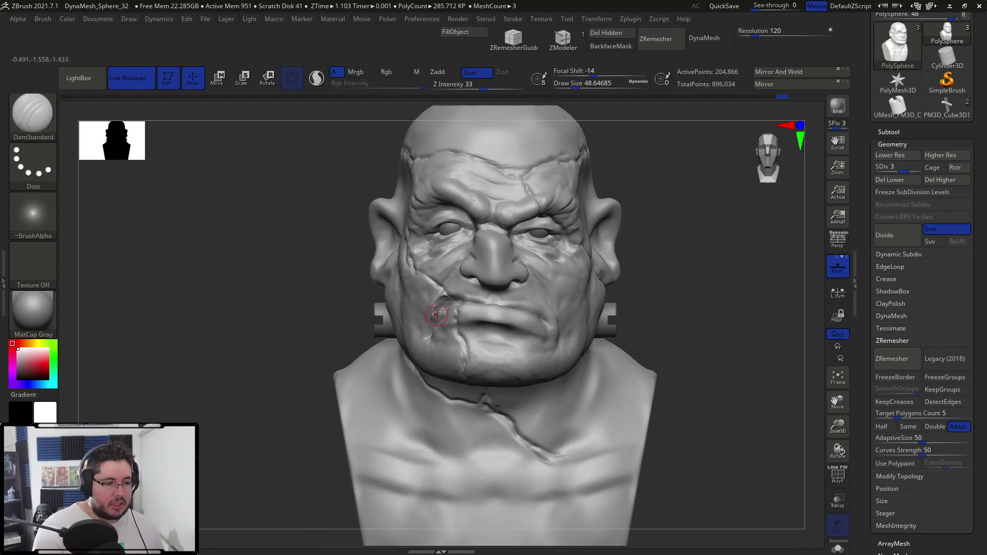
drag(387, 337, 601, 248)
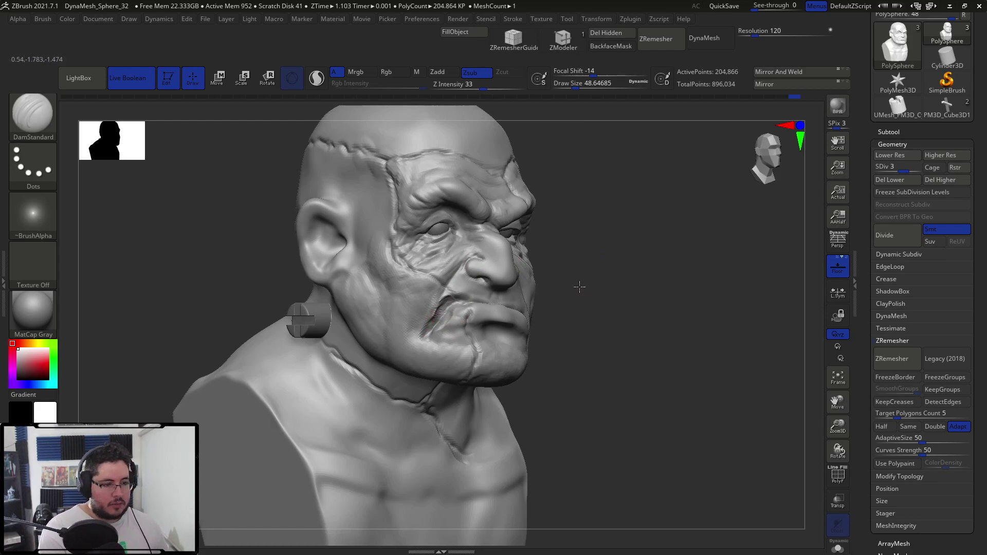
- Sharpen the fold between the nose and mouth on the left cheek with DamStandard strokes
drag(588, 286, 490, 337)
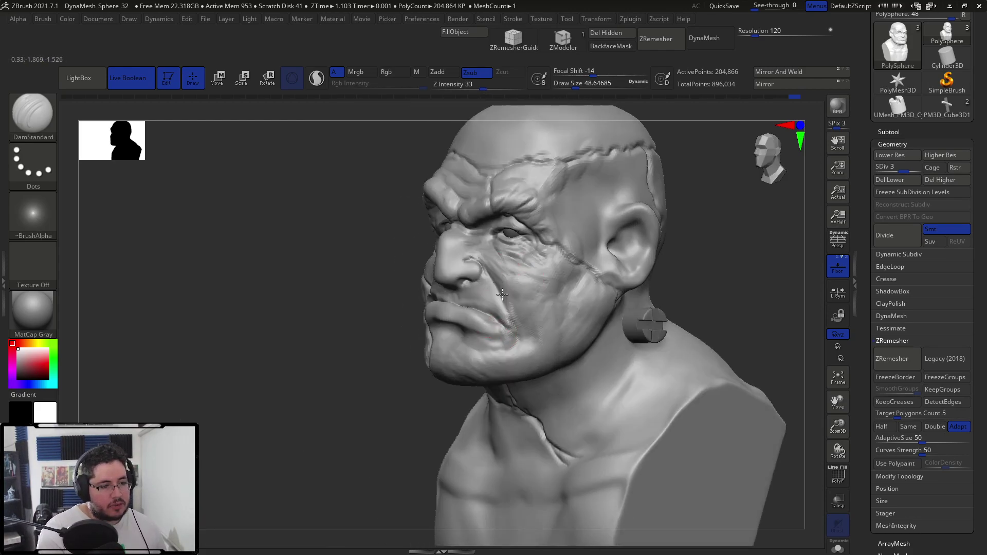
drag(367, 262, 441, 248)
drag(609, 257, 543, 268)
alt+drag(642, 247, 619, 178)
alt+drag(612, 261, 641, 322)
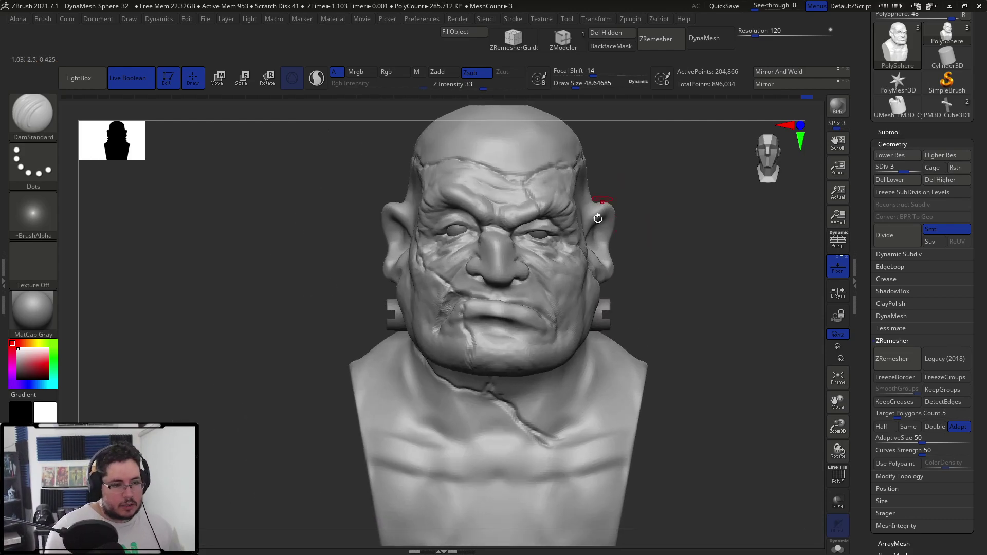
- Deepen the creases around the ears with the DamStandard brush at draw size about 87
key(space)
drag(620, 211, 606, 224)
drag(620, 169, 617, 189)
drag(707, 180, 643, 144)
drag(740, 167, 643, 172)
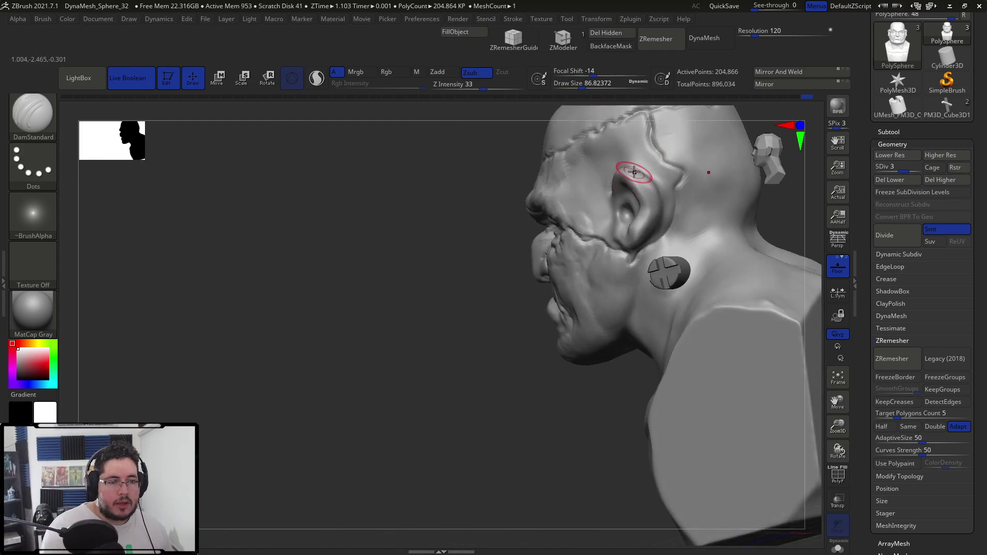
drag(540, 288, 463, 268)
mouse_move(643, 180)
mouse_down()
mouse_move(648, 232)
mouse_move(657, 200)
mouse_move(658, 226)
mouse_up()
- Reshape the upper part of the ears with the Move brush at draw size about 149
mouse_move(614, 277)
shift+mouse_down()
mouse_move(735, 236)
mouse_move(727, 213)
mouse_move(720, 218)
shift+mouse_up()
key(b)
key(m)
key(v)
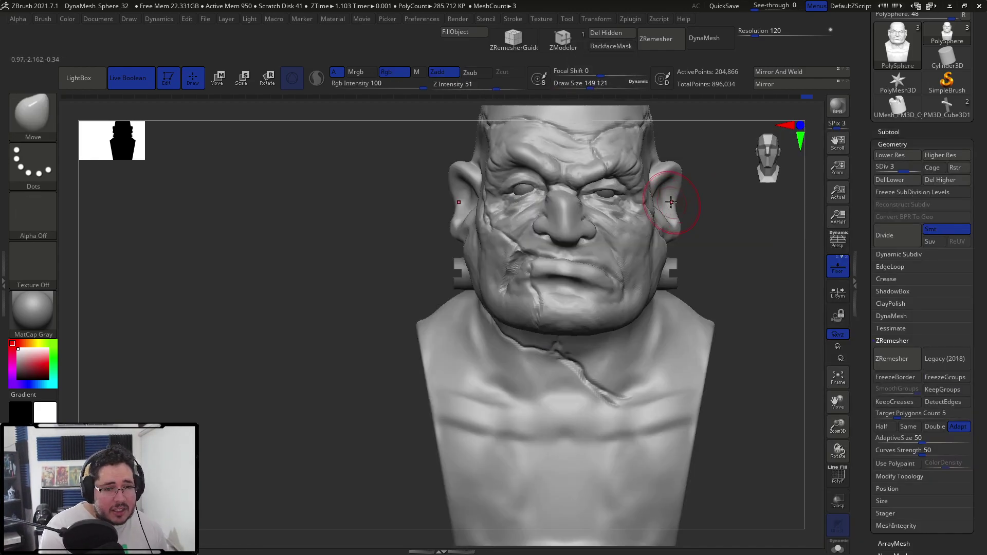
drag(669, 162, 666, 173)
drag(728, 165, 678, 154)
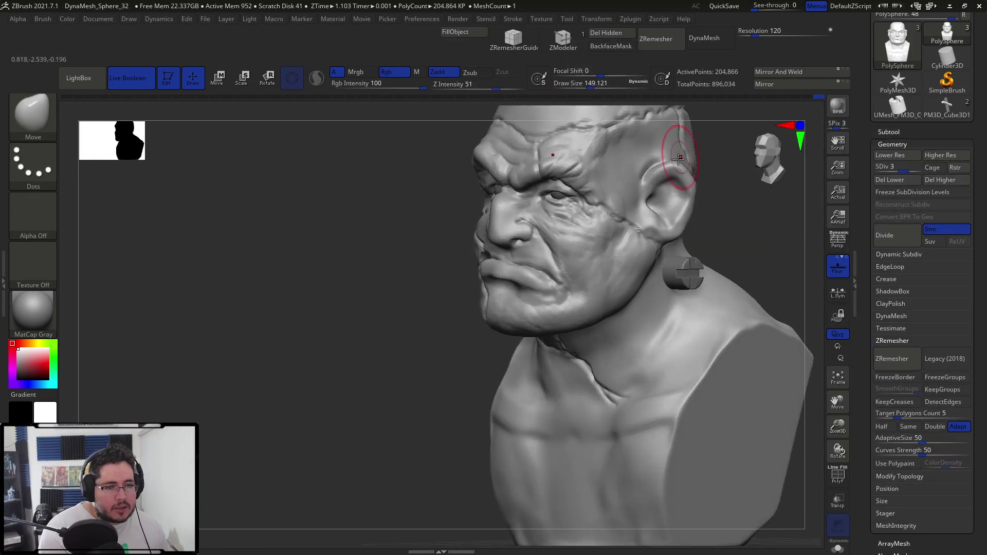
- Build up the inner folds and rims of both ears with the ClayBuildup brush, reducing the draw size to about 56
key(b)
key(c)
key(b)
key(space)
drag(651, 190, 643, 203)
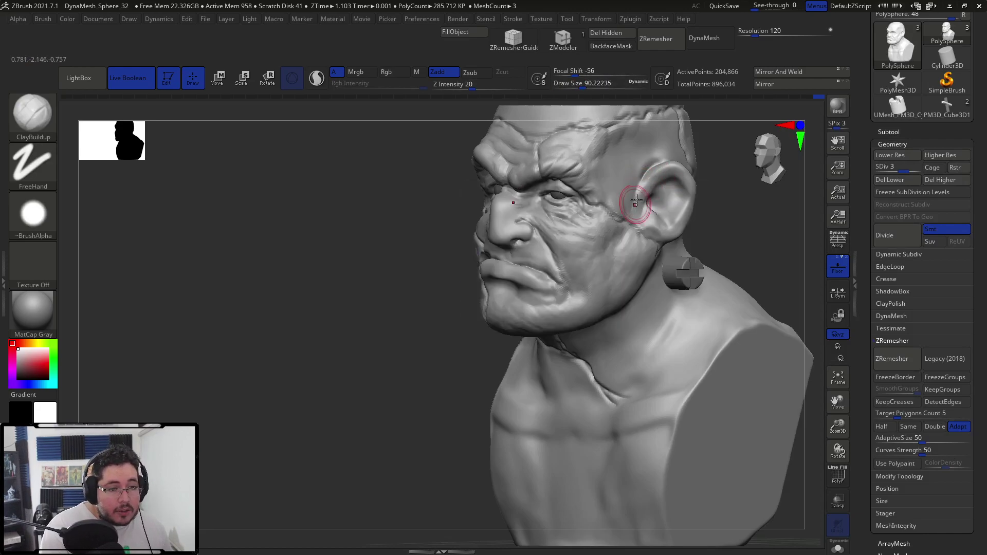
key(space)
drag(673, 191, 666, 192)
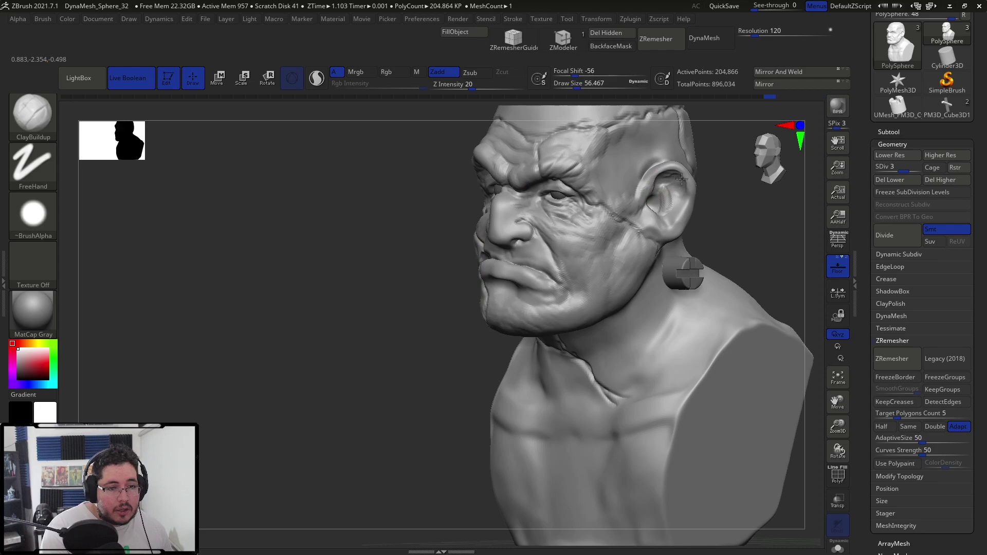
drag(725, 176, 720, 186)
drag(457, 183, 469, 219)
- Build up the earlobe and the jaw area below the right ear with ClayBuildup at draw sizes about 94 and 120
right_drag(476, 239, 472, 242)
key(space)
click(485, 237)
drag(487, 232, 479, 244)
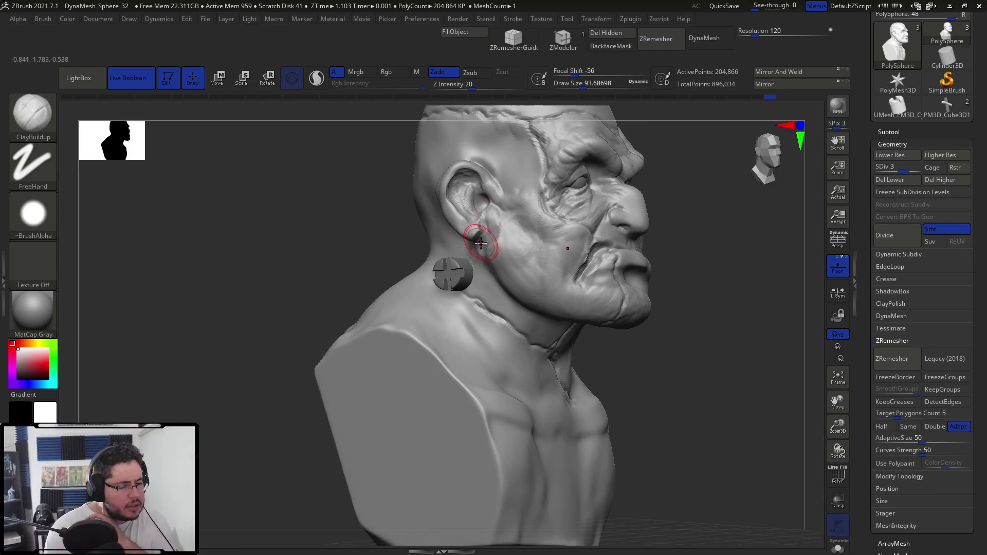
drag(480, 244, 494, 233)
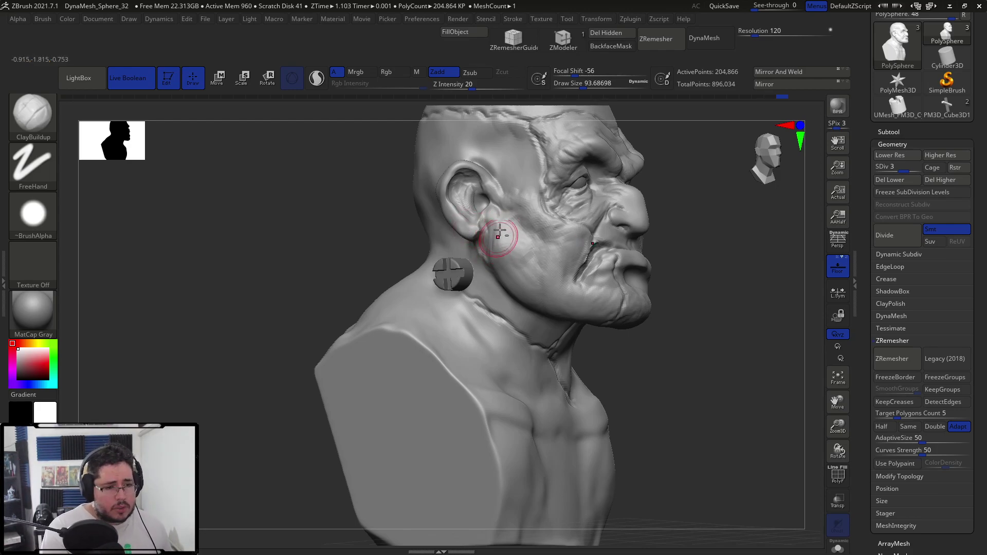
drag(501, 243, 497, 263)
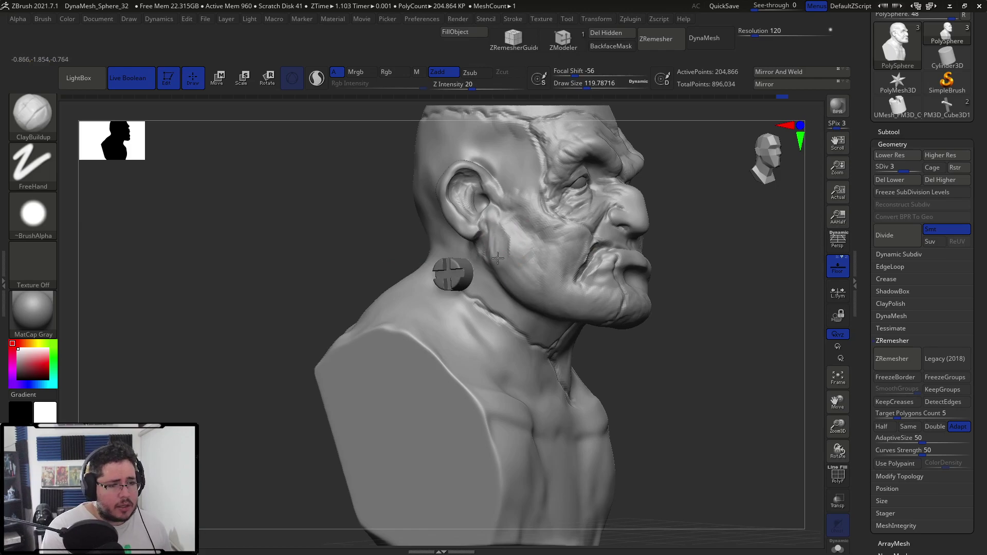
- Add volume around the inner corner of the right eye with ClayBuildup at draw size about 44
drag(709, 231, 612, 221)
drag(720, 175, 653, 206)
mouse_move(635, 237)
mouse_down()
mouse_move(638, 246)
mouse_move(676, 217)
mouse_move(710, 222)
mouse_up()
mouse_move(710, 222)
ctrl+right_down()
mouse_move(685, 216)
mouse_move(684, 275)
ctrl+right_up()
alt+drag(709, 243, 741, 324)
key(space)
drag(652, 190, 641, 189)
drag(520, 252, 508, 279)
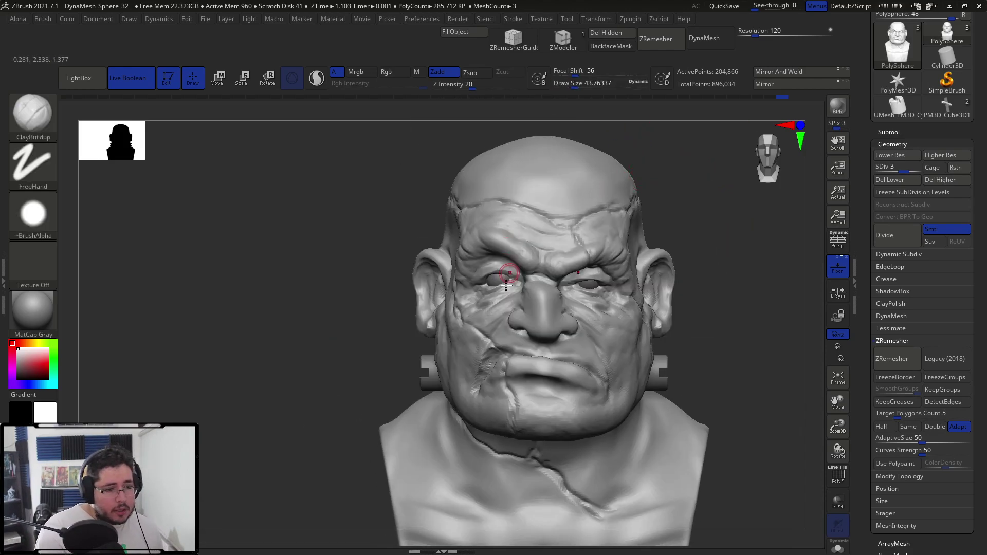
- Refine the cheek and upper lip area beside the nose with ClayBuildup at draw size about 87
mouse_move(651, 263)
right_down()
mouse_move(677, 180)
mouse_move(558, 302)
right_up()
key(b)
key(b)
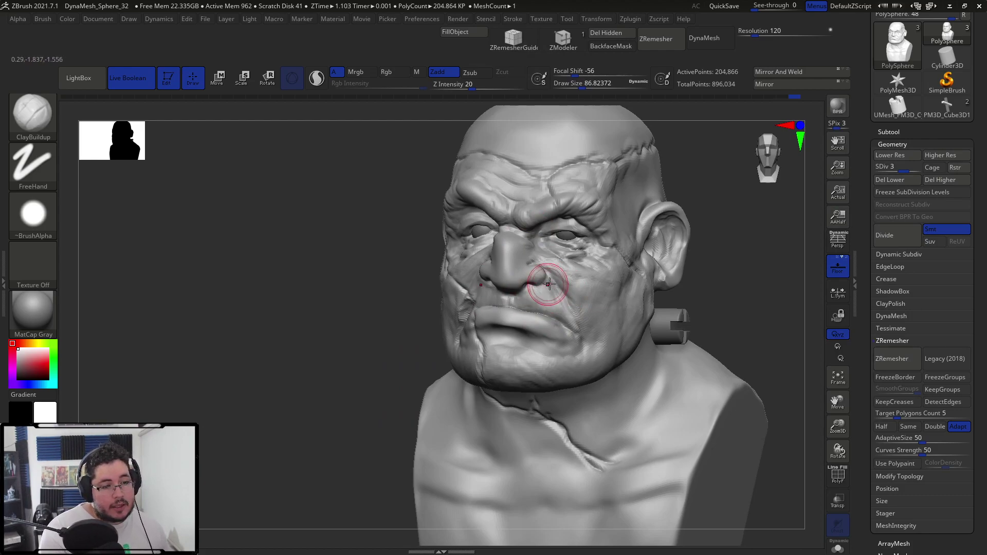
drag(414, 229, 663, 212)
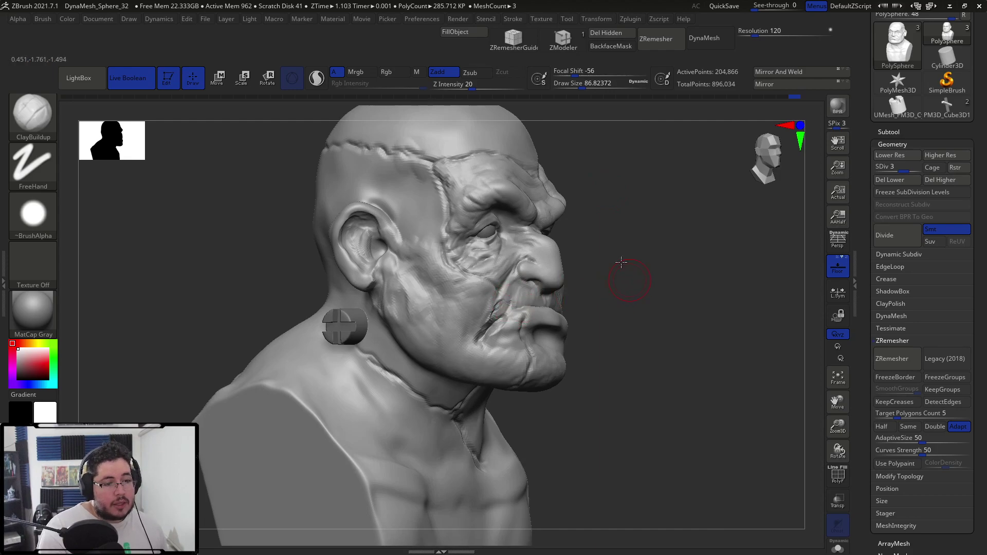
drag(627, 274, 593, 282)
- Switch to Photoshop and view the numbered classic monster collage as reference
key(alt+Tab)
key(alt+Tab)
key(alt+Tab)
key(alt+Tab)
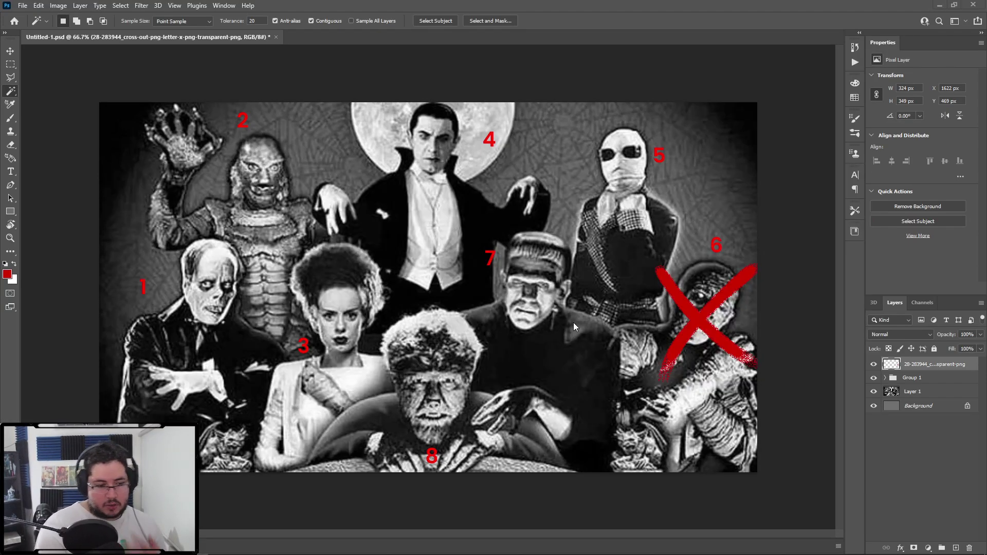
- Switch back to ZBrush and mask the bust's torso below the neck with MaskLasso
key(alt+Tab)
mouse_move(666, 256)
mouse_down()
mouse_move(641, 213)
mouse_move(639, 238)
mouse_move(671, 257)
mouse_move(681, 205)
mouse_move(676, 218)
mouse_move(571, 259)
mouse_move(562, 274)
mouse_move(544, 272)
mouse_up()
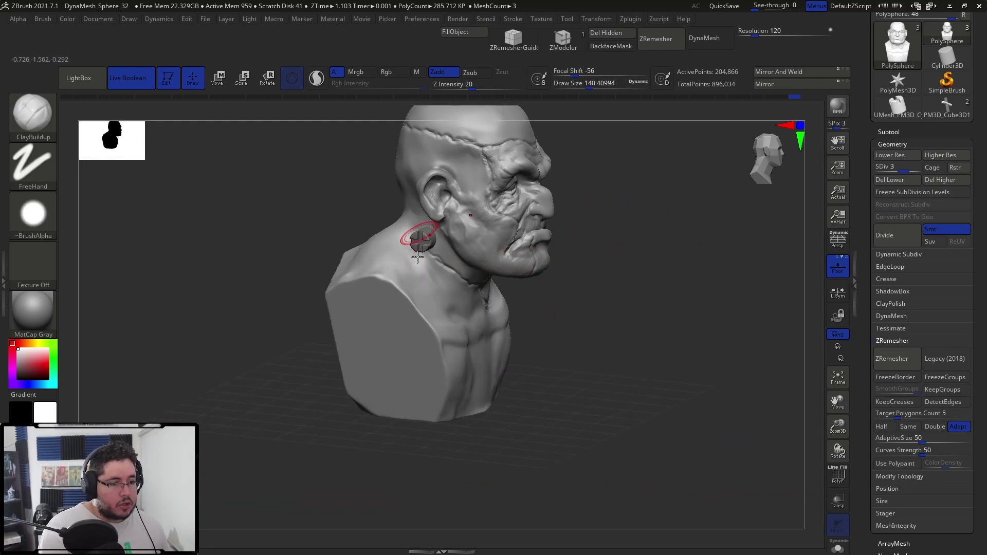
ctrl+shift+drag(420, 241, 343, 260)
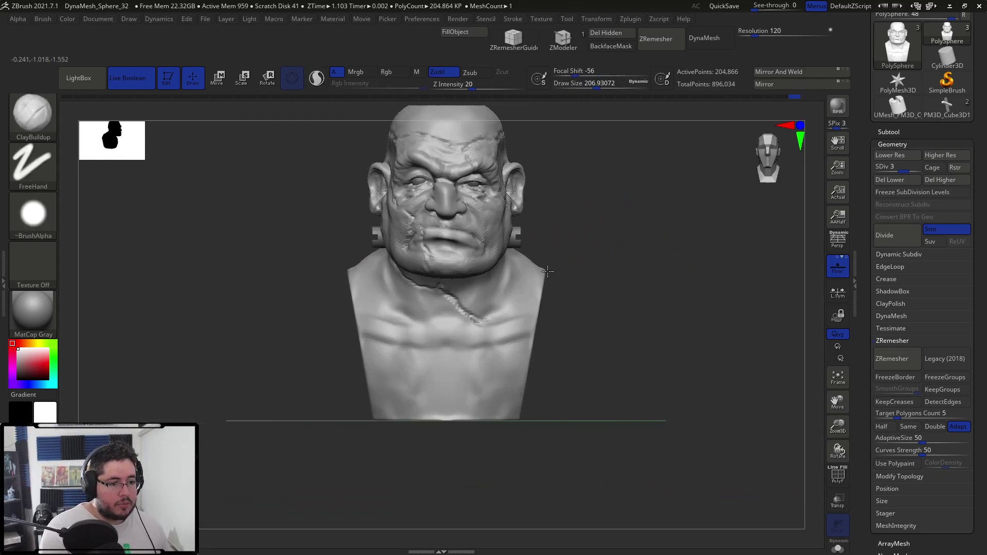
mouse_move(614, 226)
ctrl+mouse_down()
mouse_move(581, 203)
mouse_move(508, 267)
mouse_move(366, 251)
mouse_move(396, 468)
mouse_move(627, 363)
mouse_move(617, 291)
mouse_move(575, 299)
ctrl+mouse_up()
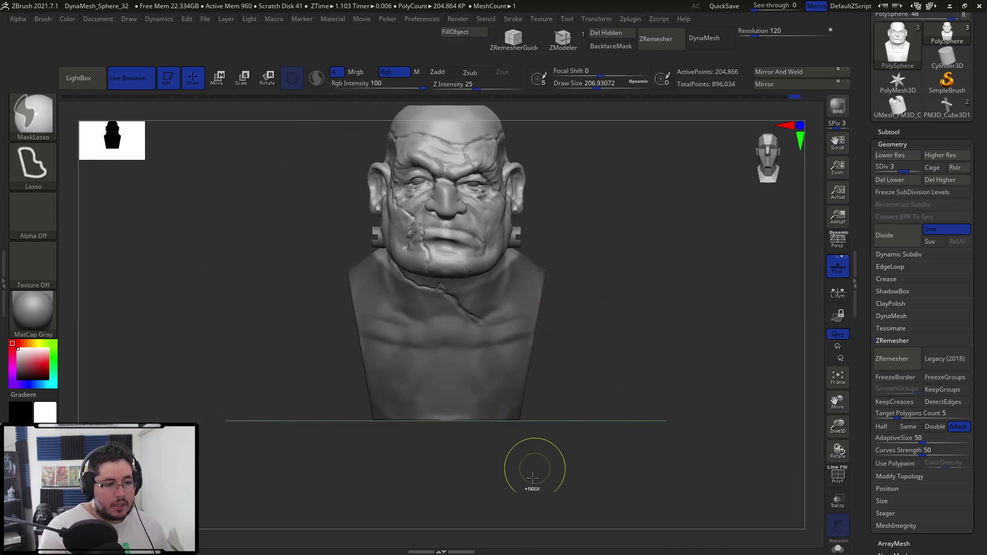
mouse_move(514, 478)
ctrl+mouse_down()
mouse_move(503, 359)
mouse_move(545, 247)
ctrl+mouse_up()
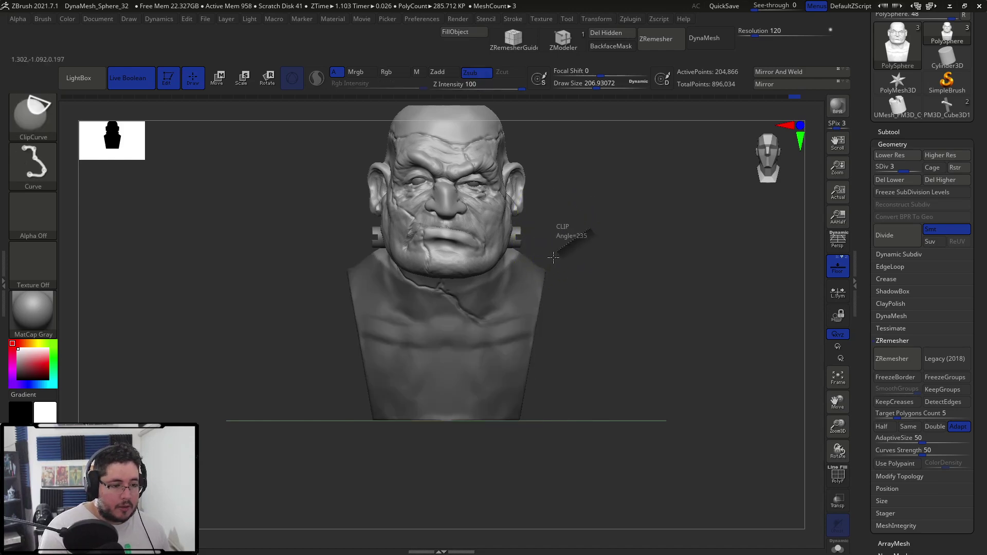
key(ctrl+shift)
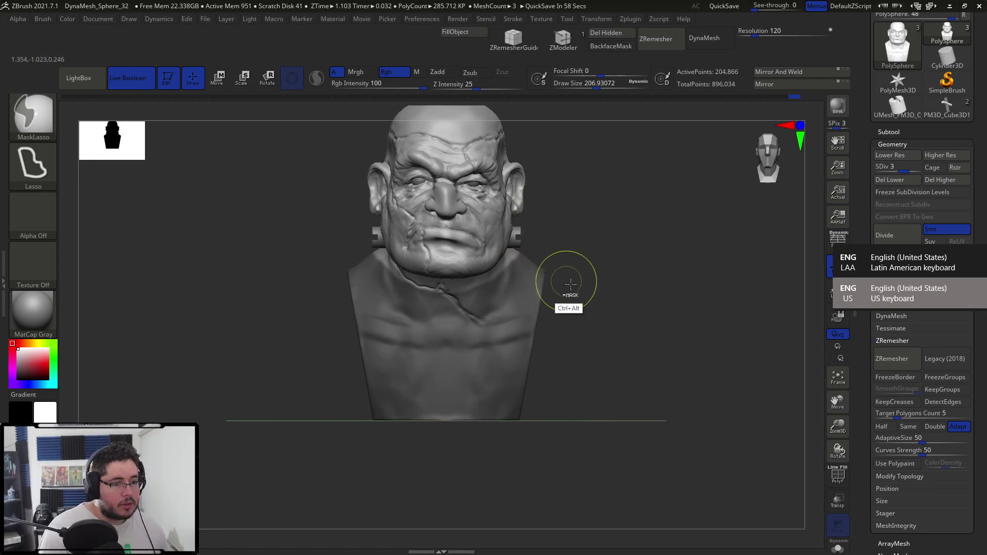
- Unmask the flat shoulder cuts and the bottom edge of the torso with MaskLasso, leaving a shirt-shaped mask
mouse_move(621, 257)
ctrl+alt+mouse_down()
mouse_move(608, 296)
mouse_move(634, 255)
ctrl+alt+mouse_up()
ctrl+click(632, 218)
mouse_move(627, 219)
ctrl+mouse_down()
mouse_move(562, 249)
mouse_move(529, 351)
mouse_move(544, 468)
ctrl+mouse_up()
mouse_move(312, 416)
mouse_down()
mouse_move(507, 437)
mouse_move(483, 441)
mouse_up()
mouse_move(565, 501)
ctrl+alt+mouse_down()
mouse_move(526, 420)
mouse_move(355, 418)
ctrl+alt+mouse_up()
mouse_move(362, 485)
ctrl+alt+mouse_down()
mouse_move(343, 418)
mouse_move(518, 406)
ctrl+alt+mouse_up()
mouse_move(622, 414)
mouse_down()
mouse_move(560, 411)
mouse_move(510, 388)
mouse_move(550, 369)
mouse_up()
mouse_move(540, 228)
ctrl+alt+mouse_down()
mouse_move(445, 245)
mouse_move(419, 445)
ctrl+alt+mouse_up()
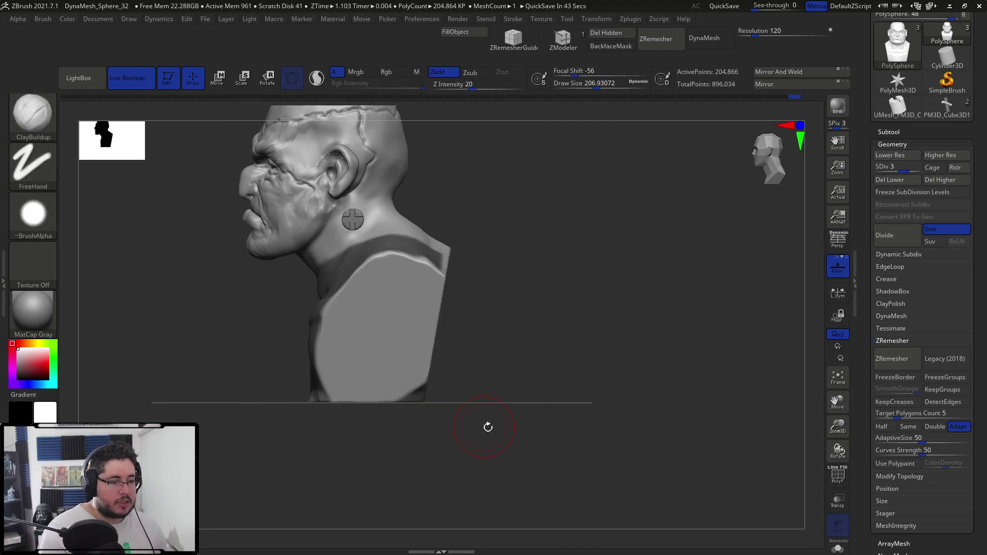
- Extend the torso mask over the back of the shoulders and the base of the neck
shift+drag(482, 427, 509, 363)
mouse_move(643, 287)
mouse_down()
mouse_move(585, 302)
mouse_move(573, 259)
mouse_up()
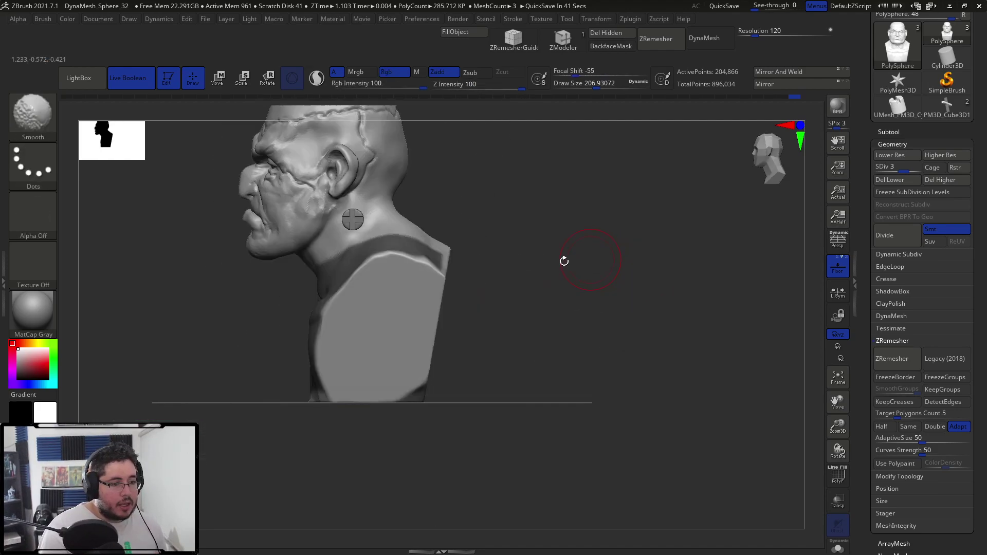
mouse_move(401, 235)
ctrl+mouse_down()
mouse_move(437, 247)
mouse_move(370, 269)
mouse_move(418, 247)
mouse_move(521, 102)
ctrl+mouse_up()
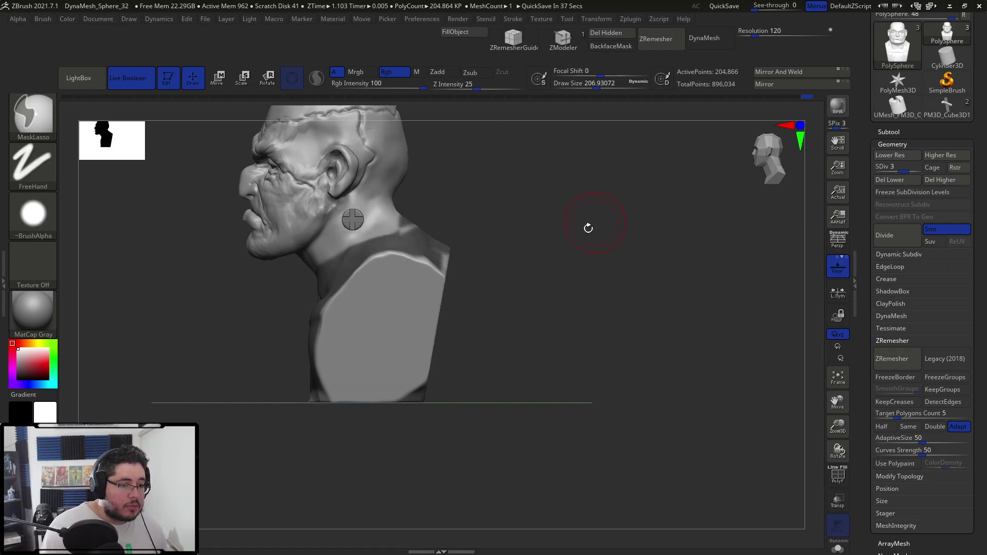
mouse_move(392, 243)
ctrl+mouse_down()
mouse_move(445, 261)
mouse_move(522, 214)
ctrl+mouse_up()
mouse_move(445, 267)
ctrl+mouse_down()
mouse_move(519, 295)
mouse_move(597, 197)
ctrl+mouse_up()
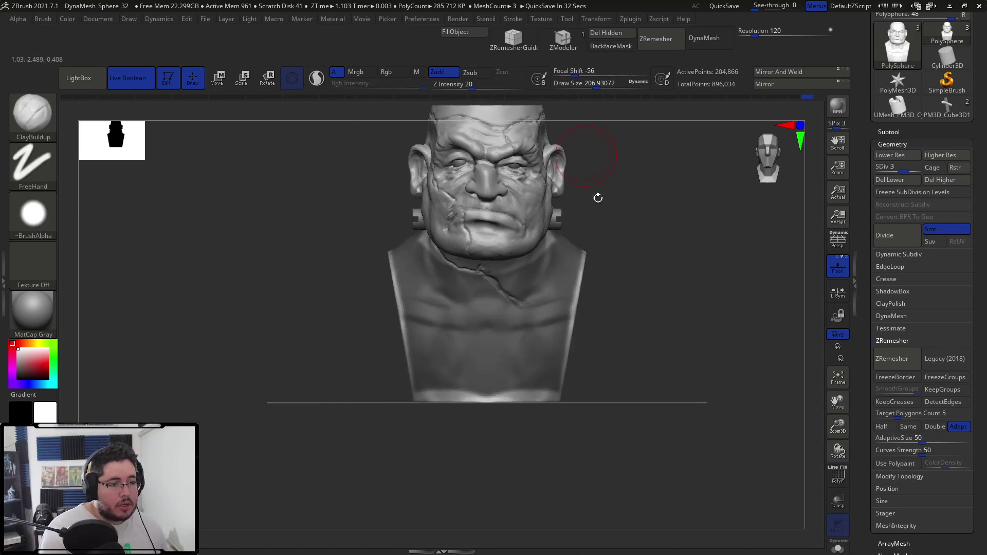
- Extract the masked torso area with thickness 0 and accept it as a new subtool
click(909, 137)
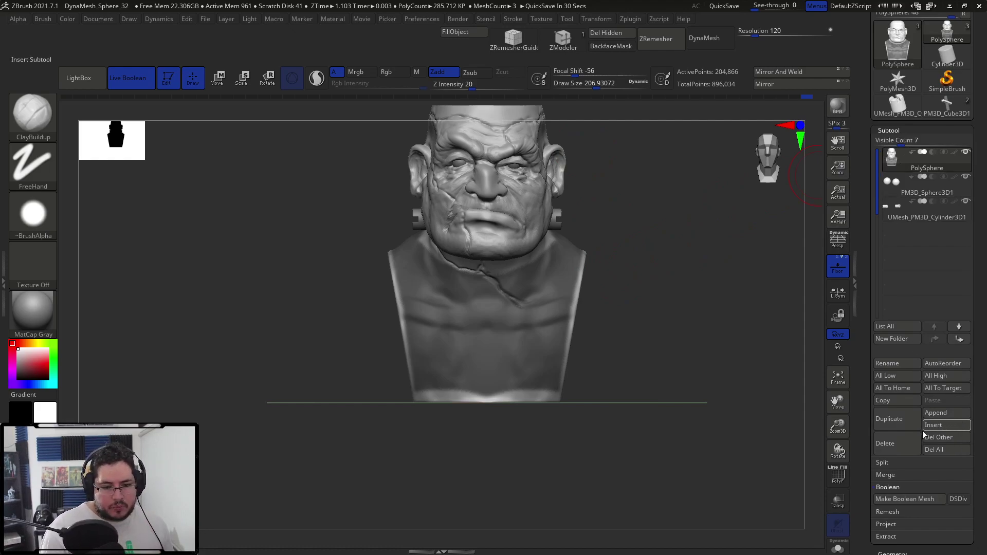
click(896, 538)
click(885, 542)
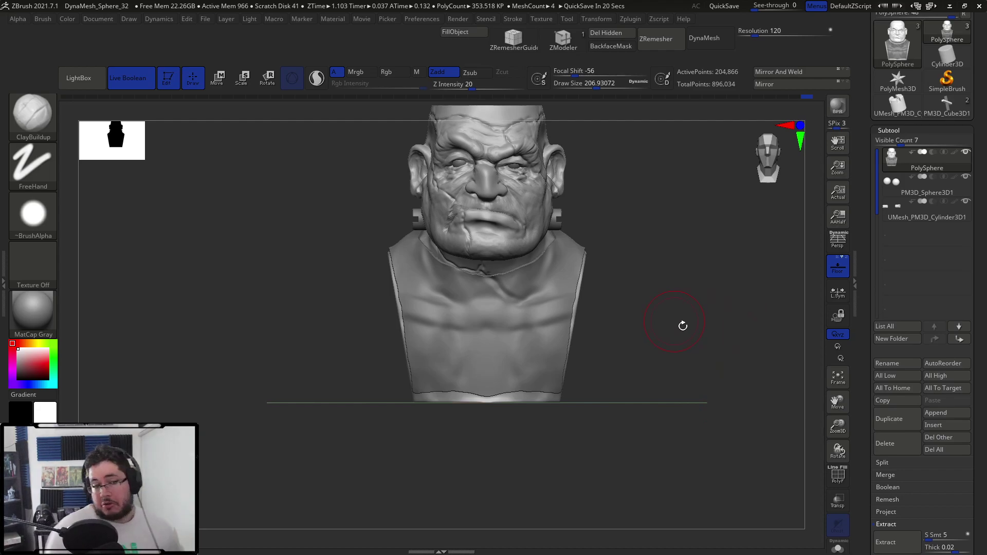
alt+drag(681, 339, 702, 330)
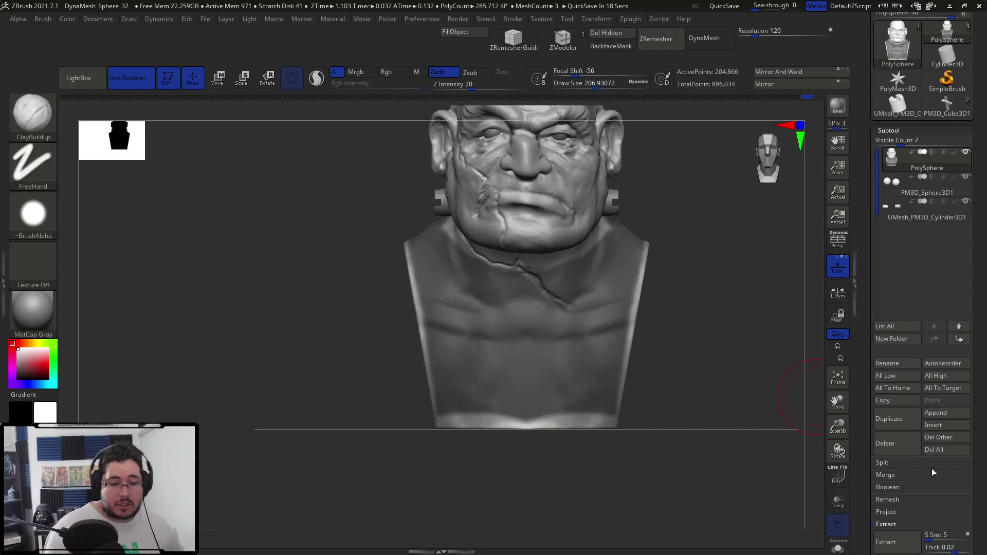
scroll(979, 472, down, 3)
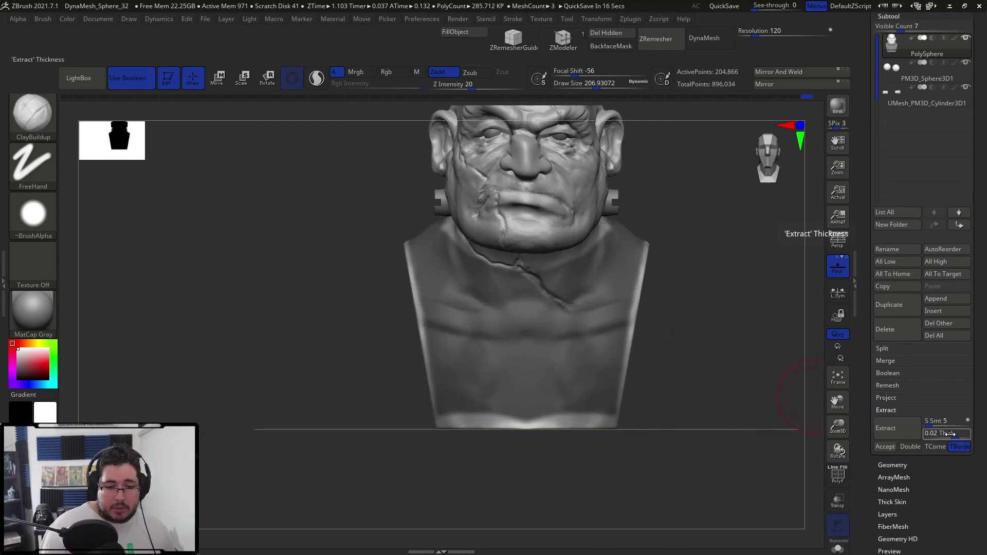
drag(928, 434, 918, 435)
text(0)
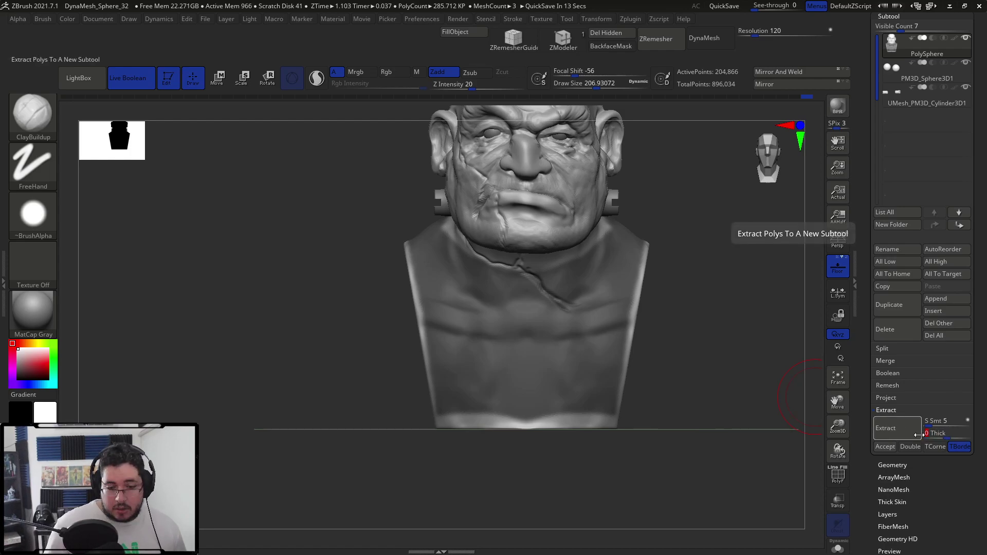
click(892, 427)
click(884, 446)
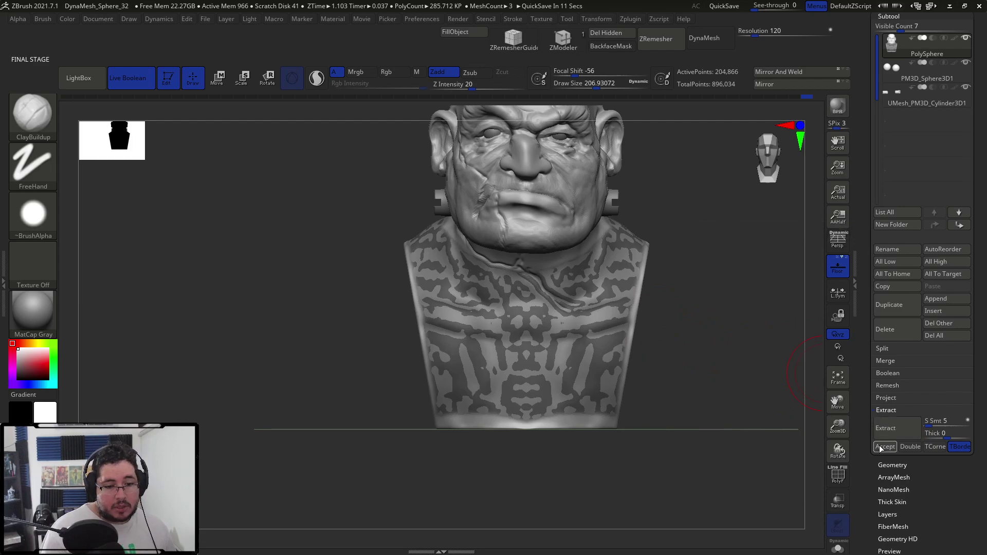
- ZRemesh the extracted shirt with a target polygon count of 5, and remesh it again with the Half option
drag(718, 366, 755, 288)
scroll(905, 341, down, 2)
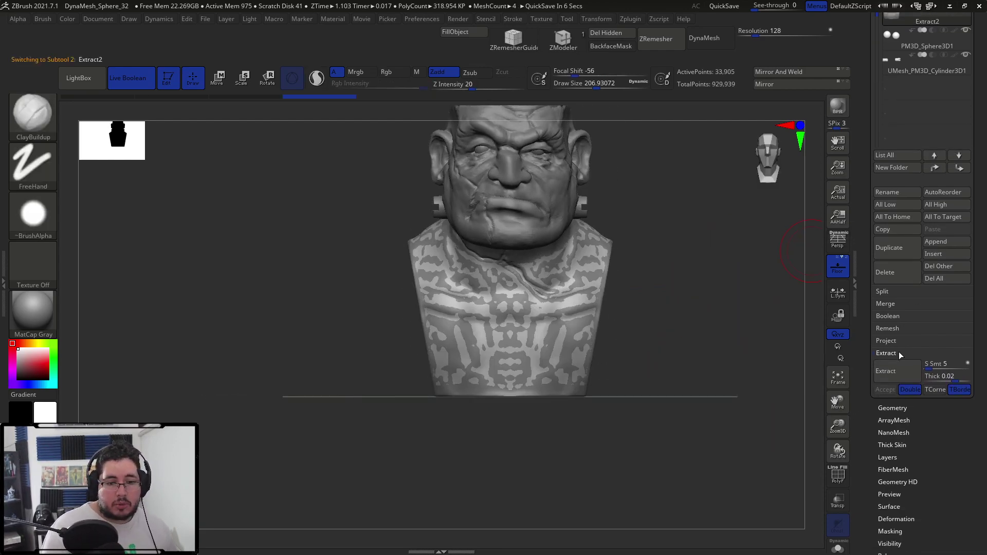
click(893, 408)
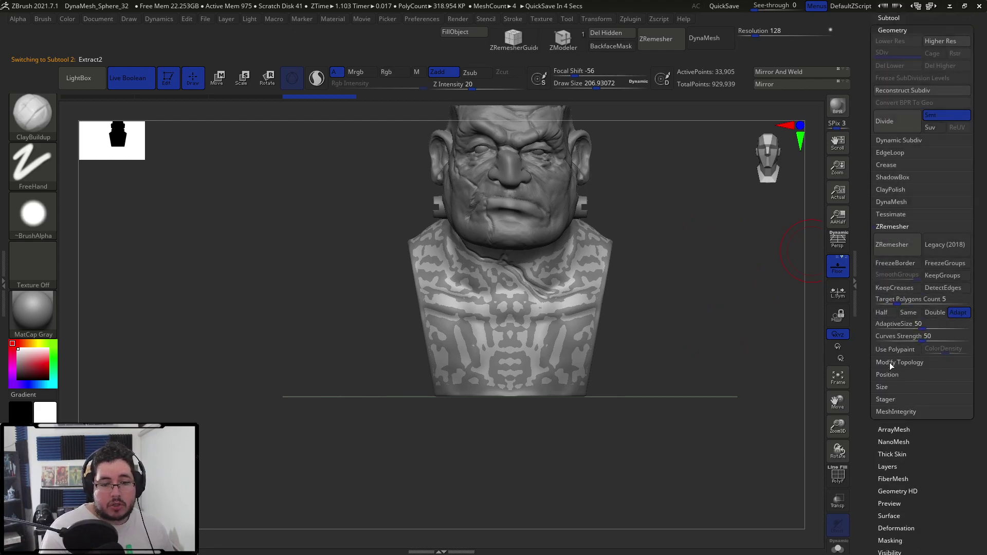
click(894, 245)
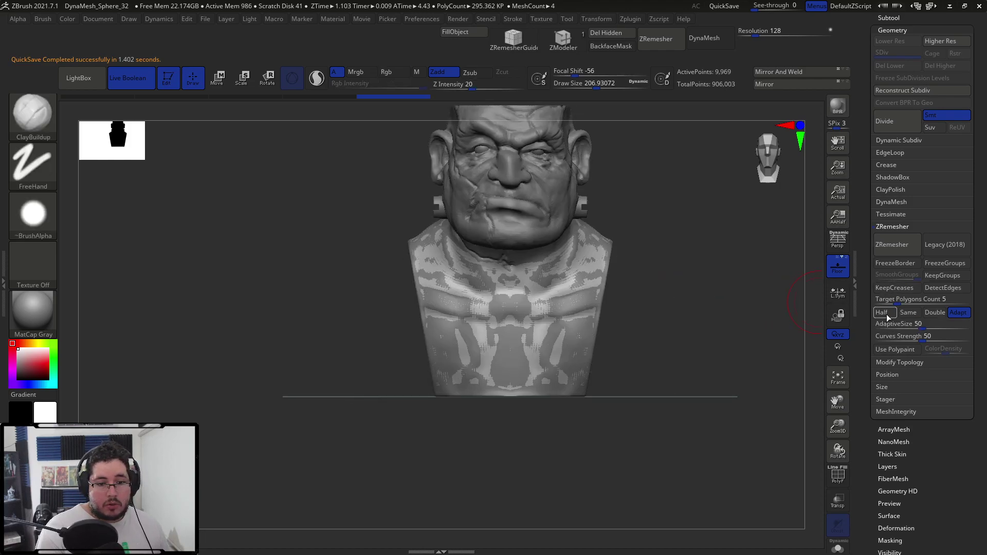
click(893, 250)
- Set the Dynamics gravity strength to about 4.53 and enable the collision volume with Inflate at about 0.37
drag(668, 255, 167, 46)
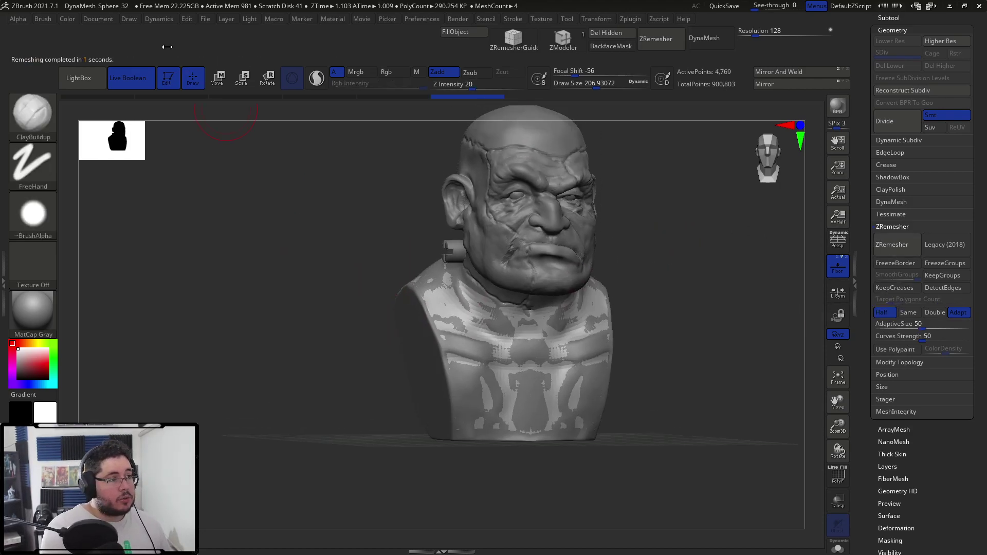
click(158, 18)
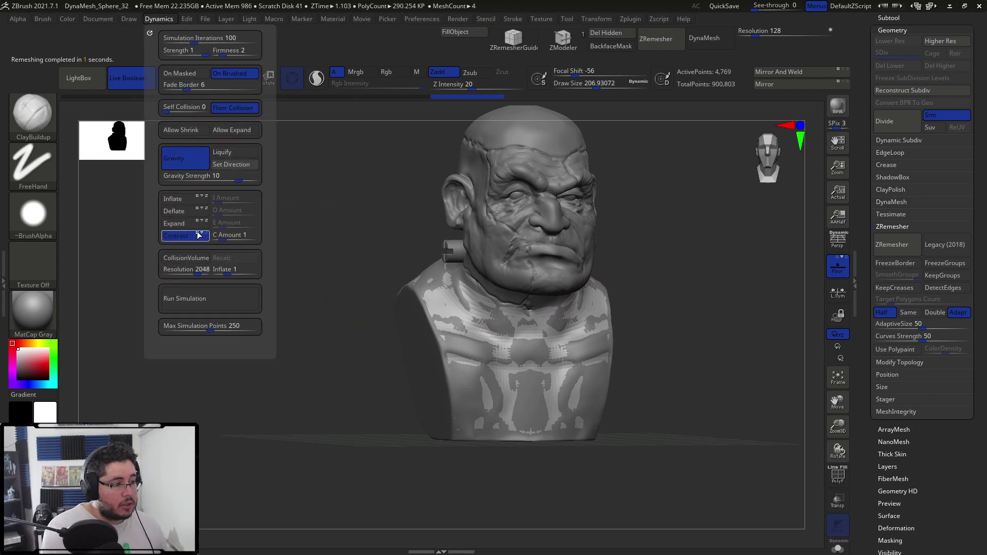
drag(233, 178, 203, 178)
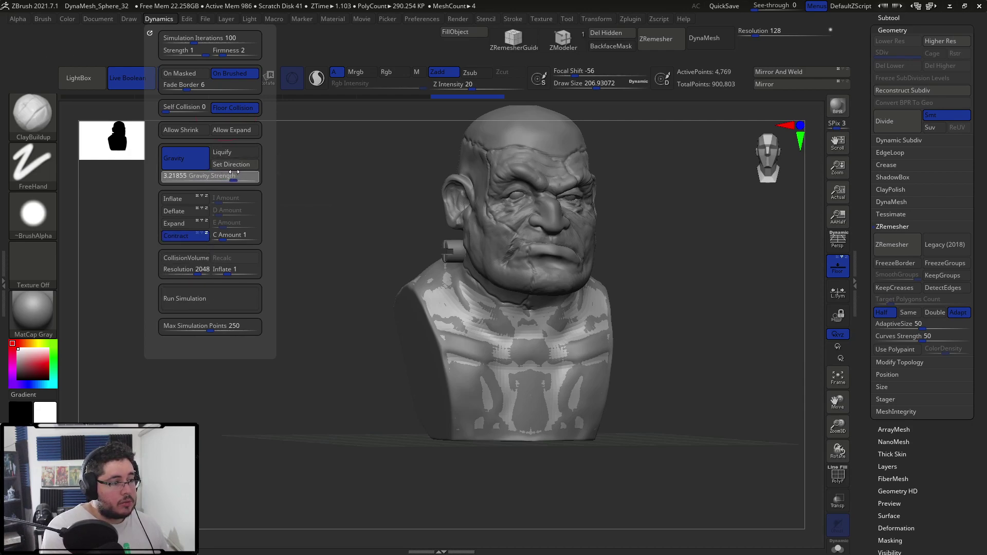
shift+drag(335, 198, 331, 217)
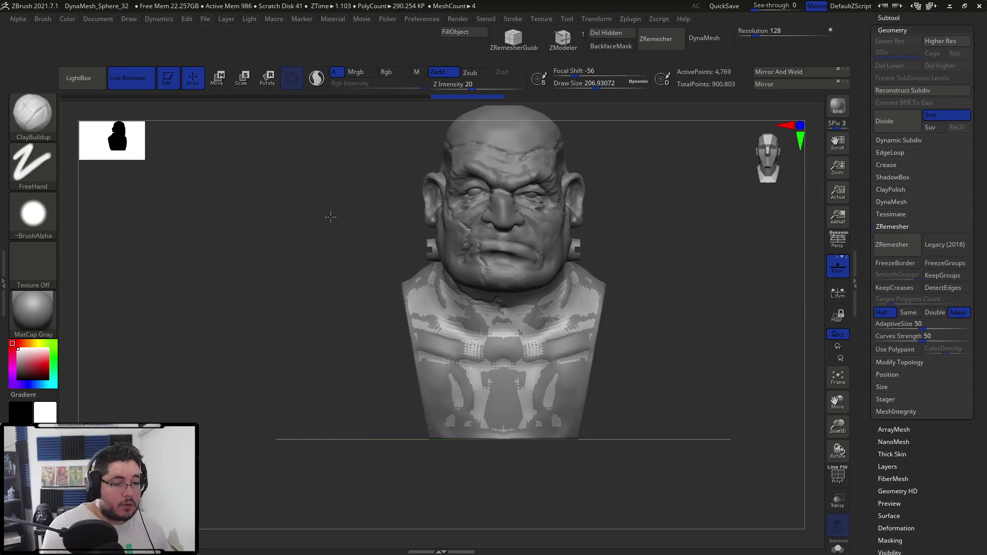
click(157, 18)
click(194, 258)
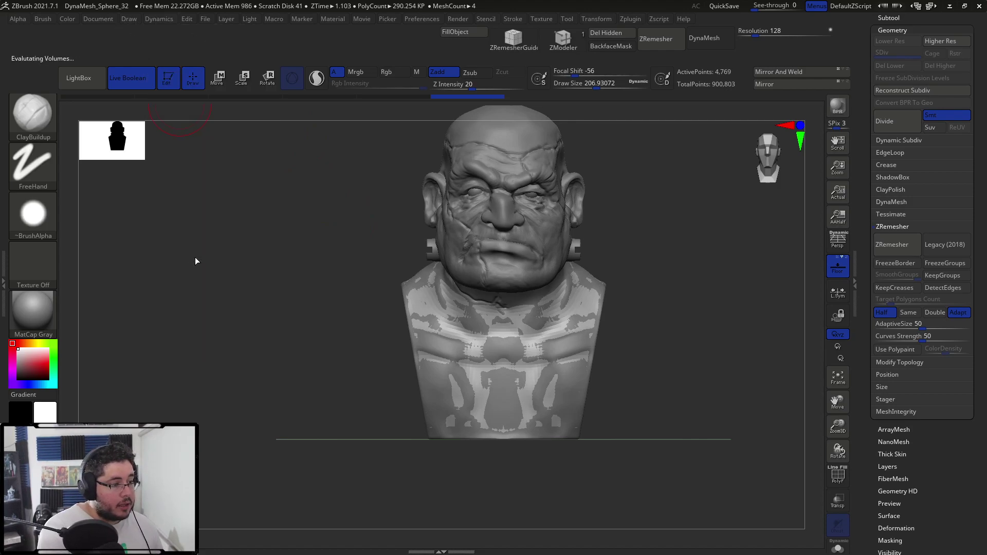
click(163, 19)
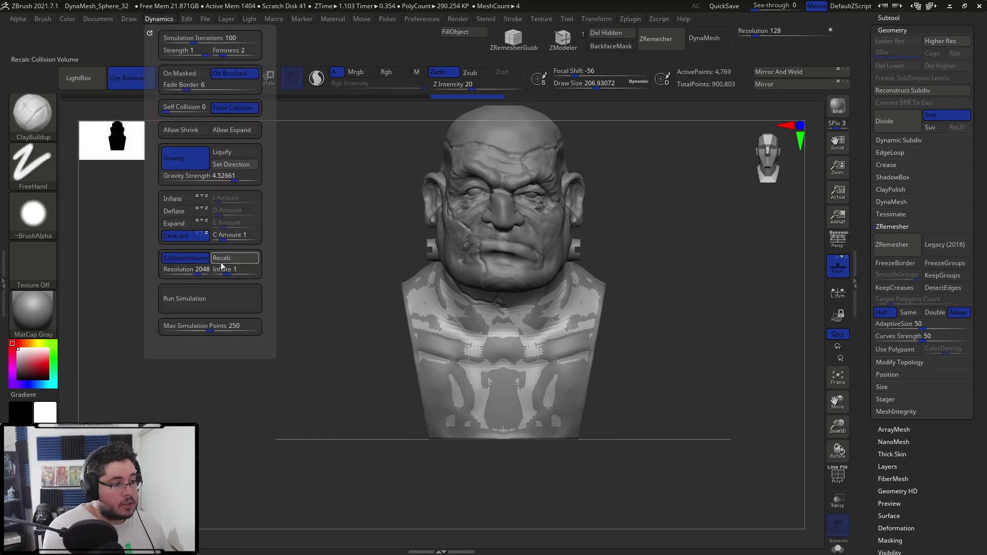
drag(220, 269, 223, 272)
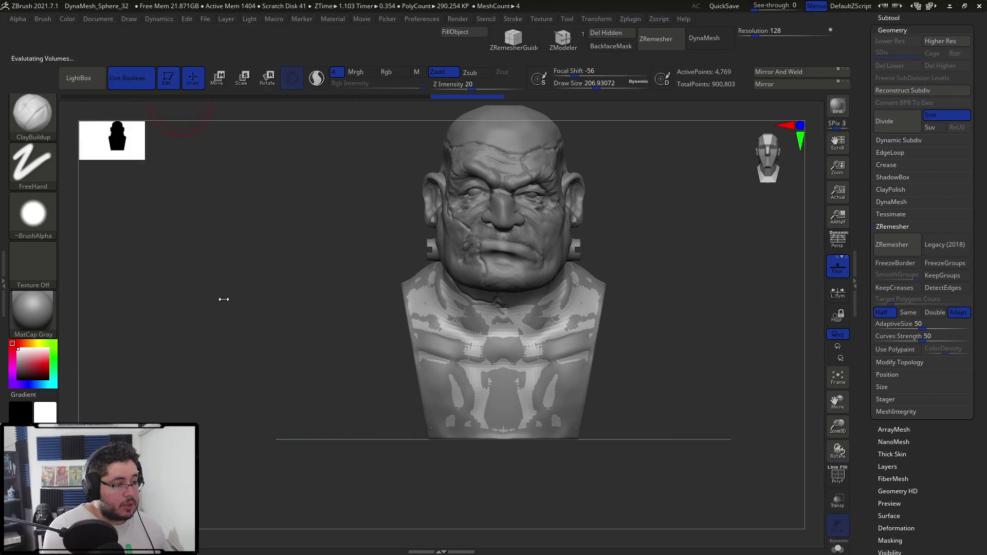
- Dock the Dynamics palette beside the canvas and run the cloth simulation on the extracted shirt
click(159, 19)
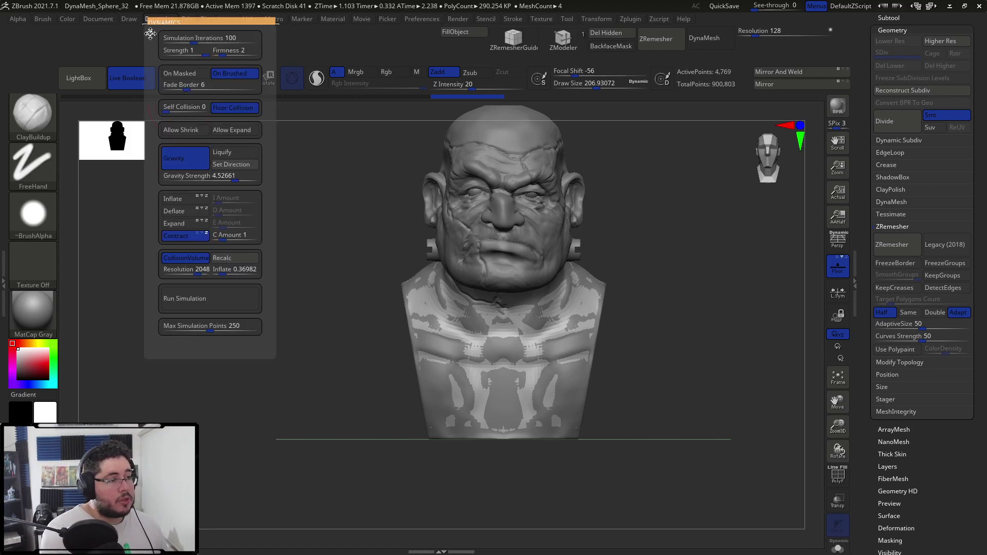
drag(150, 34, 113, 135)
click(95, 301)
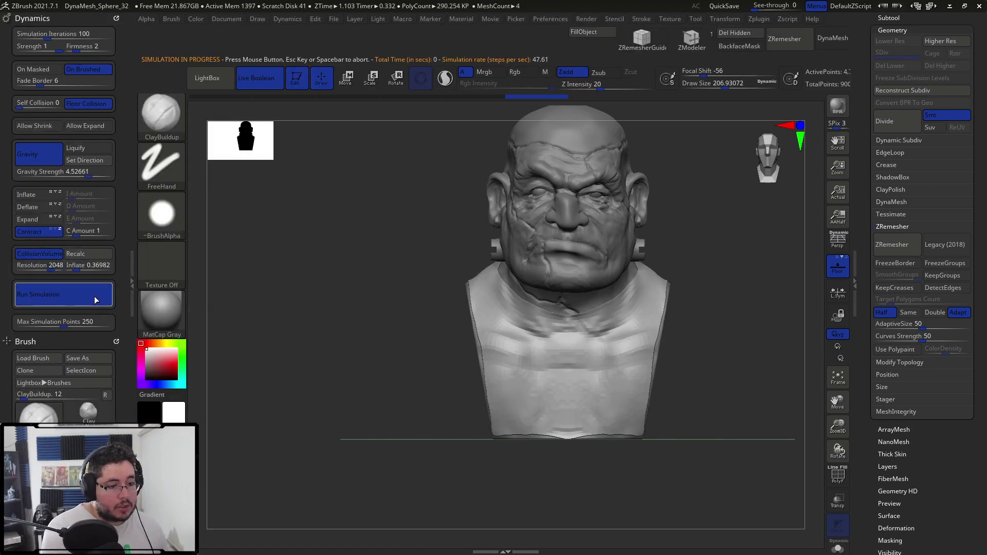
drag(385, 353, 406, 391)
- Pull the shirt's front neckline down and its shoulders outward with the ClothNudge brush at draw size about 437
alt+drag(730, 339, 739, 320)
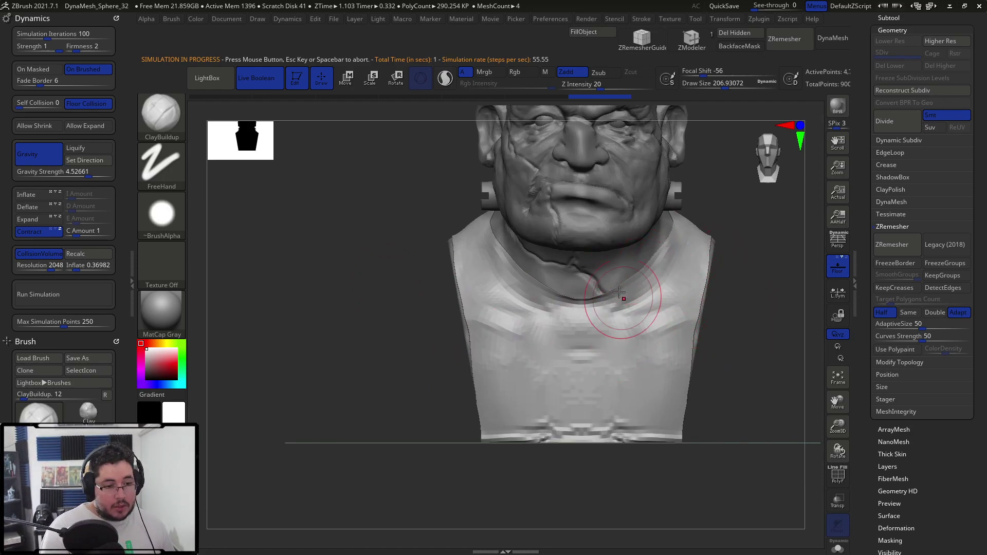
key(b)
key(m)
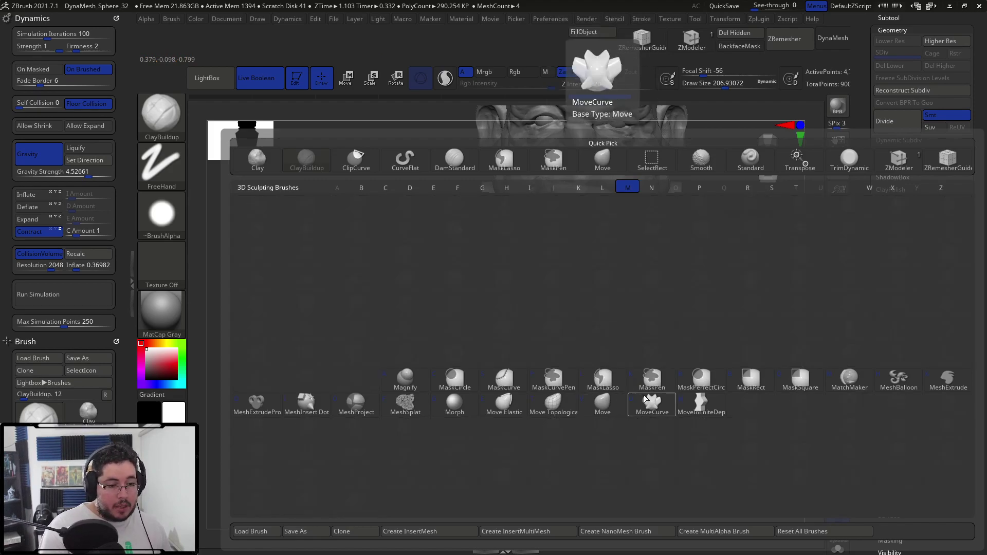
key(b)
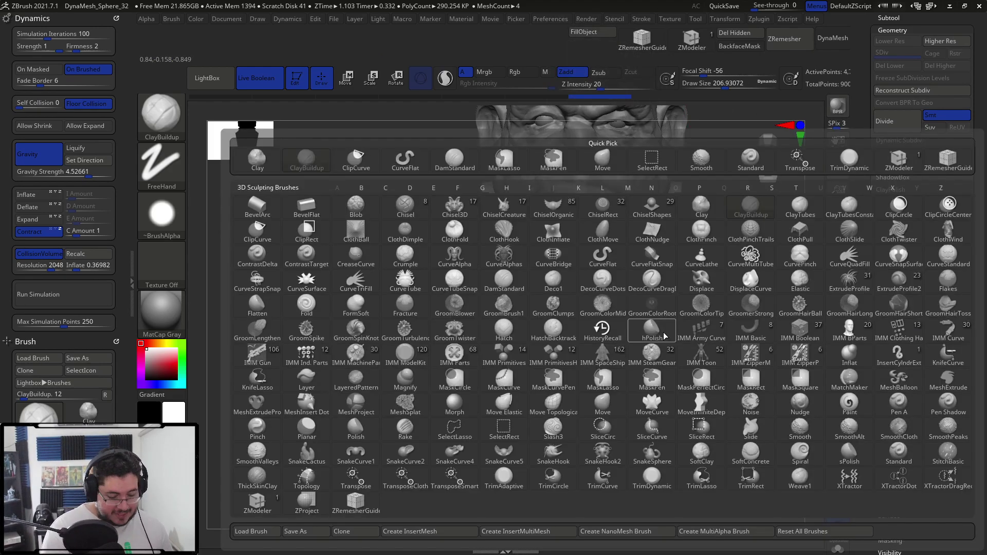
key(c)
click(651, 250)
key(space)
mouse_move(609, 301)
mouse_down()
mouse_move(631, 301)
mouse_move(611, 311)
mouse_move(615, 303)
mouse_move(626, 298)
mouse_move(614, 324)
mouse_up()
mouse_move(712, 243)
mouse_down()
mouse_move(727, 251)
mouse_move(714, 248)
mouse_up()
mouse_move(466, 240)
mouse_down()
mouse_move(455, 252)
mouse_move(450, 240)
mouse_move(442, 253)
mouse_up()
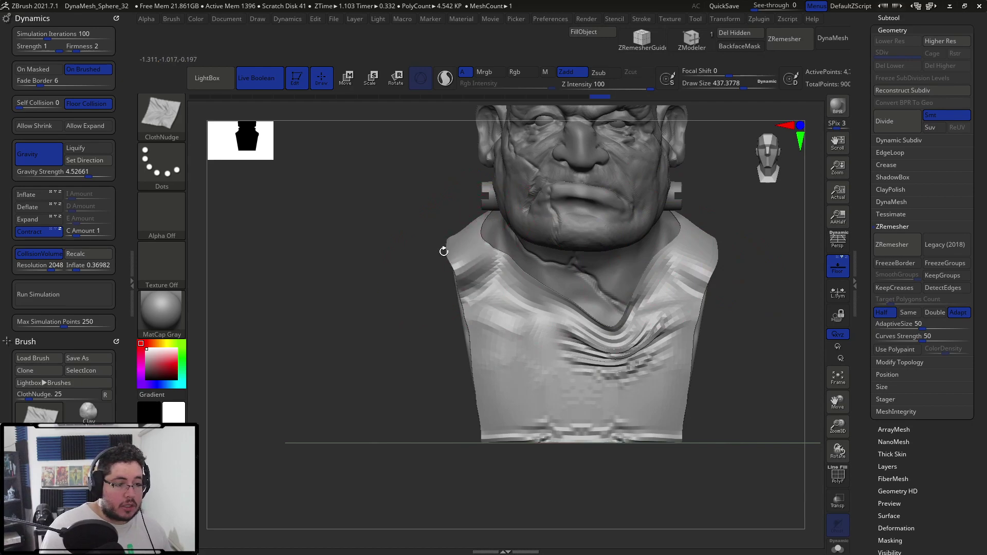
- Nudge more cloth folds into the shirt around the shoulder and along both sides of the neckline
drag(406, 337, 464, 312)
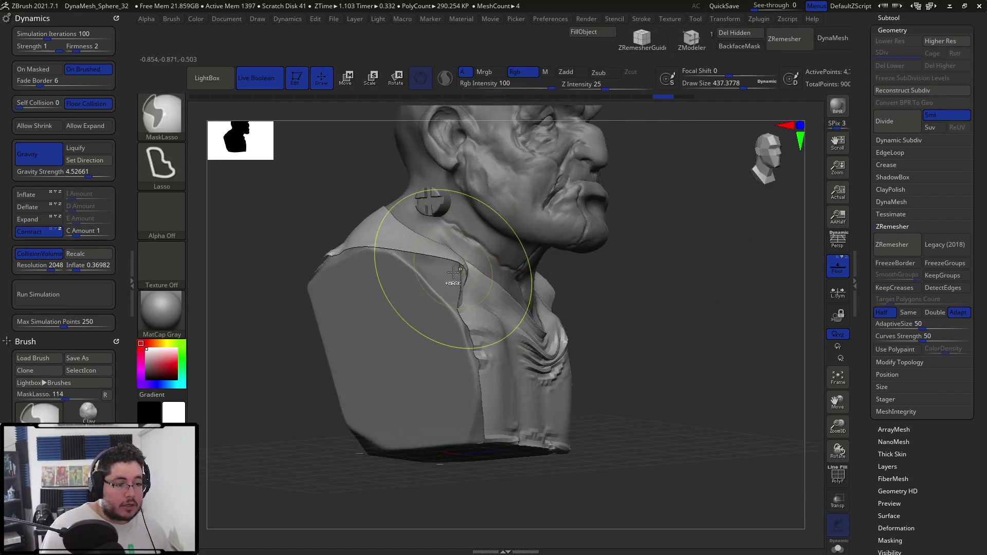
drag(440, 265, 378, 321)
shift+drag(291, 345, 333, 348)
mouse_move(544, 252)
shift+mouse_down()
mouse_move(443, 251)
mouse_move(452, 260)
mouse_move(440, 246)
mouse_move(471, 288)
shift+mouse_up()
drag(560, 320, 520, 288)
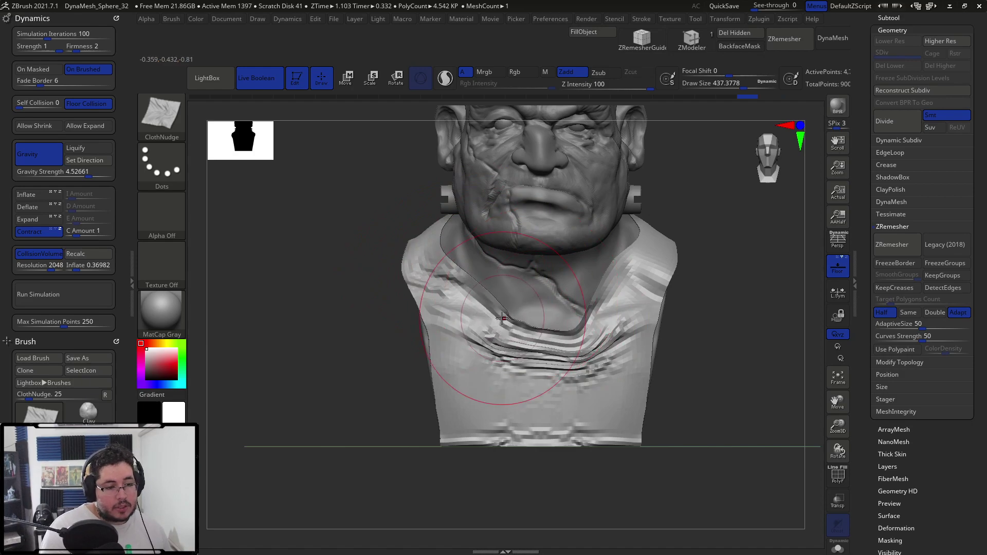
mouse_move(622, 278)
mouse_down()
mouse_move(603, 288)
mouse_move(612, 311)
mouse_up()
mouse_move(612, 311)
right_down()
mouse_move(537, 307)
mouse_move(604, 303)
right_up()
ctrl+right_drag(762, 382, 396, 343)
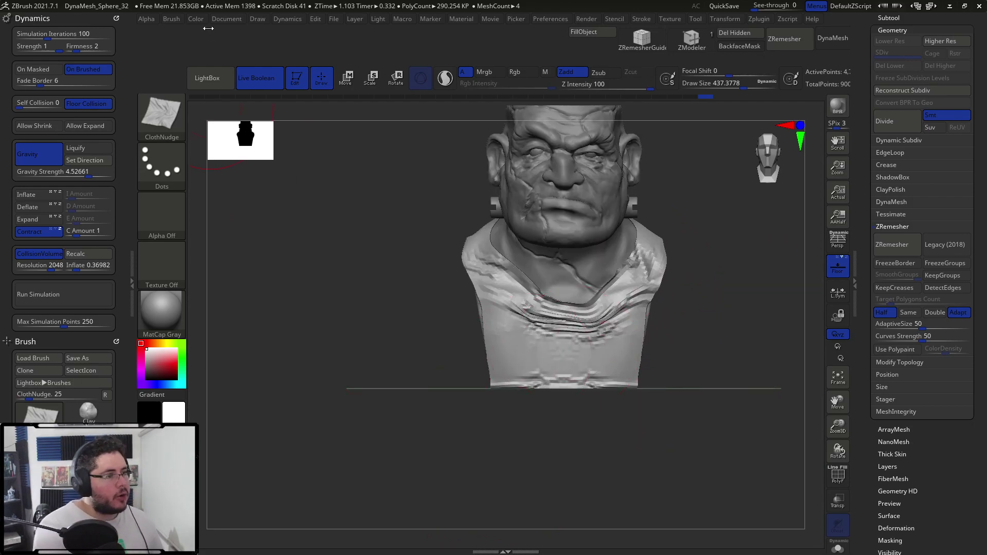
click(232, 18)
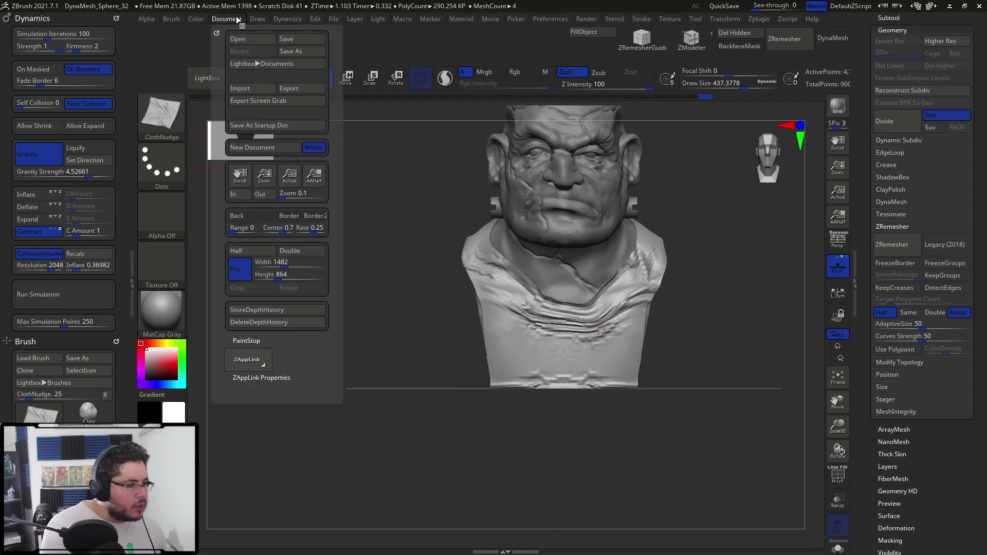
- Lower the floor grid's elevation to about -2.04 and run the cloth simulation on the shirt again
mouse_move(258, 19)
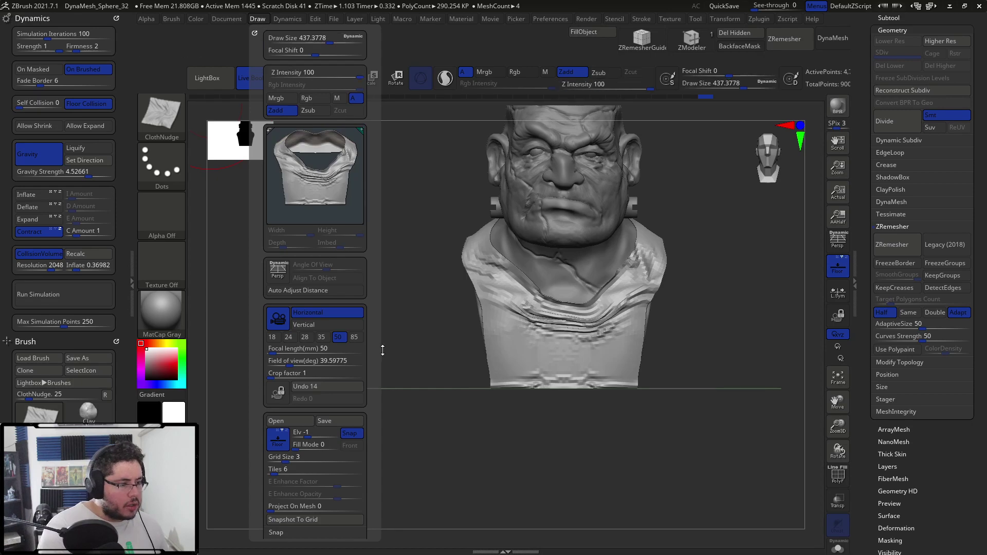
drag(368, 422, 367, 368)
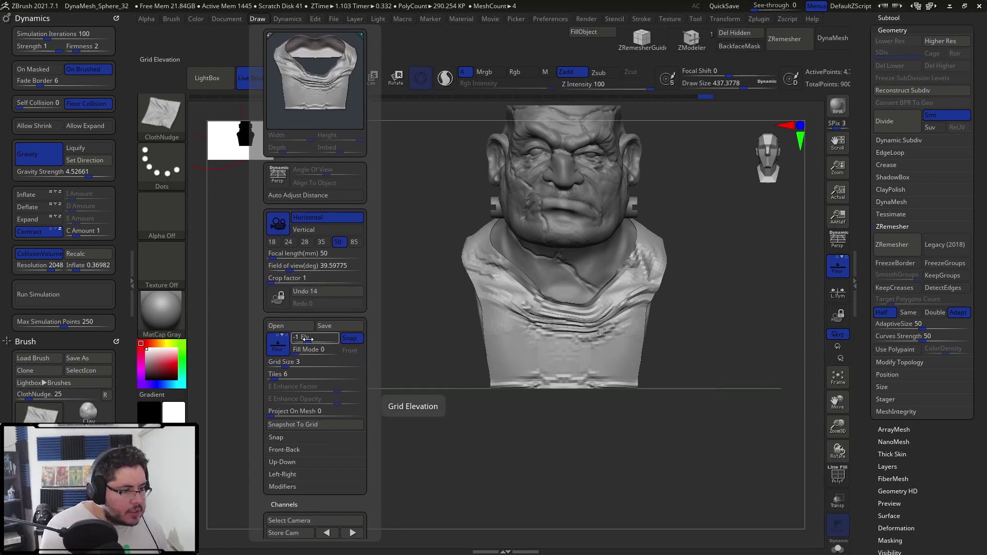
drag(307, 339, 314, 340)
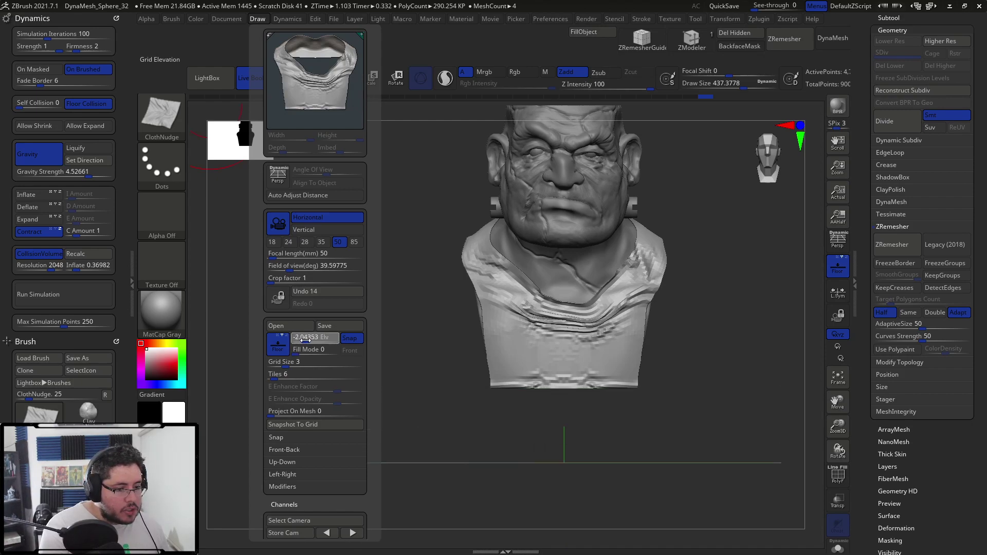
click(78, 304)
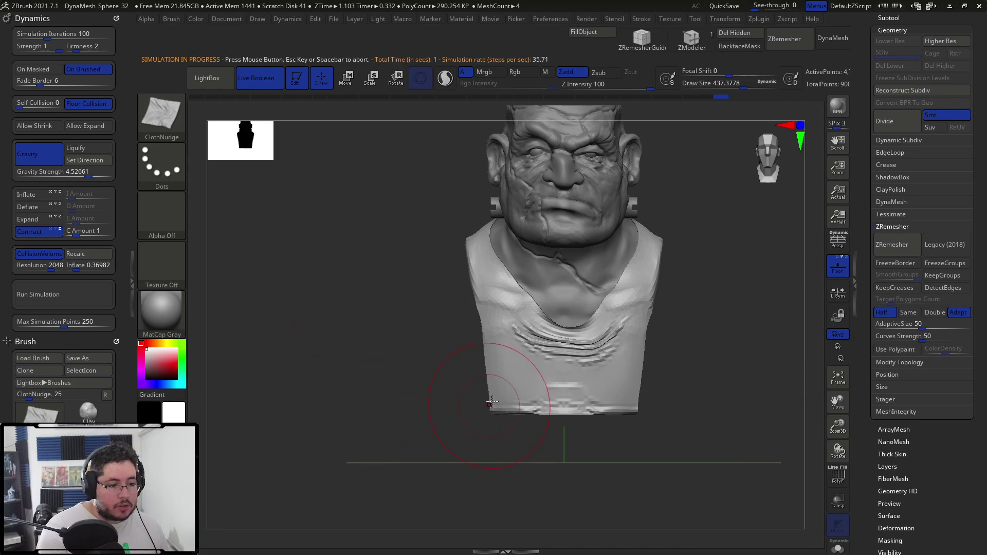
- Nudge more folds into the shirt along its lower hem and across the chest with the ClothNudge brush
mouse_move(558, 417)
mouse_down()
mouse_move(501, 399)
mouse_move(623, 399)
mouse_move(607, 414)
mouse_move(582, 412)
mouse_up()
drag(668, 407, 641, 400)
mouse_move(595, 360)
mouse_down()
mouse_move(624, 263)
mouse_move(579, 299)
mouse_up()
shift+drag(437, 308, 514, 293)
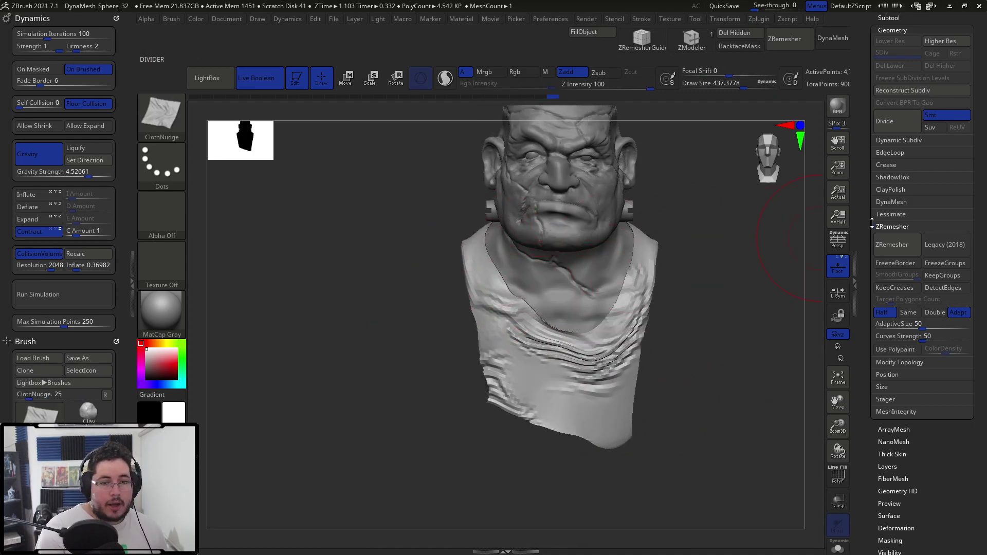
- Enable Dynamic Subdiv on the shirt with a thickness of about 0.014 and apply it to the mesh
click(904, 140)
click(895, 153)
drag(879, 207, 910, 201)
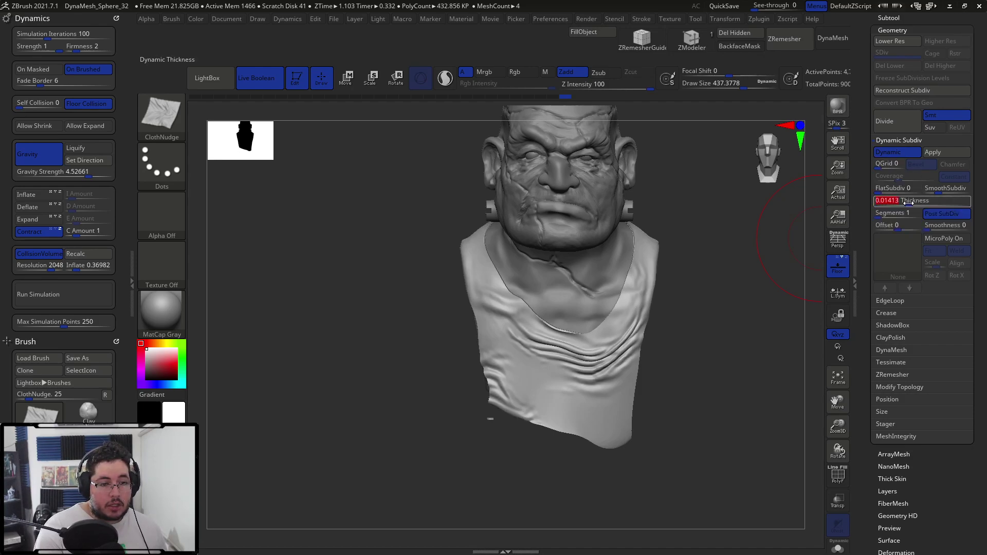
drag(715, 309, 742, 318)
alt+drag(731, 308, 714, 280)
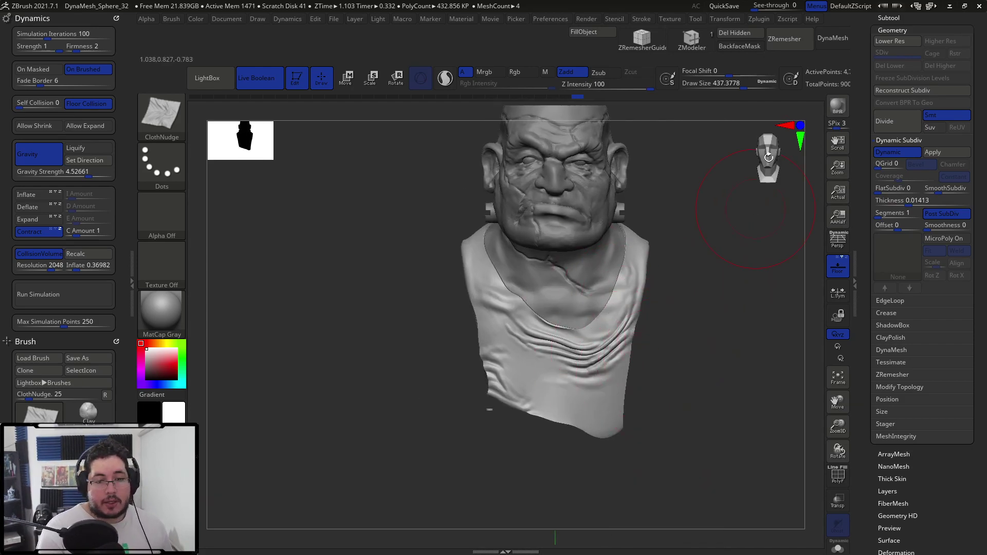
click(934, 152)
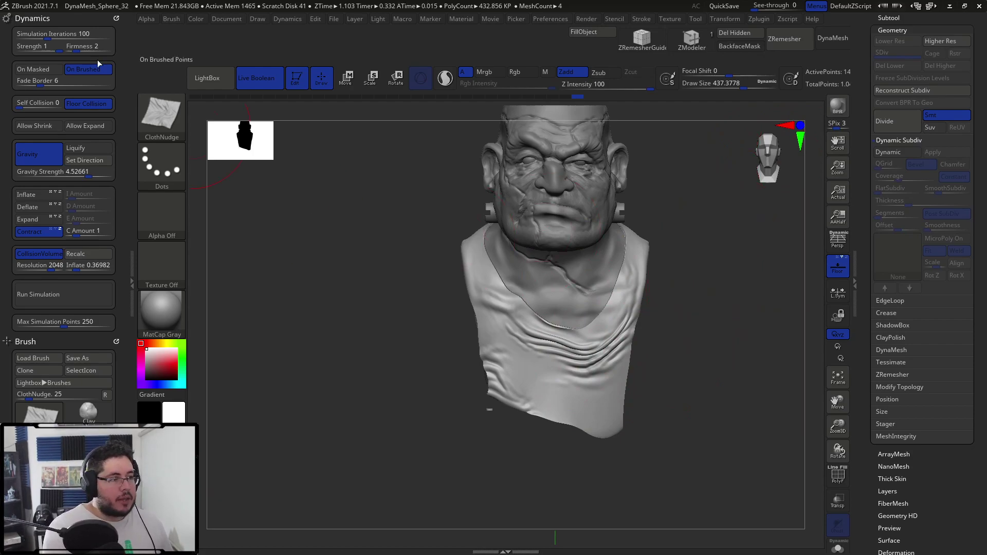
- Put away the Dynamics palette and carve a ragged diagonal tear into the shirt's chest with ClayBuildup at draw size about 31
click(116, 18)
alt+drag(675, 337, 679, 372)
key(b)
key(c)
key(b)
key(space)
drag(543, 329, 515, 329)
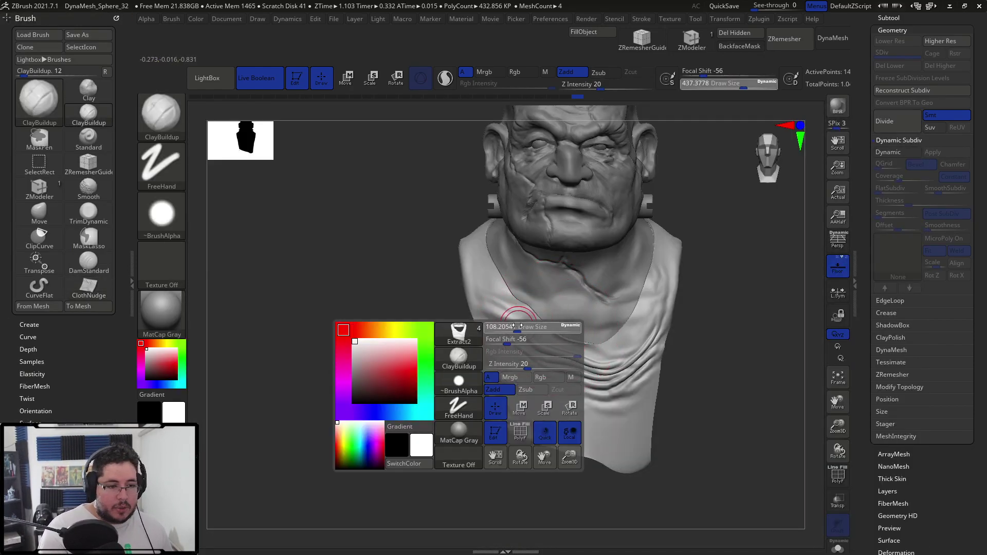
key(space)
drag(519, 373, 511, 350)
key(space)
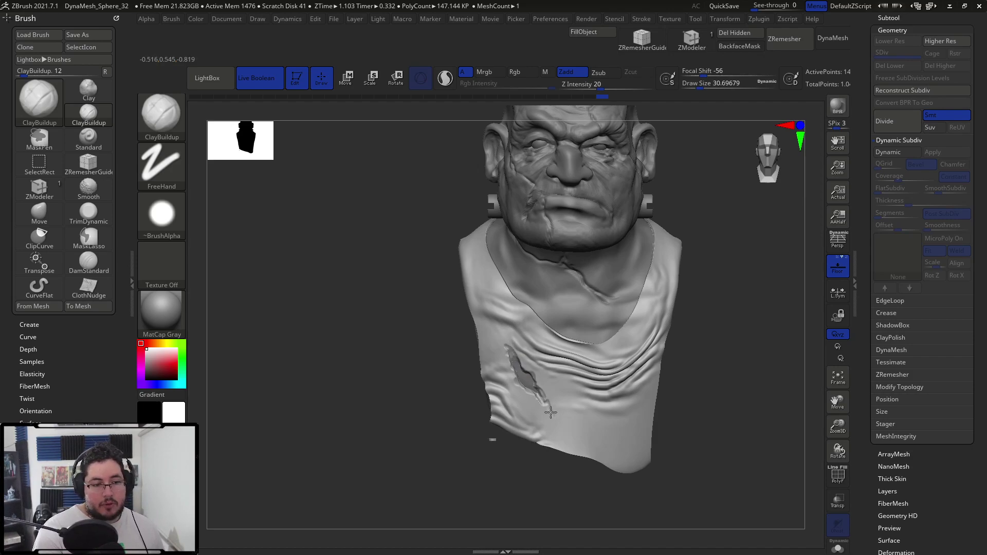
- Fray the shirt's neckline and gouge a small hole near the lower hem with ClayBuildup at draw size about 51
key(space)
drag(615, 344, 606, 341)
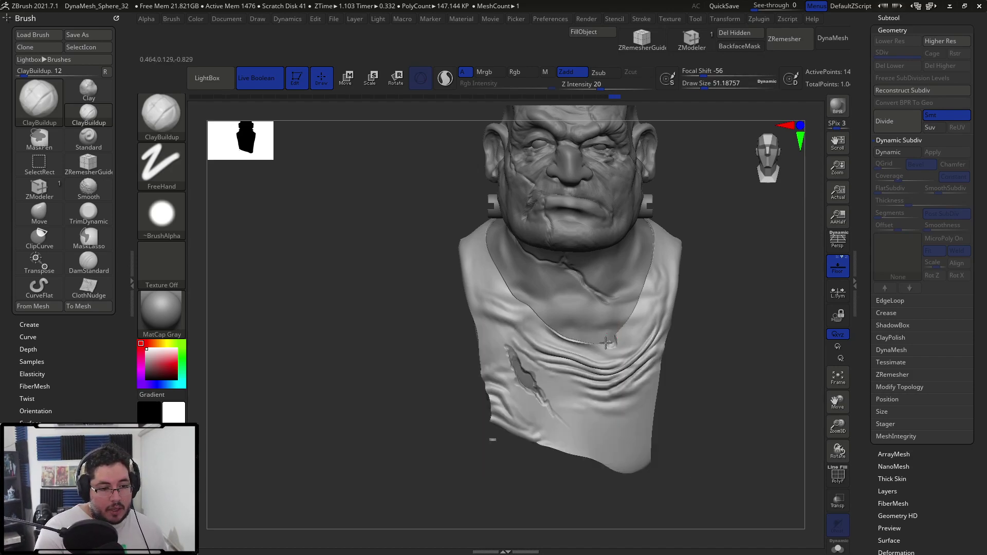
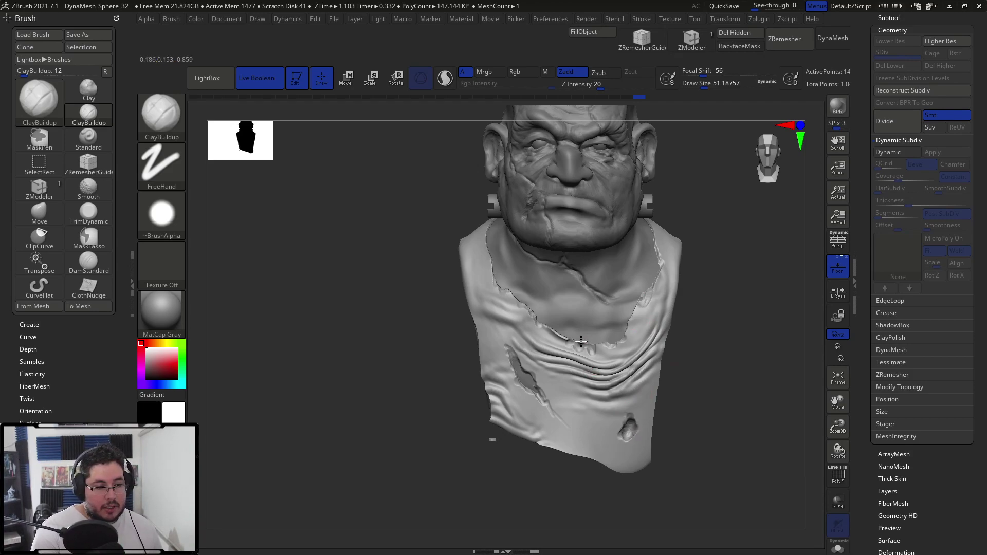
alt+drag(710, 376, 715, 412)
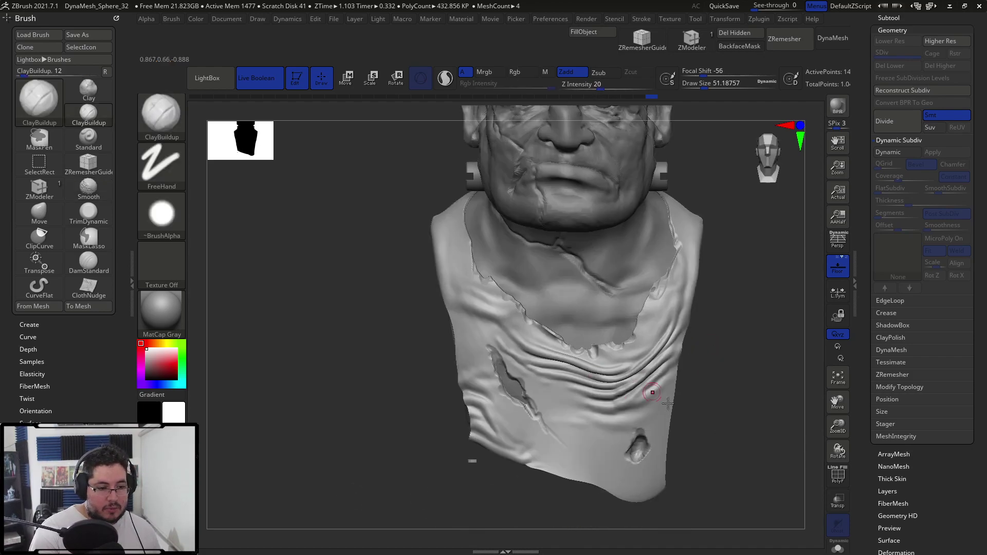
alt+drag(724, 355, 736, 429)
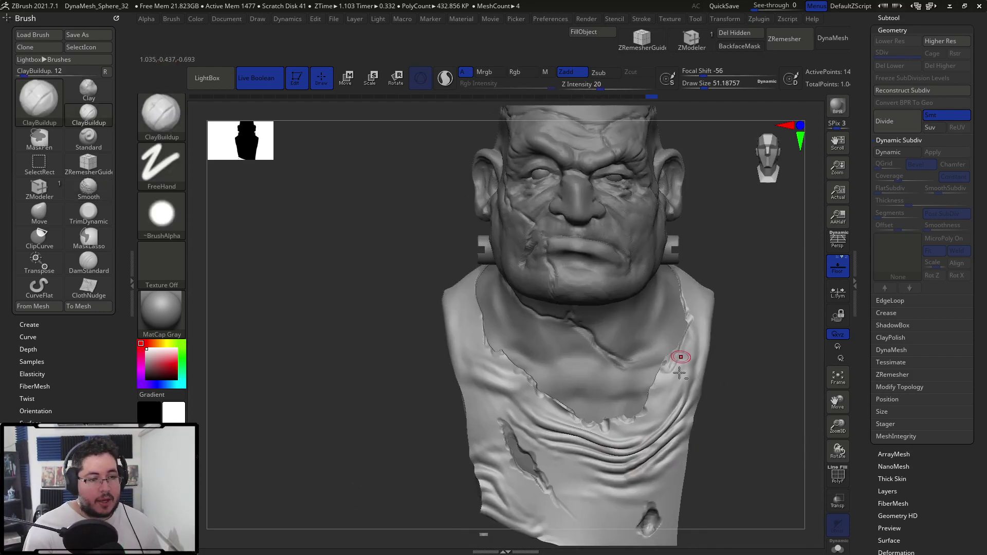
- Select the monster's body subtool with the DamStandard brush active and subdivide it to level 4
alt+click(589, 387)
key(b)
key(d)
key(s)
key(space)
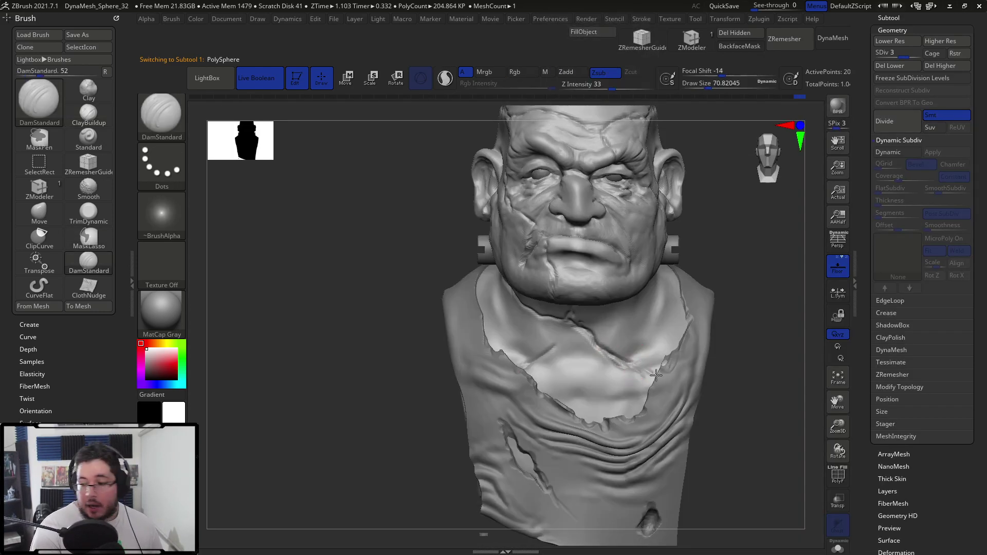
mouse_move(754, 320)
alt+mouse_down()
mouse_move(754, 329)
mouse_move(726, 283)
mouse_move(678, 281)
alt+mouse_up()
key(ctrl+d)
key(d)
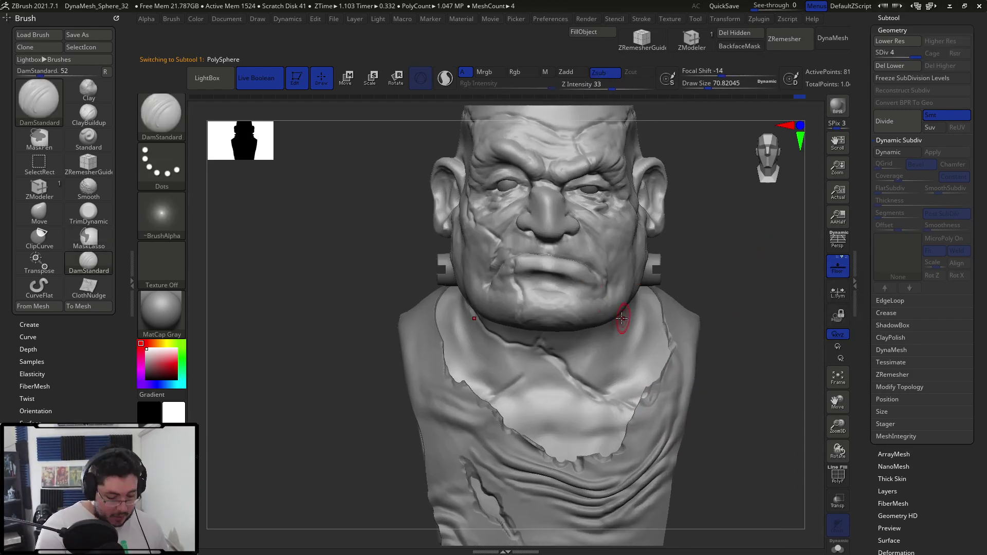
- Switch to the Standard brush, remove the docked Brush palette and collapse the tray beside the canvas
key(b)
key(s)
key(t)
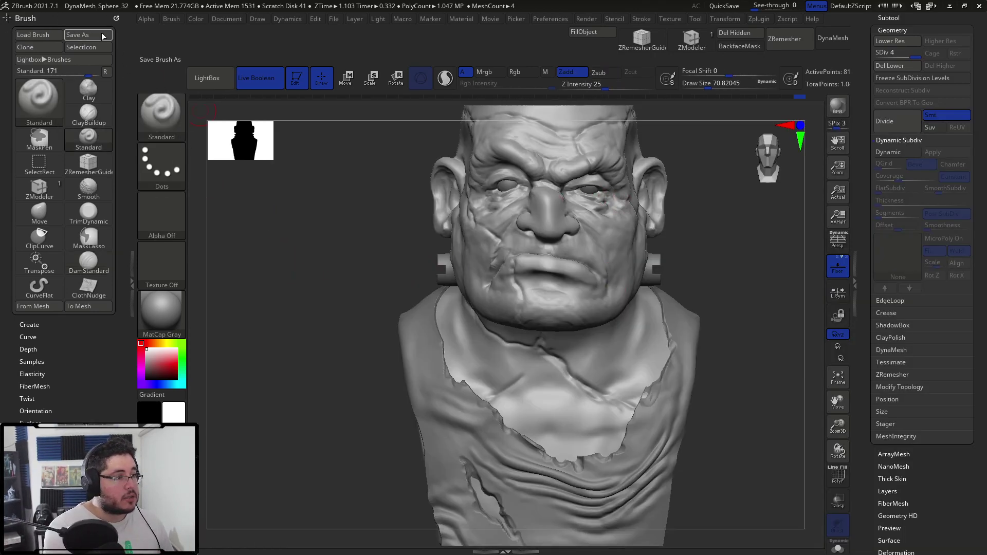
click(116, 18)
click(132, 276)
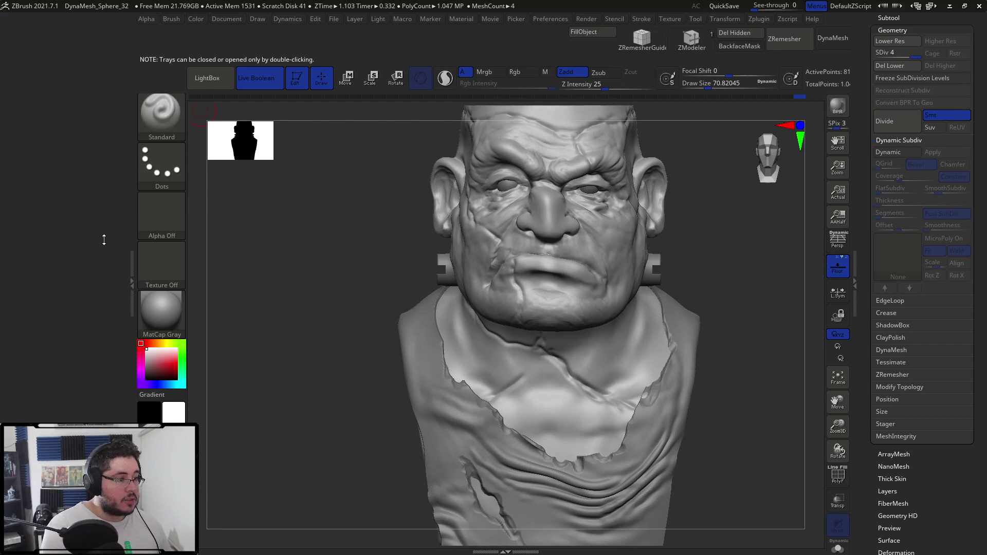
double_click(131, 282)
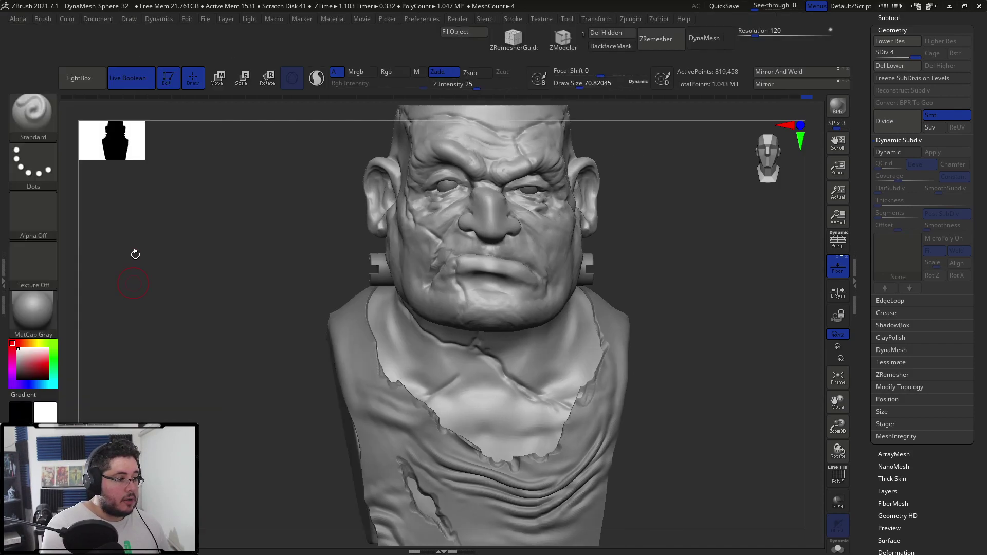
- Load the Leathery Skin67 alpha from LightBox and set the Standard brush's stroke to DragRect
click(78, 78)
click(234, 110)
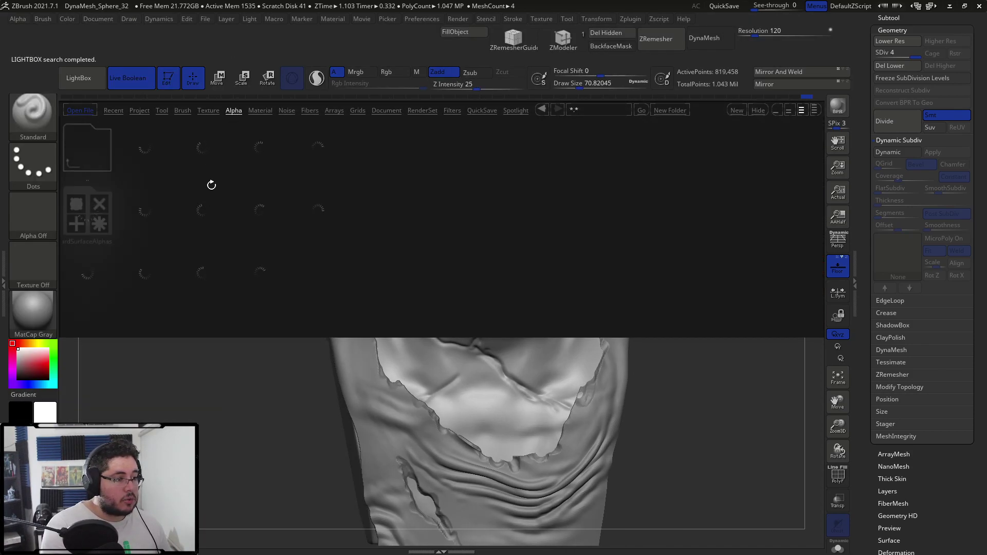
click(261, 282)
click(176, 278)
double_click(149, 287)
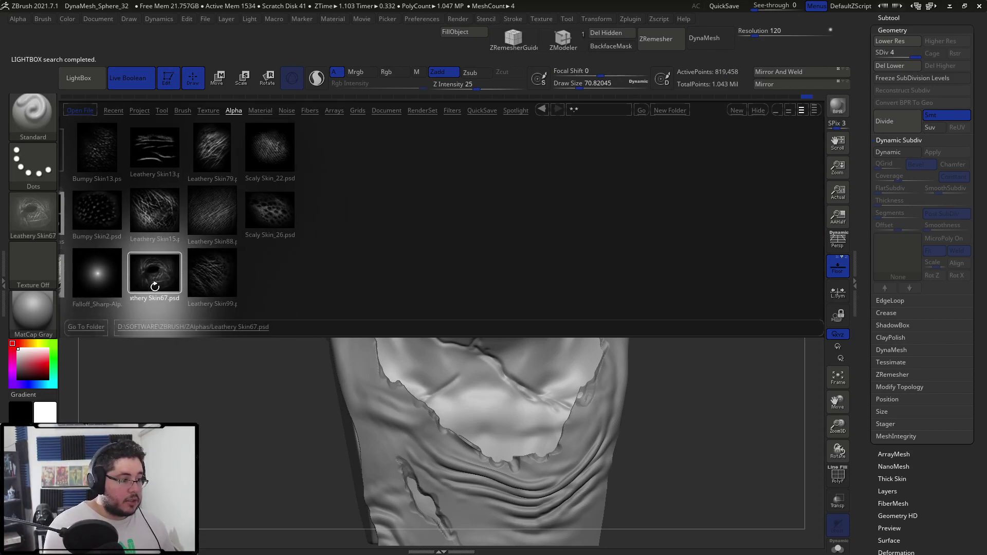
click(41, 185)
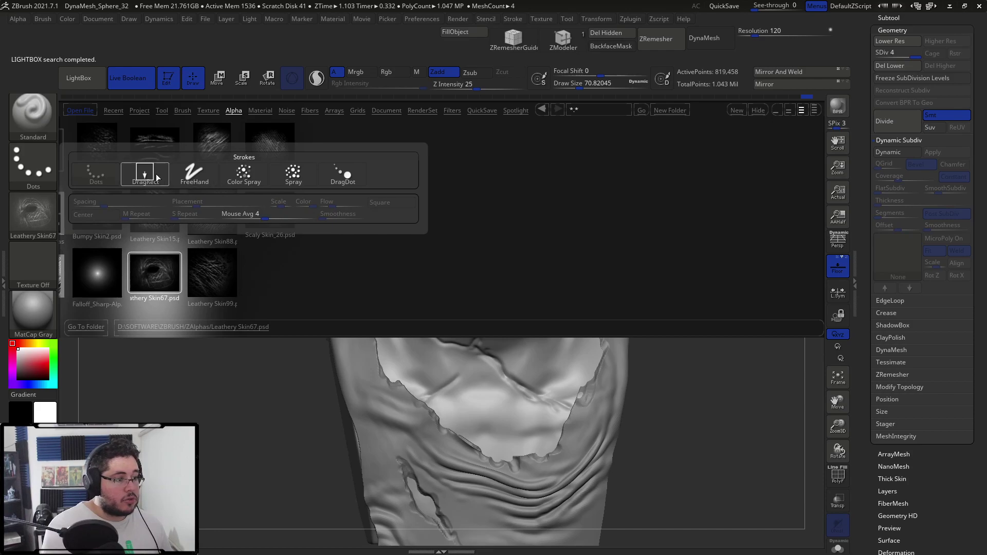
click(156, 178)
drag(295, 424, 298, 415)
key(comma)
- Stamp the wrinkle alpha around the eyes in Zsub mode, undoing the Zadd attempt, and set Z Intensity to 10
alt+drag(731, 296, 668, 286)
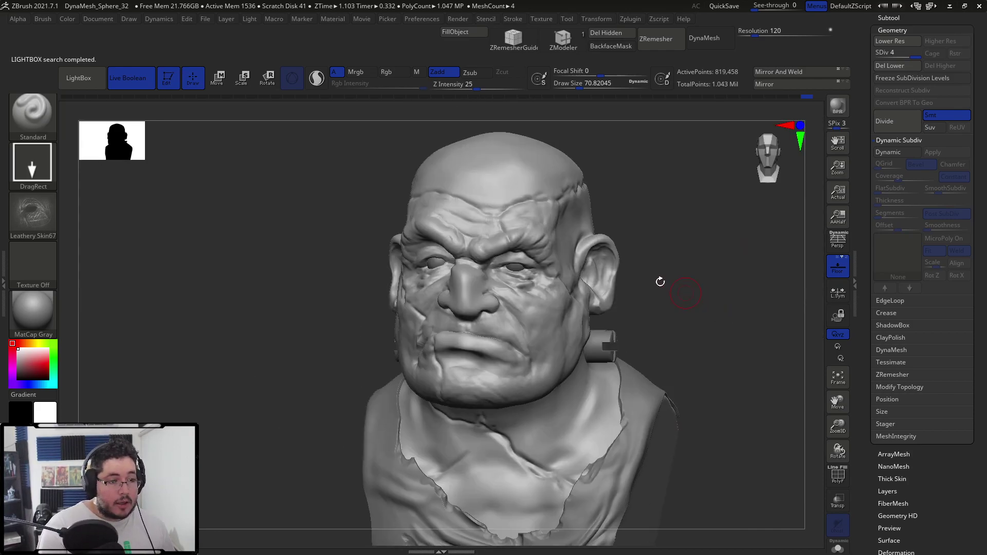
drag(546, 285, 553, 301)
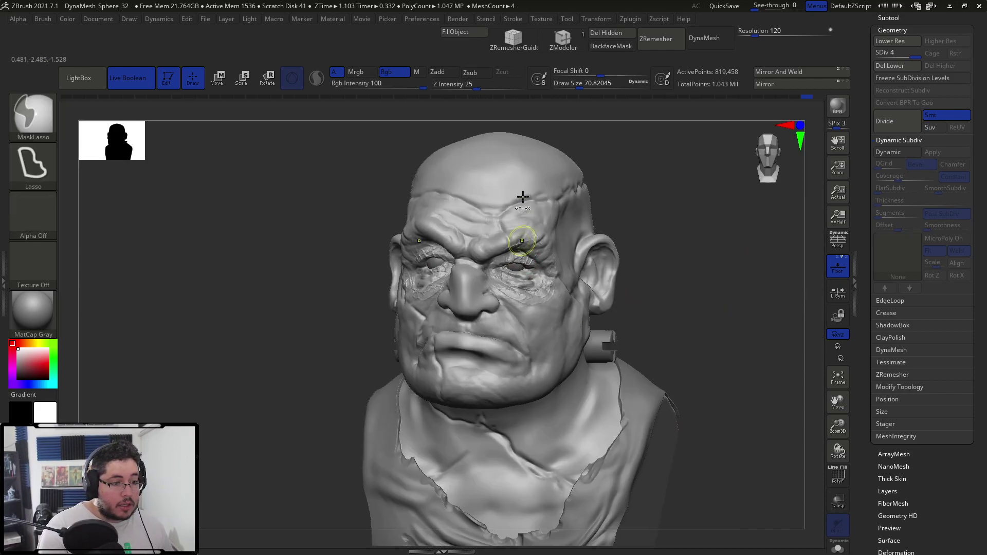
click(484, 74)
key(ctrl+z)
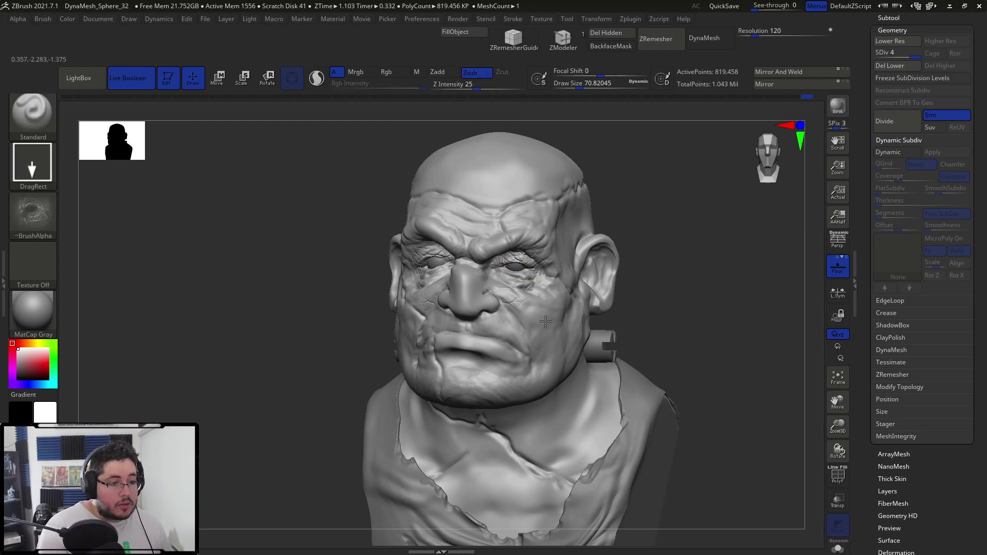
click(445, 86)
text(10)
key(Return)
alt+drag(611, 233, 540, 255)
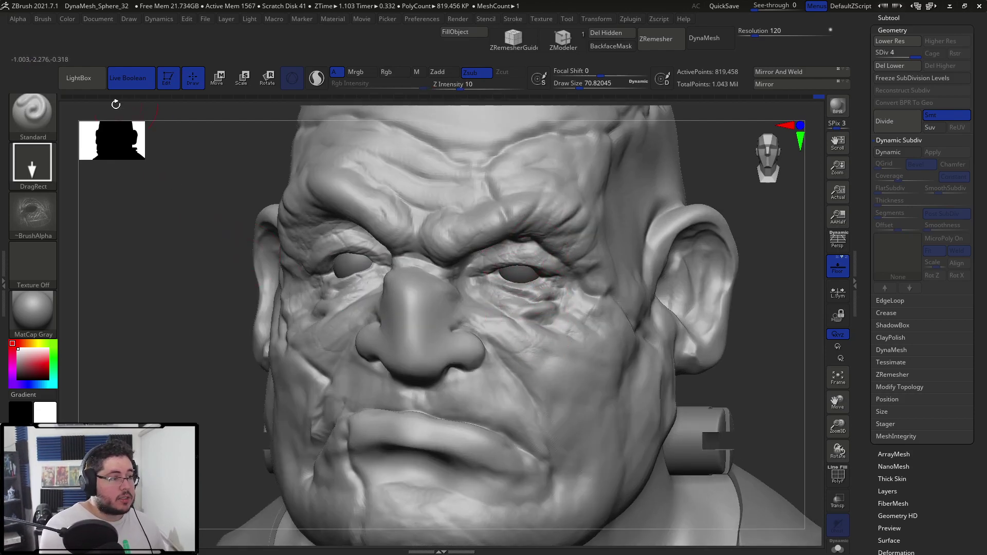
- Load the Leathery Skin15 alpha and use the Color Spray stroke at draw size about 116
click(101, 82)
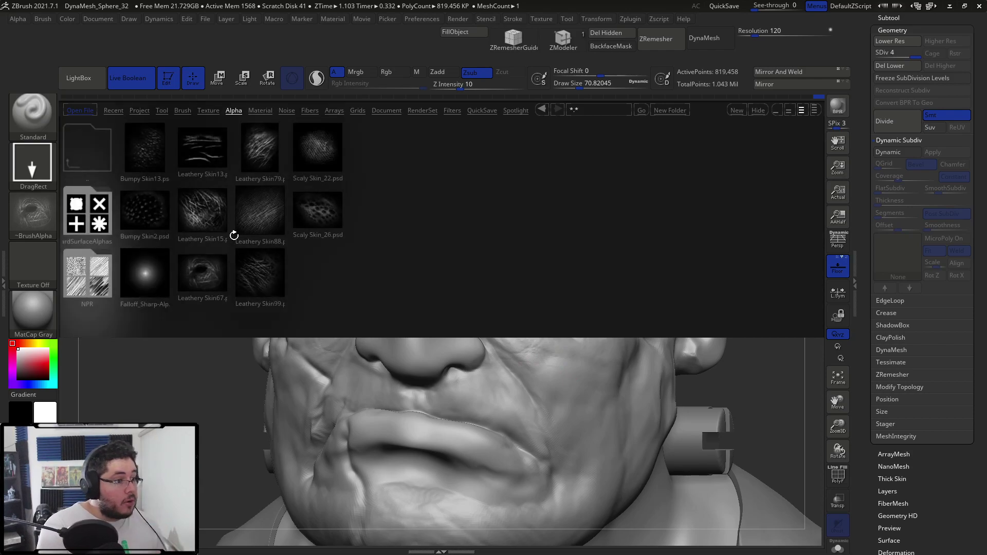
double_click(190, 218)
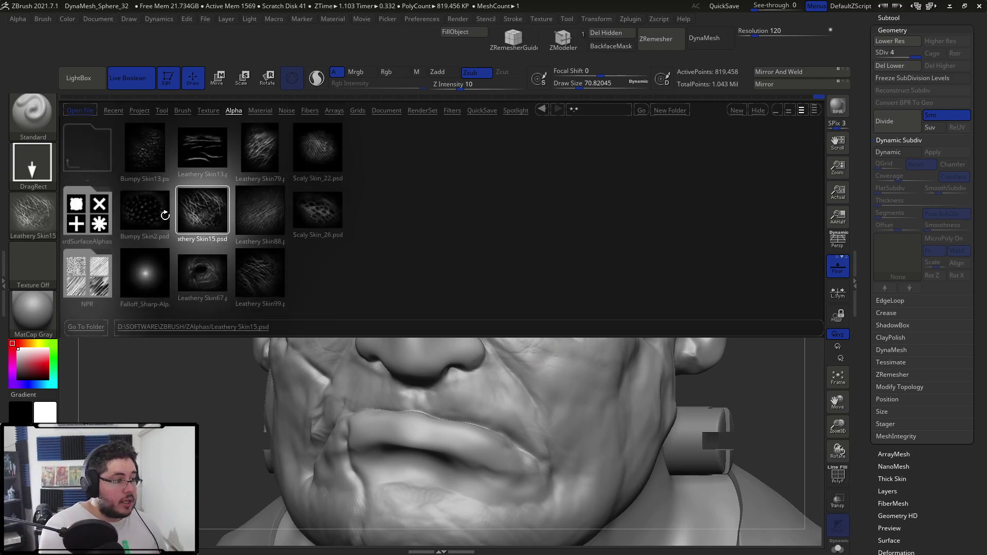
click(31, 164)
click(247, 178)
key(comma)
key(space)
- Spray the leathery skin texture over the cheeks, chin, neck and upper chest
alt+drag(700, 202, 597, 341)
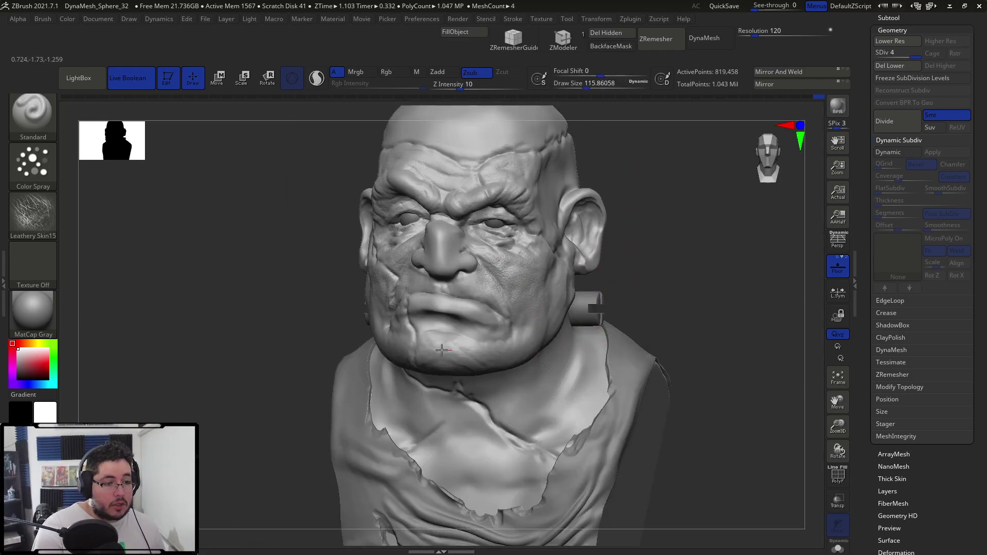
drag(332, 328, 455, 282)
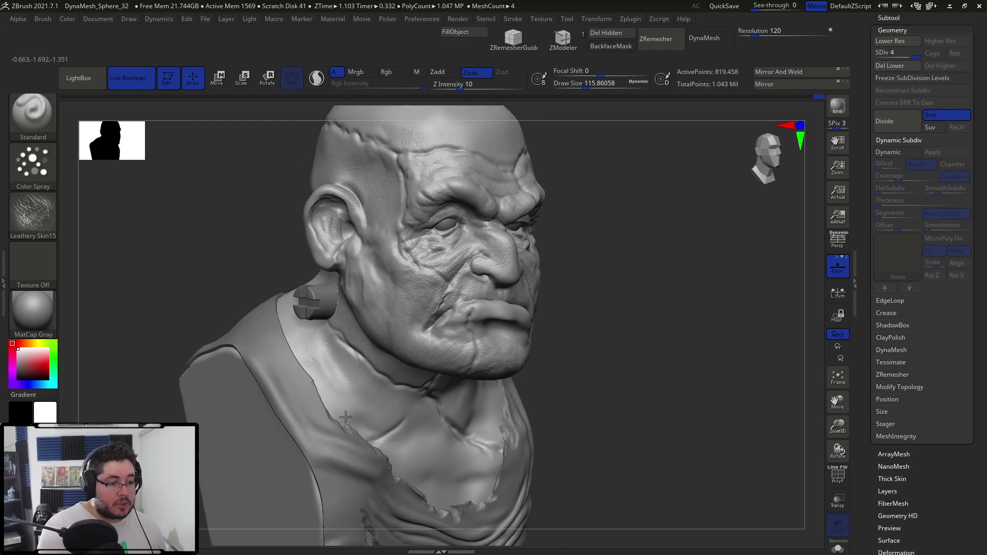
drag(591, 391, 467, 398)
drag(645, 338, 549, 407)
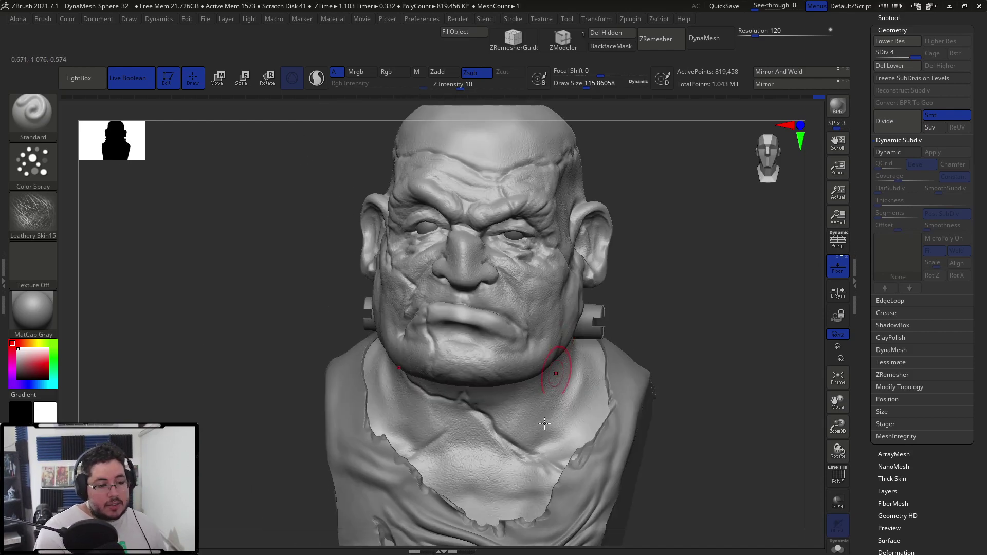
- Cover the sides, top and back of the head with the sprayed leathery skin texture
mouse_move(612, 380)
mouse_down()
mouse_move(636, 287)
mouse_move(493, 349)
mouse_up()
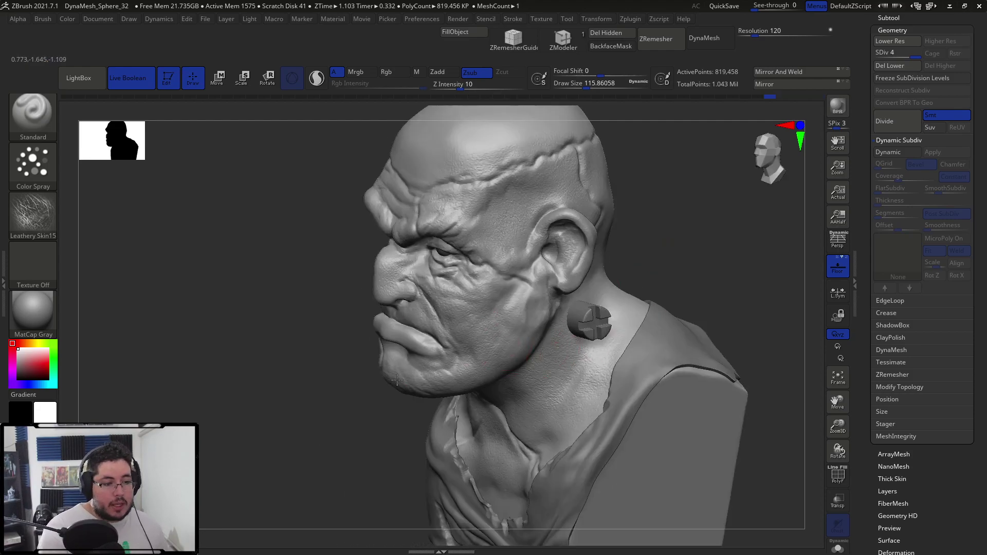
alt+drag(648, 148, 642, 218)
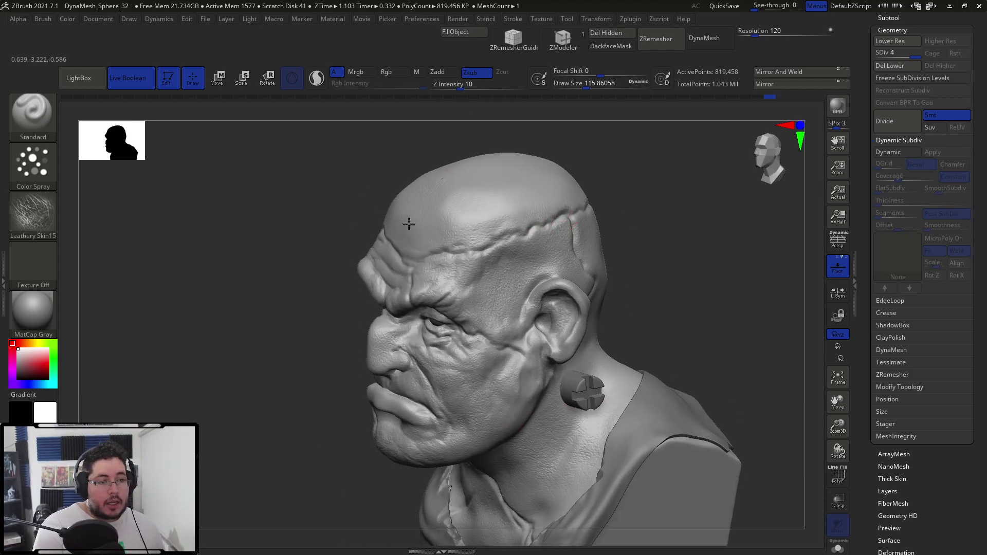
drag(554, 171, 528, 170)
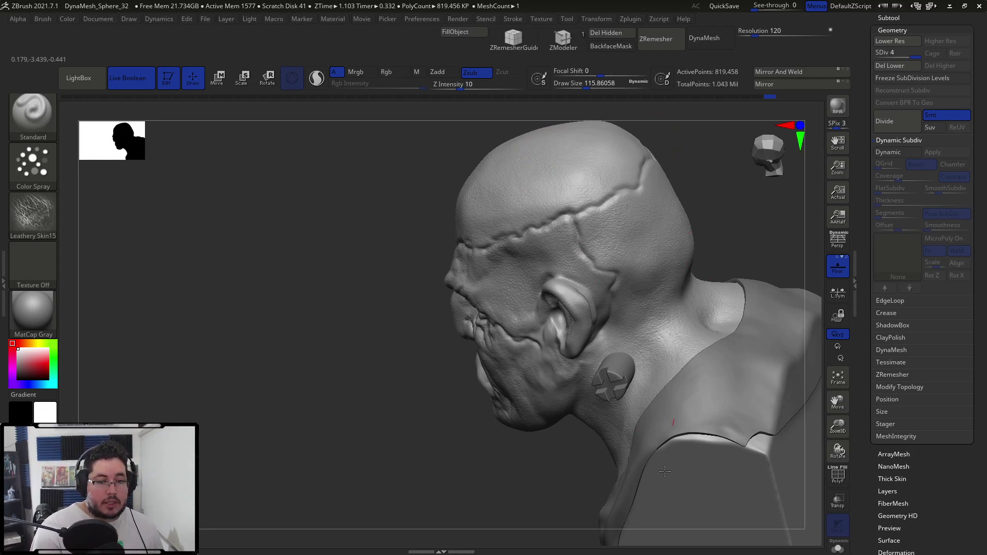
mouse_move(676, 226)
mouse_down()
mouse_move(731, 292)
mouse_move(738, 276)
mouse_move(738, 334)
mouse_up()
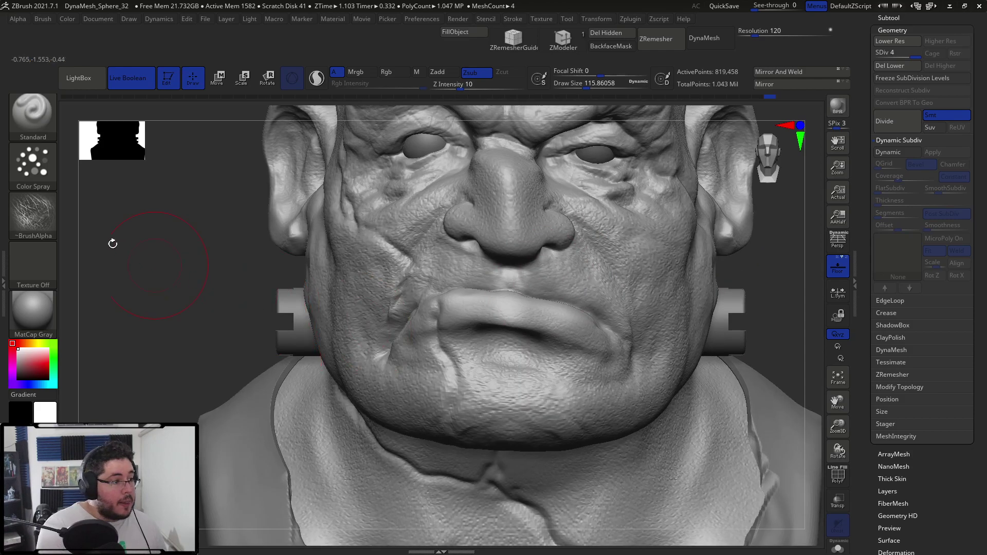
- Load the Leathery Skin13 alpha with the DragRect stroke, setting Z Intensity to 12 and draw size to about 54
click(71, 80)
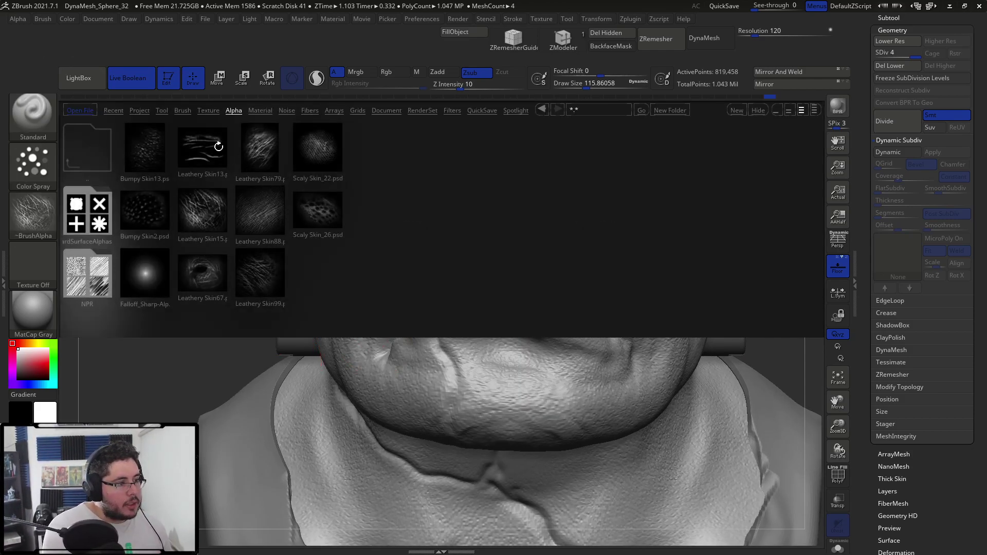
double_click(215, 150)
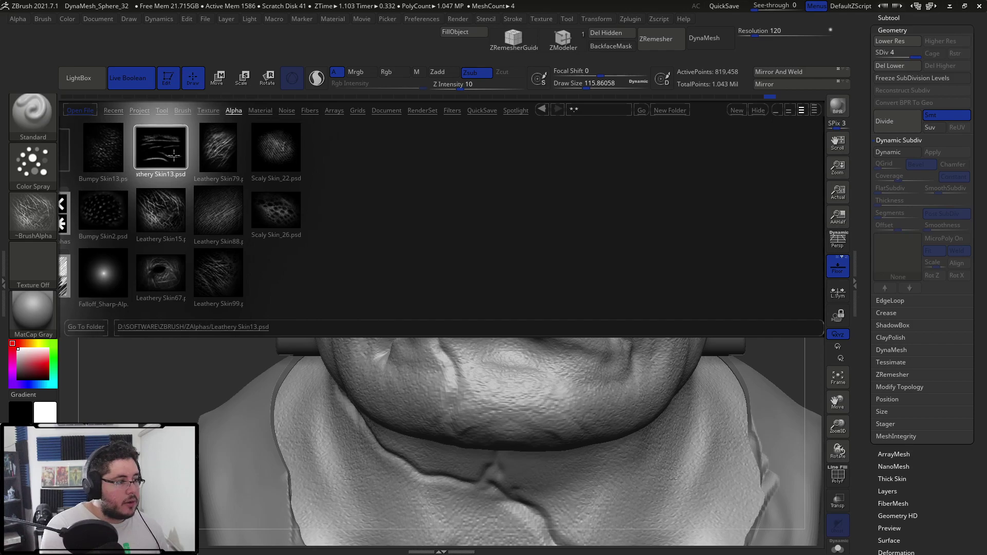
click(190, 180)
click(49, 167)
click(146, 170)
click(83, 85)
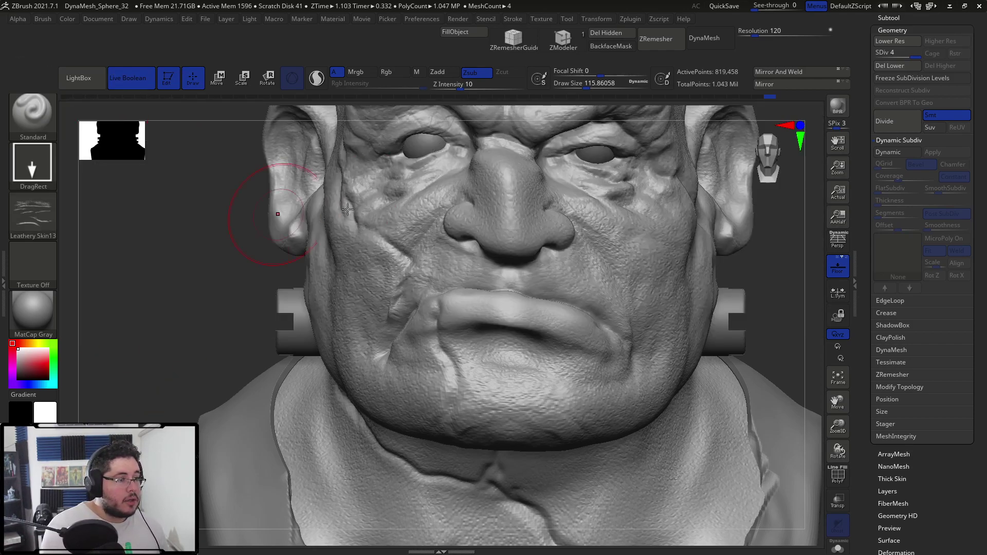
drag(445, 85, 448, 86)
right_drag(360, 309, 447, 314)
key(space)
drag(482, 282, 469, 282)
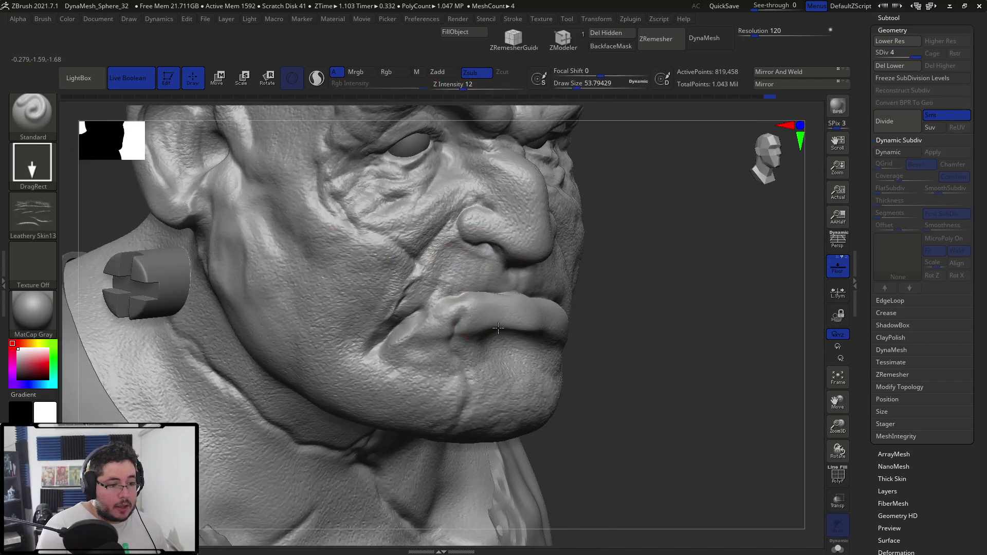
- Set Z Intensity to 23, mask the upper lip and invert the mask so only the lip can be sculpted
drag(456, 87, 461, 86)
mouse_move(472, 311)
ctrl+mouse_down()
mouse_move(442, 328)
mouse_move(423, 312)
mouse_move(435, 309)
ctrl+mouse_up()
key(ctrl+z)
mouse_move(634, 338)
shift+mouse_down()
mouse_move(517, 336)
mouse_move(498, 284)
mouse_move(436, 308)
mouse_move(412, 345)
mouse_move(561, 340)
shift+mouse_up()
mouse_move(566, 336)
mouse_down()
mouse_move(516, 314)
mouse_move(467, 267)
mouse_up()
key(ctrl+i)
key(ctrl+z)
- Stamp the leathery wrinkle alpha across the whole upper lip in Zsub mode, and clear the mask
drag(516, 296, 555, 266)
drag(460, 311, 573, 291)
mouse_move(449, 324)
mouse_down()
mouse_move(500, 278)
mouse_move(485, 308)
mouse_move(457, 321)
mouse_up()
right_drag(449, 262, 475, 304)
drag(513, 335, 506, 317)
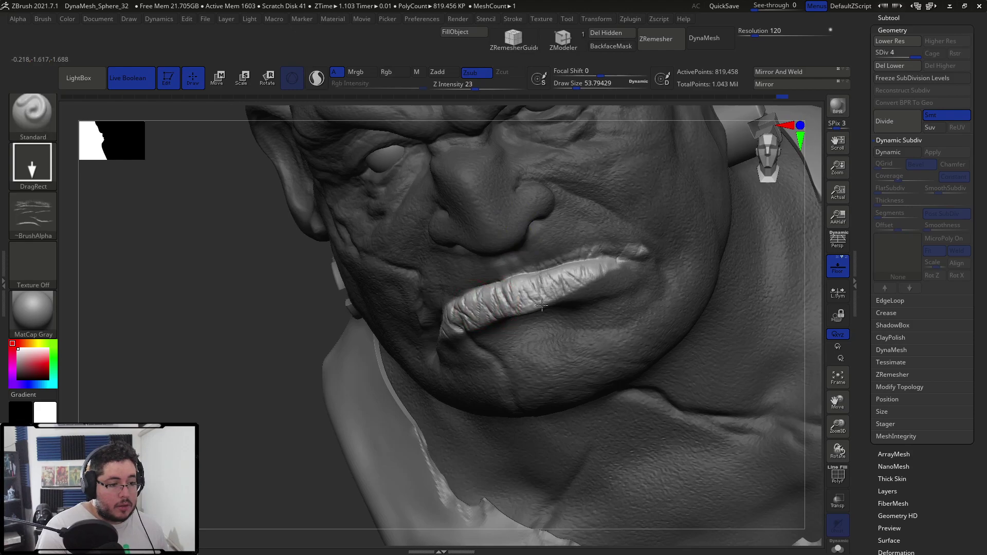
drag(577, 279, 579, 276)
drag(644, 273, 659, 254)
mouse_move(568, 283)
mouse_down()
mouse_move(600, 296)
mouse_move(607, 288)
mouse_up()
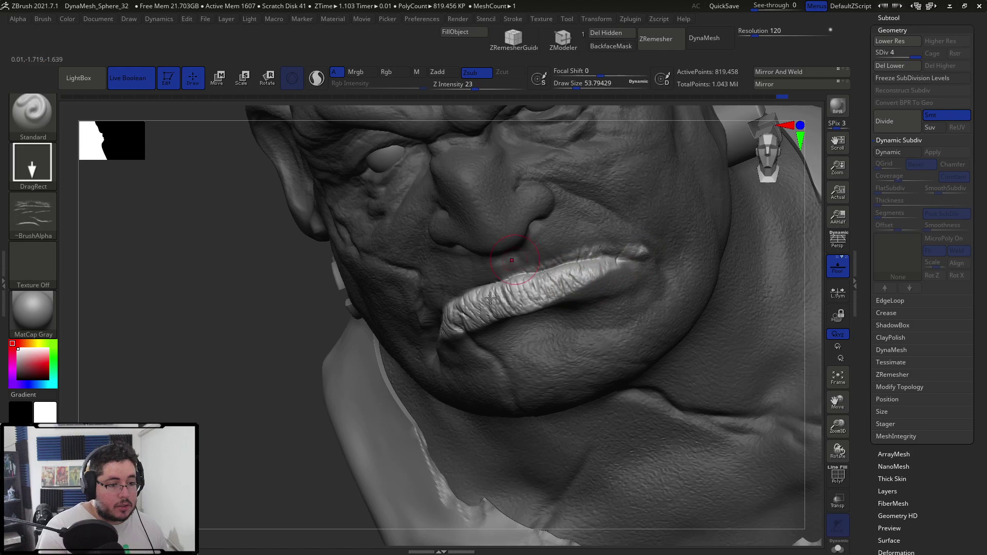
ctrl+drag(286, 356, 298, 285)
mouse_move(668, 233)
alt+mouse_down()
mouse_move(719, 244)
mouse_move(671, 224)
alt+mouse_up()
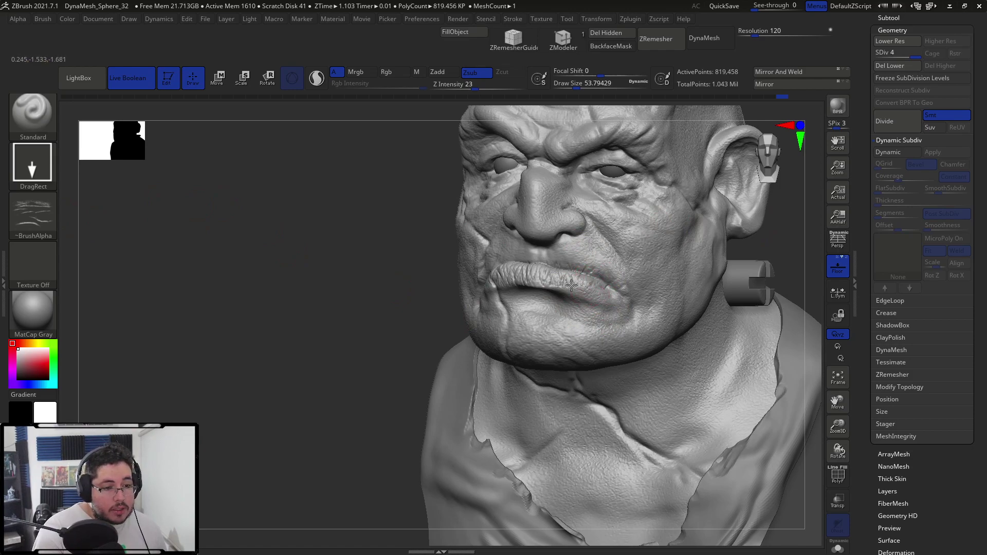
- Load the Bumpy Skin2 alpha with the Color Spray stroke at draw size about 116 and spray pores over the face
click(31, 209)
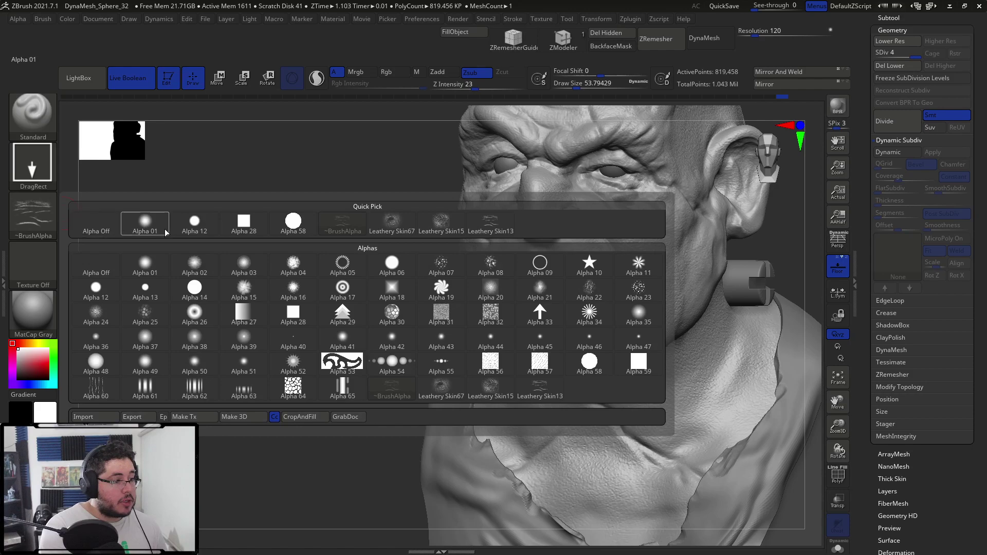
click(78, 78)
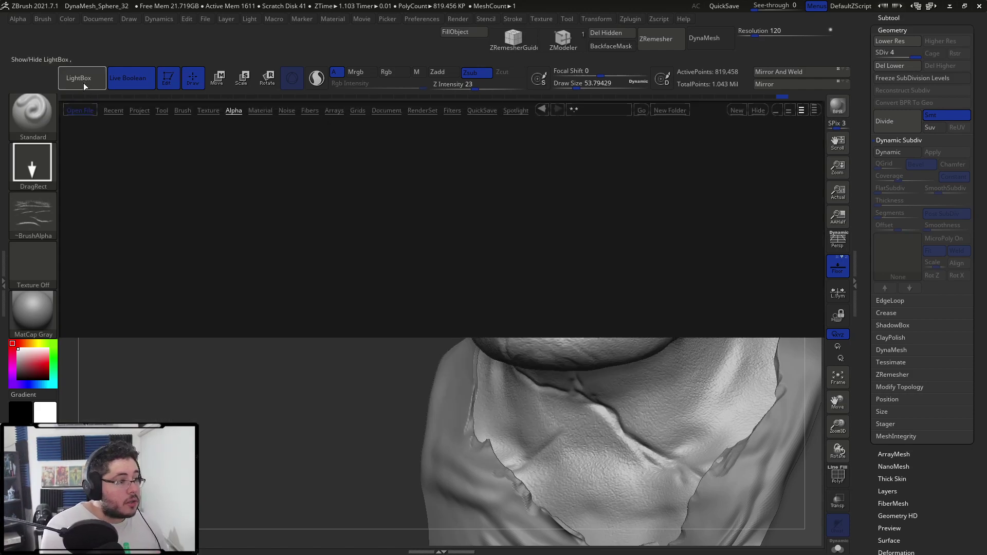
double_click(145, 214)
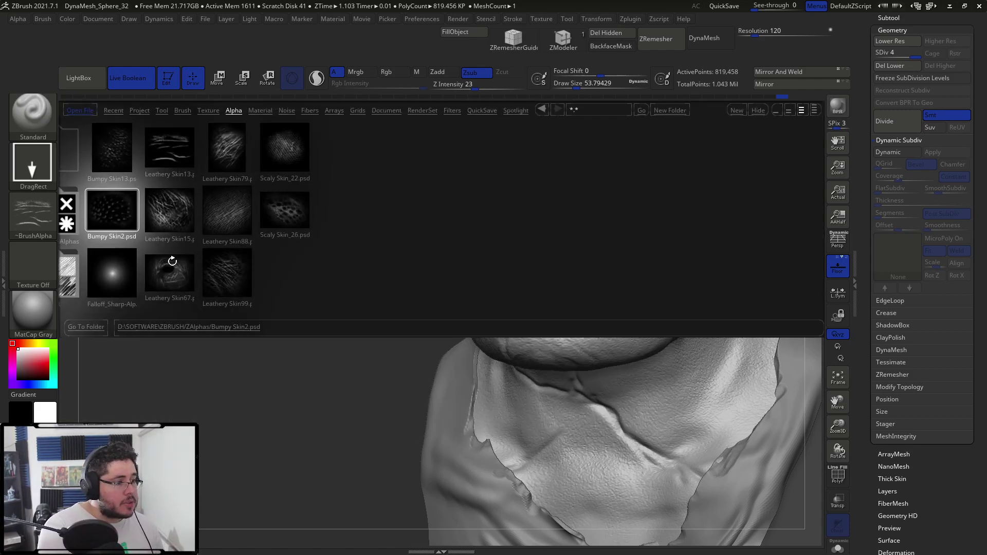
click(36, 169)
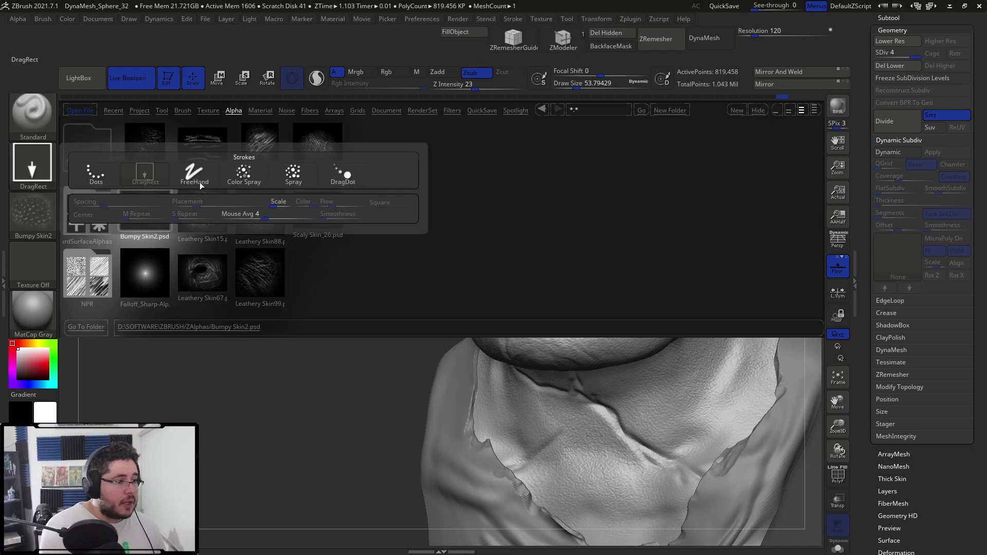
click(242, 183)
key(comma)
key(s)
drag(593, 308, 603, 308)
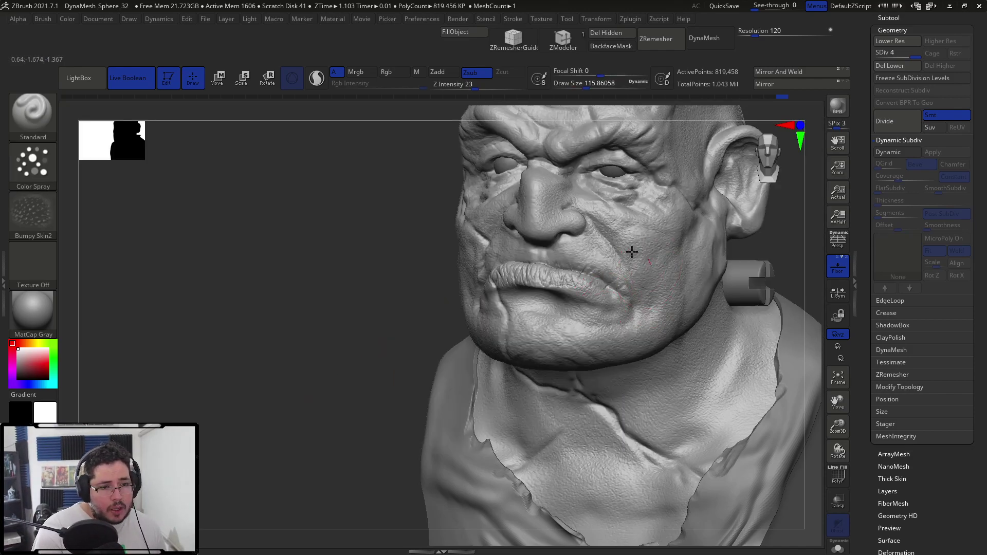
right_drag(509, 317, 433, 296)
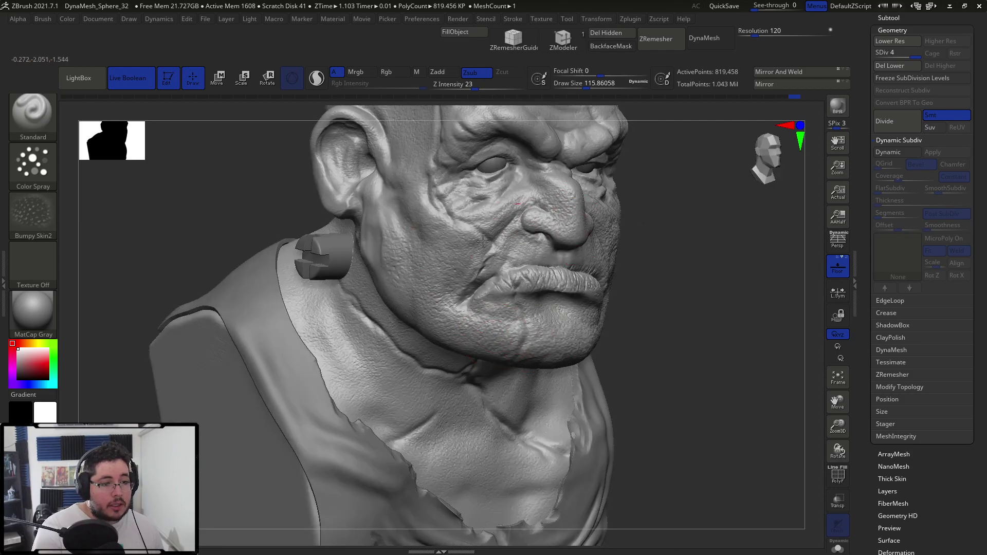
- Refine the skin around the eye with the ClayBuildup brush in Zadd mode at draw size about 20
key(b)
key(c)
key(b)
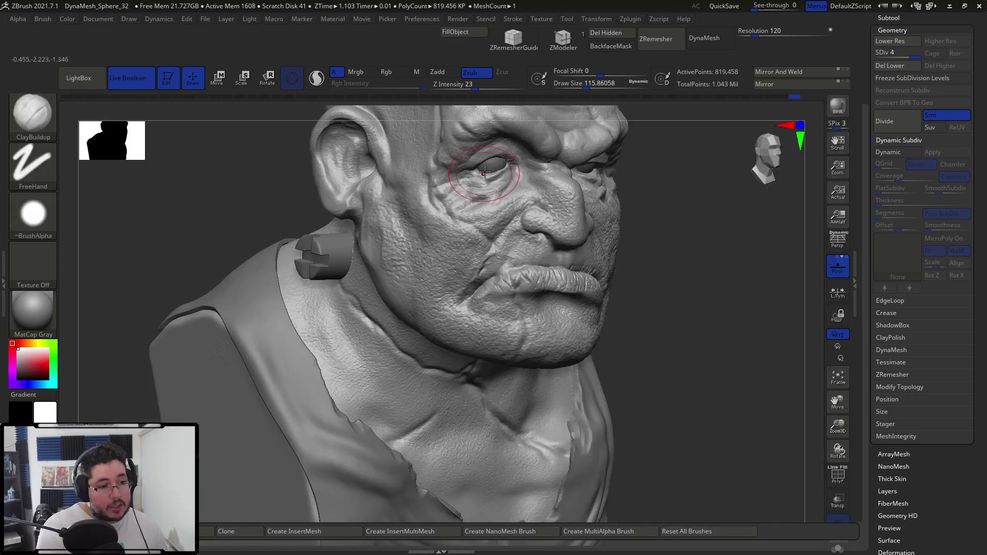
drag(510, 175, 493, 182)
mouse_move(542, 177)
right_down()
mouse_move(591, 188)
mouse_move(399, 282)
mouse_move(639, 211)
right_up()
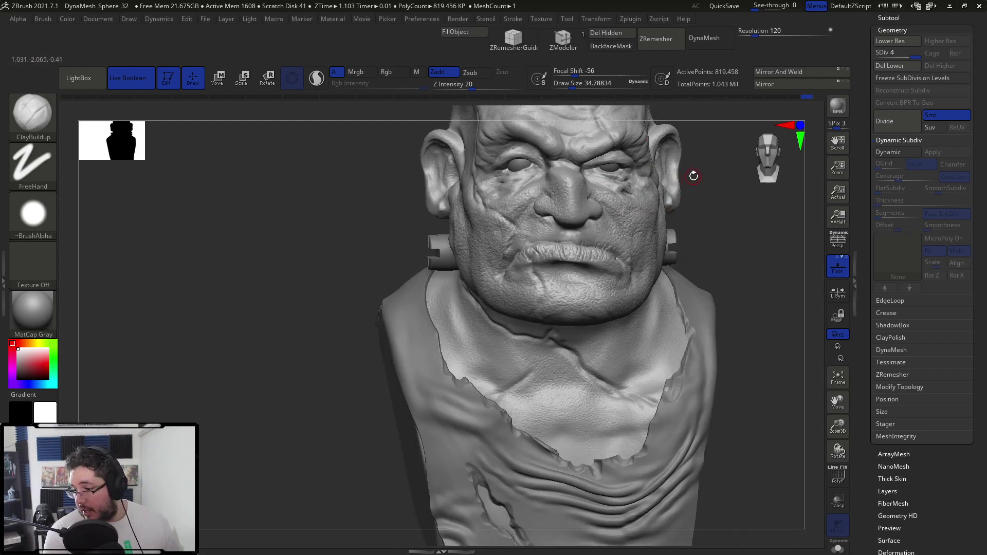
right_drag(693, 176, 761, 179)
alt+right_drag(688, 221, 691, 292)
key(space)
click(533, 277)
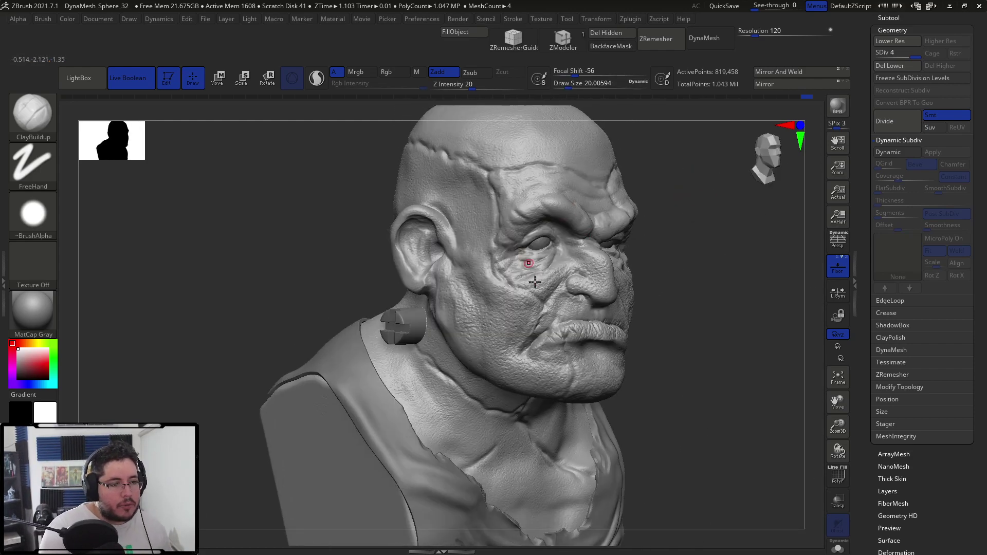
- Enlarge the brush and carve creases into the neck below the jaw with the DamStandard brush
mouse_move(669, 212)
right_down()
mouse_move(568, 188)
mouse_move(564, 221)
mouse_move(647, 349)
right_up()
key(space)
drag(648, 349, 640, 353)
right_drag(615, 450, 666, 337)
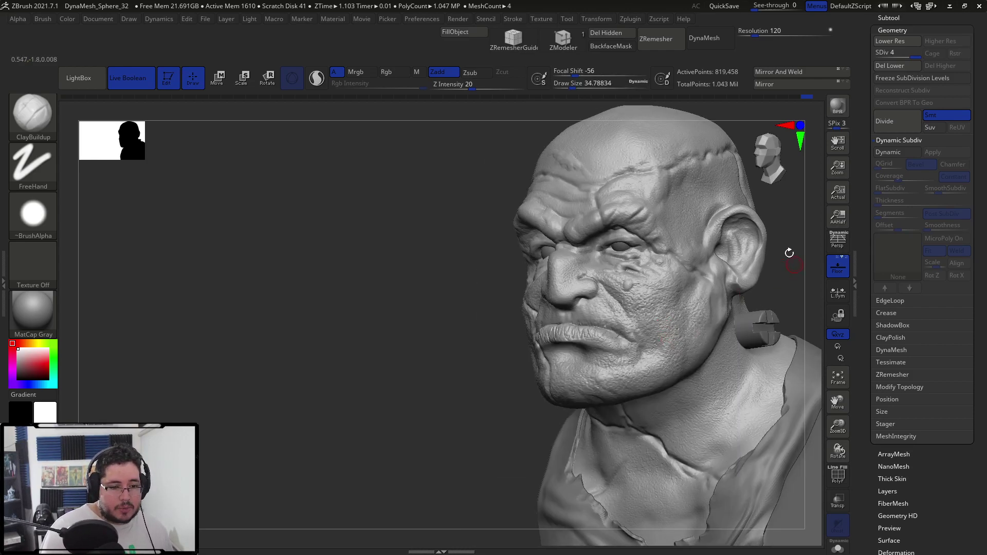
alt+right_drag(794, 259, 729, 288)
key(space)
drag(652, 352, 631, 363)
key(b)
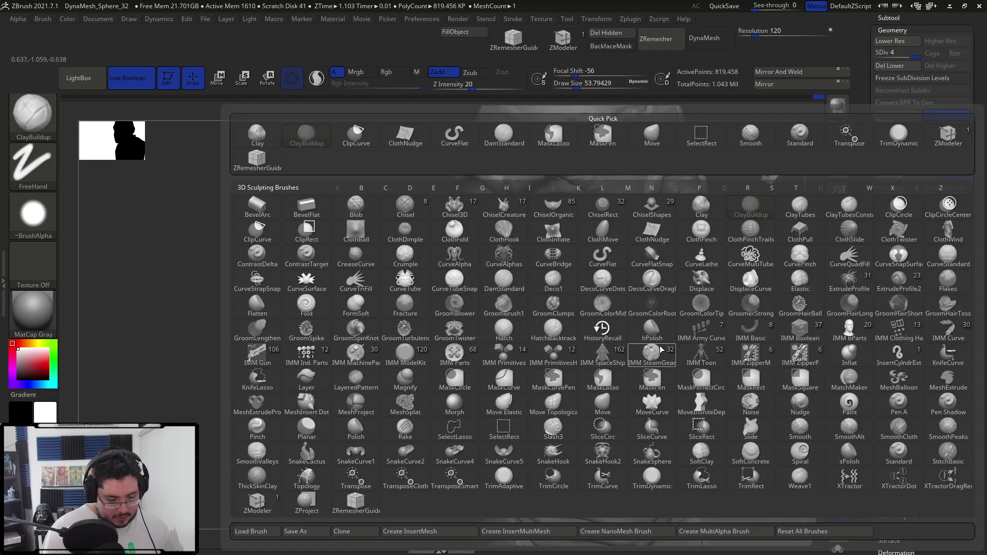
key(d)
key(s)
drag(674, 370, 621, 393)
right_drag(694, 273, 748, 234)
mouse_move(497, 371)
mouse_down()
mouse_move(558, 410)
mouse_move(486, 422)
mouse_up()
- Lower the head mesh to subdivision level 2 and choose the ClayBuildup brush at draw size 112
key(ctrl)
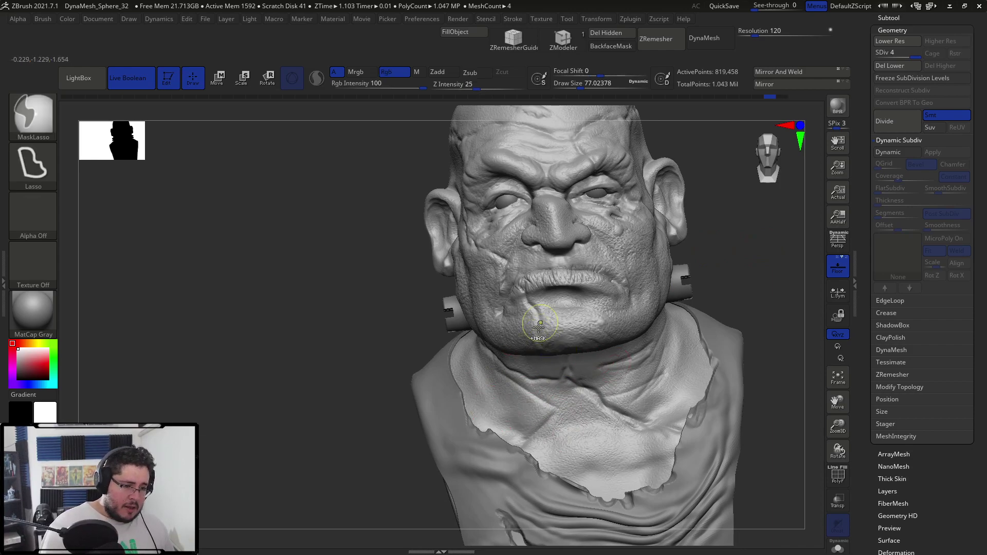
key(shift+d)
key(shift+d)
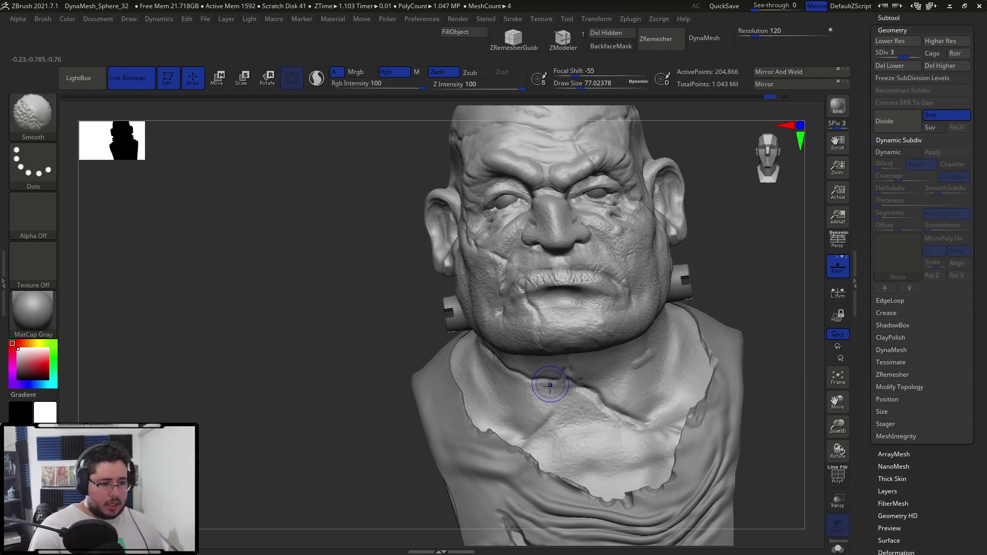
key(b)
key(c)
key(b)
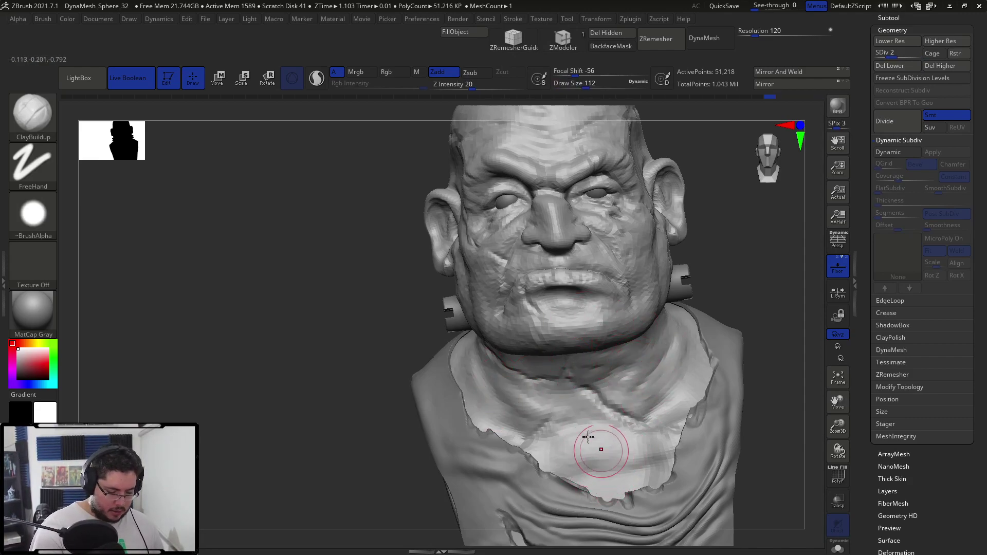
key(w)
key(q)
- Build up the sternum and collarbone forms on the exposed upper chest with ClayBuildup
drag(574, 440, 579, 451)
key(space)
click(552, 437)
right_drag(497, 374, 550, 451)
key(b)
key(Escape)
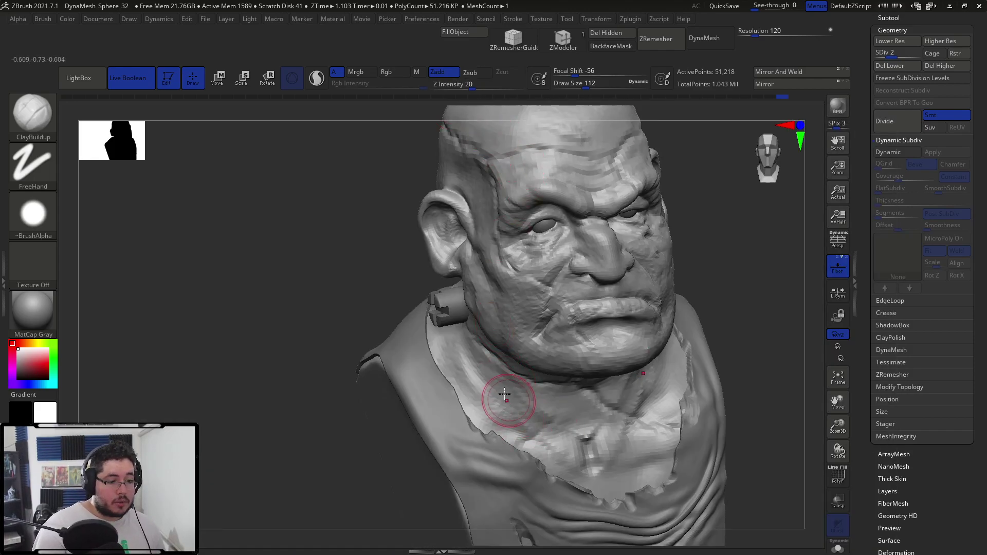
drag(519, 420, 587, 451)
- Return the mesh to subdivision level 4 and carve the chest and collarbone creases with DamStandard at draw size 112
mouse_move(751, 237)
mouse_down()
mouse_move(703, 249)
mouse_move(760, 232)
mouse_move(716, 237)
mouse_up()
key(d)
key(d)
alt+drag(697, 364, 694, 416)
key(b)
key(d)
key(s)
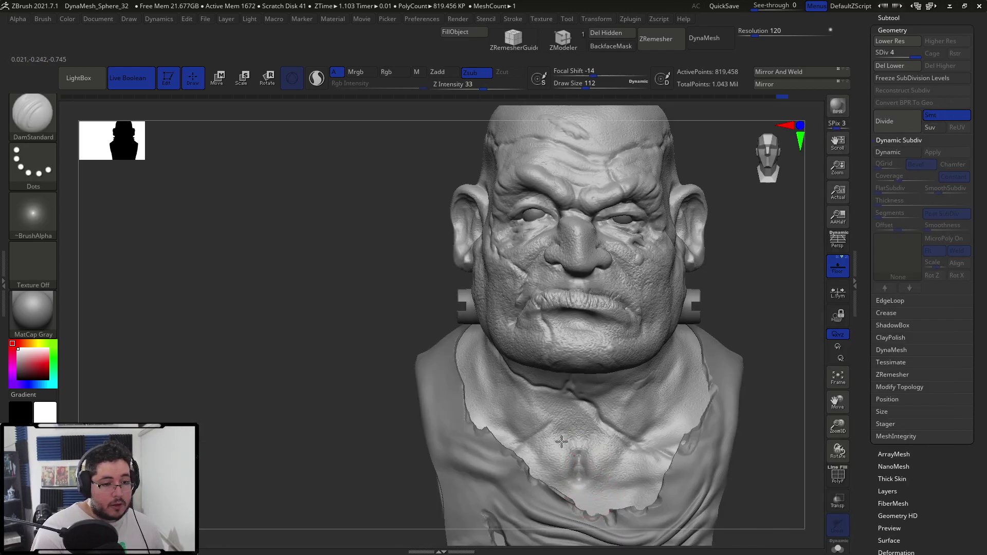
drag(545, 421, 573, 446)
alt+drag(737, 245, 716, 175)
drag(560, 422, 600, 416)
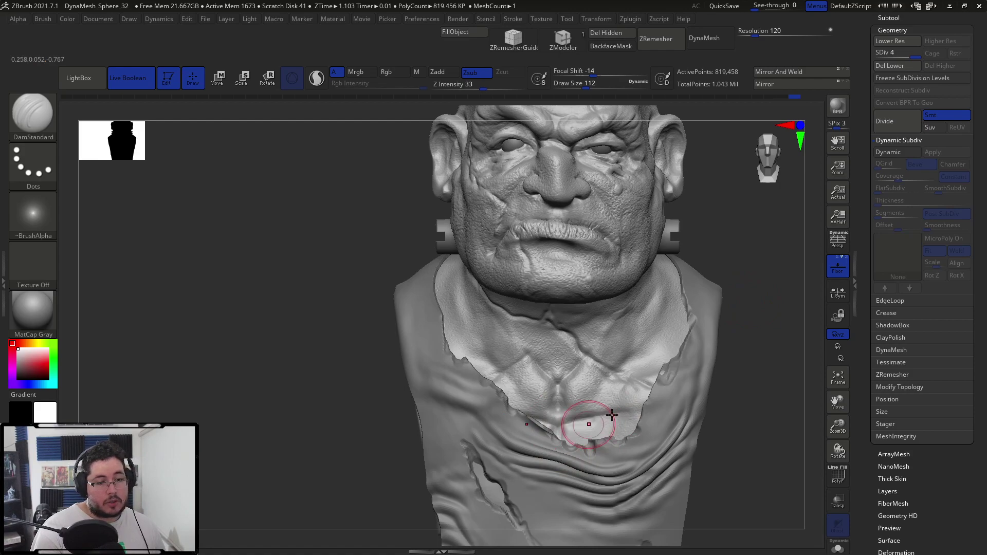
- Load the Stitch1 brush from the Stitch folder of the brush library
alt+drag(757, 336, 752, 288)
drag(752, 287, 773, 288)
mouse_move(702, 264)
mouse_down()
mouse_move(723, 262)
mouse_move(696, 252)
mouse_up()
key(b)
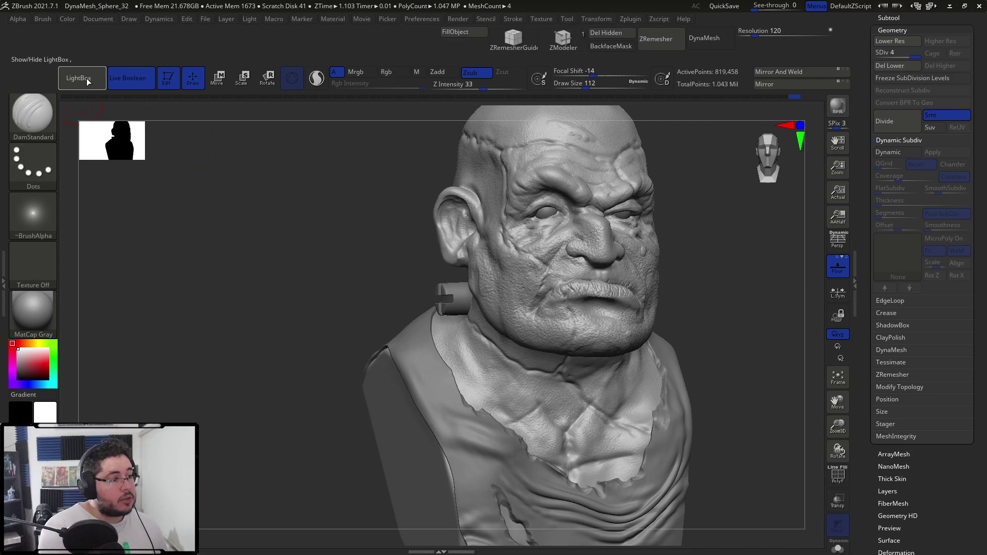
click(78, 78)
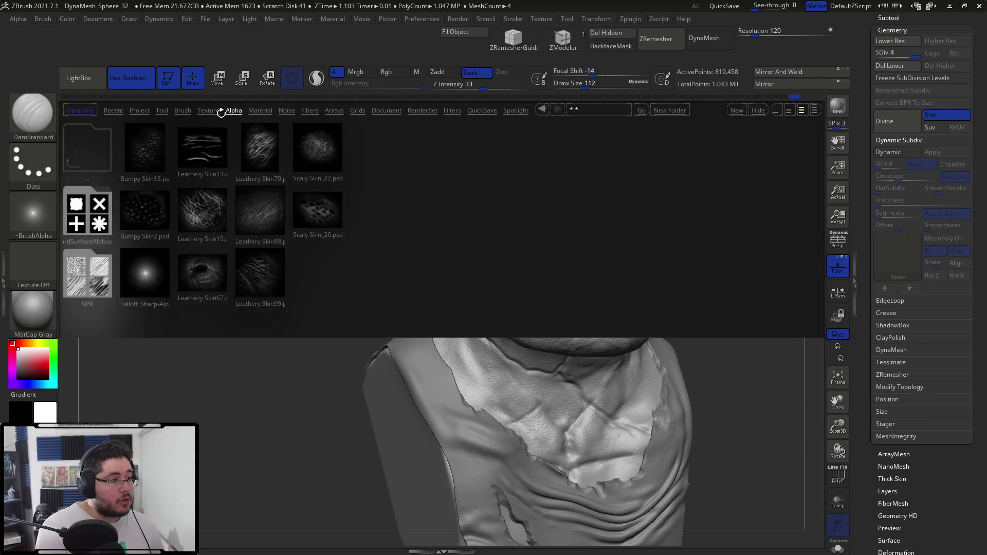
click(182, 111)
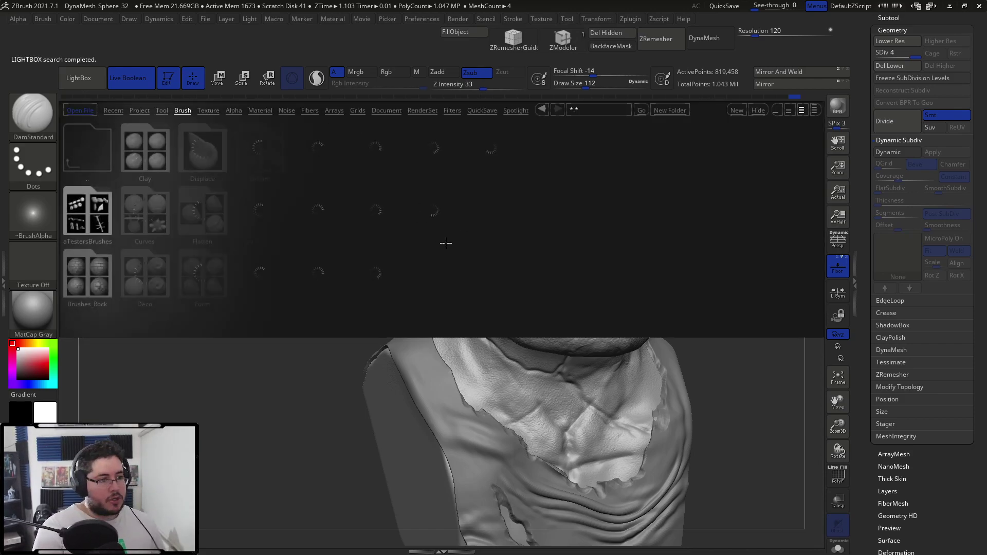
click(456, 228)
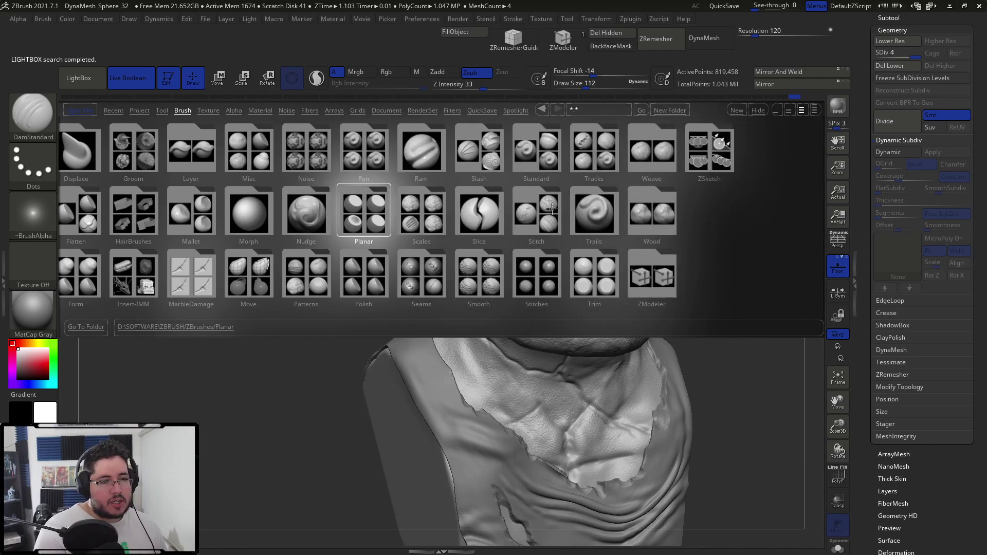
click(536, 224)
double_click(96, 213)
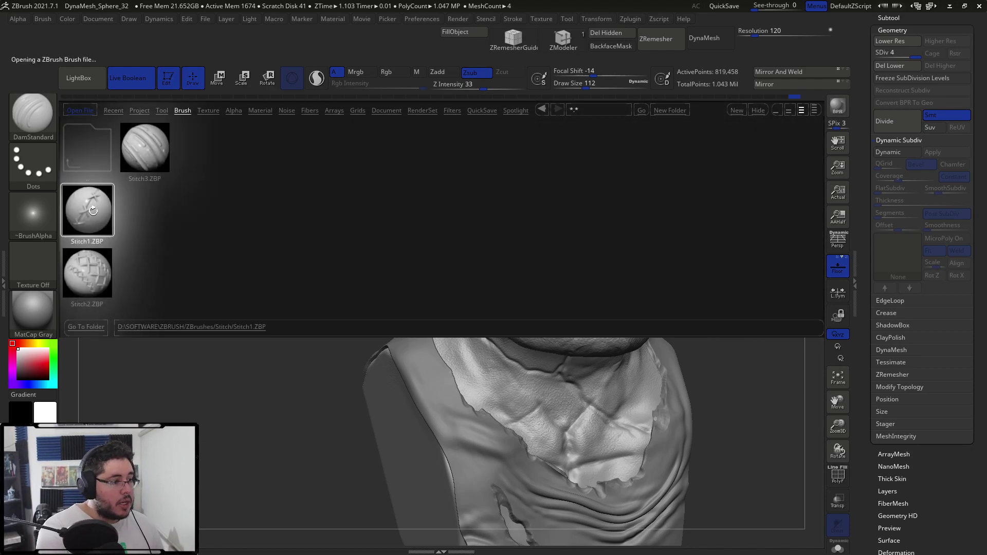
- Set the draw size to about 41 and lay stitches along the forehead scar
drag(275, 300, 291, 262)
alt+drag(290, 263, 308, 374)
alt+drag(626, 150, 626, 255)
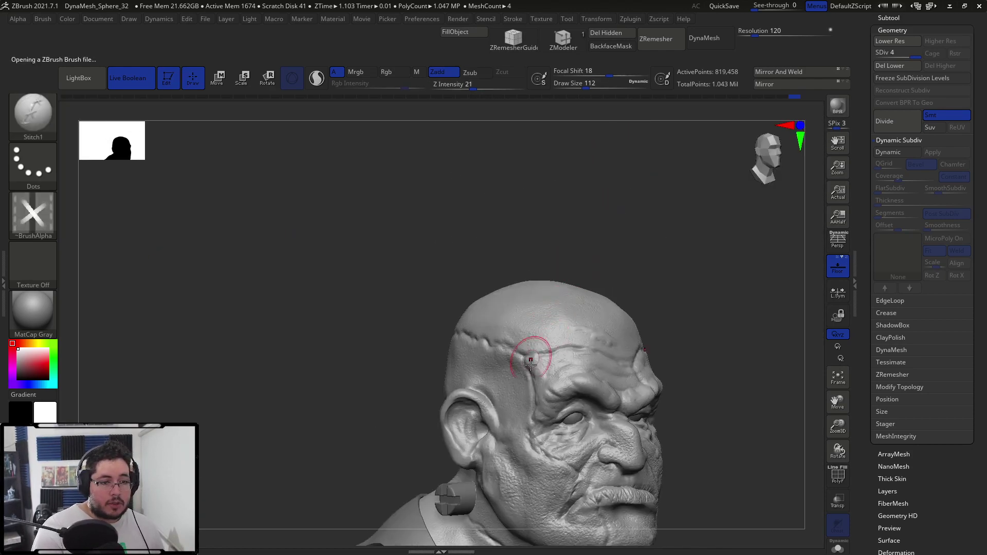
alt+drag(586, 280, 550, 334)
key(space)
drag(507, 233, 495, 232)
mouse_move(749, 212)
alt+mouse_down()
mouse_move(702, 374)
mouse_move(707, 512)
alt+mouse_up()
drag(464, 216, 477, 212)
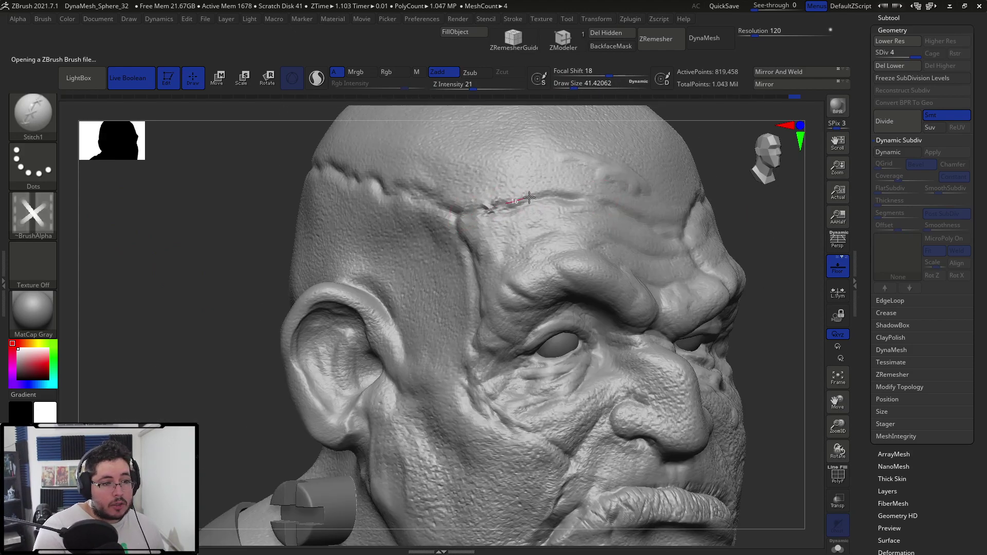
drag(634, 214, 658, 226)
drag(733, 150, 691, 157)
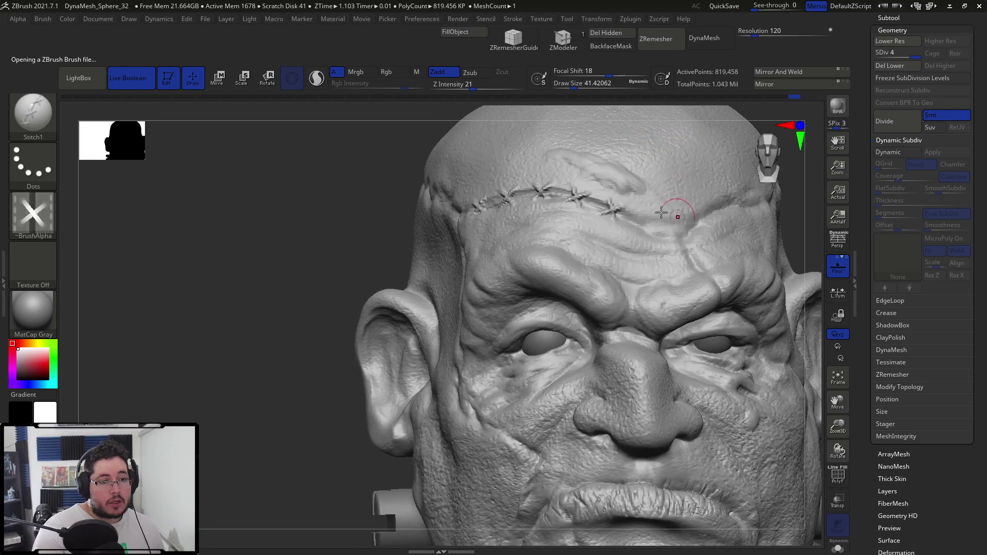
- Continue the stitches along the forehead scar around the side and back of the head
drag(804, 216, 740, 219)
alt+drag(741, 218, 564, 257)
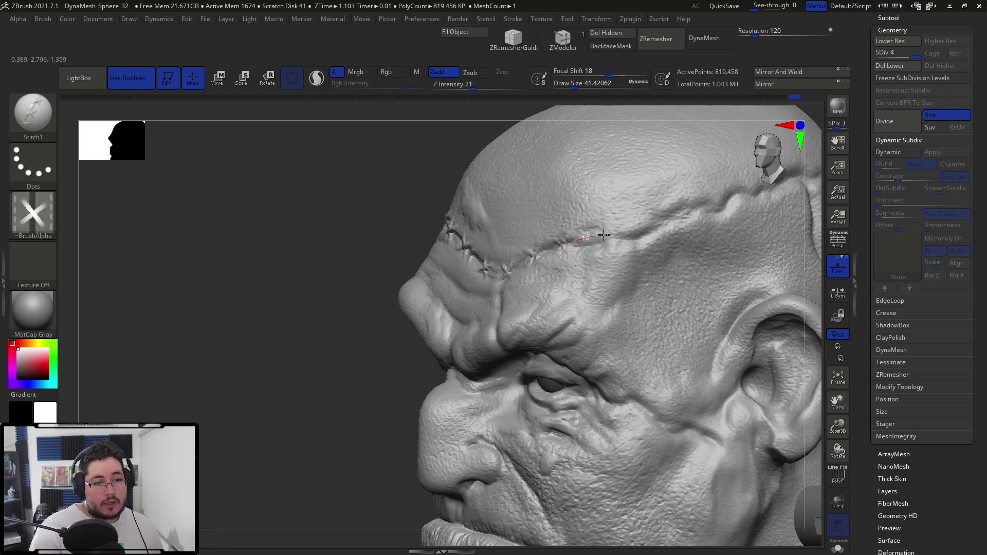
drag(663, 221, 725, 200)
alt+drag(816, 193, 650, 147)
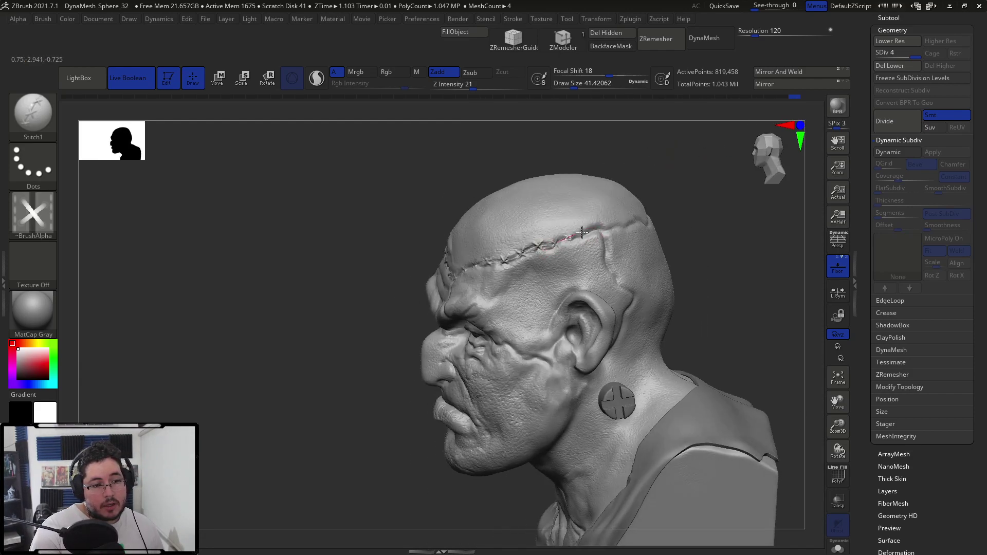
drag(704, 198, 635, 205)
drag(594, 231, 617, 224)
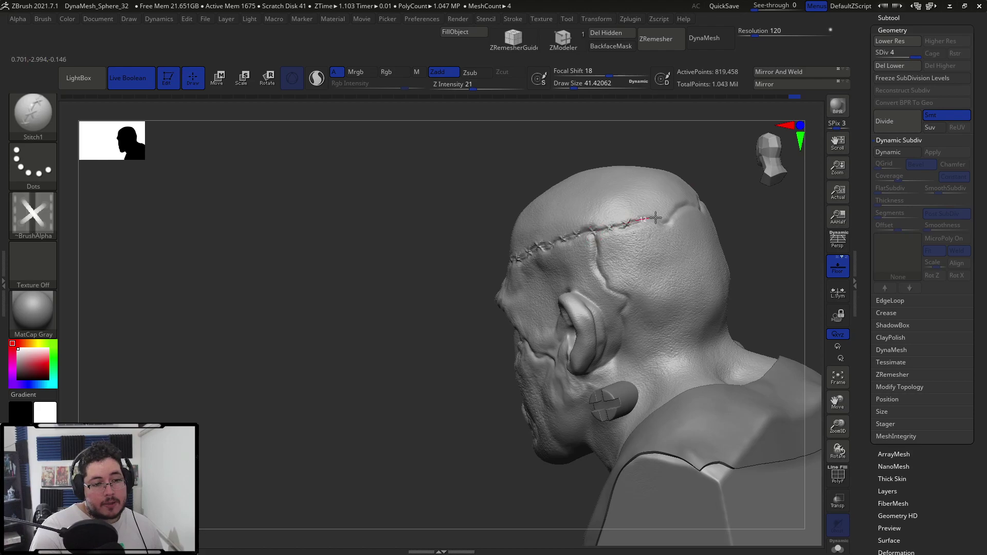
drag(712, 185, 669, 177)
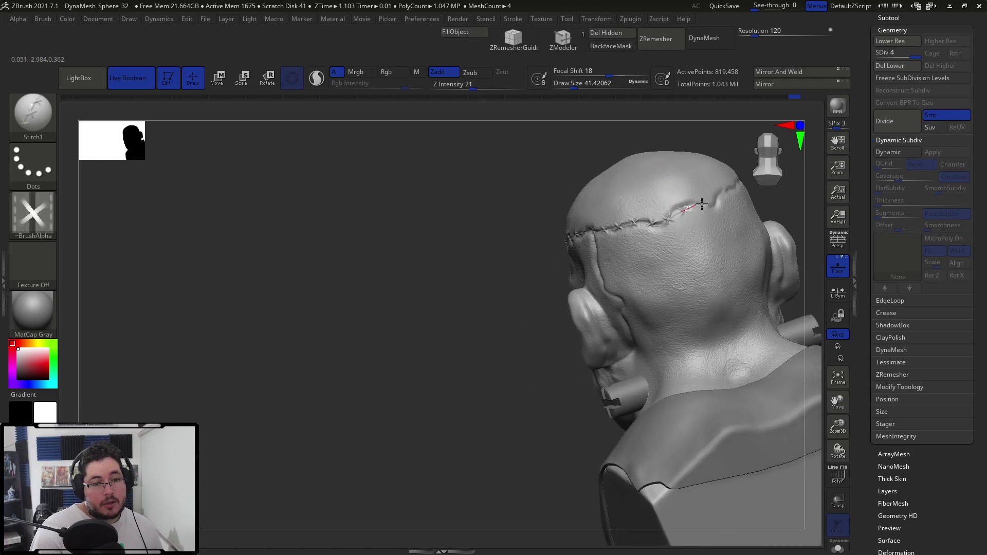
drag(733, 189, 735, 187)
mouse_move(743, 154)
alt+mouse_down()
mouse_move(648, 192)
mouse_move(638, 213)
alt+mouse_up()
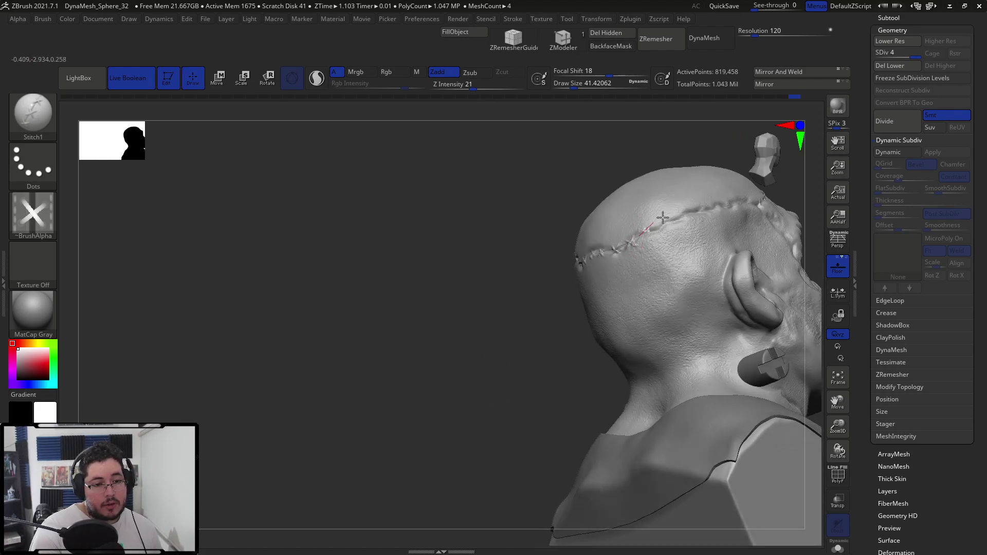
drag(774, 195, 599, 272)
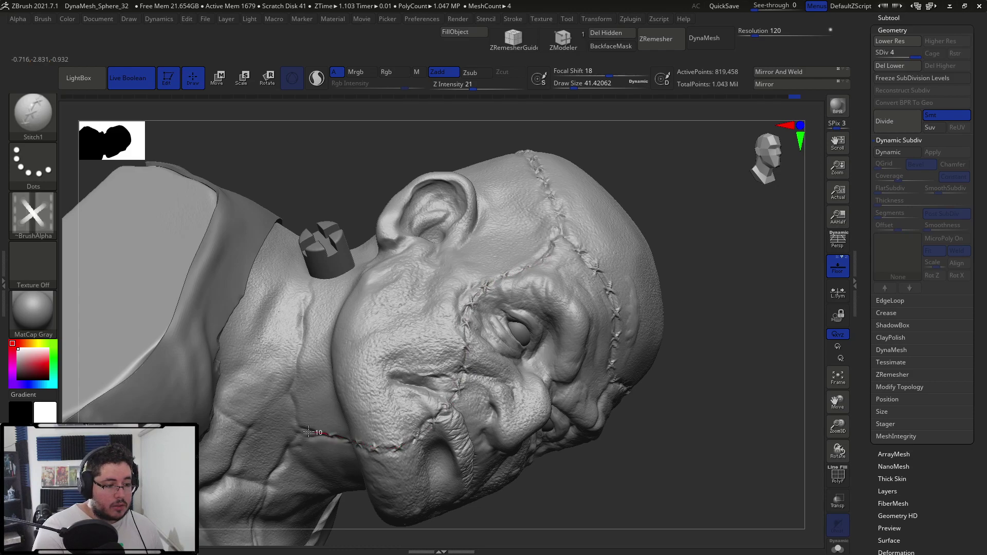
- Lay stitches along the scars running across the cheek, mouth corner, jaw and neck
drag(305, 277, 305, 276)
mouse_move(733, 405)
mouse_down()
mouse_move(695, 269)
mouse_move(700, 249)
mouse_move(637, 267)
mouse_move(738, 256)
mouse_move(743, 299)
mouse_move(773, 237)
mouse_up()
alt+drag(419, 440, 421, 349)
drag(606, 350, 610, 350)
mouse_move(661, 242)
mouse_down()
mouse_move(646, 242)
mouse_move(643, 211)
mouse_up()
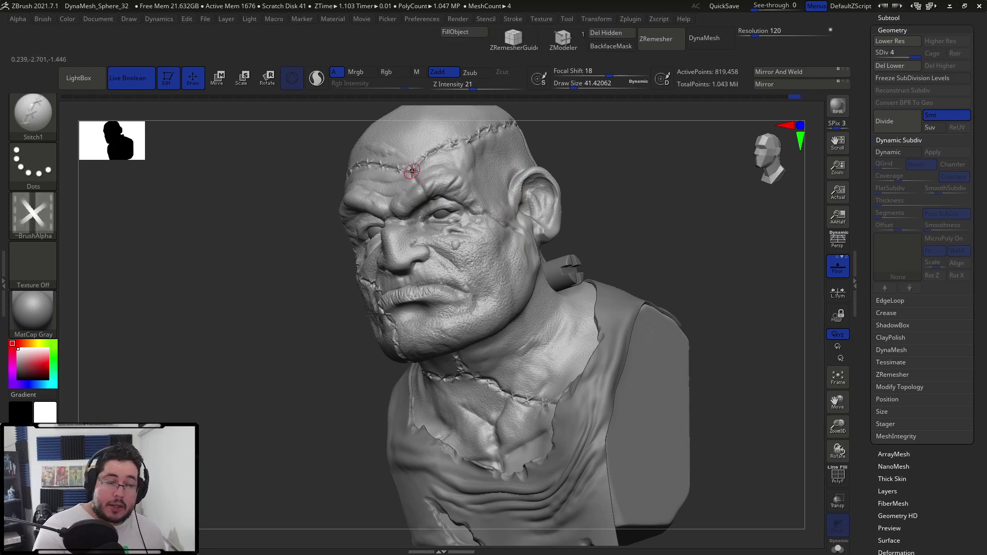
- Stitch the scar running from the brow past the eye and the one descending behind the ear
drag(501, 219, 503, 218)
drag(592, 222, 483, 226)
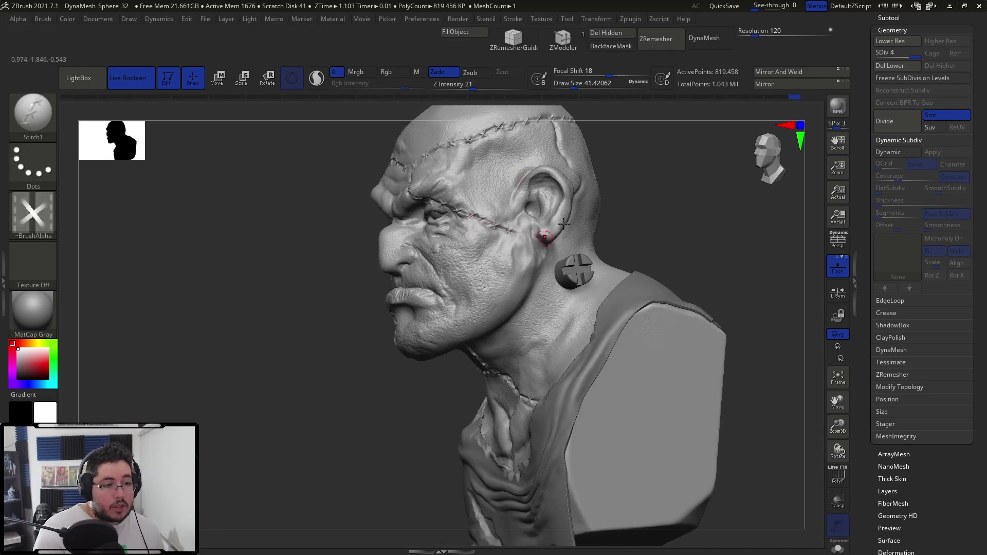
drag(554, 231, 556, 233)
drag(648, 226, 611, 229)
drag(746, 506, 706, 540)
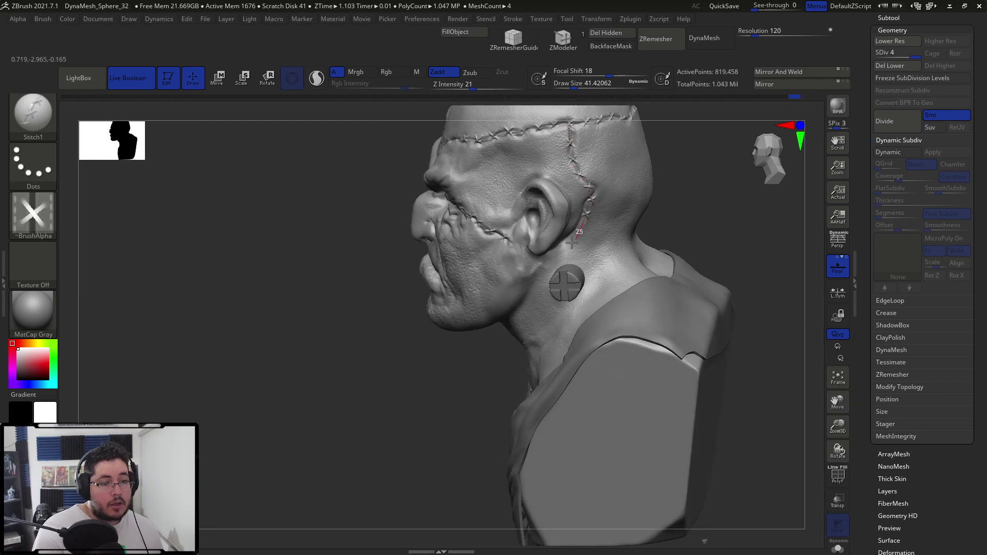
mouse_move(668, 196)
mouse_down()
mouse_move(694, 208)
mouse_move(672, 214)
mouse_move(679, 244)
mouse_move(637, 218)
mouse_move(633, 201)
mouse_up()
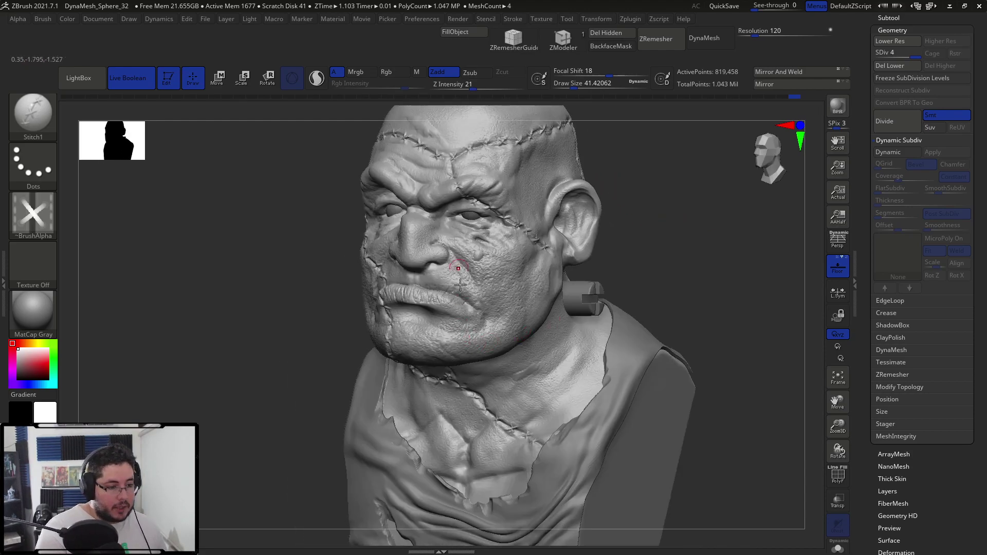
- Build up the area between the nose and upper lip with ClayBuildup at draw size about 31
key(b)
key(d)
key(s)
key(space)
drag(477, 294, 481, 294)
key(space)
drag(425, 273, 423, 273)
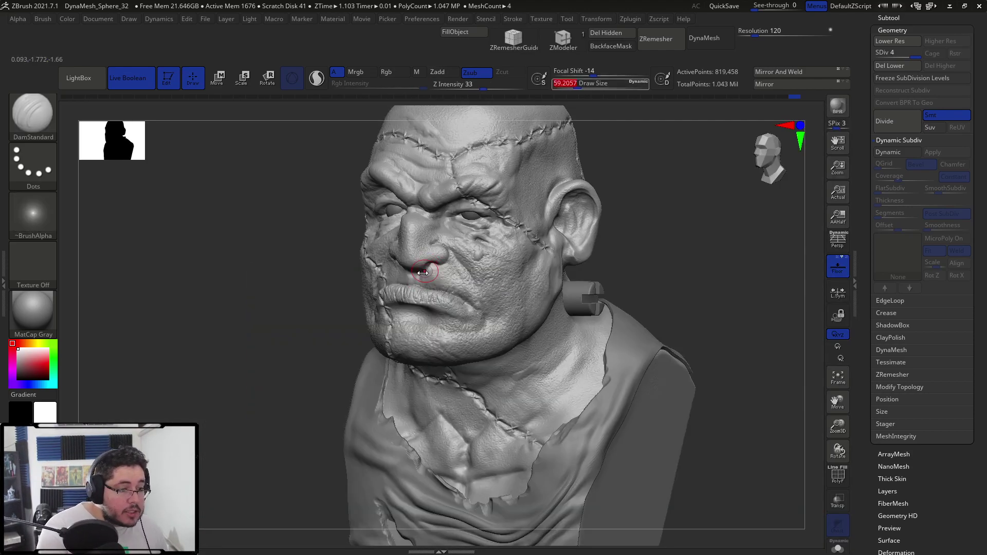
key(b)
key(c)
key(b)
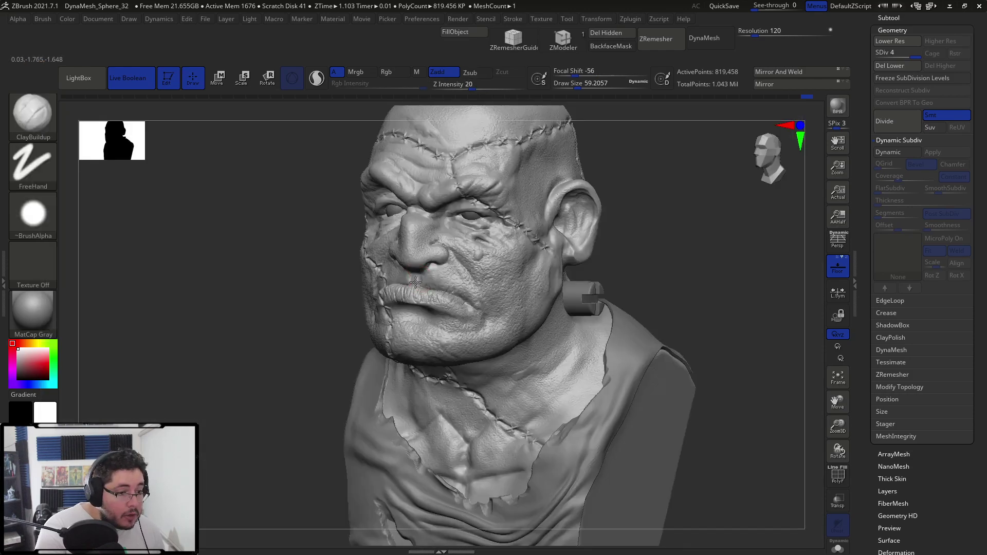
key(space)
drag(410, 279, 417, 282)
alt+drag(621, 196, 623, 247)
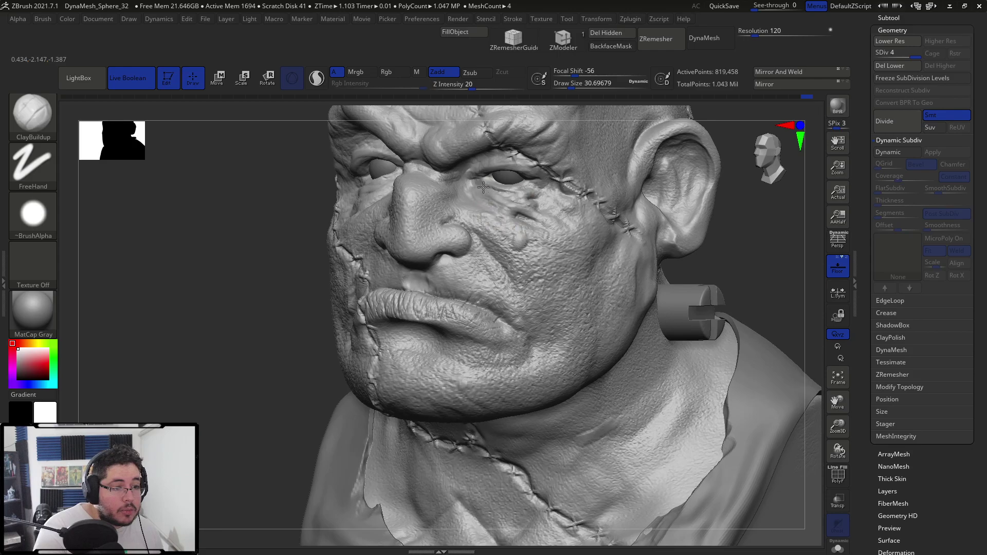
- Switch to DamStandard and refine the creases around the eye and the side of the nose
key(b)
key(s)
key(l)
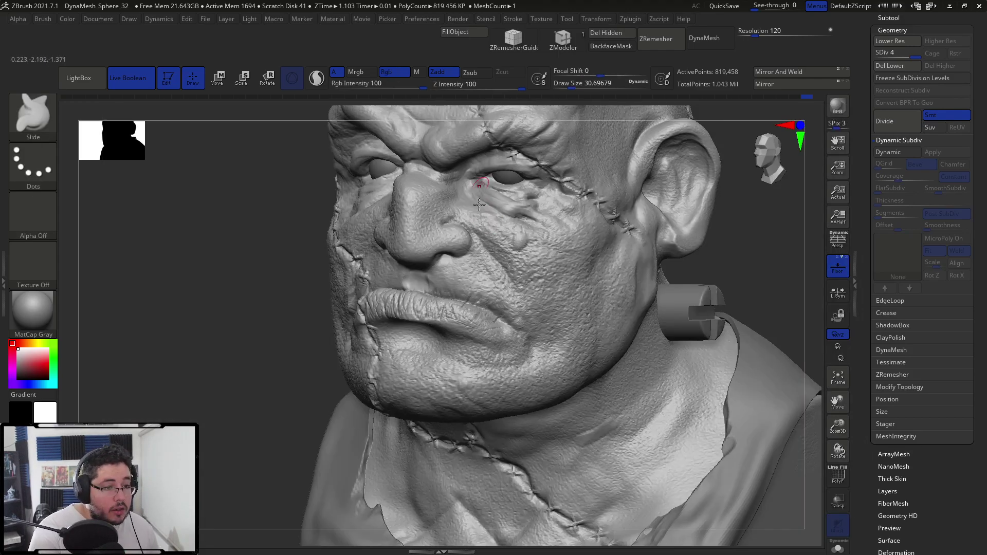
key(b)
key(d)
key(s)
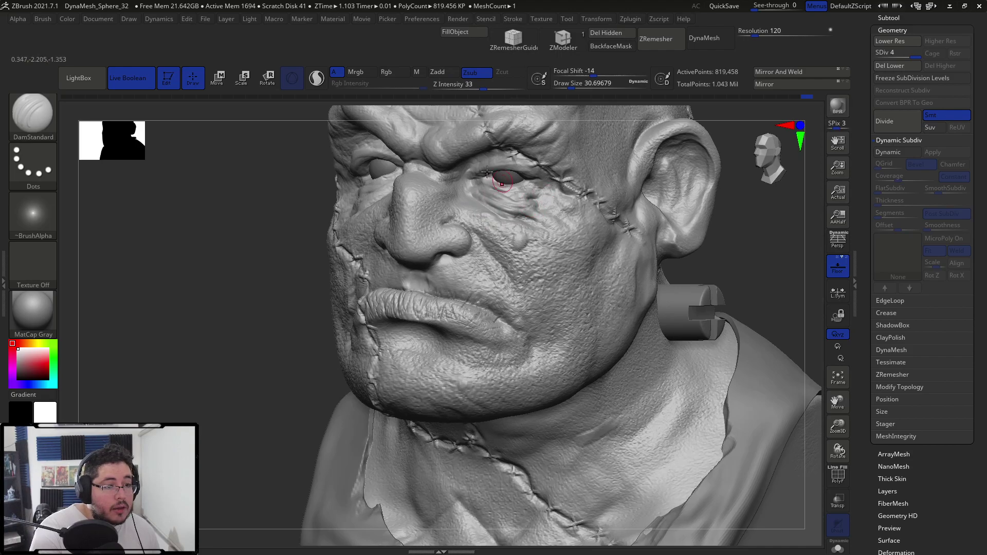
drag(710, 150, 430, 191)
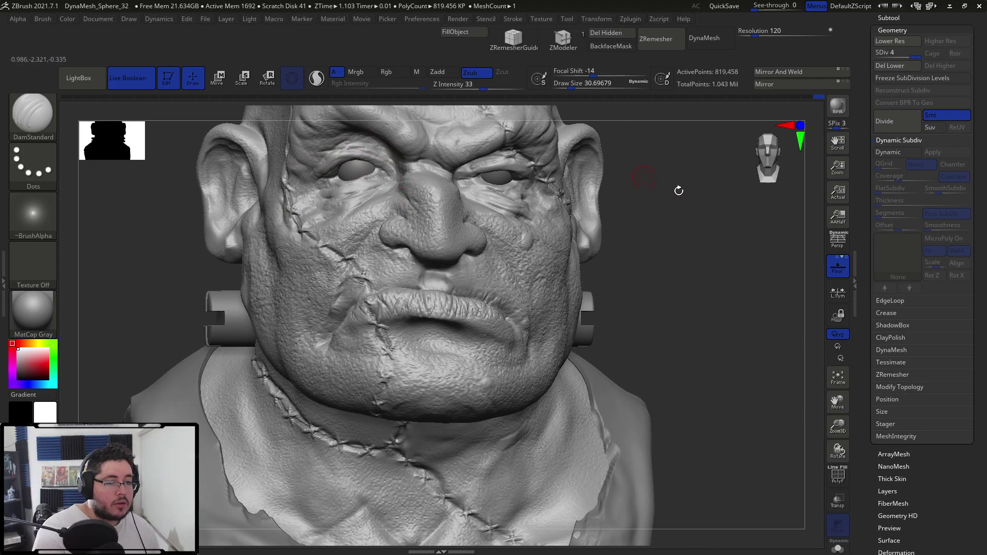
drag(663, 185, 457, 178)
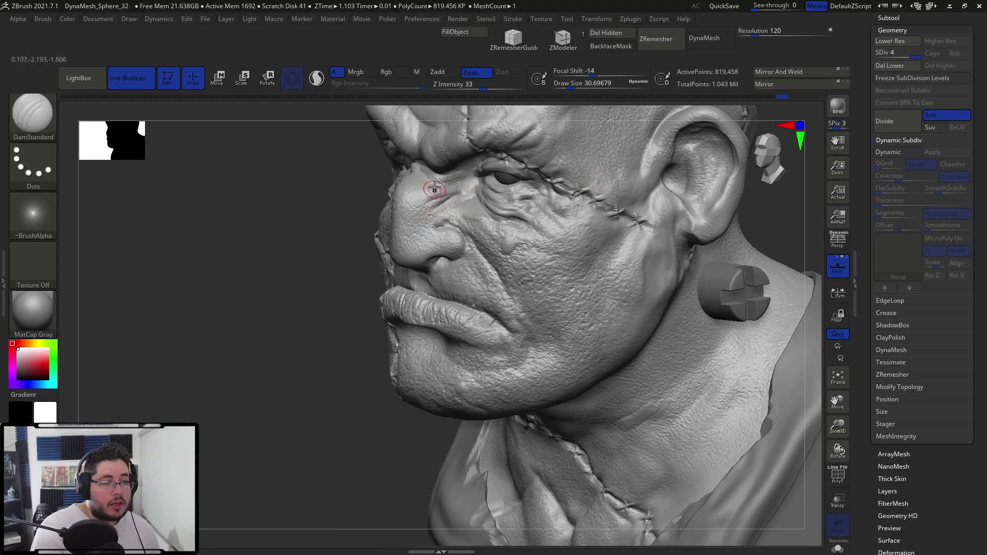
alt+drag(341, 277, 522, 106)
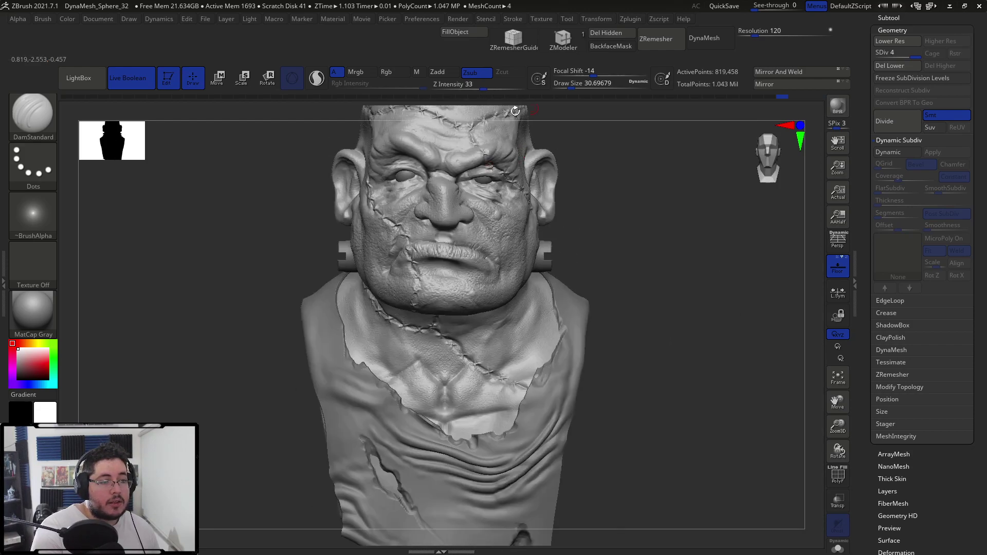
- Set the DamStandard draw size to about 68 and carve the crease down the sternum
drag(582, 134, 459, 146)
drag(316, 255, 551, 205)
alt+drag(678, 210, 681, 166)
shift+drag(648, 218, 632, 221)
key(space)
drag(537, 281, 545, 281)
key(space)
drag(460, 295, 467, 295)
drag(463, 339, 450, 358)
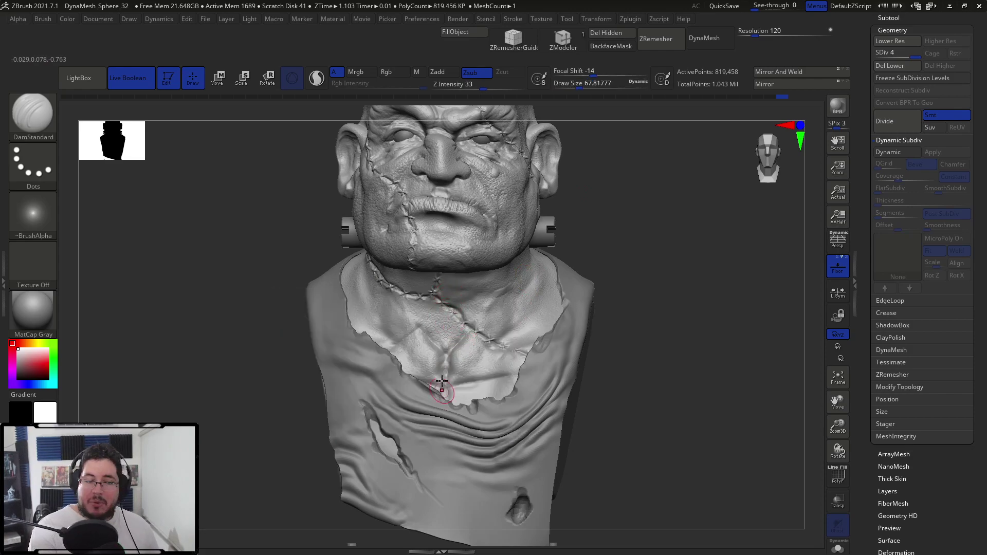
alt+drag(618, 400, 504, 299)
mouse_move(616, 206)
mouse_down()
mouse_move(588, 210)
mouse_move(650, 165)
mouse_move(650, 198)
mouse_move(694, 204)
mouse_move(661, 218)
mouse_move(627, 206)
mouse_move(655, 255)
mouse_move(694, 227)
mouse_move(452, 283)
mouse_move(403, 282)
mouse_move(542, 306)
mouse_up()
key(b)
key(m)
key(l)
key(ctrl)
mouse_move(545, 273)
mouse_down()
mouse_move(611, 287)
mouse_move(577, 289)
mouse_up()
mouse_move(681, 286)
mouse_down()
mouse_move(776, 307)
mouse_move(674, 249)
mouse_move(738, 252)
mouse_up()
- Select the torn shirt subtool and load the Standard brush with the Leathery Skin15 alpha
alt+click(609, 407)
alt+drag(667, 405, 735, 222)
key(b)
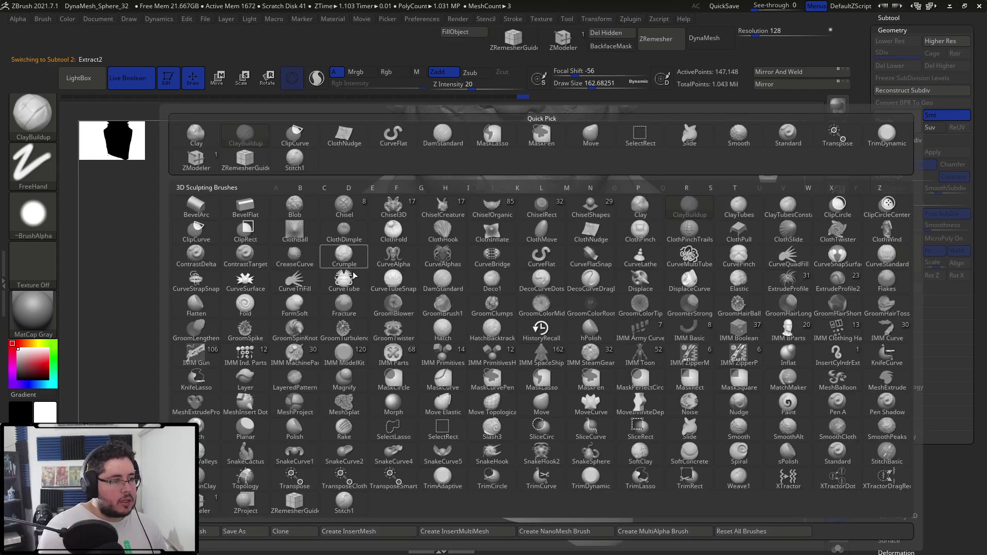
key(d)
key(s)
key(b)
key(s)
key(t)
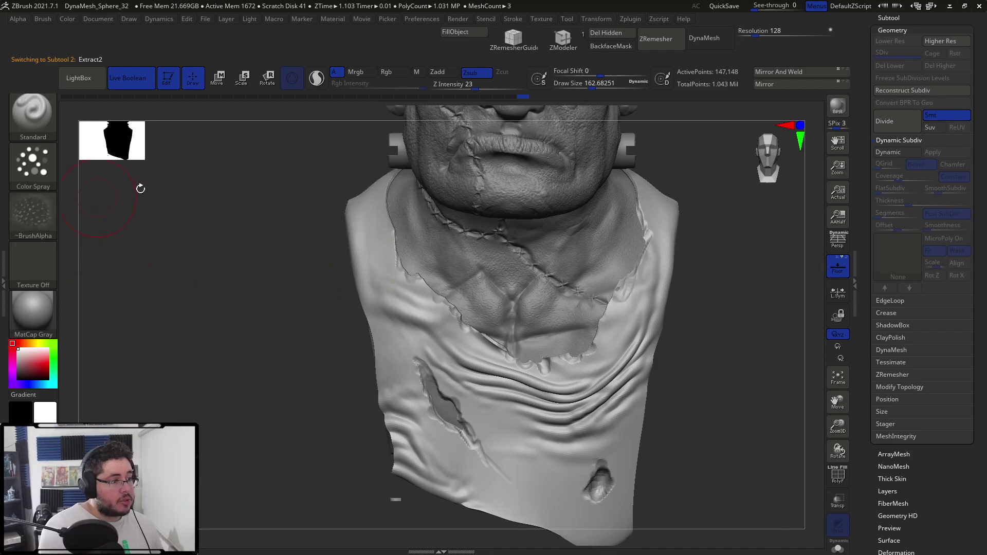
click(33, 216)
click(437, 224)
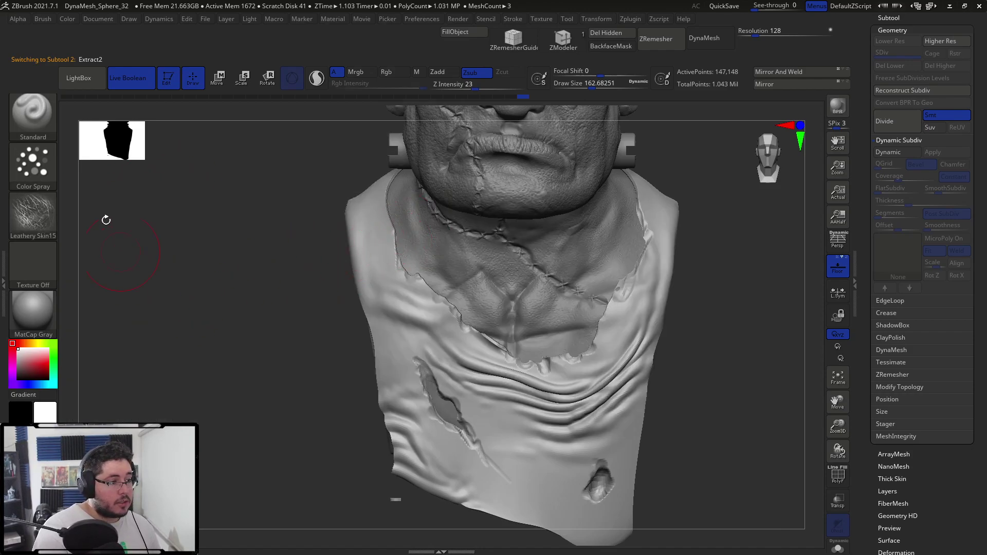
- Spray the leathery texture over the front and shoulders of the shirt
drag(508, 394, 538, 460)
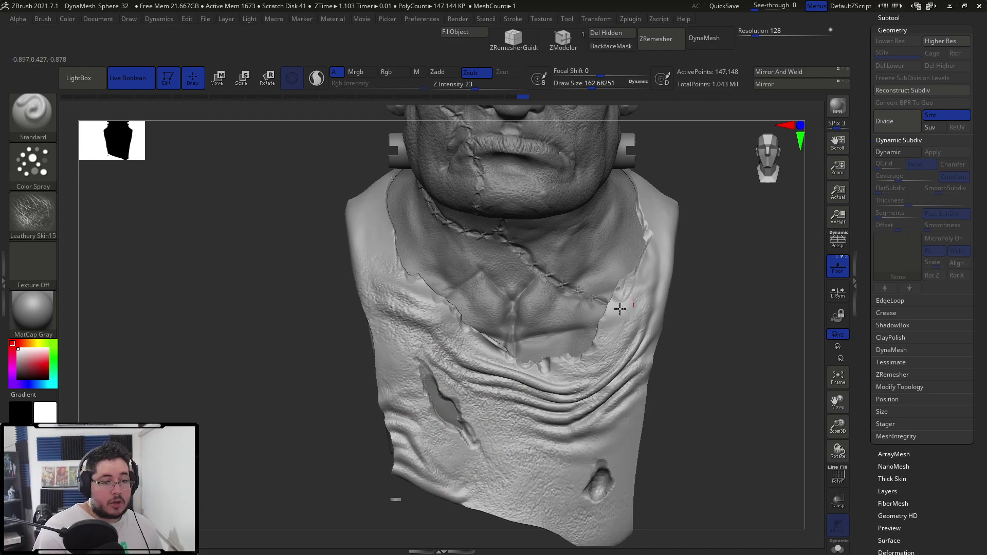
key(f)
drag(672, 287, 543, 349)
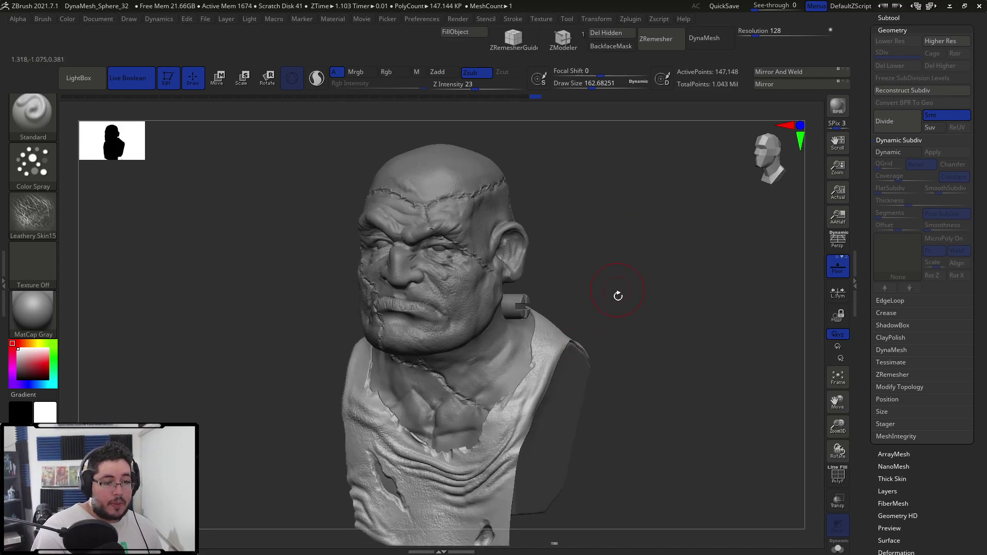
drag(619, 292, 588, 299)
drag(602, 243, 668, 229)
- Select the neck bolt subtool and rough up its surface with ClayBuildup at draw size about 25
alt+click(502, 266)
mouse_move(572, 189)
mouse_down()
mouse_move(581, 187)
mouse_move(495, 220)
mouse_move(473, 203)
mouse_up()
key(b)
key(c)
key(b)
key(space)
key(space)
drag(566, 147, 506, 196)
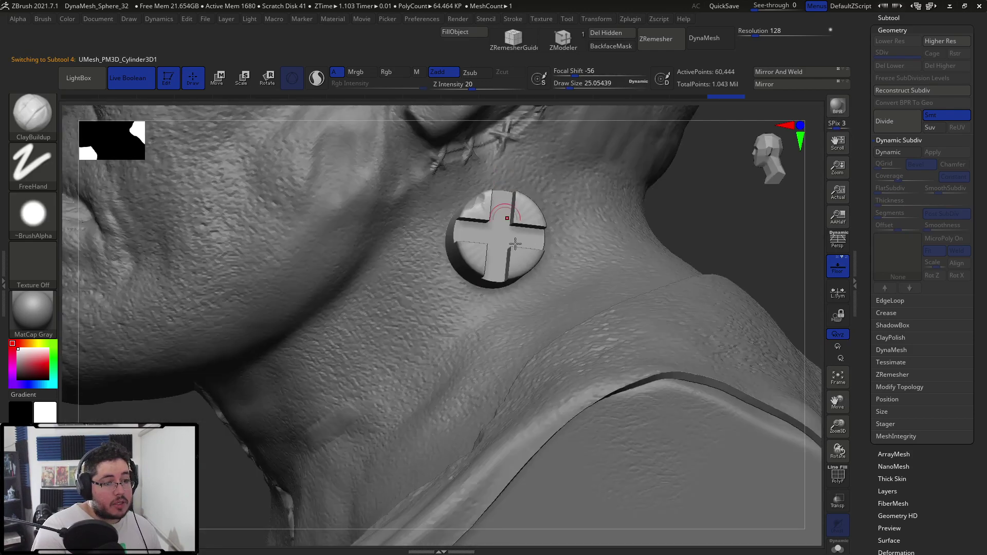
shift+drag(695, 210, 756, 226)
mouse_move(667, 236)
alt+mouse_down()
mouse_move(584, 225)
mouse_move(679, 222)
alt+mouse_up()
drag(401, 241, 408, 245)
alt+drag(699, 261, 663, 224)
mouse_move(709, 257)
shift+mouse_down()
mouse_move(650, 280)
mouse_move(699, 253)
mouse_move(703, 269)
mouse_move(668, 259)
mouse_move(629, 200)
shift+mouse_up()
- Select the head subtool and fill it with a muted green skin colour
alt+click(562, 238)
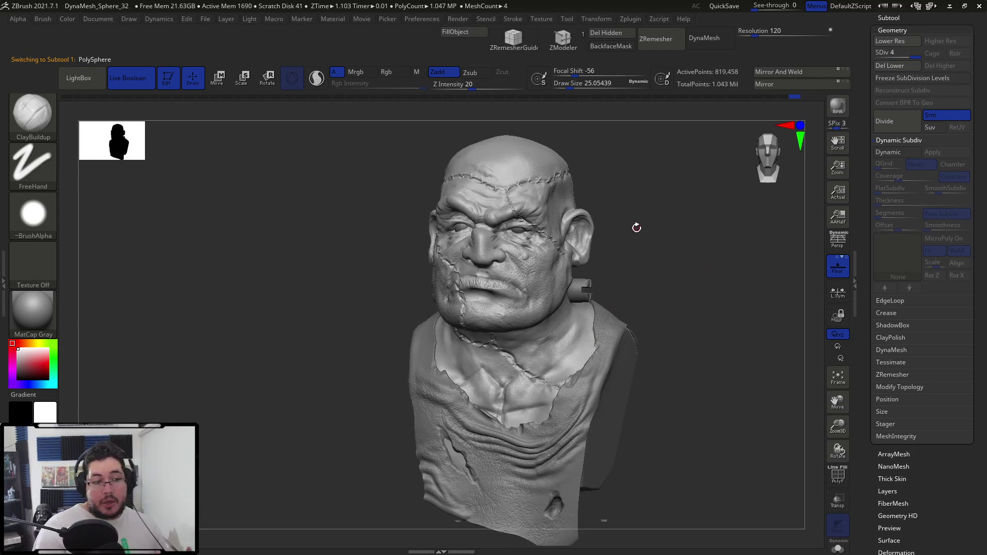
click(54, 362)
click(27, 359)
drag(25, 363, 20, 361)
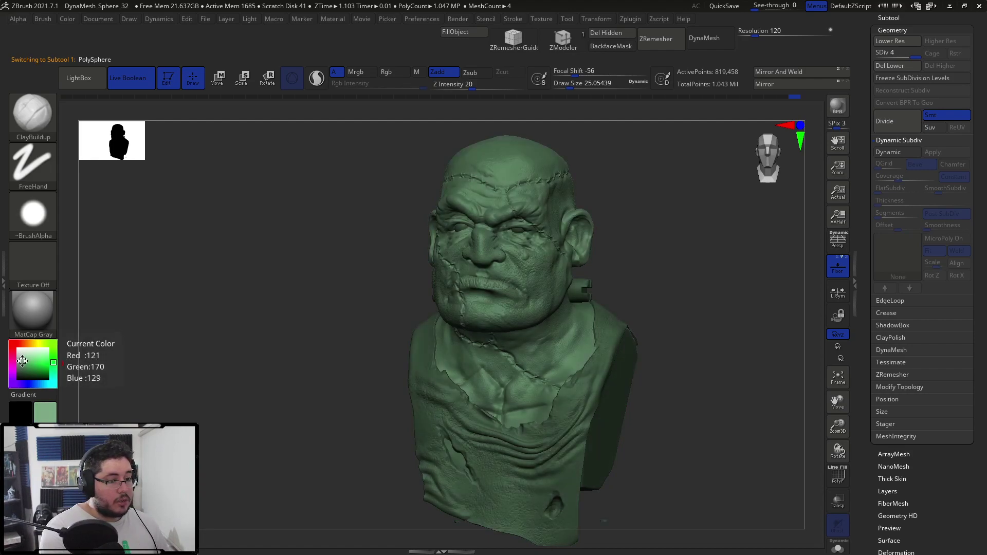
click(67, 19)
- Select the shirt subtool and fill it with a dull brown
alt+click(418, 390)
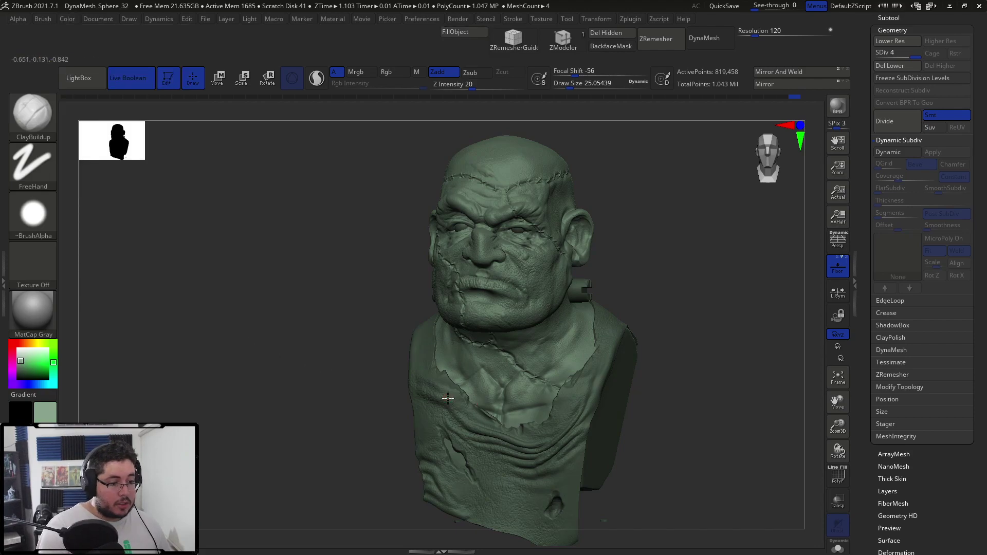
drag(20, 361, 24, 351)
click(25, 343)
click(34, 366)
click(27, 365)
click(22, 369)
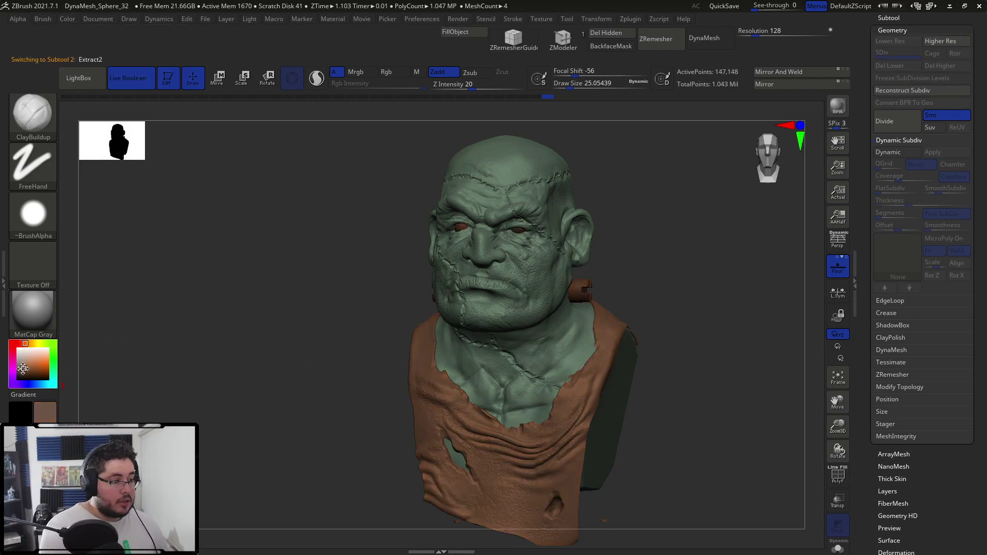
click(20, 366)
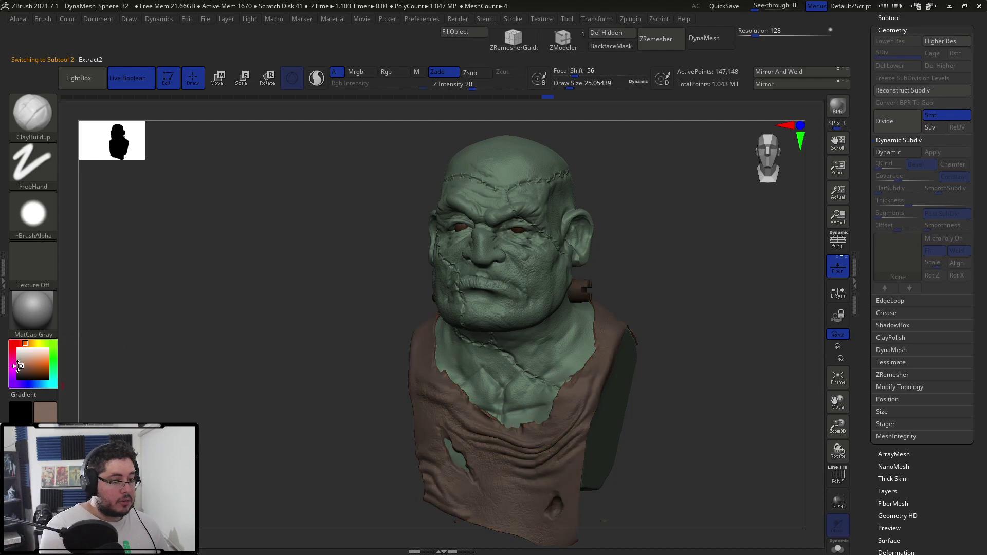
click(68, 20)
click(109, 238)
- Select the neck bolts and fill them with a near-white grey
drag(244, 271, 292, 272)
alt+drag(293, 272, 354, 453)
alt+click(417, 334)
drag(27, 362, 19, 350)
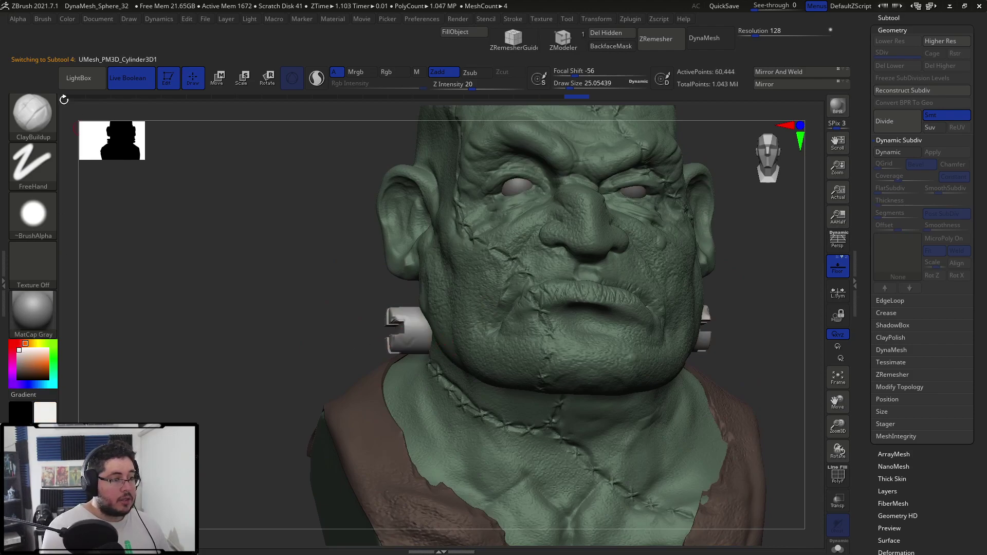
click(66, 18)
click(105, 238)
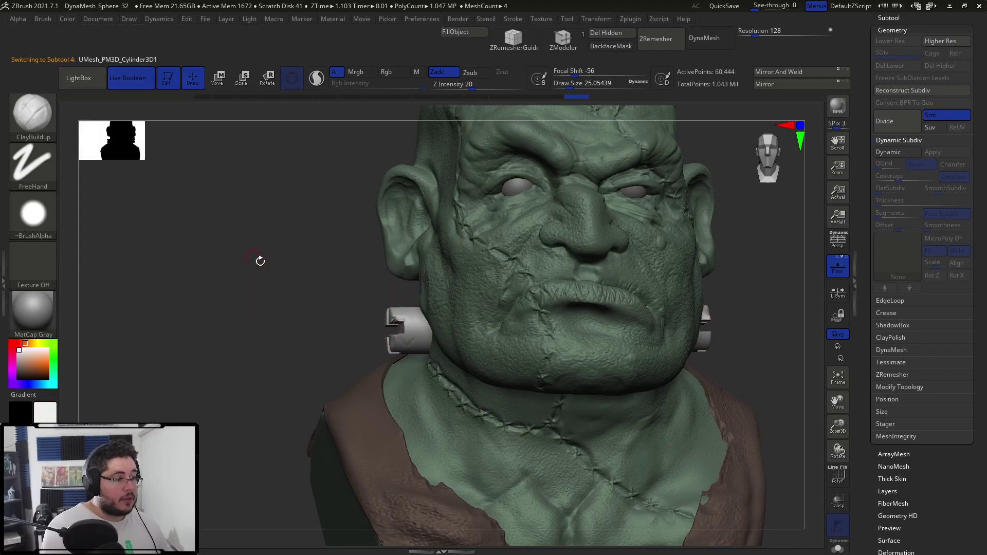
- Select the eye subtool and fill it with a dark red, around RGB 177, 42, 42
alt+drag(258, 258, 224, 309)
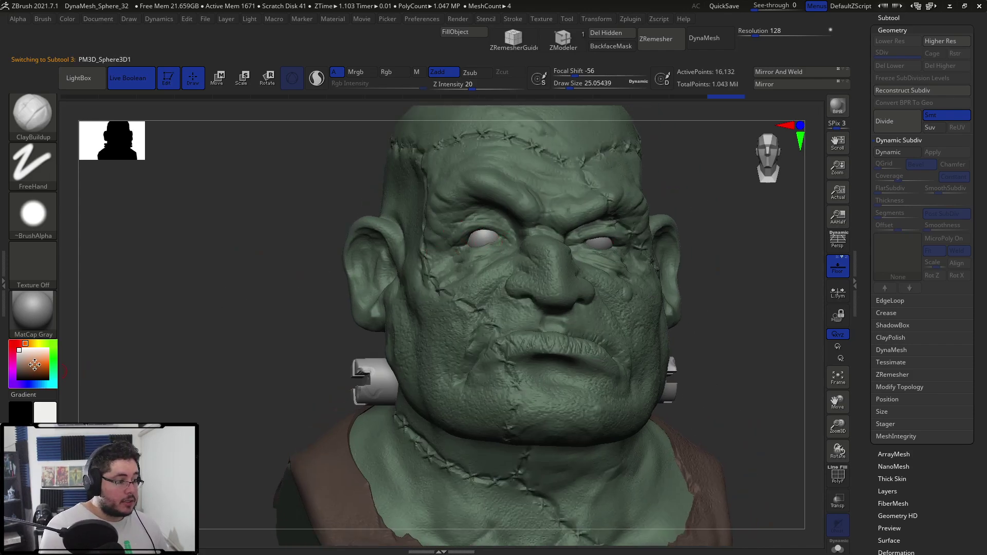
click(18, 378)
click(27, 369)
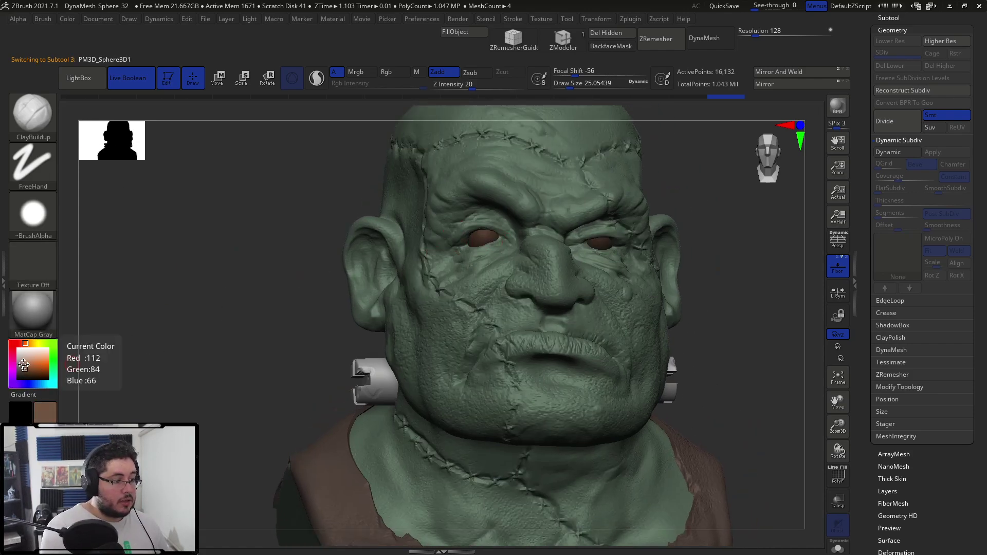
click(12, 344)
click(33, 361)
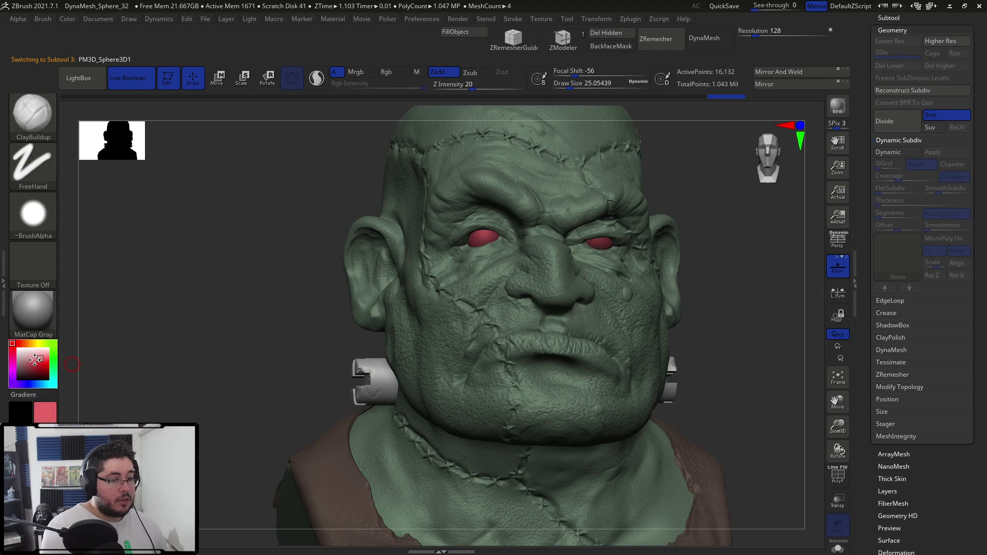
click(37, 366)
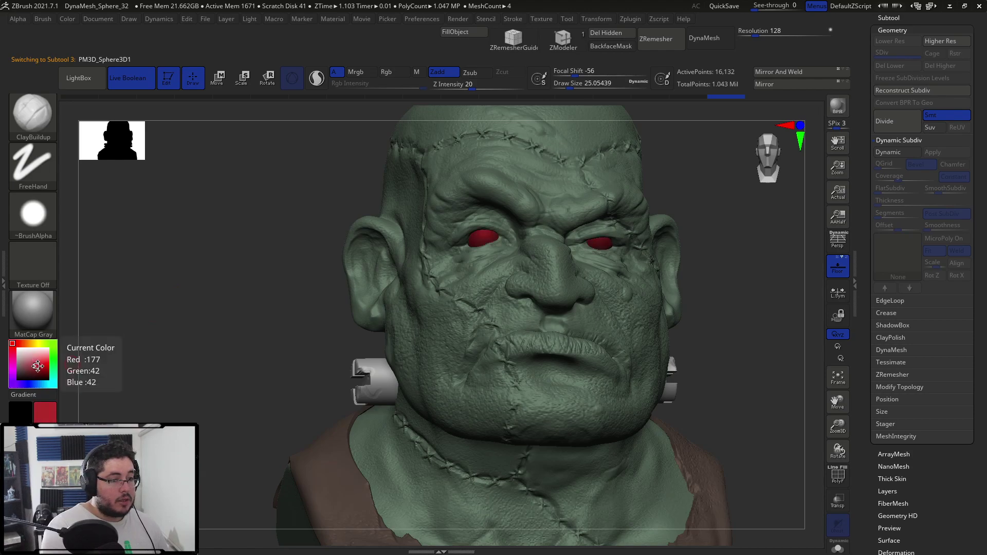
click(70, 20)
click(106, 240)
- Select the head subtool and choose a bright yellow paint colour
alt+drag(236, 334, 231, 303)
alt+click(482, 261)
drag(617, 249, 642, 267)
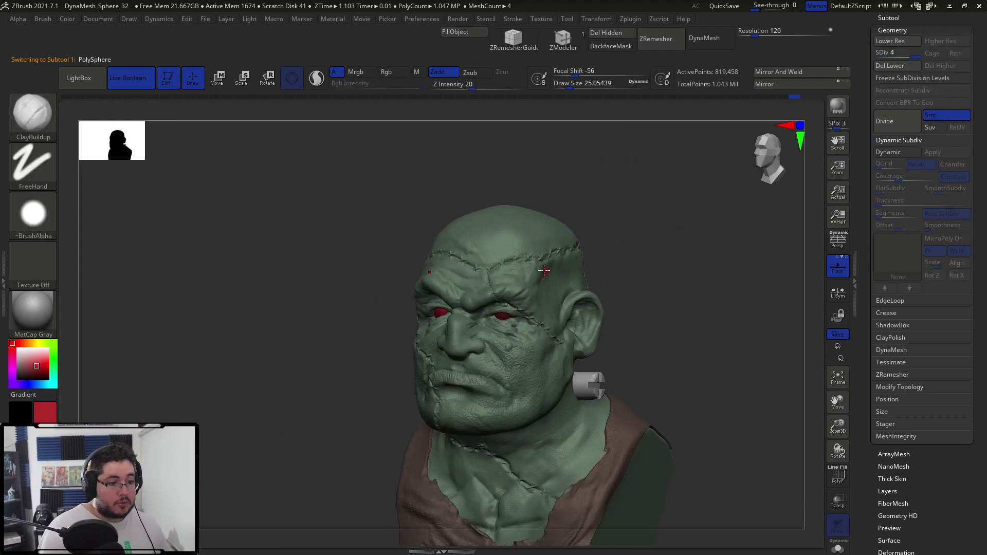
click(37, 349)
click(39, 360)
click(38, 344)
click(37, 355)
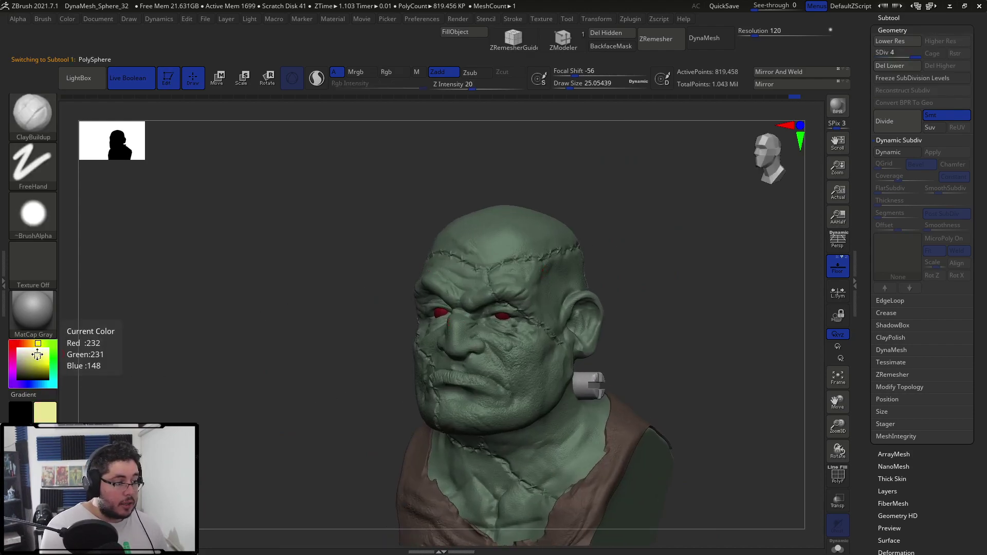
click(42, 363)
- Switch to the Standard brush with the Color Spray stroke and Alpha 23
drag(198, 302, 230, 218)
key(b)
key(s)
key(t)
right_click(160, 208)
click(161, 208)
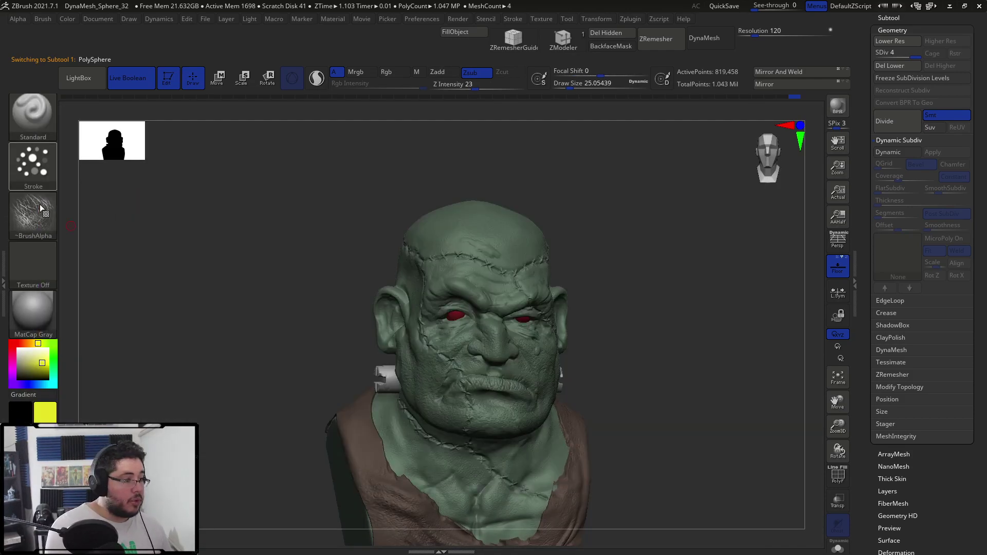
click(37, 200)
click(44, 203)
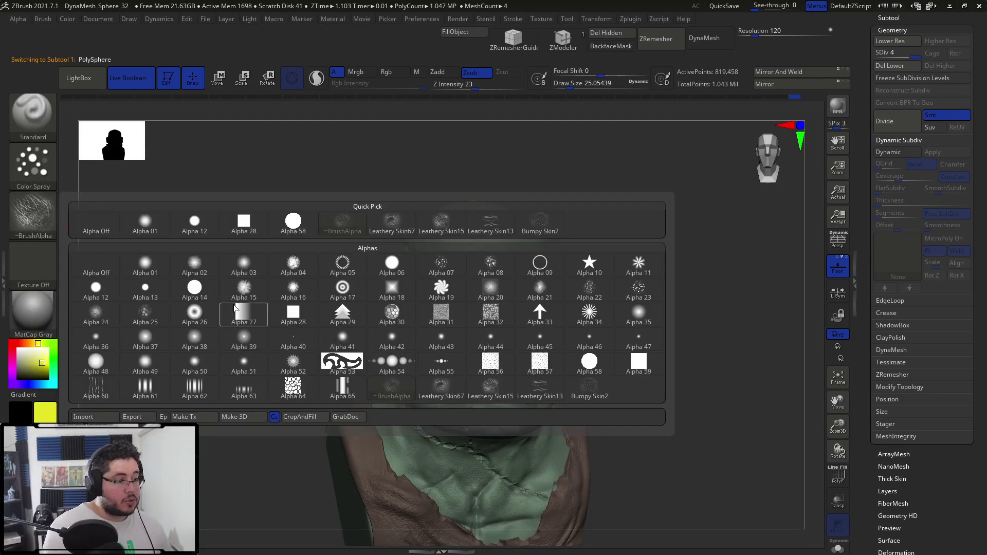
click(638, 289)
- Set the brush to Rgb only at intensity 13 and spray yellow over the forehead and nose at draw size about 120
right_click(466, 280)
drag(460, 277, 478, 277)
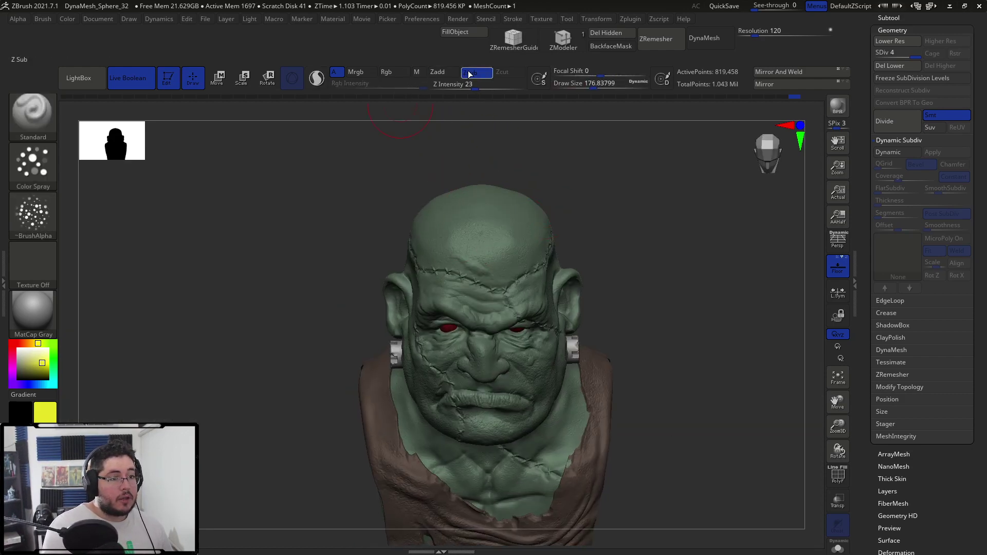
click(469, 74)
click(386, 72)
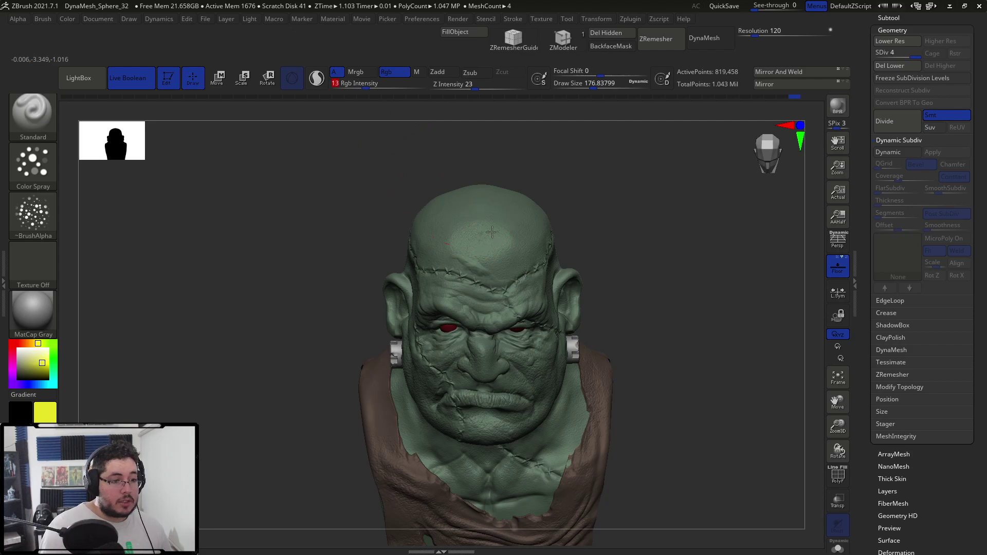
drag(568, 209, 606, 191)
key(s)
mouse_move(506, 314)
mouse_down()
mouse_move(491, 316)
mouse_move(495, 335)
mouse_up()
key(space)
drag(492, 345, 495, 333)
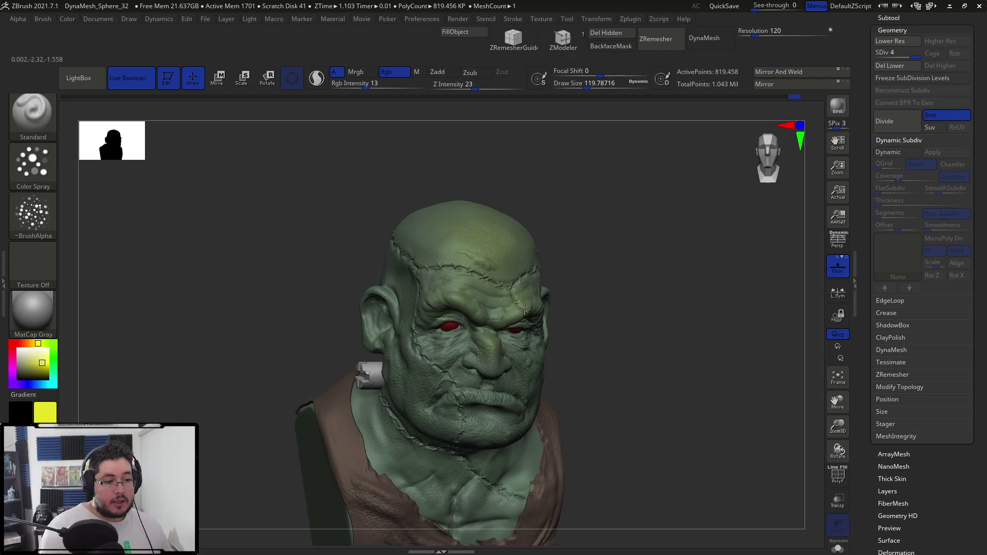
right_drag(427, 369, 532, 373)
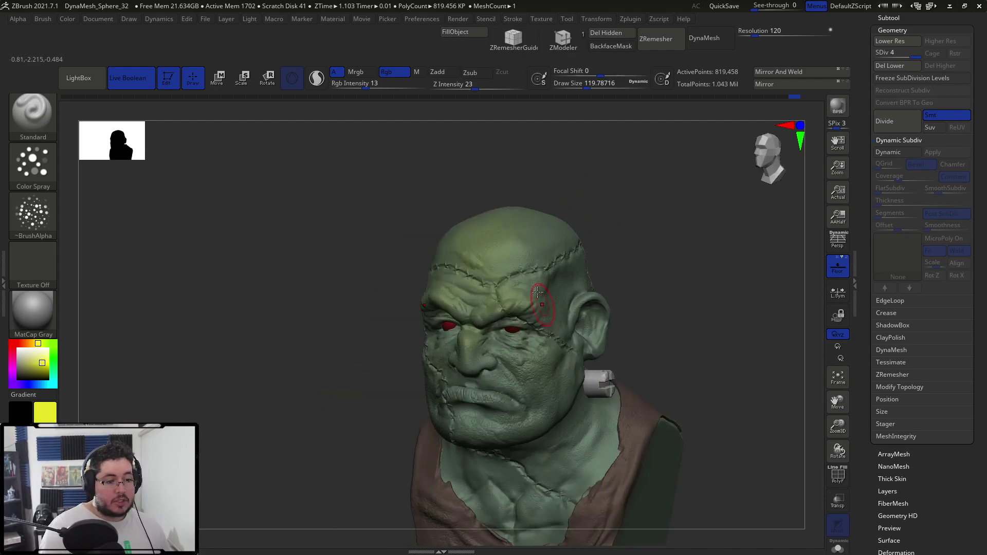
- Choose a dark red and spray it lightly over the lips, reducing the draw size to about 49
click(29, 343)
drag(41, 363, 29, 372)
click(18, 344)
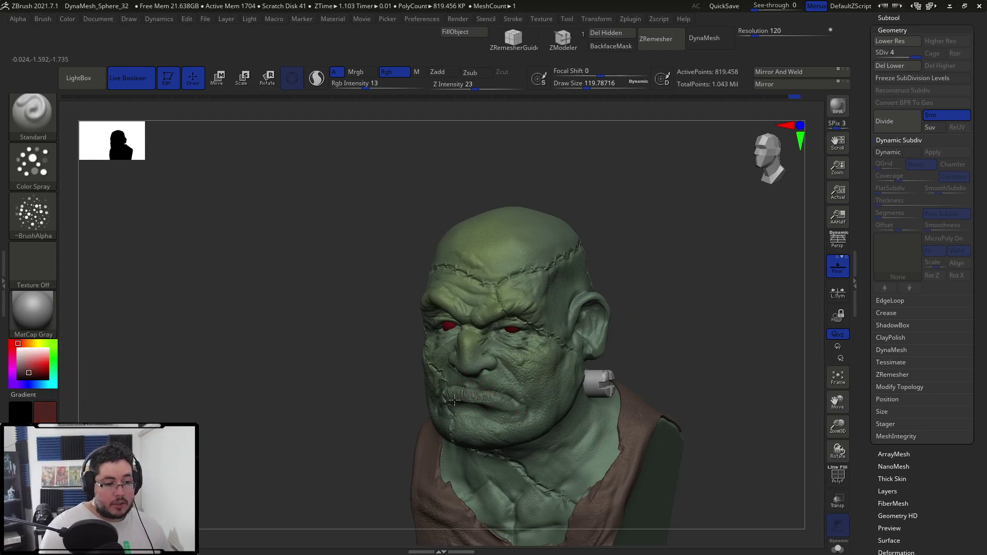
mouse_move(639, 293)
right_down()
mouse_move(646, 348)
mouse_move(518, 375)
right_up()
key(ctrl)
right_drag(619, 311, 547, 359)
key(space)
drag(602, 303, 590, 302)
drag(419, 388, 432, 405)
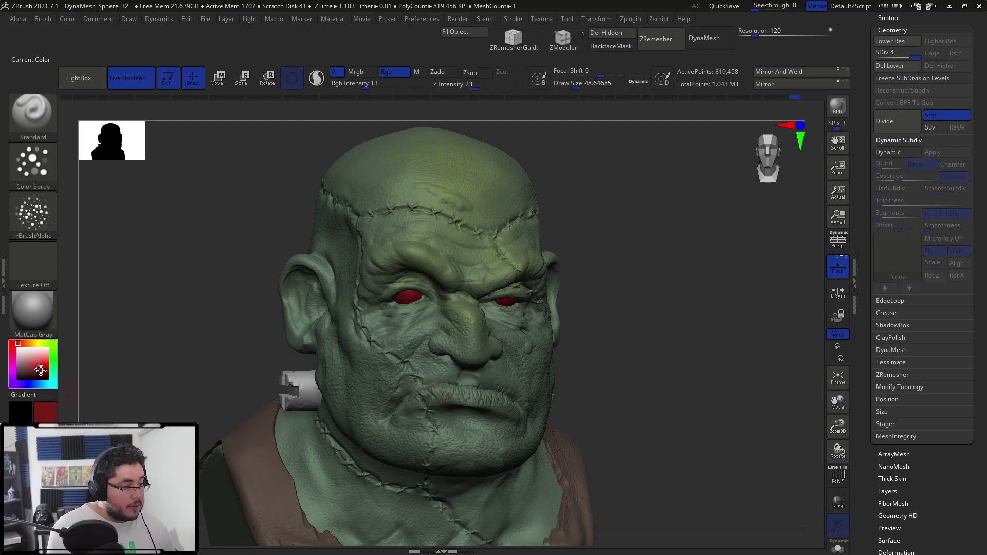
- Choose a very dark green, set the Rgb Intensity to 27 and paint over the lips
click(53, 367)
click(26, 376)
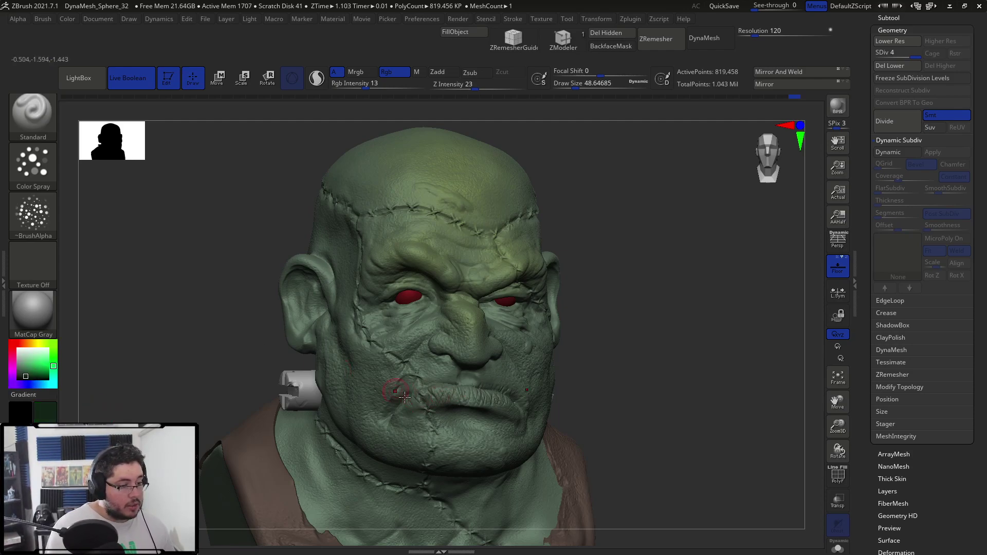
drag(363, 87, 378, 87)
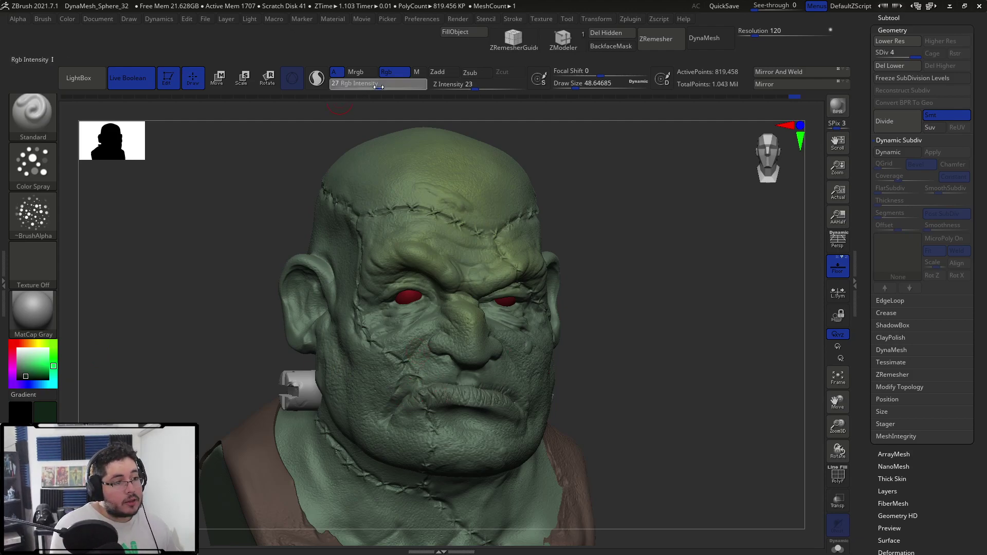
drag(438, 394, 479, 399)
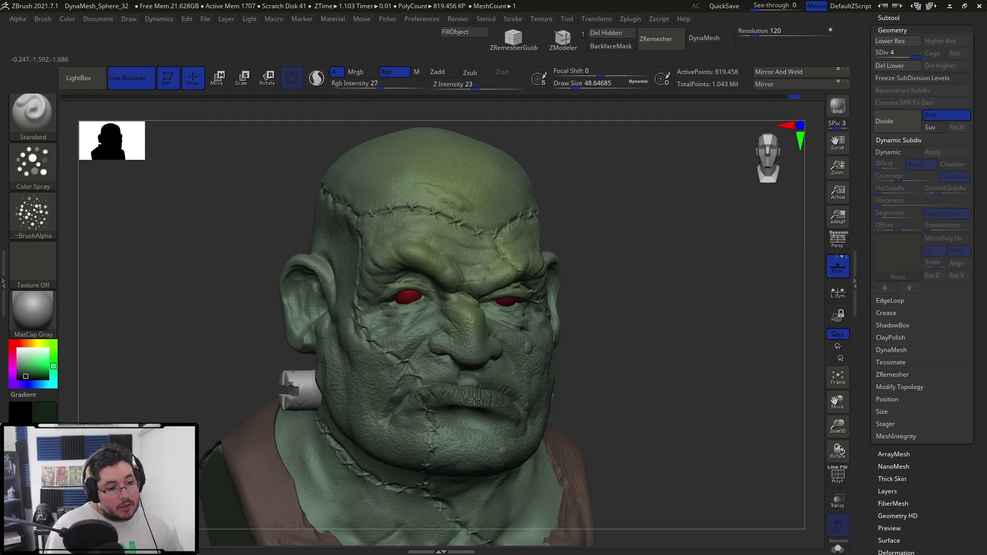
- Sample the muted skin green (RGB 136, 163, 140) from the model and refill the whole head subtool with it
drag(771, 313, 679, 403)
drag(37, 368, 528, 299)
click(67, 19)
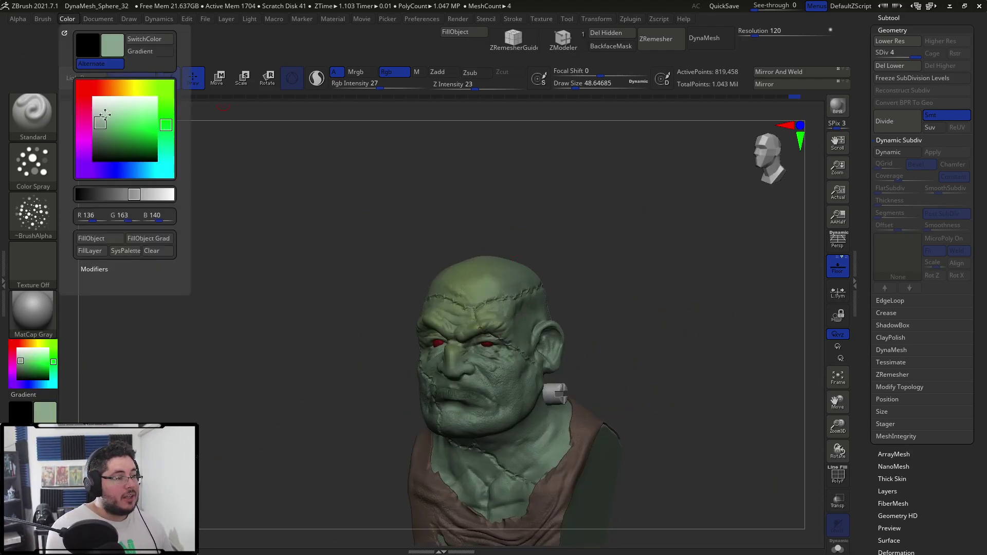
click(115, 241)
mouse_move(304, 392)
shift+mouse_down()
mouse_move(312, 385)
mouse_move(302, 392)
shift+mouse_up()
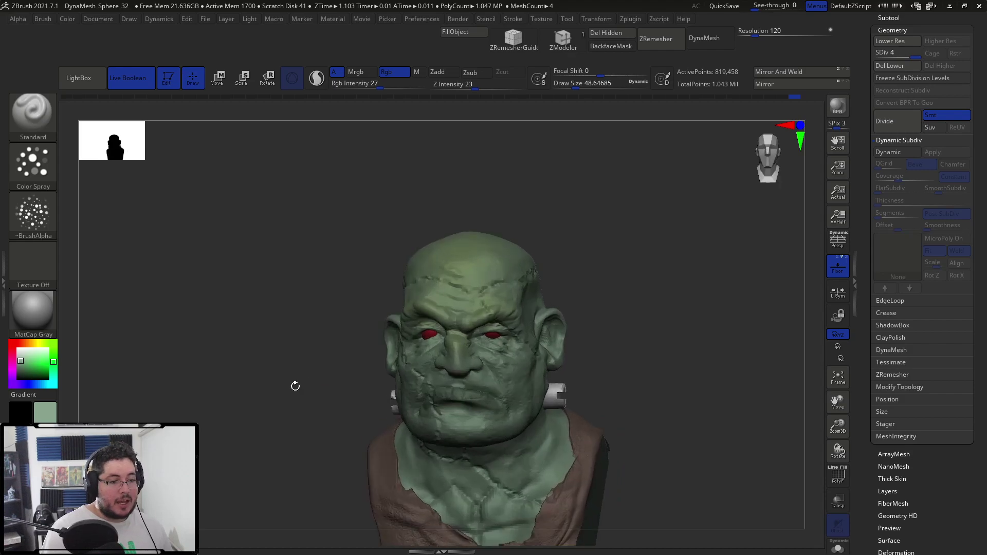
click(66, 19)
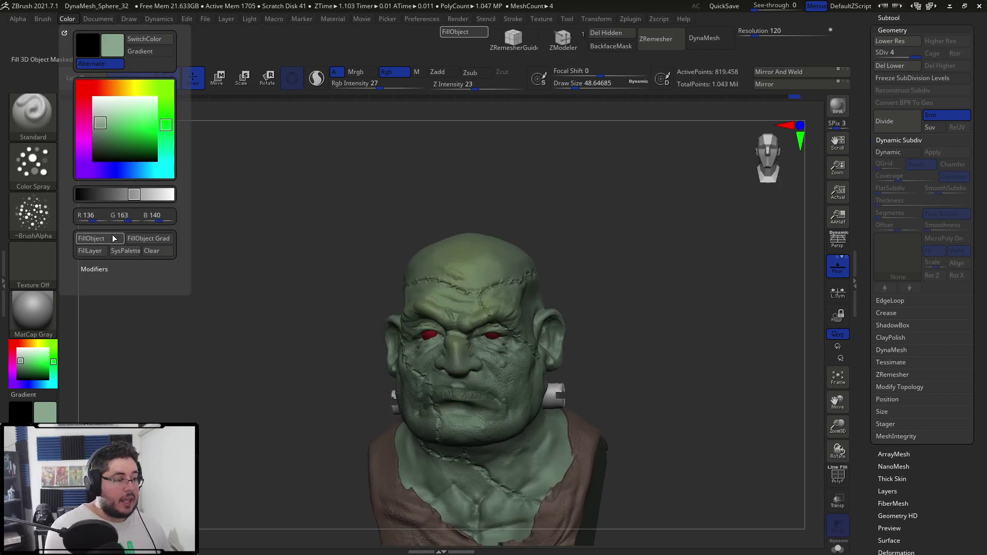
- Frame the bust from the front and run BPR renders from two slightly different angles
drag(329, 345, 323, 325)
alt+drag(324, 325, 332, 242)
drag(692, 303, 713, 279)
click(837, 107)
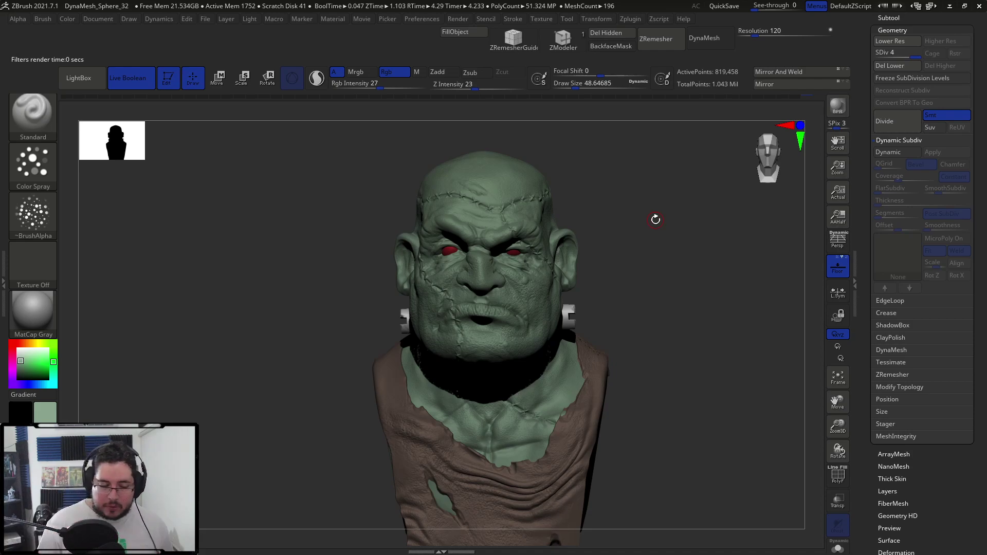
mouse_move(695, 351)
mouse_down()
mouse_move(691, 321)
mouse_move(719, 300)
mouse_move(689, 247)
mouse_up()
key(shift+r)
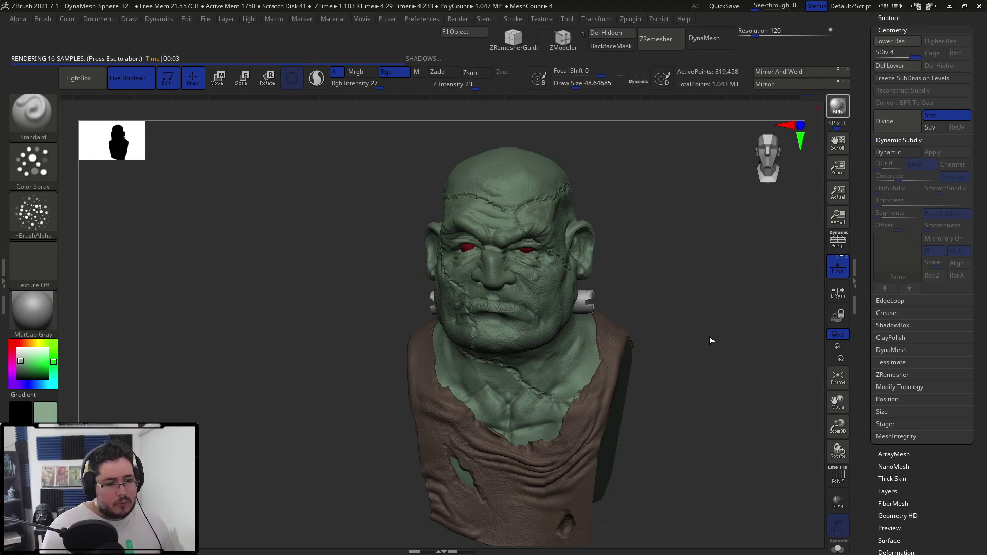
drag(719, 347, 755, 295)
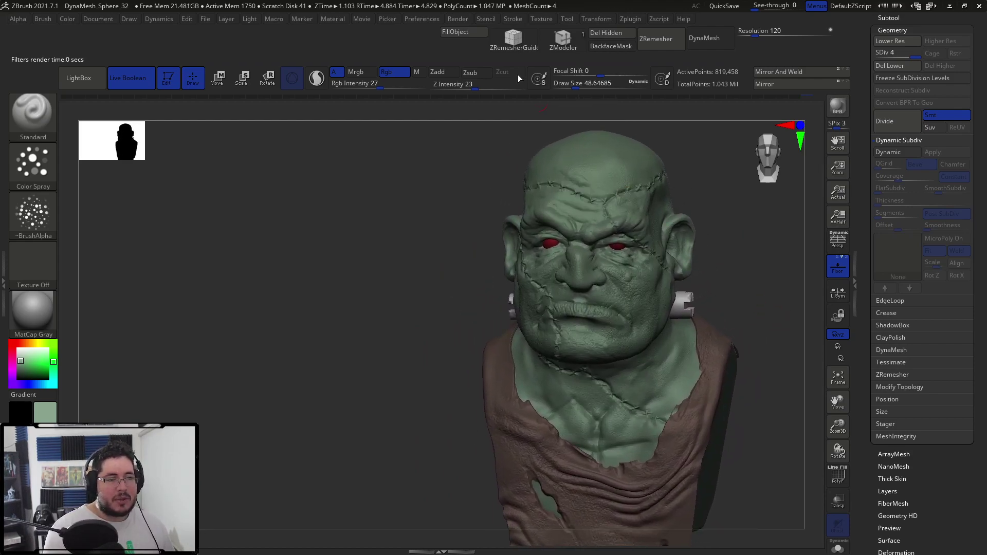
- Set the BPR shadow angle to about 21 and render the bust again
click(459, 19)
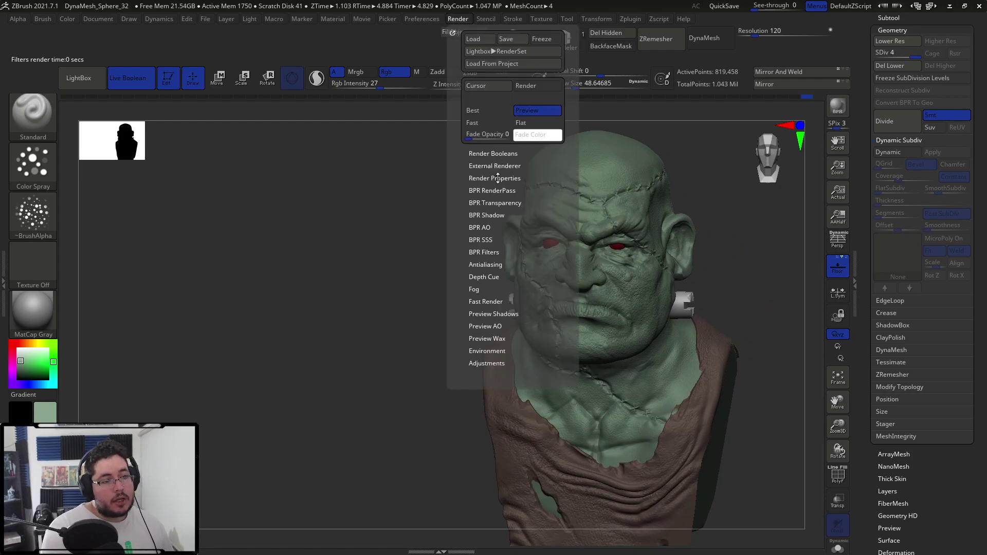
click(492, 216)
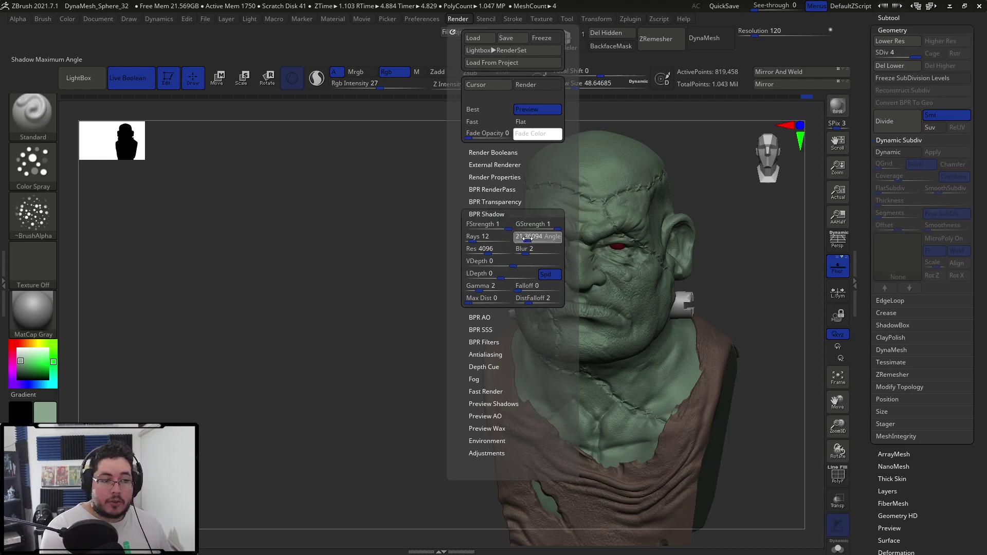
click(528, 238)
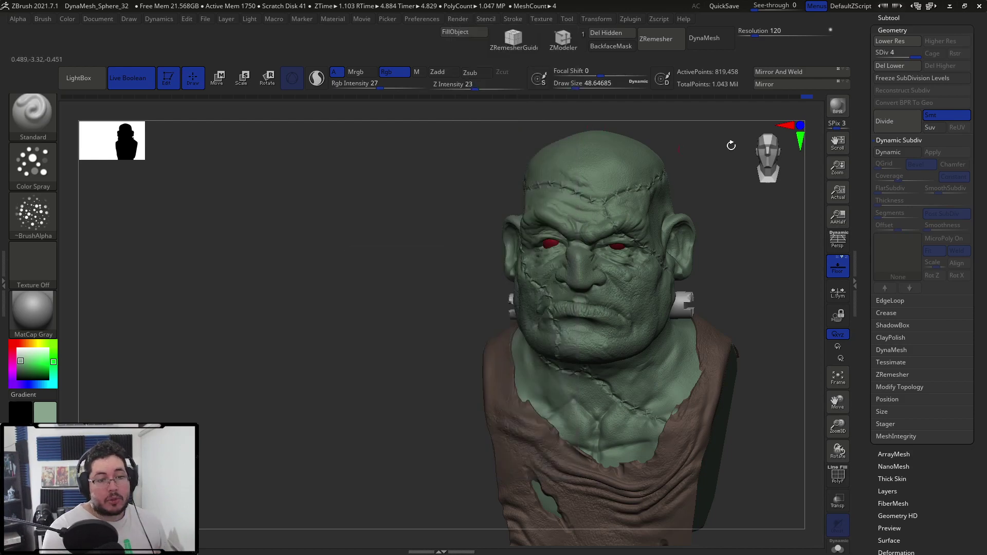
click(841, 106)
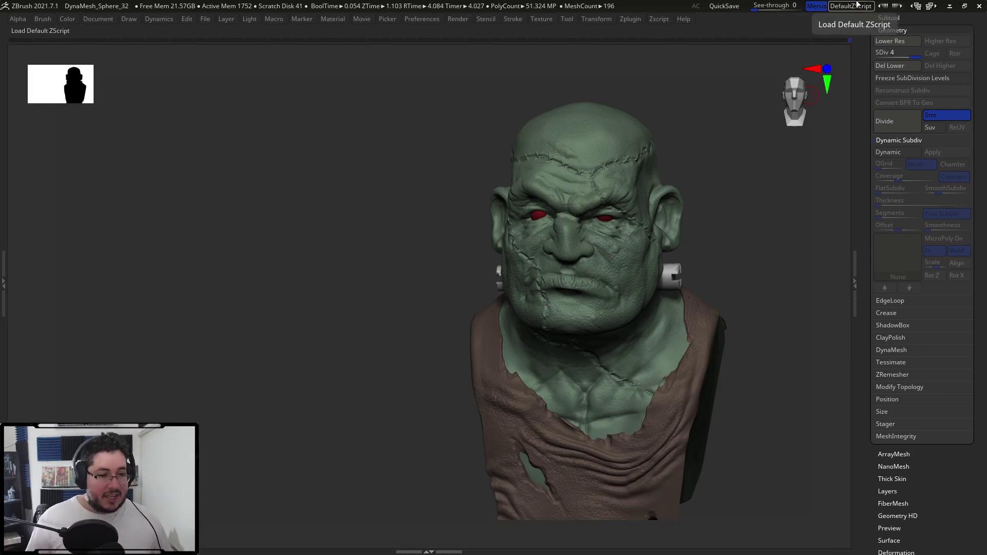
- Switch to Photoshop and duplicate the red cross from monster 6 onto the Frankenstein figure, number 7
key(alt+Tab)
key(alt+Tab)
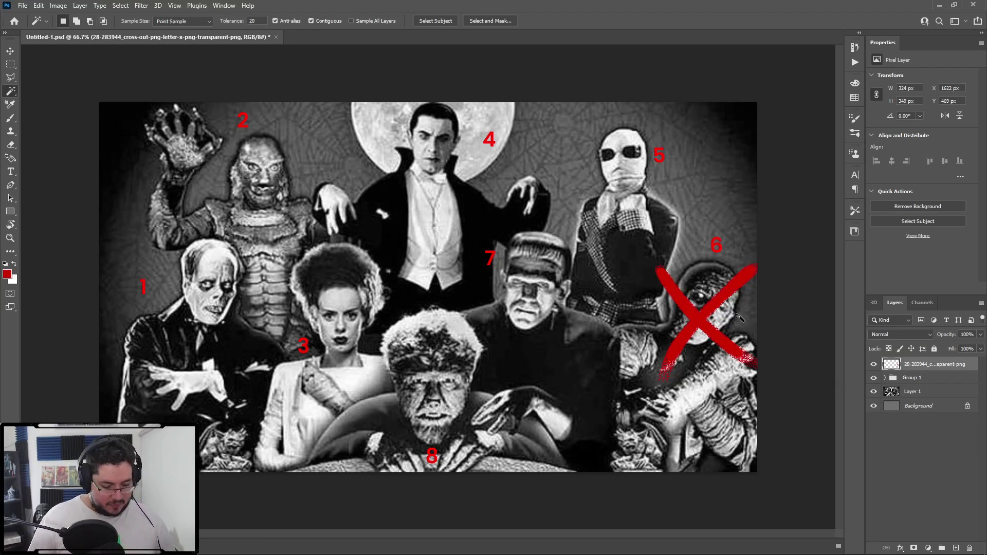
key(v)
alt+drag(706, 321, 538, 297)
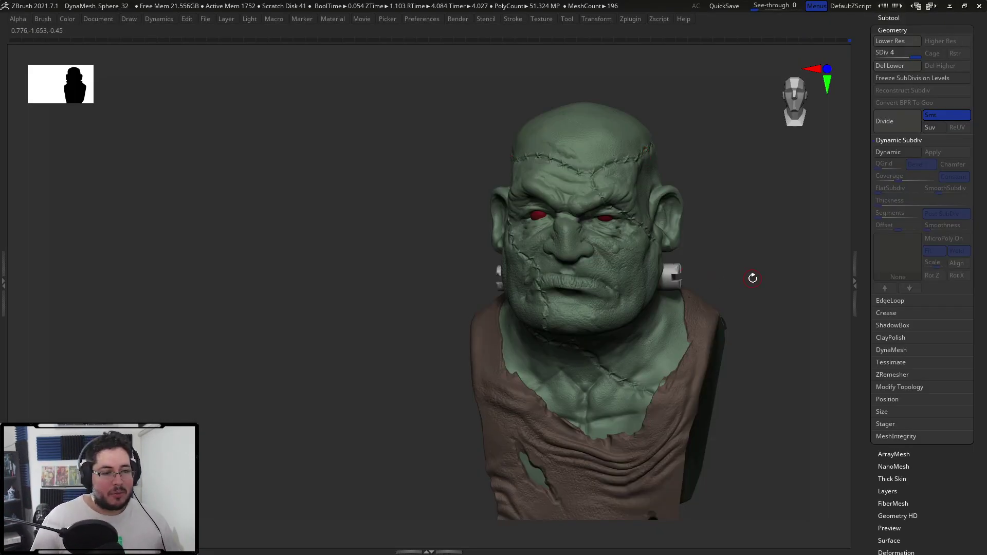
- Bring back the full ZBrush interface and run a final BPR render of the bust
key(Tab)
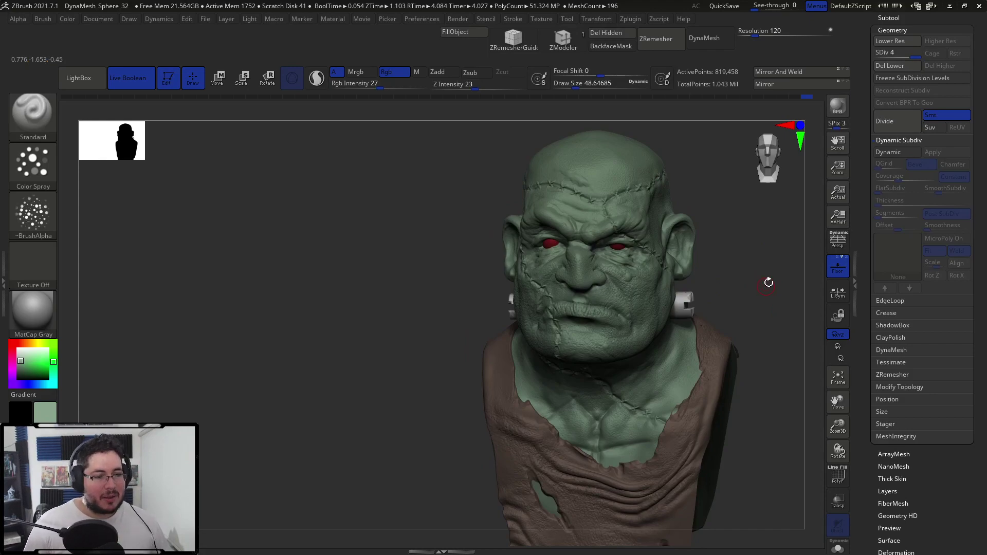
key(shift+r)
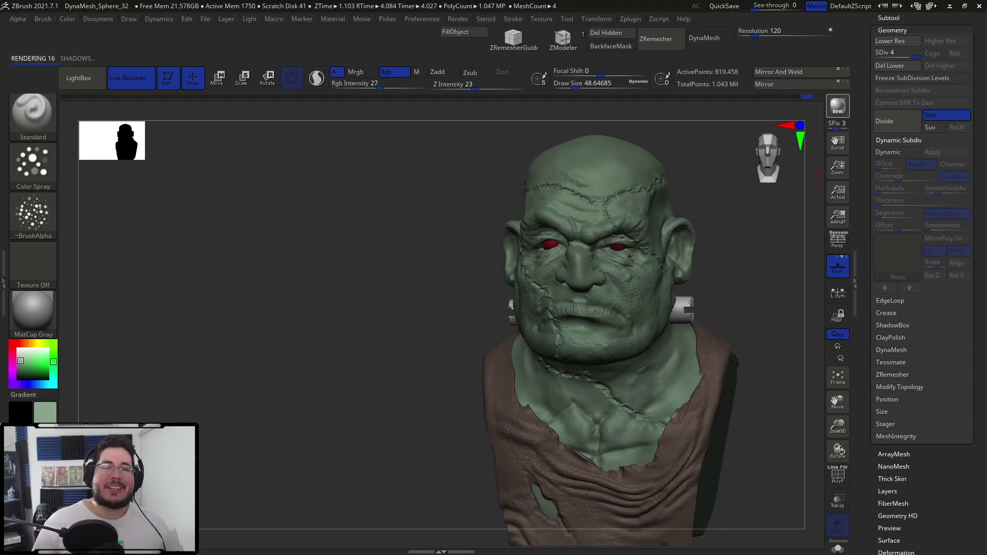